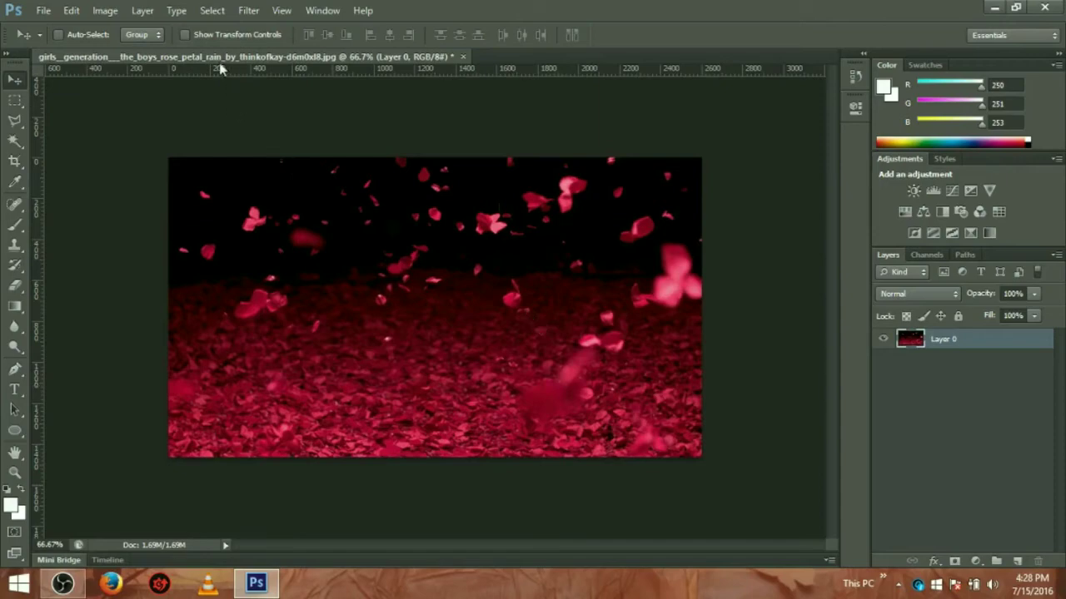
# Step: Shift the petal-rain image's Hue to +14 in Hue/Saturation so the petals turn deep red
pyautogui.click(106, 10)
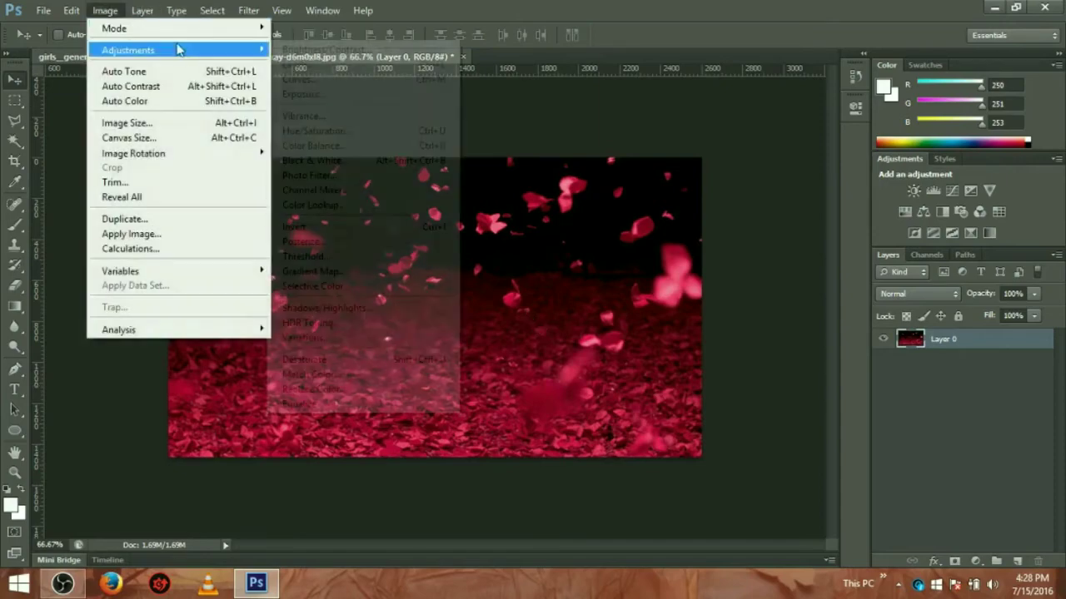
pyautogui.moveTo(128, 50)
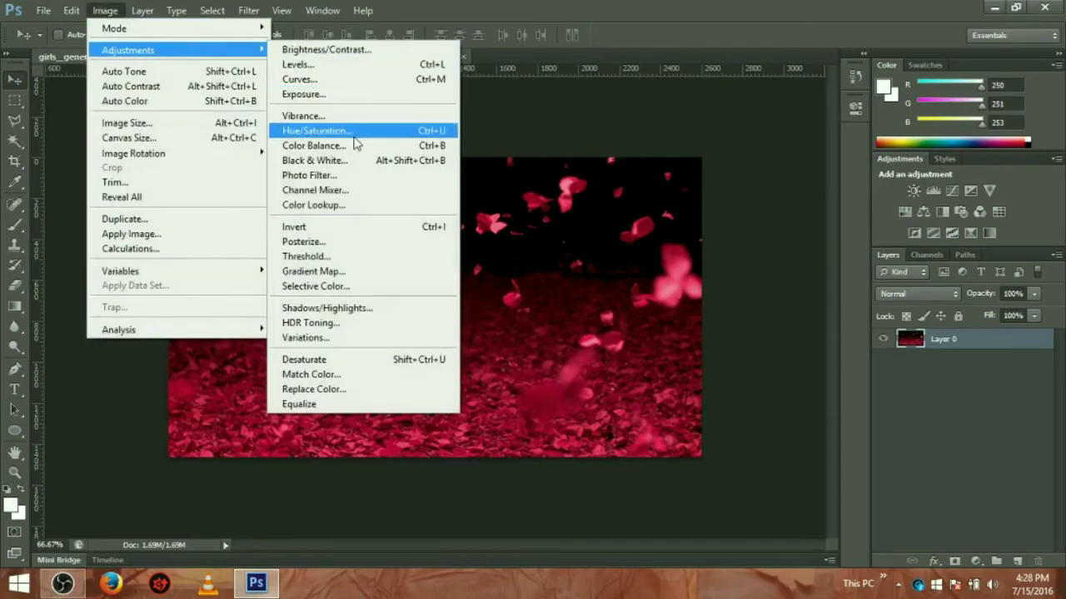
pyautogui.click(353, 131)
pyautogui.moveTo(819, 198)
pyautogui.mouseDown()
pyautogui.moveTo(910, 222)
pyautogui.moveTo(738, 214)
pyautogui.moveTo(858, 216)
pyautogui.moveTo(804, 218)
pyautogui.moveTo(829, 218)
pyautogui.mouseUp()
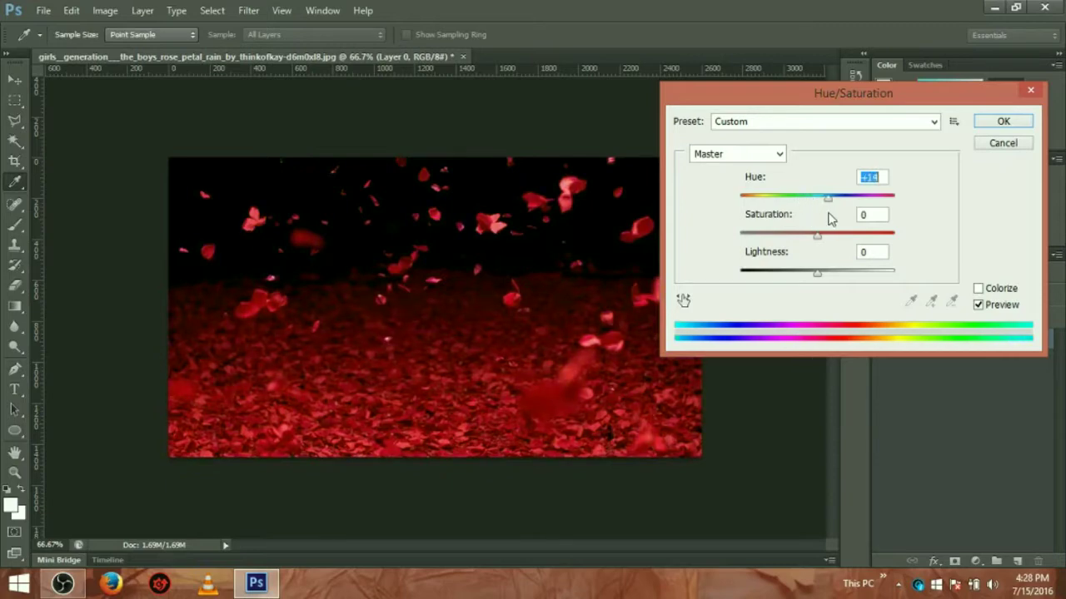
pyautogui.click(1004, 122)
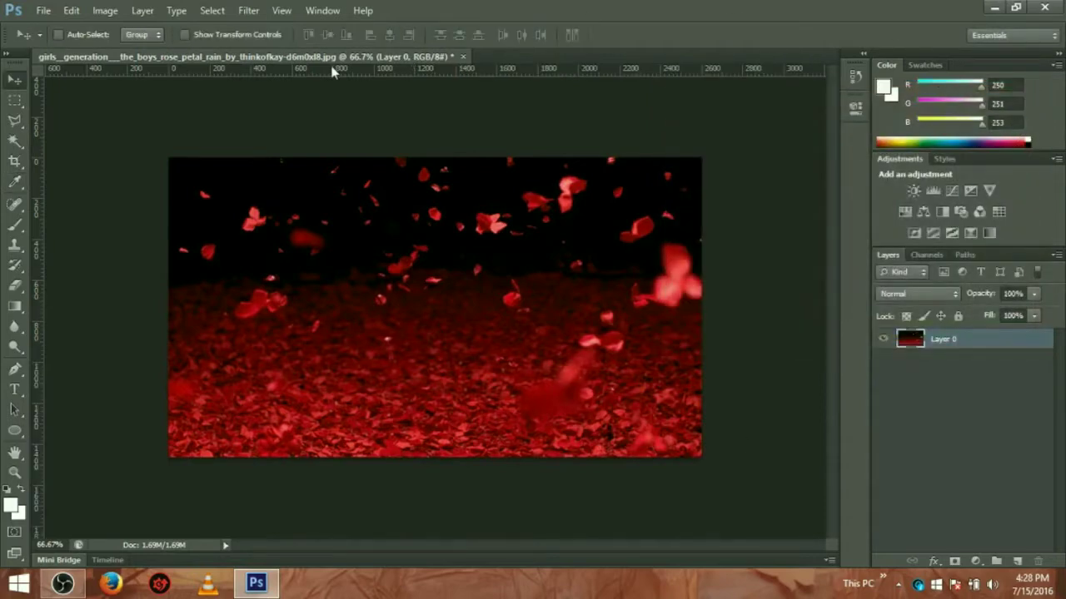
# Step: Float the petal-rain document in its own window and centre it in the workspace
pyautogui.rightClick(378, 56)
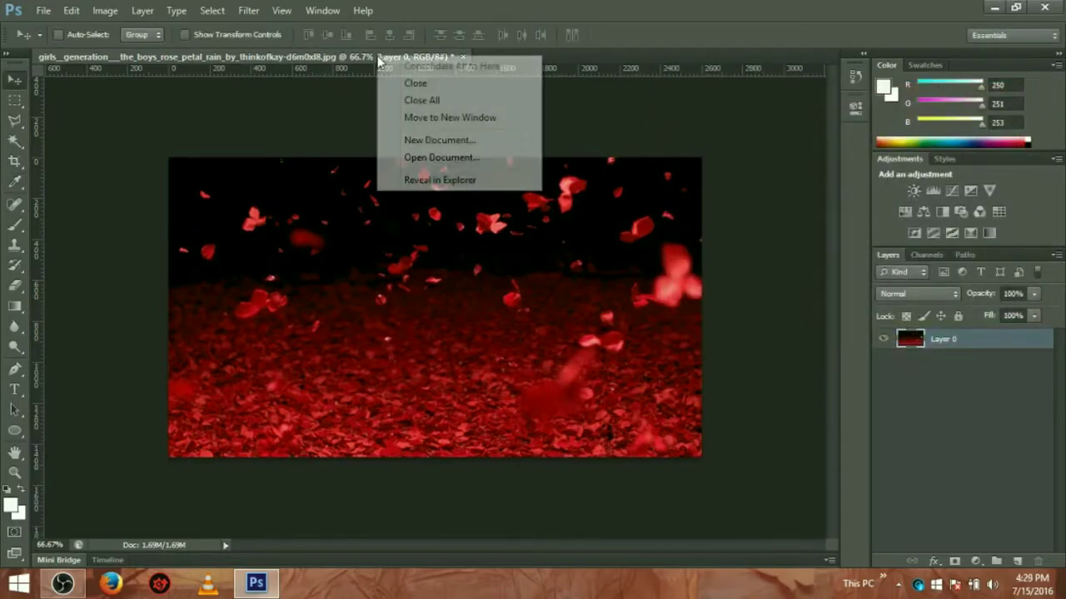
pyautogui.click(417, 120)
pyautogui.moveTo(420, 66)
pyautogui.mouseDown()
pyautogui.moveTo(646, 158)
pyautogui.moveTo(554, 133)
pyautogui.mouseUp()
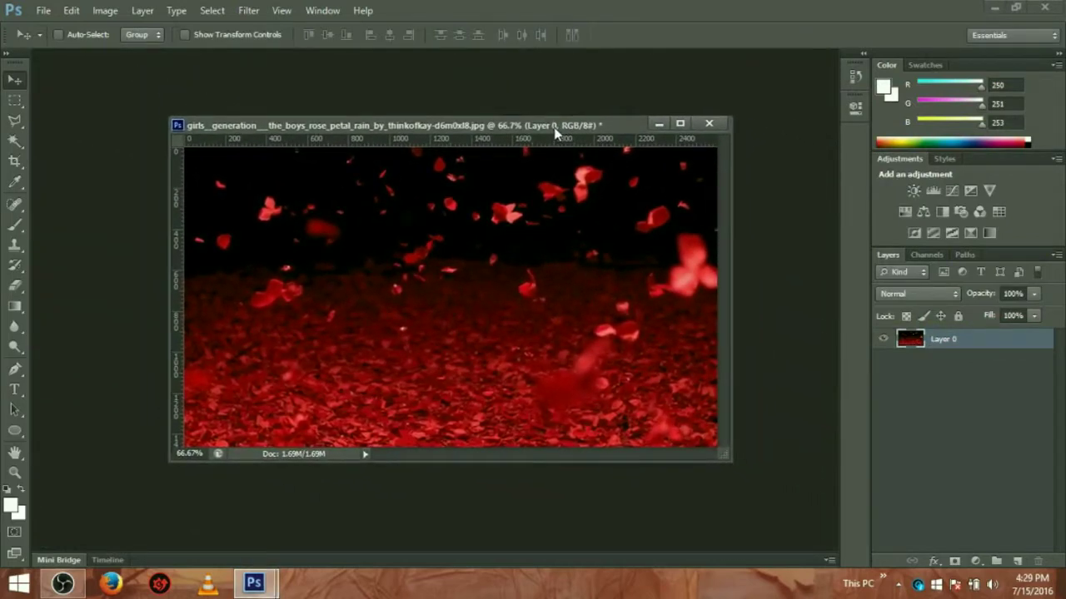
pyautogui.click(40, 12)
pyautogui.click(197, 44)
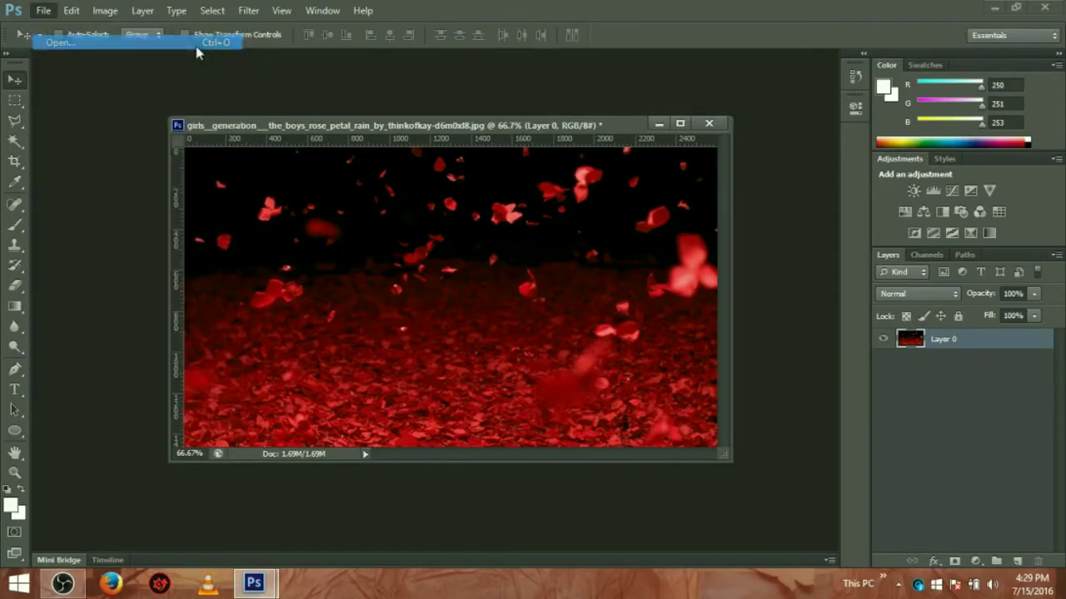
pyautogui.click(768, 358)
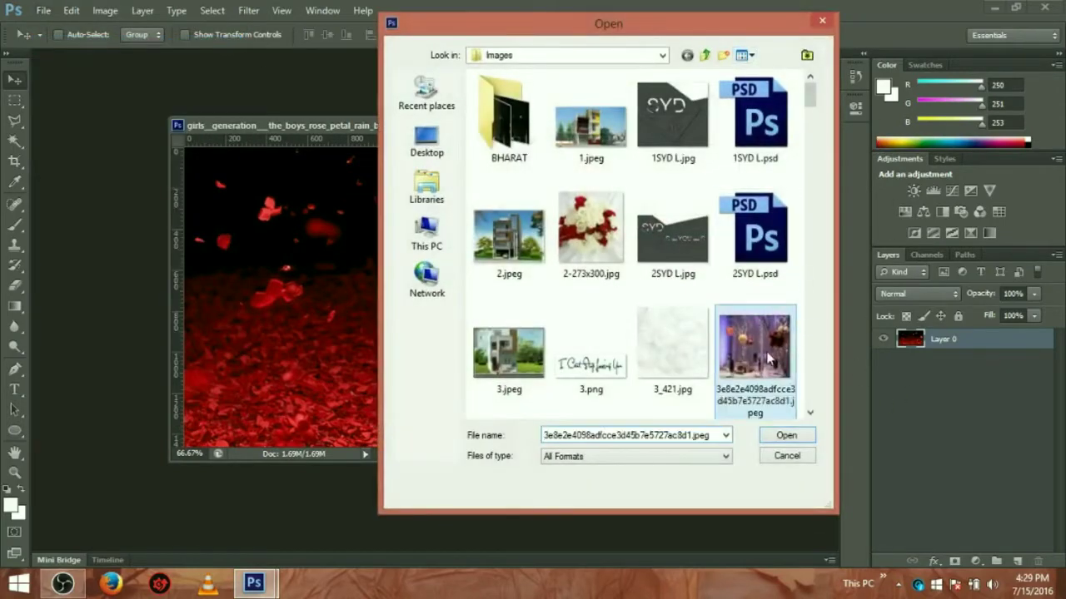
pyautogui.press('Down')
pyautogui.press('Down')
pyautogui.press('Down')
pyautogui.press('Down')
pyautogui.press('Down')
pyautogui.press('Down')
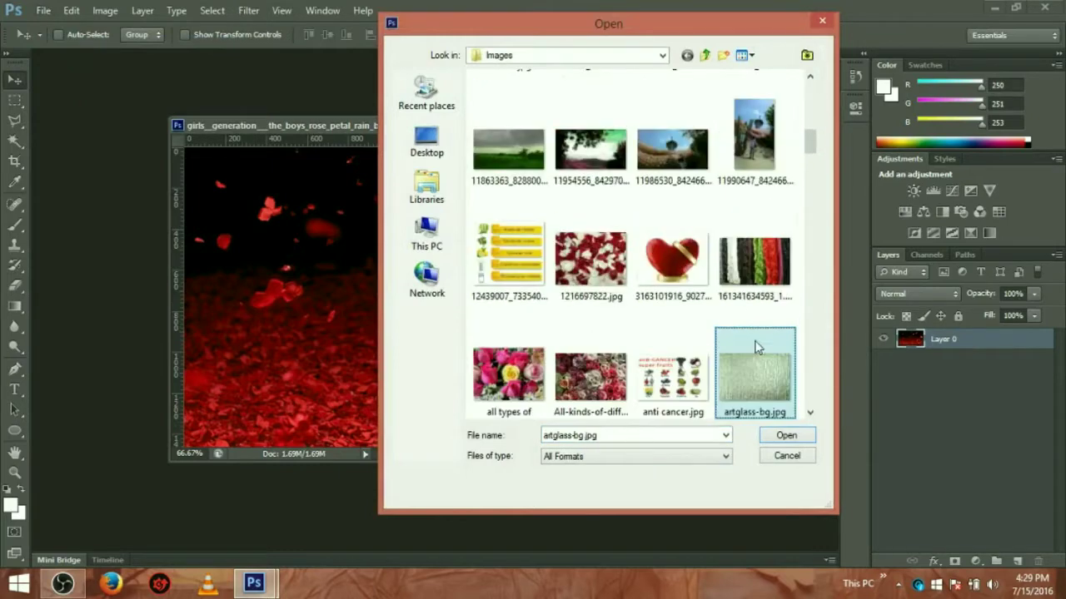
pyautogui.press('Down')
pyautogui.press('Down')
pyautogui.press('Down')
pyautogui.press('Down')
pyautogui.press('Down')
pyautogui.press('Down')
pyautogui.press('Down')
pyautogui.press('Down')
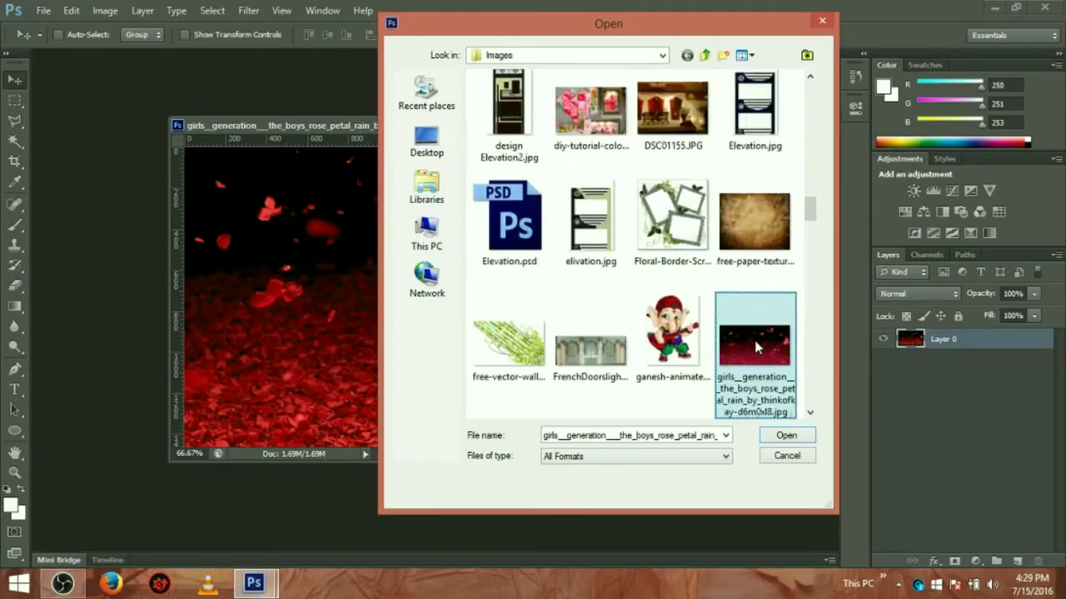
pyautogui.press('Down')
pyautogui.press('Down')
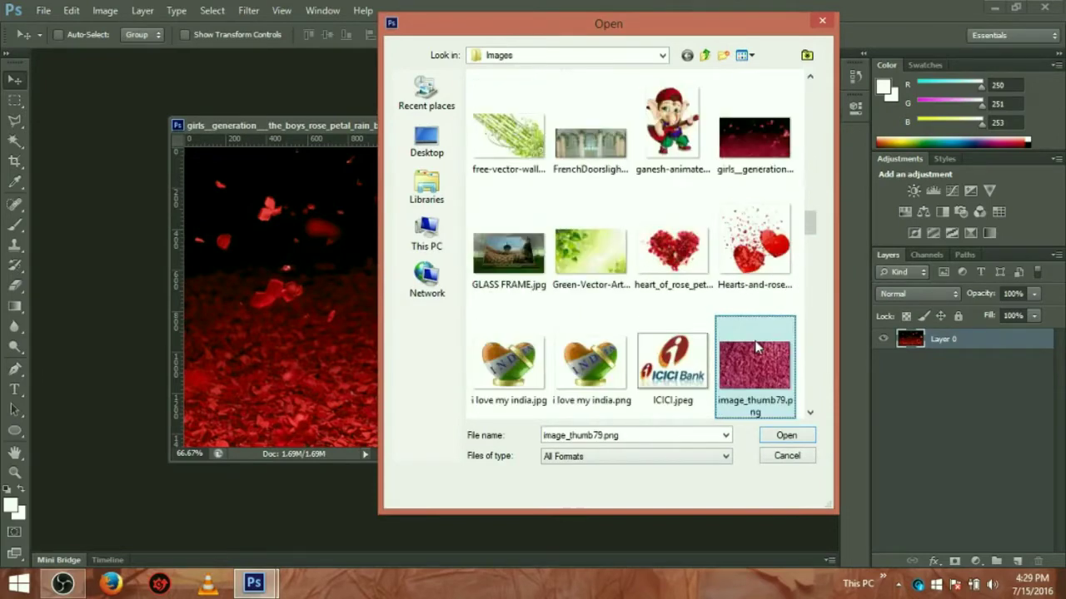
pyautogui.press('Down')
pyautogui.press('Down')
pyautogui.press('Down')
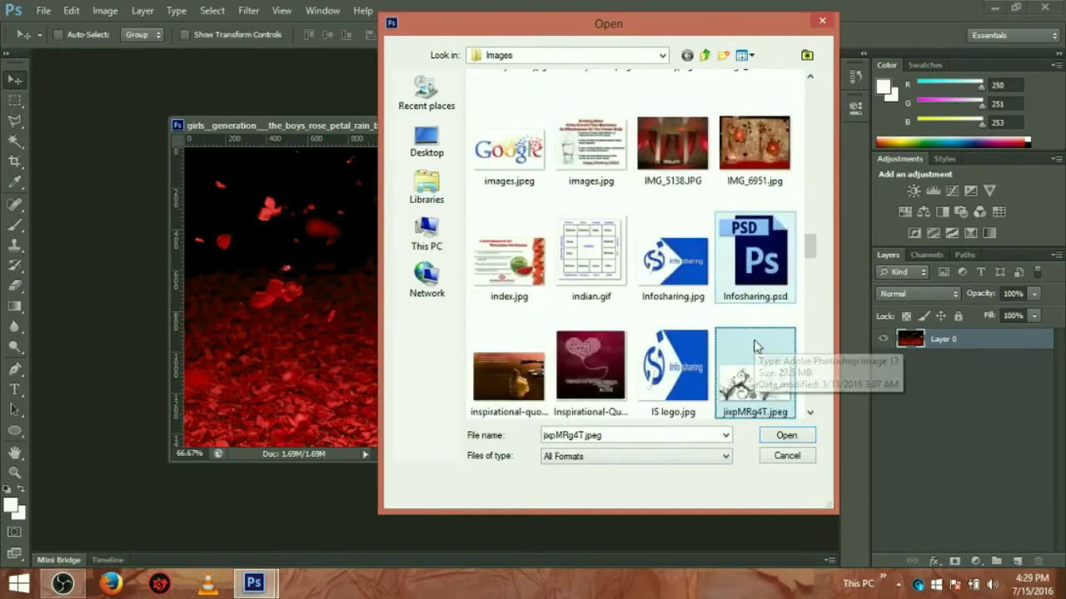
pyautogui.press('Down')
pyautogui.press('Down')
pyautogui.press('Down')
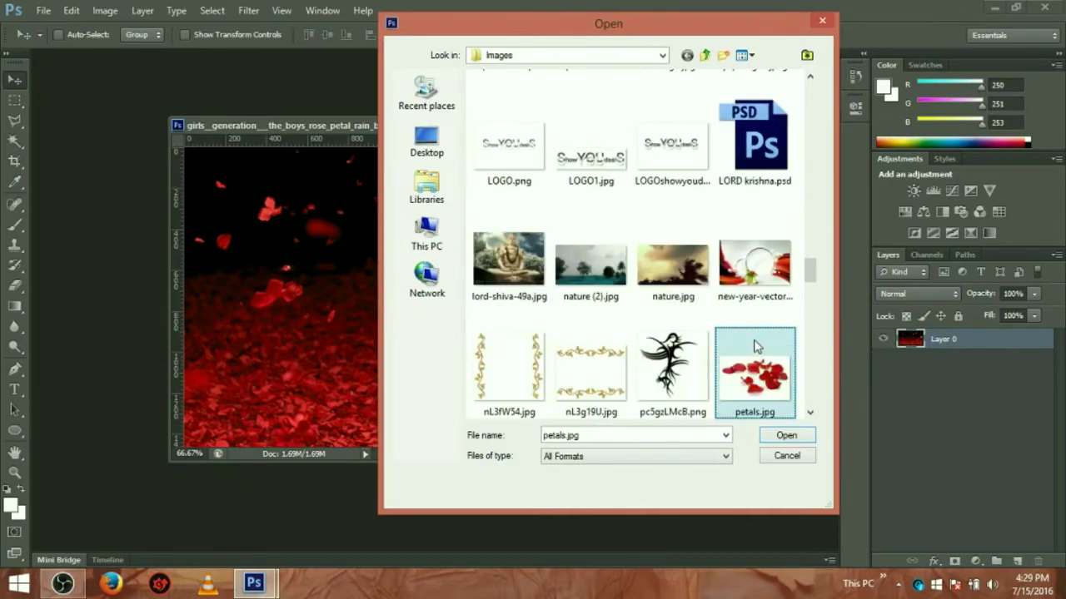
pyautogui.press('Down')
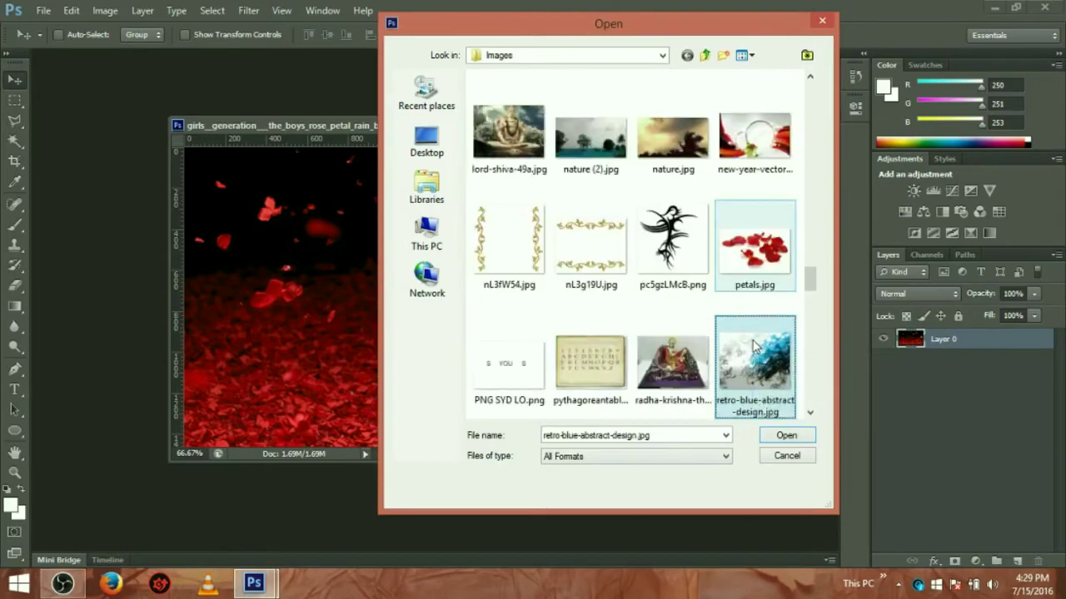
pyautogui.press('Down')
pyautogui.press('Down')
pyautogui.press('Down')
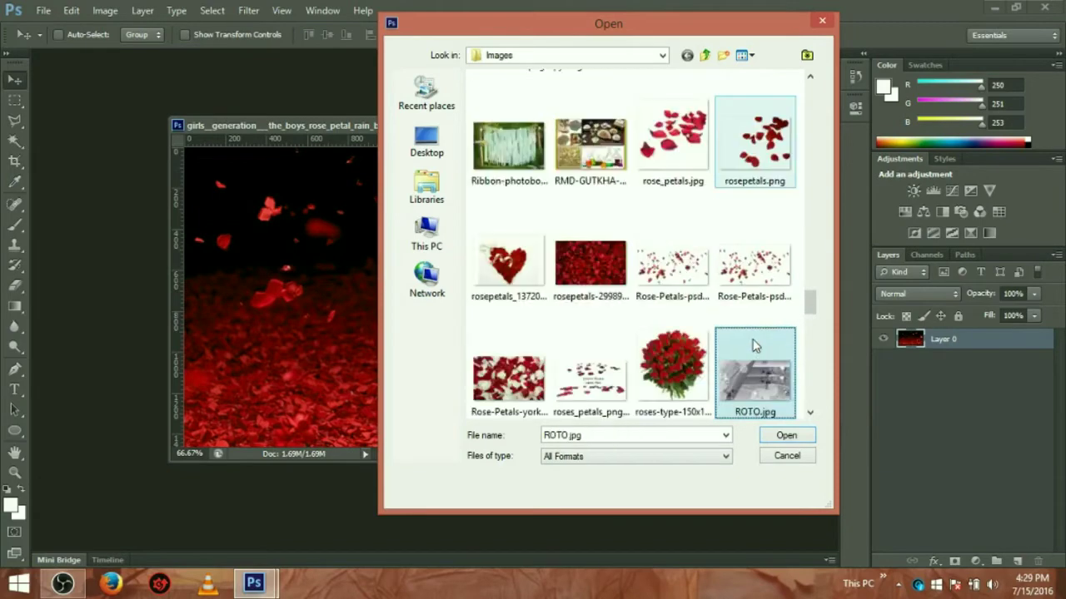
pyautogui.press('Down')
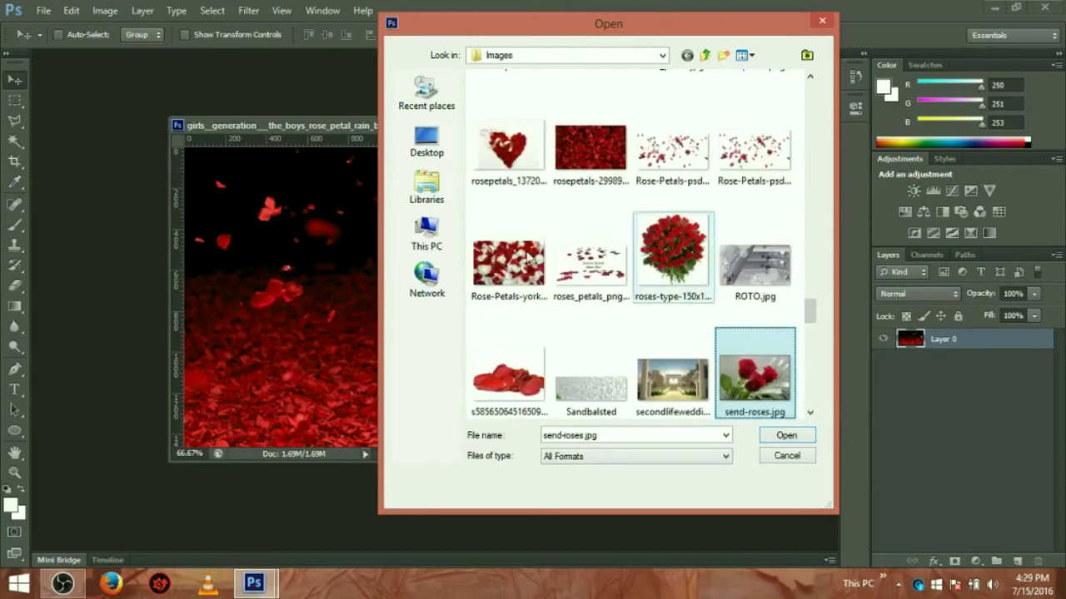
pyautogui.click(503, 265)
pyautogui.click(795, 436)
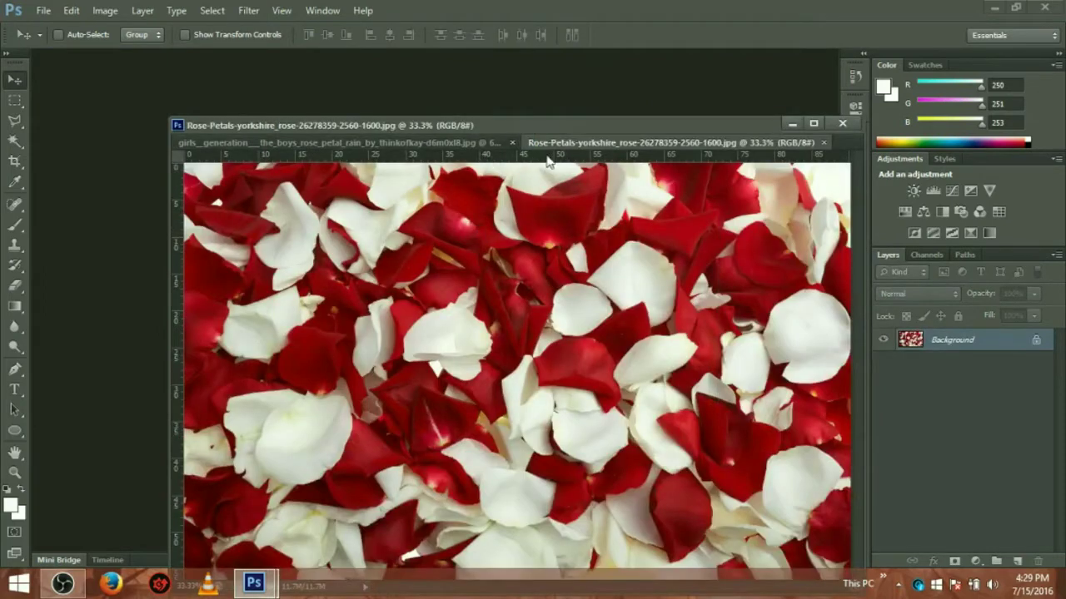
# Step: Float the Rose-Petals photo in its own window beside petal-rain, dismissing the locked-layer error
pyautogui.rightClick(558, 145)
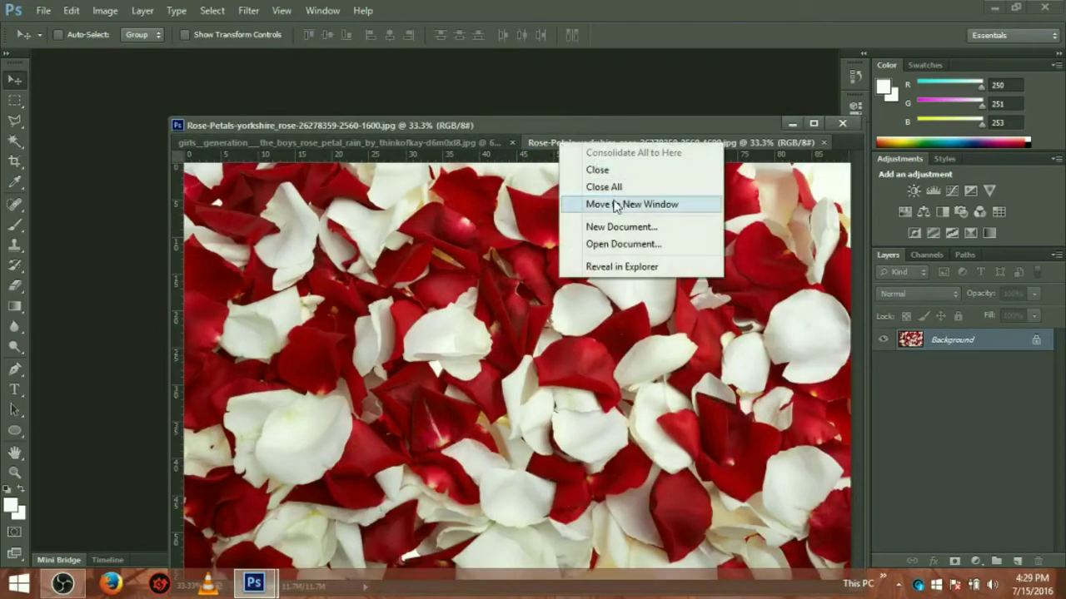
pyautogui.click(615, 205)
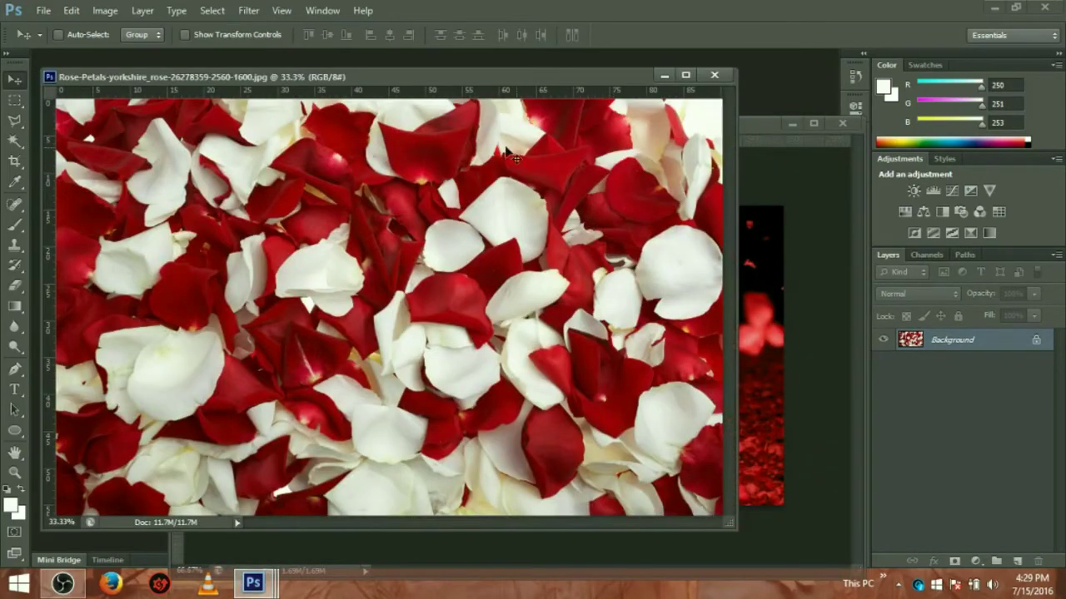
pyautogui.click(759, 127)
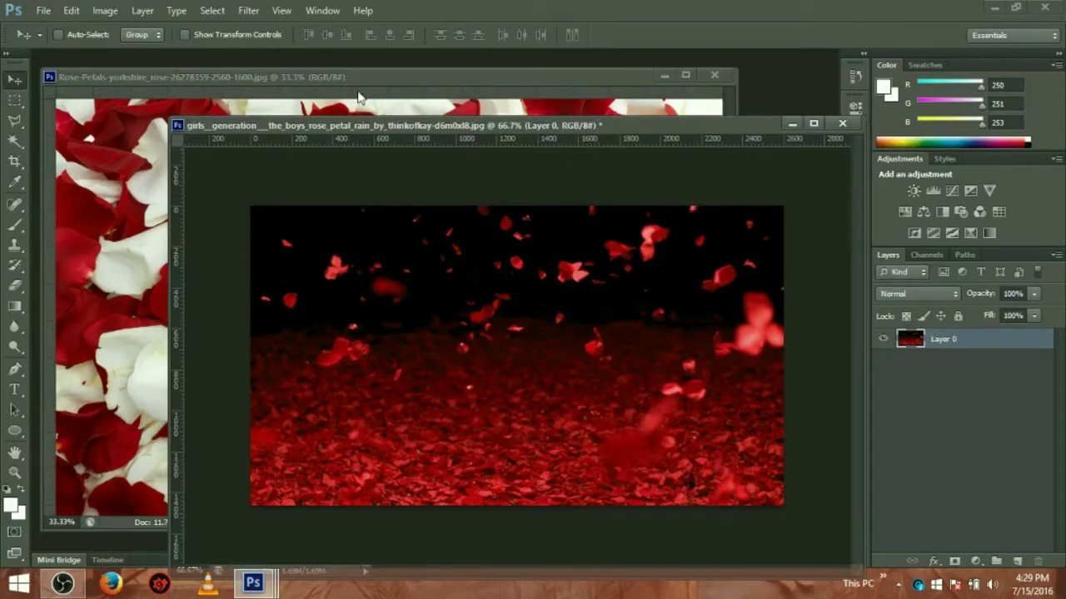
pyautogui.click(442, 82)
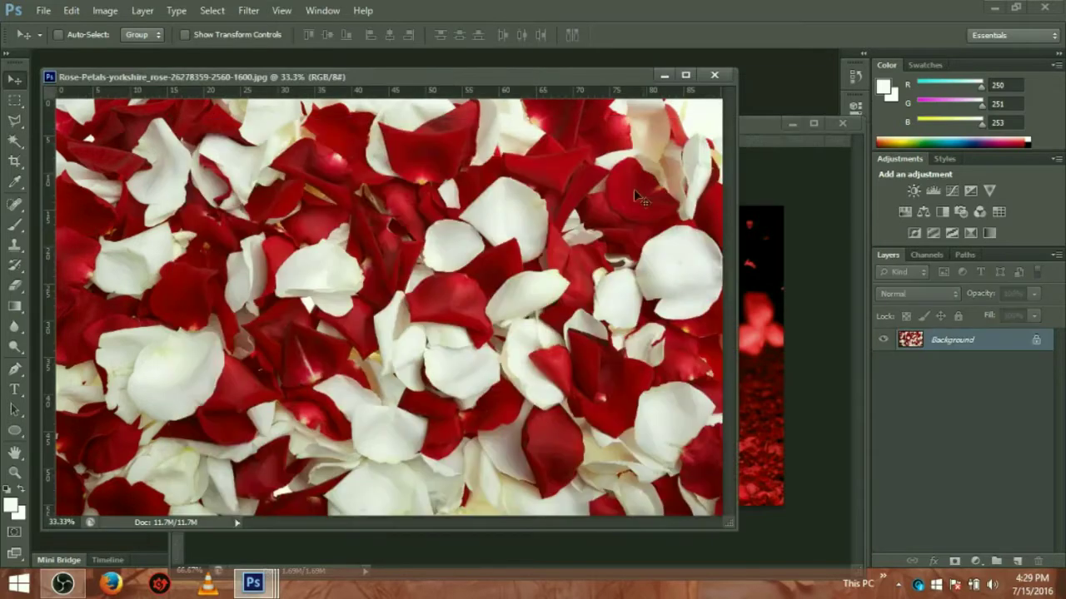
pyautogui.moveTo(68, 163); pyautogui.dragTo(472, 327)
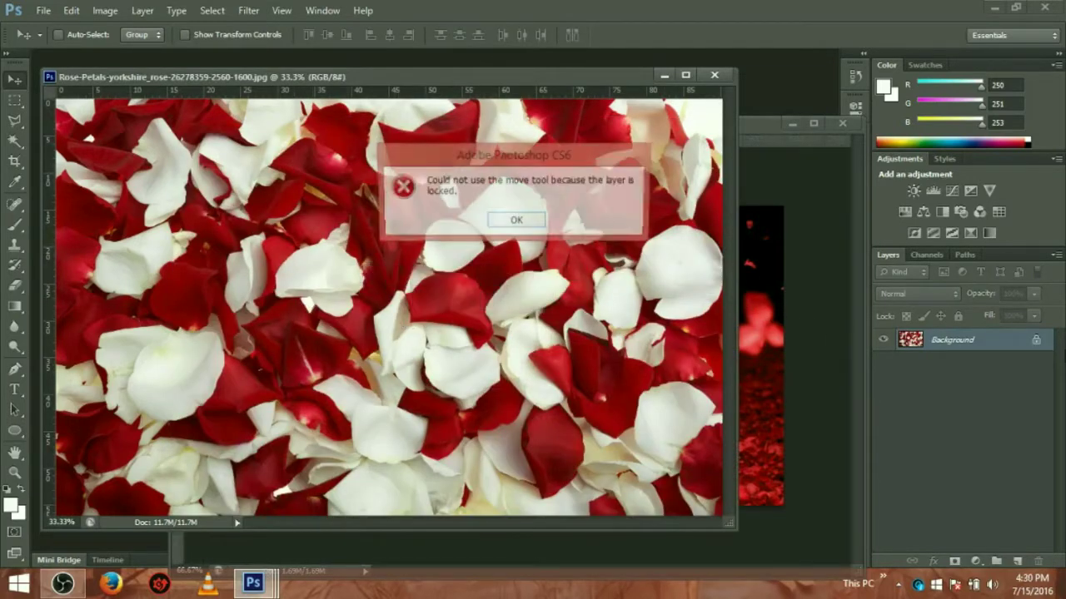
pyautogui.click(528, 221)
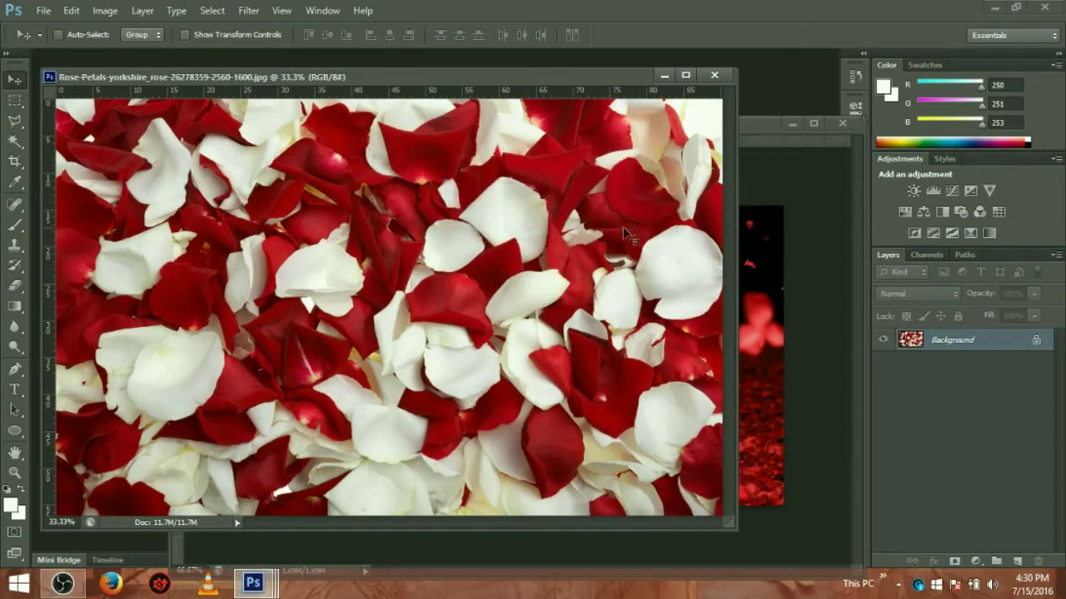
# Step: Unlock the rose petals Background as Layer 0 and drag it onto the petal-rain image
pyautogui.doubleClick(1026, 344)
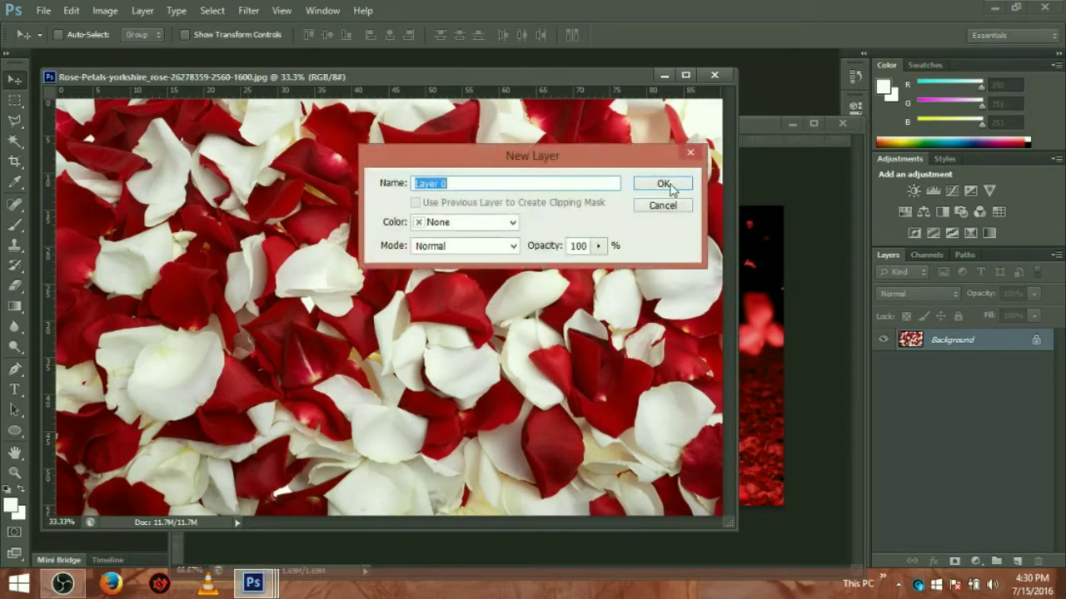
pyautogui.click(663, 184)
pyautogui.moveTo(439, 313); pyautogui.dragTo(752, 333)
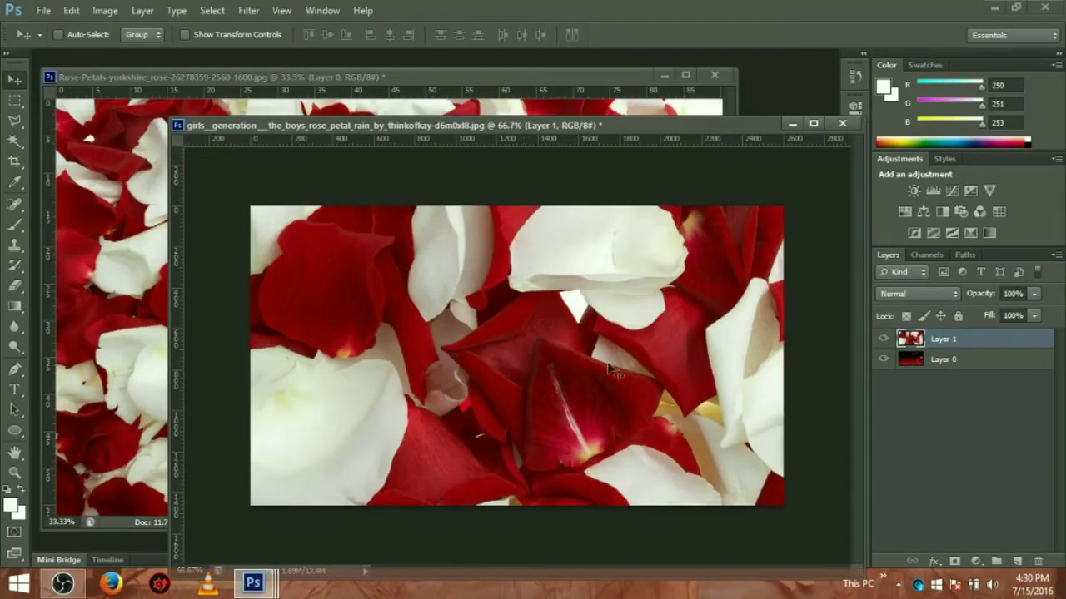
# Step: Reposition the new rose petals Layer 1 on the petal-rain canvas
pyautogui.rightClick(556, 305)
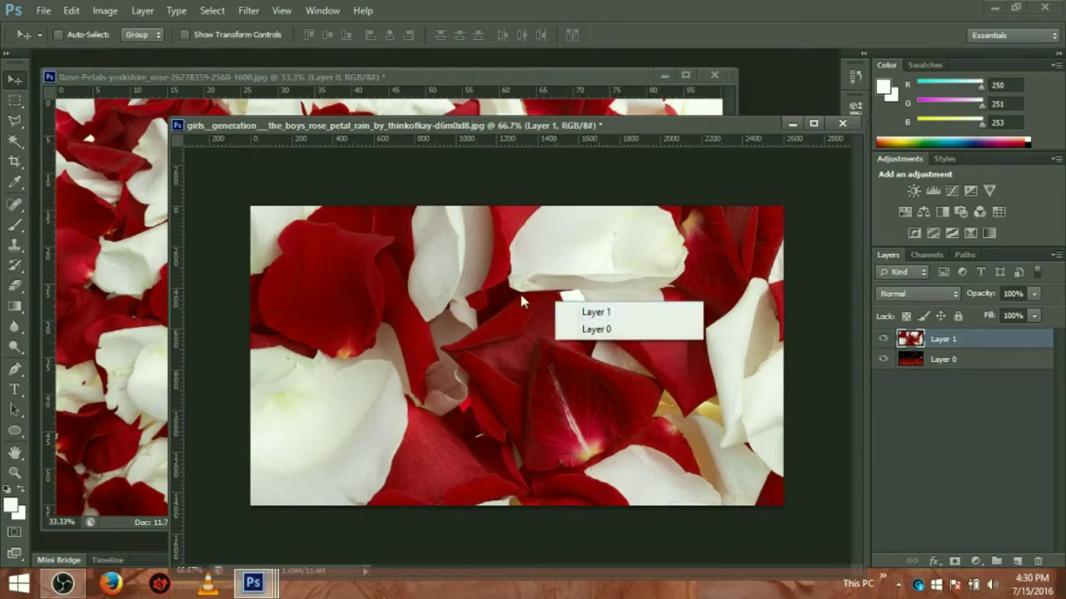
pyautogui.click(521, 300)
pyautogui.moveTo(422, 298)
pyautogui.mouseDown()
pyautogui.moveTo(455, 423)
pyautogui.moveTo(450, 463)
pyautogui.mouseUp()
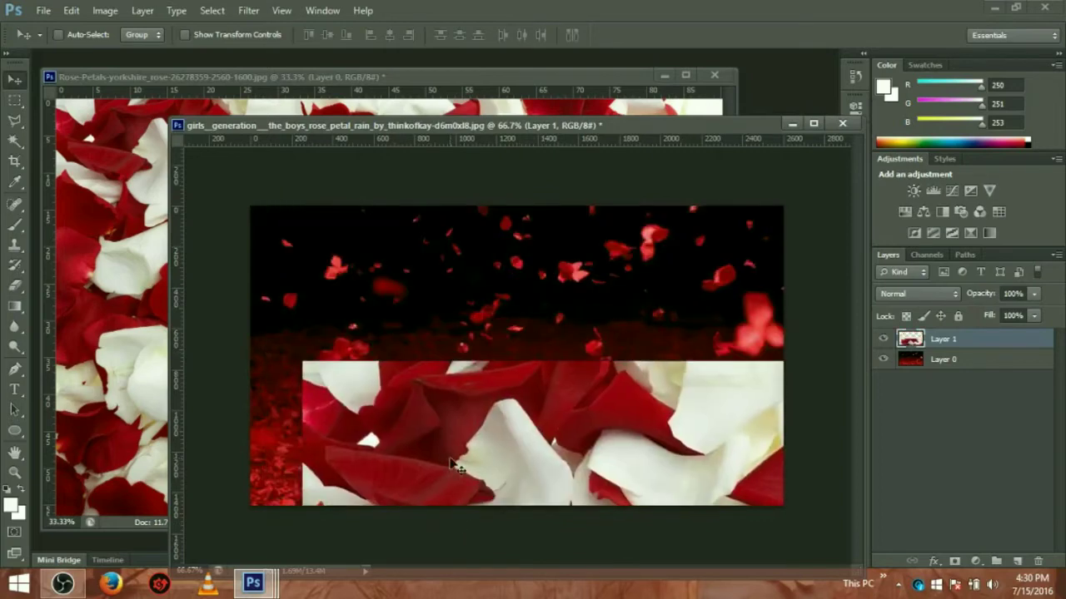
pyautogui.hotkey('ctrl', 't')
# Step: Shrink Layer 1 with Free Transform and move it toward the canvas's top-left
pyautogui.moveTo(449, 444); pyautogui.dragTo(429, 318)
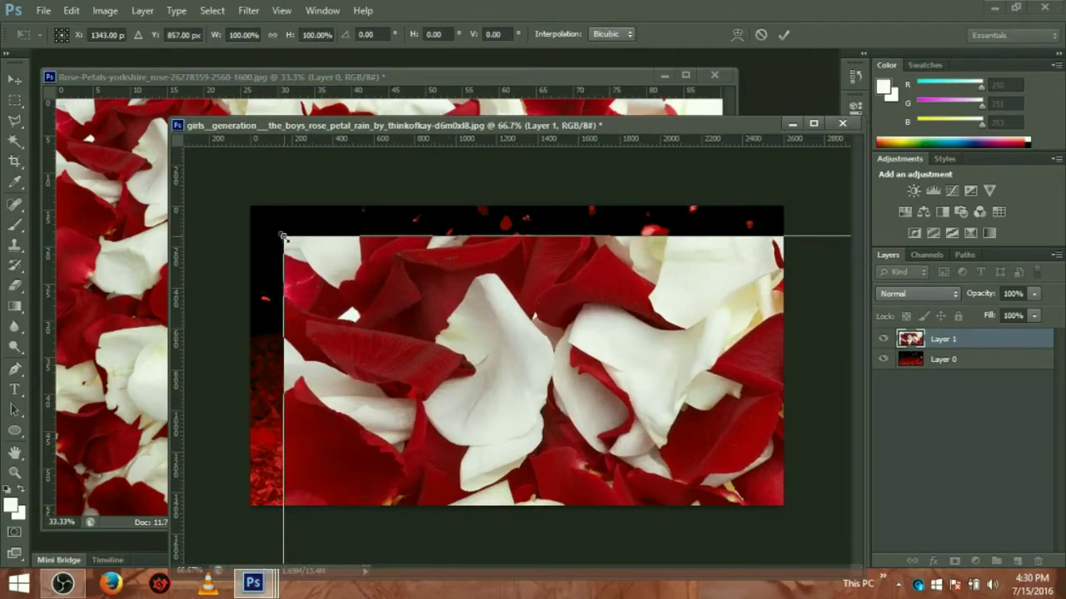
pyautogui.moveTo(283, 236); pyautogui.dragTo(588, 427)
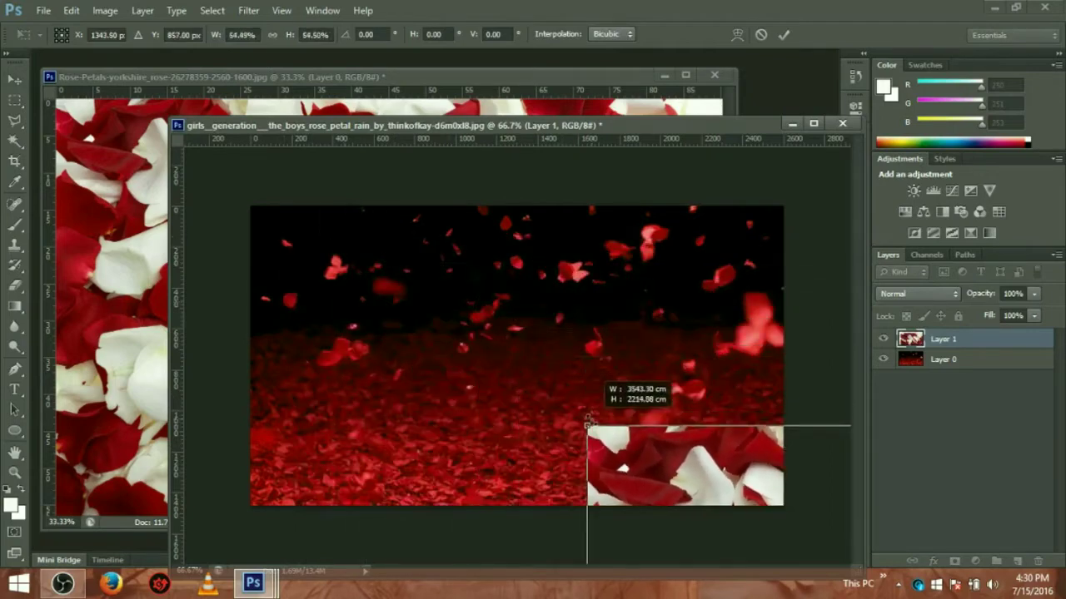
pyautogui.moveTo(673, 460); pyautogui.dragTo(279, 226)
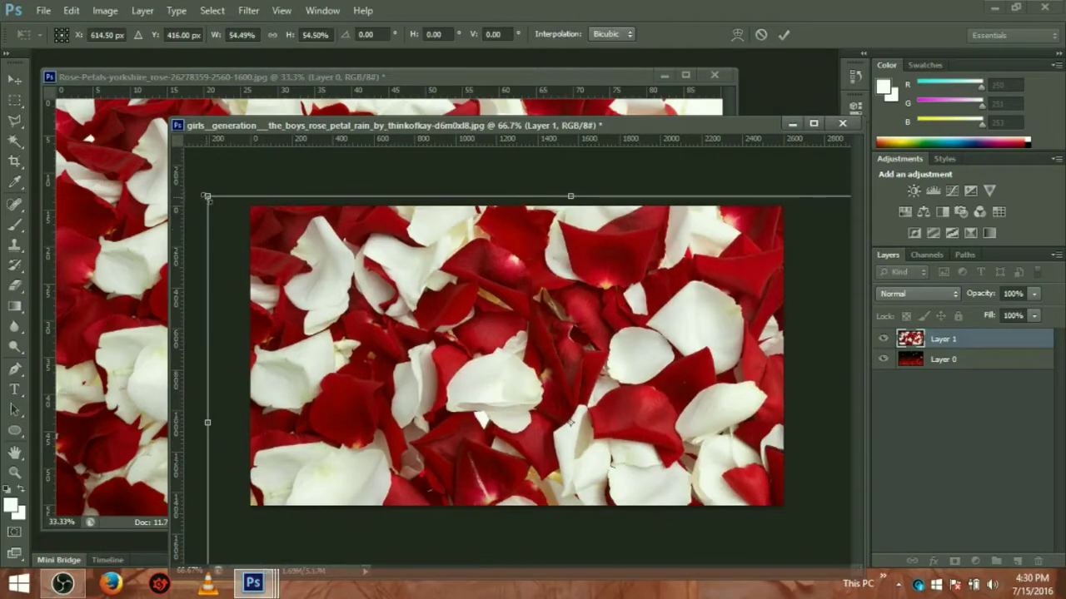
pyautogui.moveTo(209, 198); pyautogui.dragTo(369, 299)
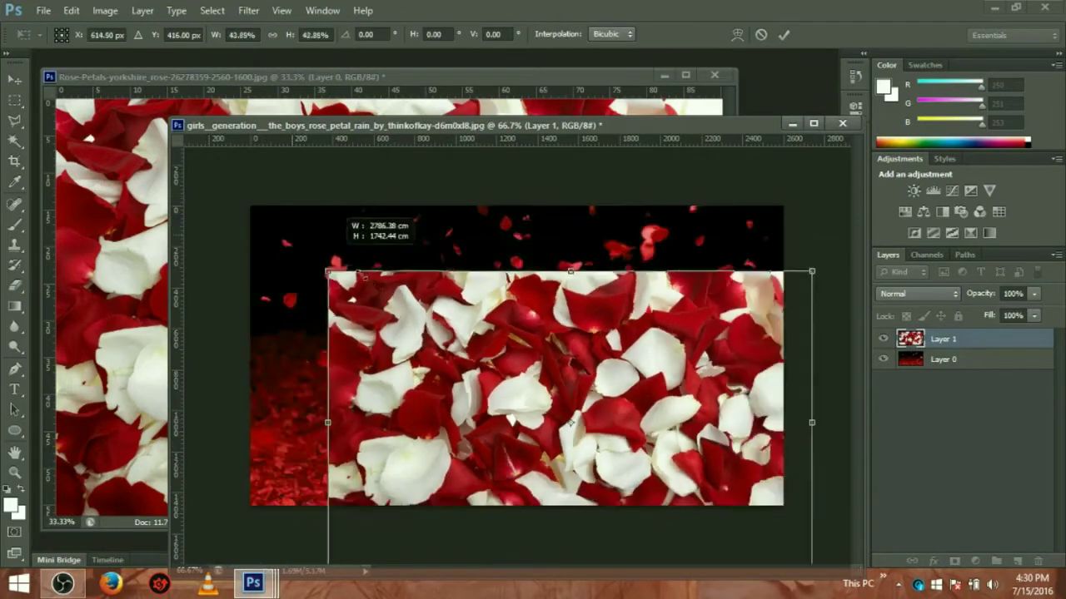
pyautogui.moveTo(575, 403)
pyautogui.mouseDown()
pyautogui.moveTo(522, 356)
pyautogui.moveTo(519, 329)
pyautogui.mouseUp()
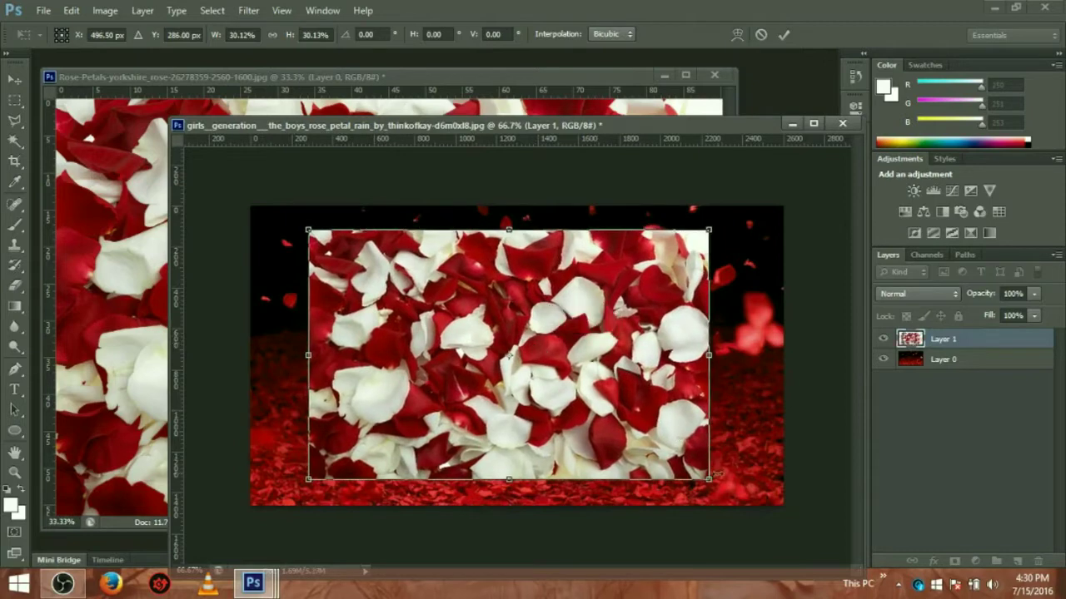
# Step: Enlarge and nudge Layer 1 to 41.17% by 37.50% so it covers the whole canvas
pyautogui.moveTo(708, 480); pyautogui.dragTo(746, 503)
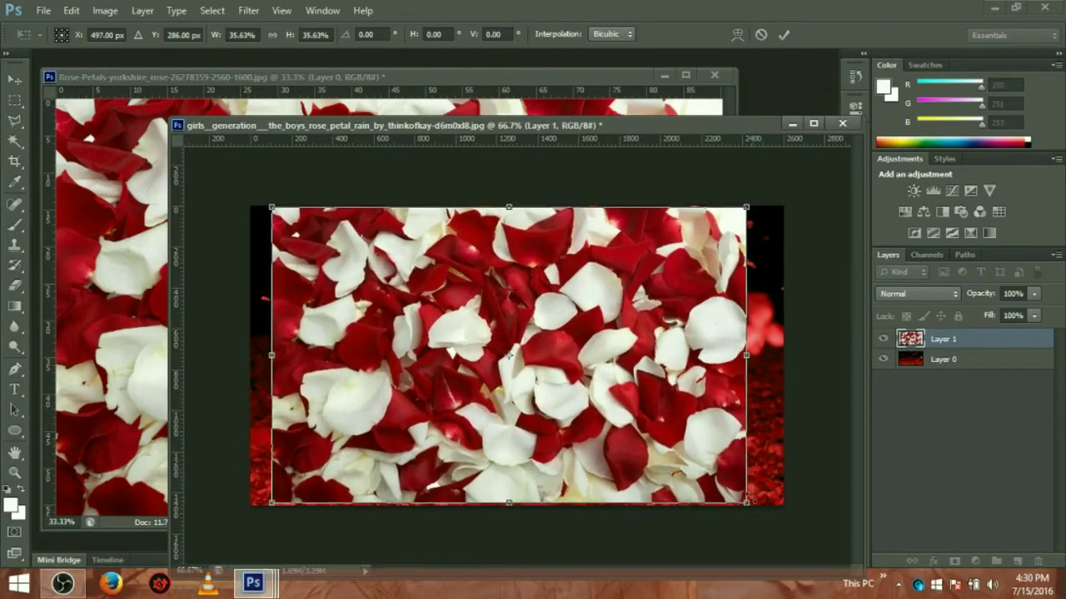
pyautogui.moveTo(753, 508); pyautogui.dragTo(763, 514)
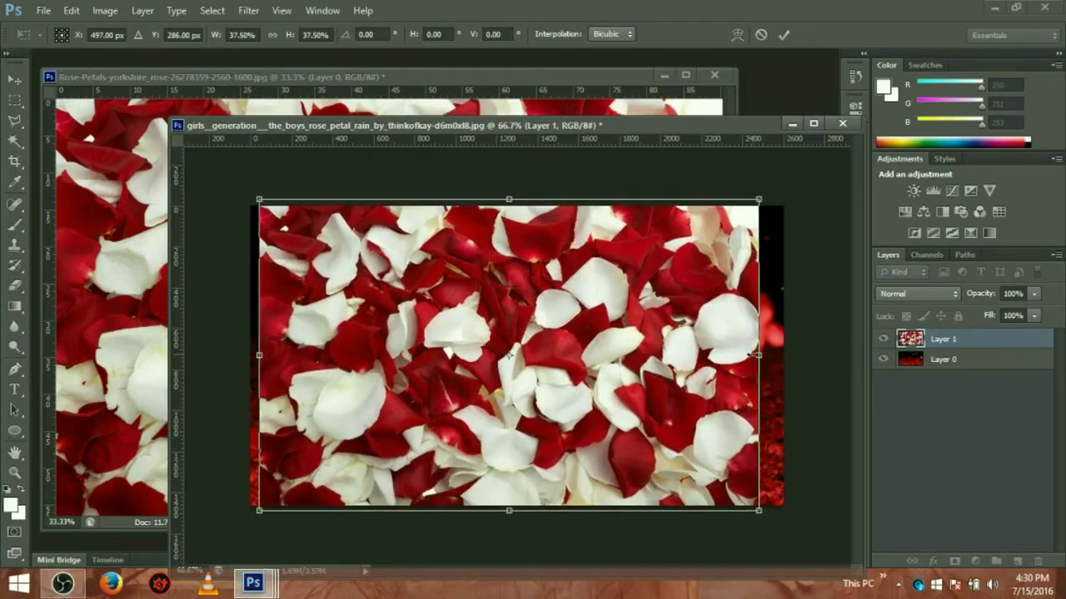
pyautogui.moveTo(758, 356); pyautogui.dragTo(783, 356)
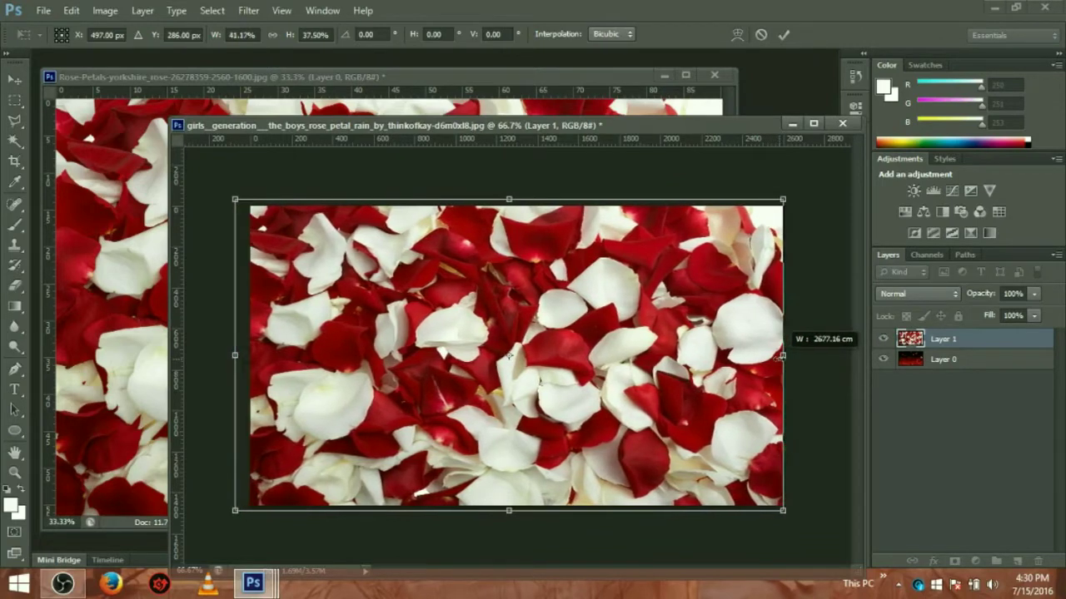
pyautogui.moveTo(638, 366); pyautogui.dragTo(651, 366)
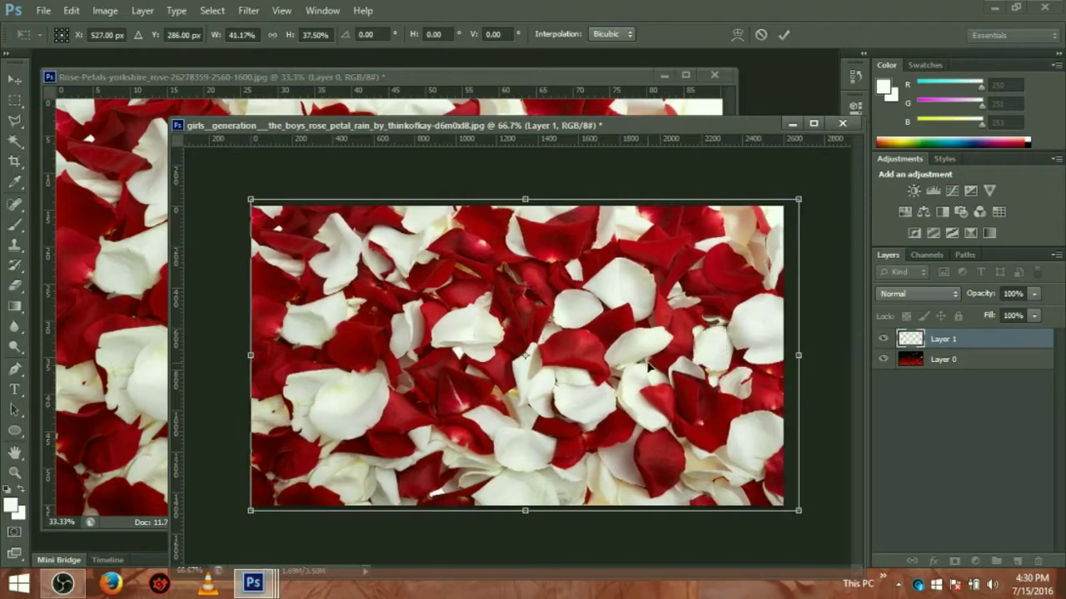
pyautogui.moveTo(643, 359); pyautogui.dragTo(640, 356)
pyautogui.press('Left')
pyautogui.press('Left')
pyautogui.press('Left')
pyautogui.press('Left')
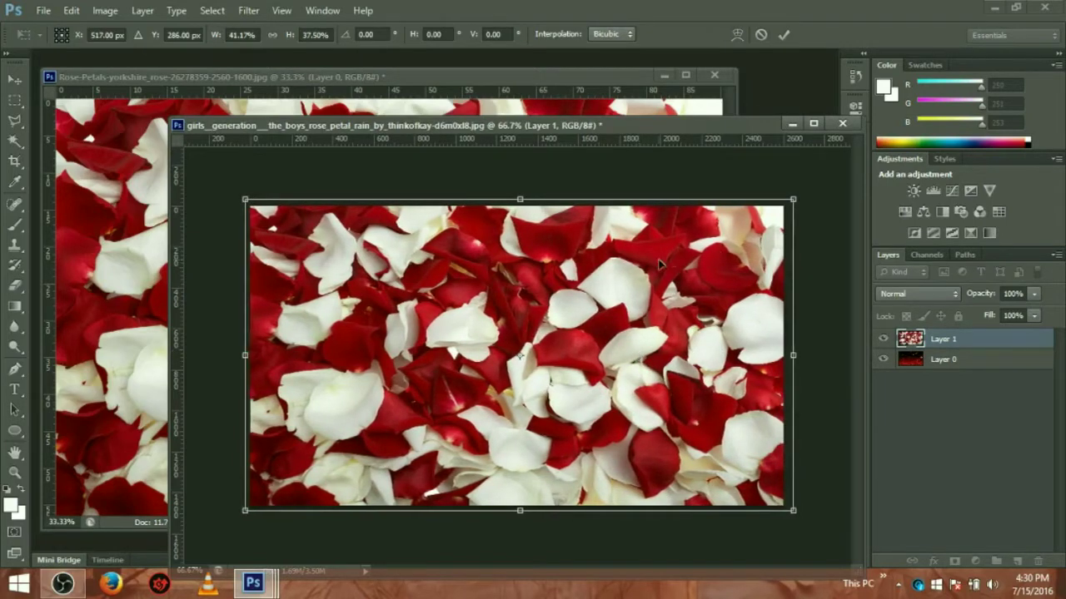
pyautogui.rightClick(616, 285)
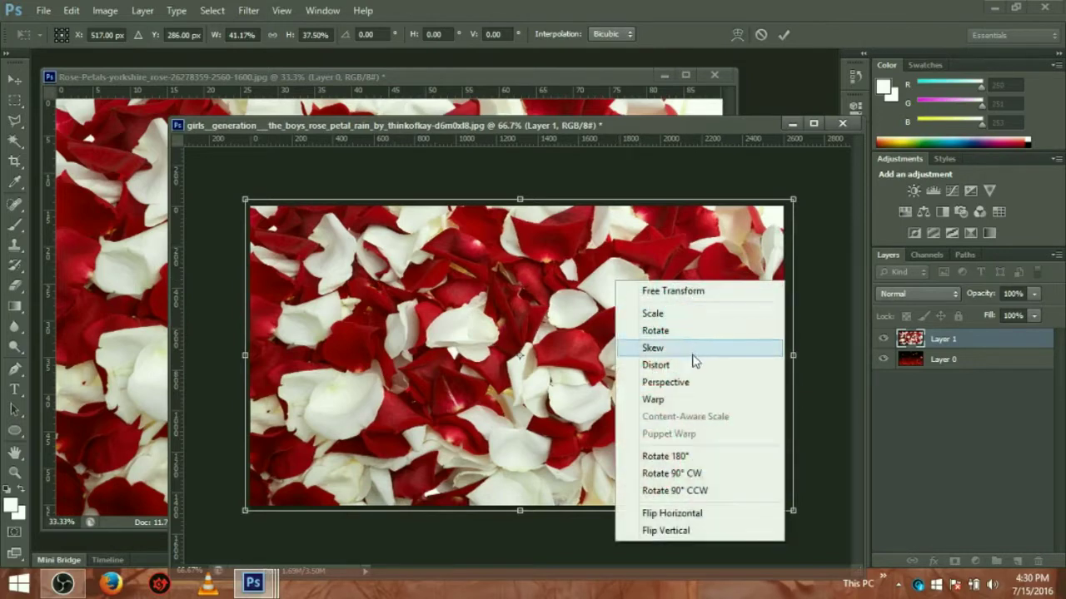
# Step: Distort Layer 1 into a trapezoid using Perspective, then Skew its top corners down
pyautogui.click(697, 382)
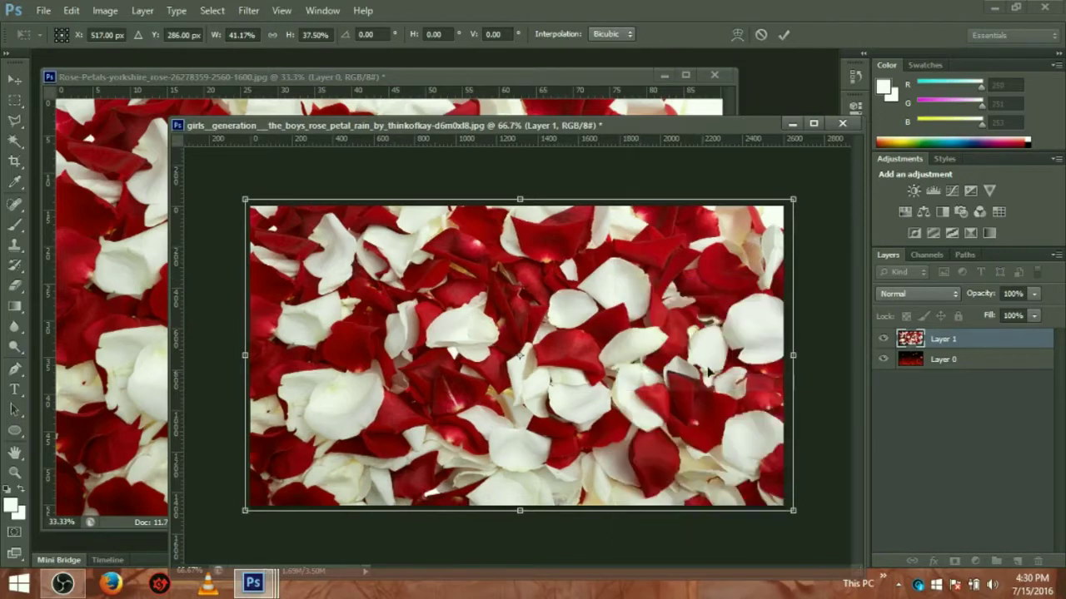
pyautogui.moveTo(793, 203)
pyautogui.mouseDown()
pyautogui.moveTo(605, 283)
pyautogui.moveTo(612, 288)
pyautogui.mouseUp()
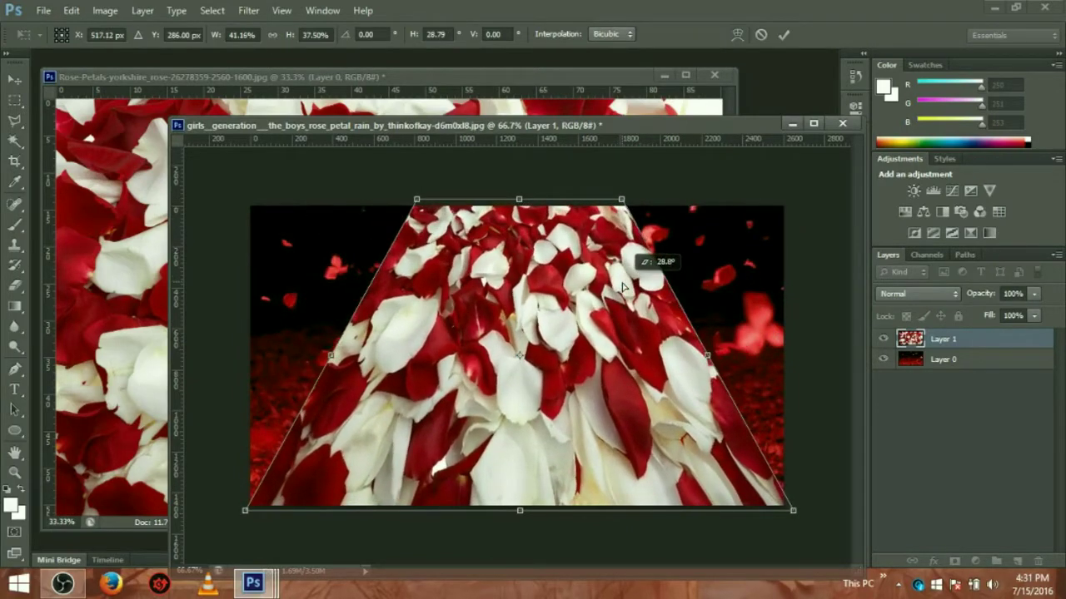
pyautogui.rightClick(583, 244)
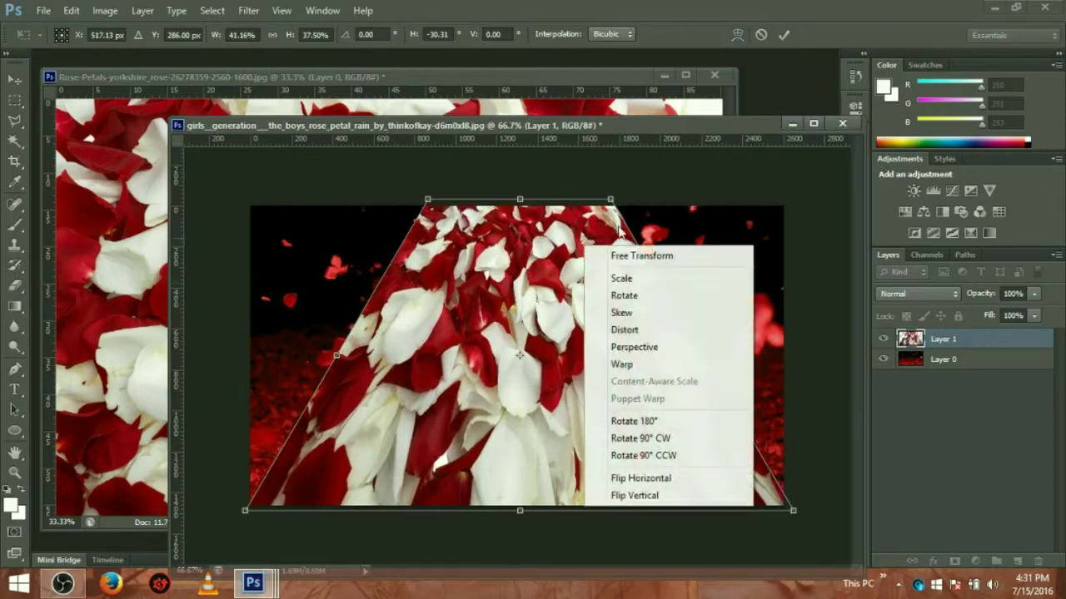
pyautogui.click(671, 316)
pyautogui.moveTo(611, 201)
pyautogui.mouseDown()
pyautogui.moveTo(642, 217)
pyautogui.moveTo(646, 259)
pyautogui.mouseUp()
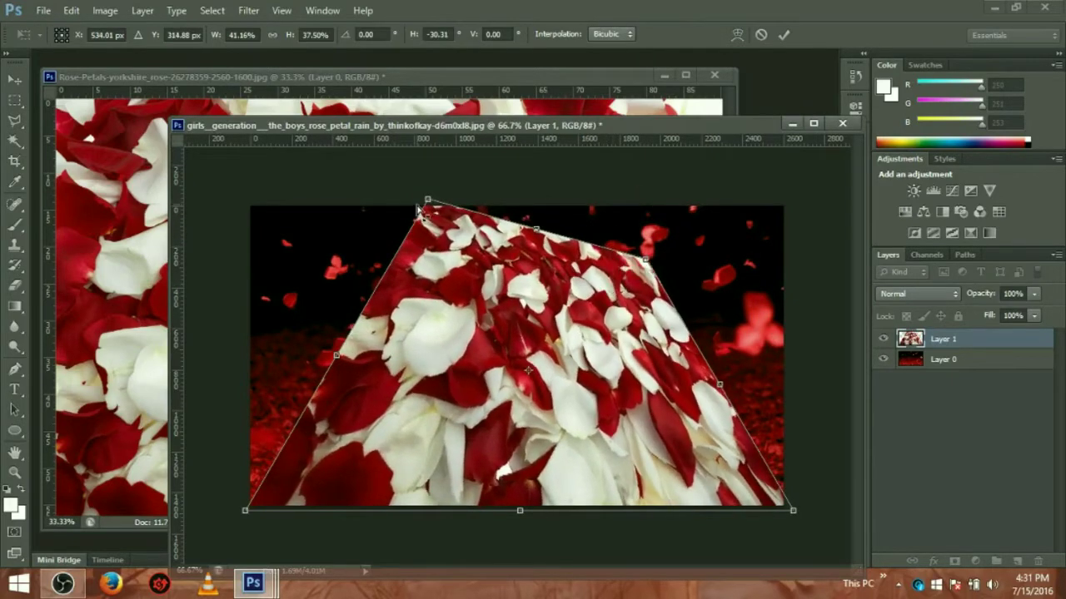
pyautogui.moveTo(427, 203)
pyautogui.mouseDown()
pyautogui.moveTo(393, 260)
pyautogui.moveTo(406, 293)
pyautogui.moveTo(397, 308)
pyautogui.mouseUp()
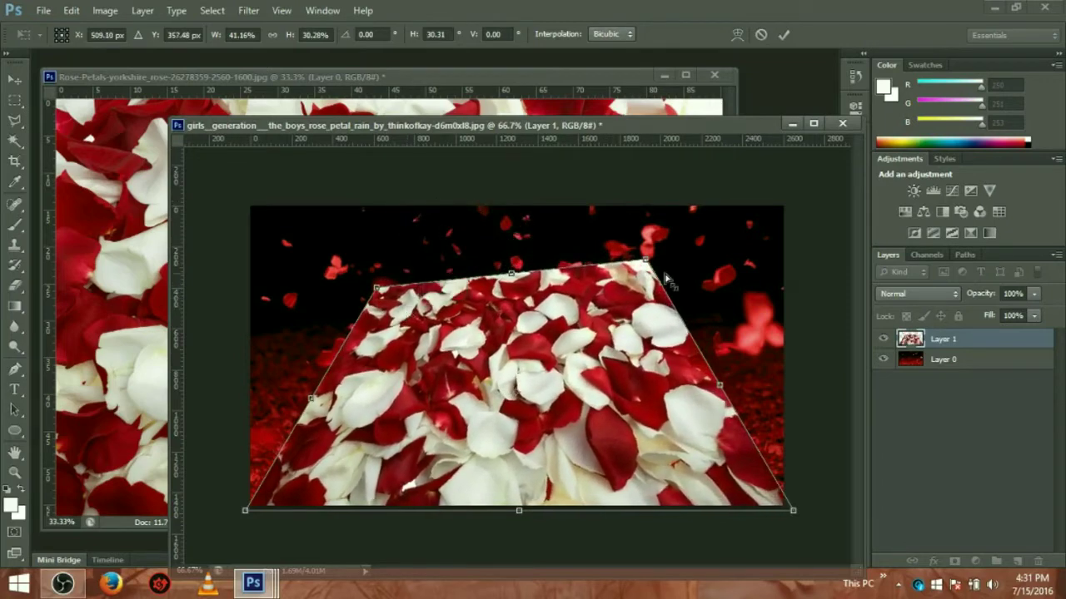
# Step: Pull both top corners further down to flatten the petal carpet
pyautogui.moveTo(648, 262); pyautogui.dragTo(681, 317)
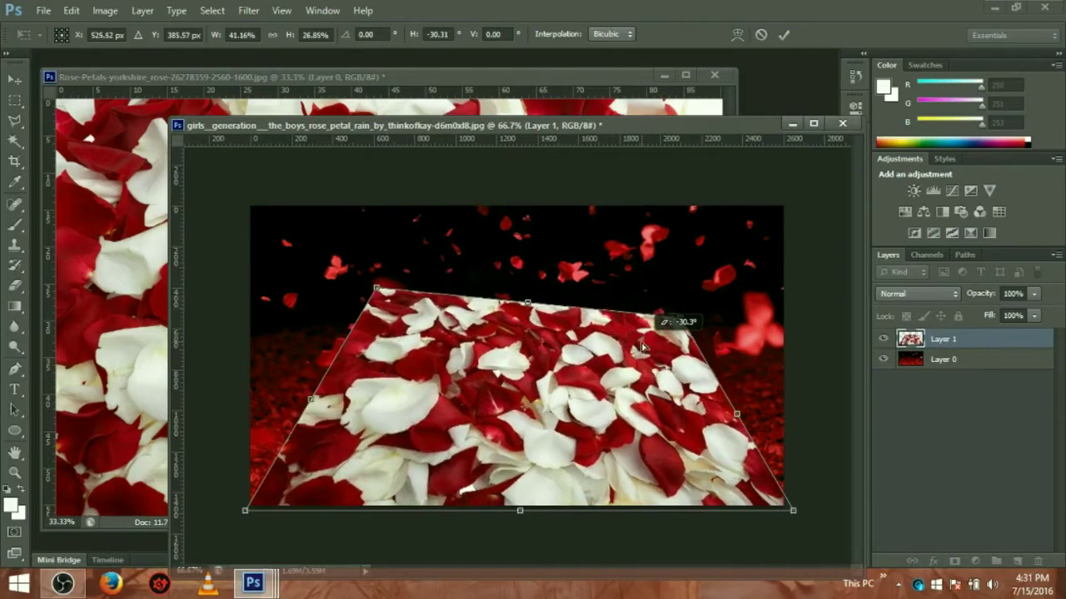
pyautogui.moveTo(376, 289); pyautogui.dragTo(356, 322)
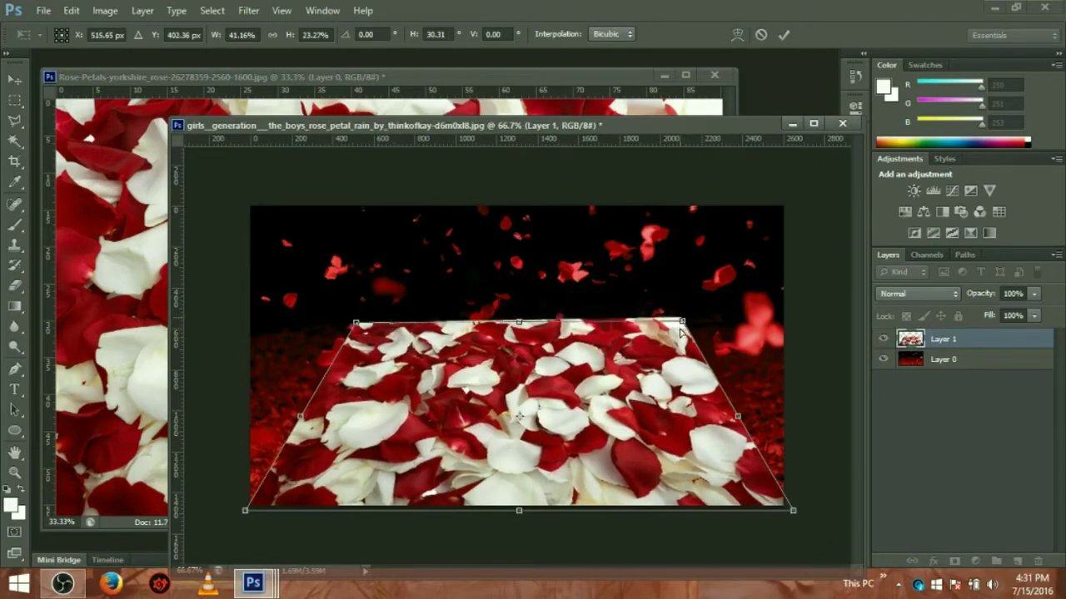
pyautogui.moveTo(681, 319); pyautogui.dragTo(695, 344)
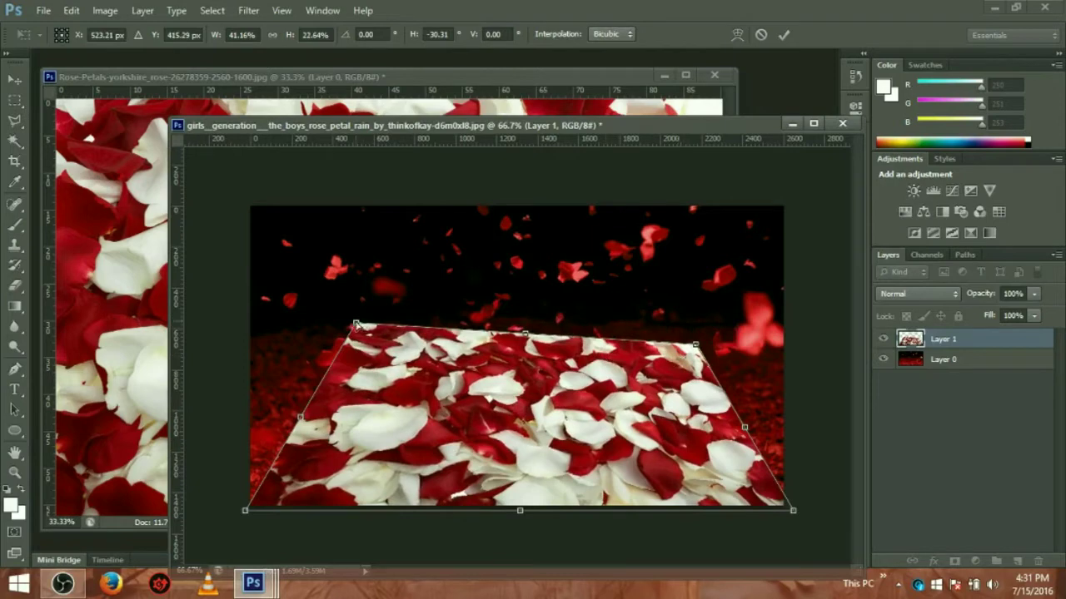
pyautogui.moveTo(355, 324); pyautogui.dragTo(353, 349)
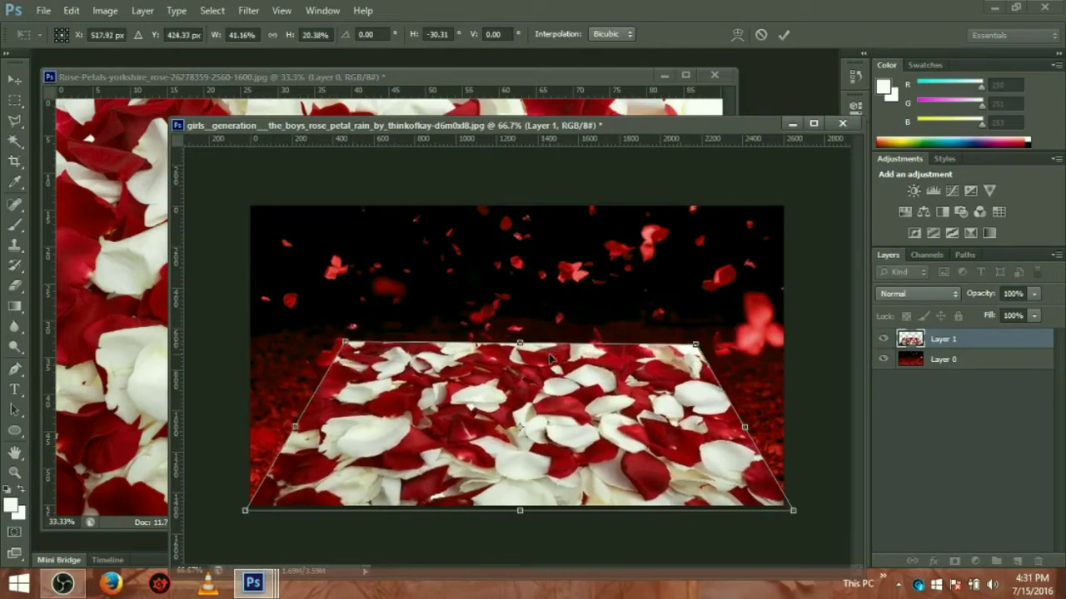
pyautogui.moveTo(350, 350); pyautogui.dragTo(351, 355)
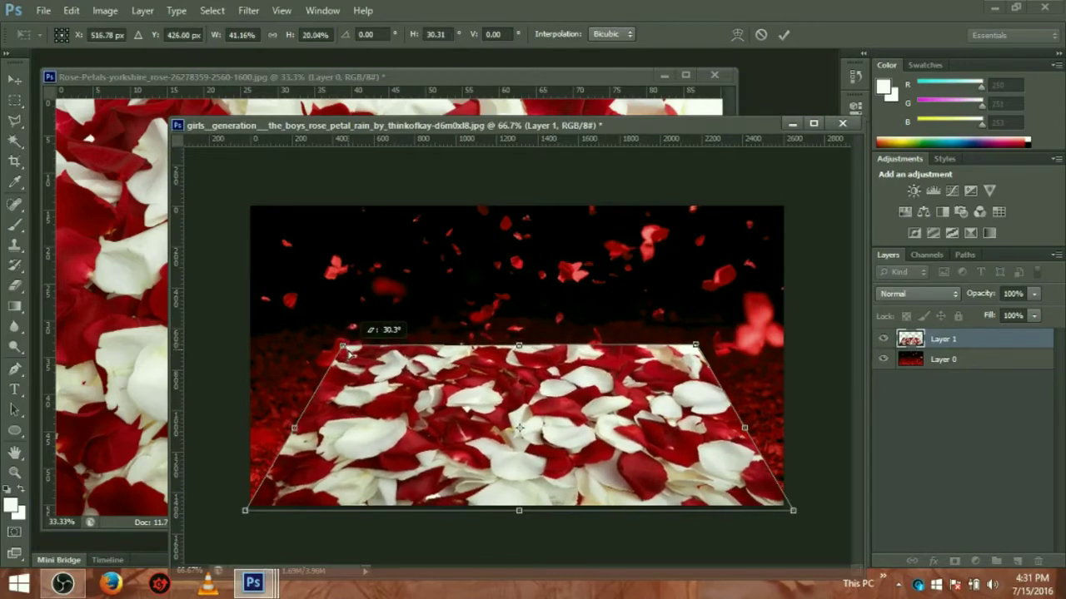
# Step: Discard the carpet distortion and leave Free Transform
pyautogui.rightClick(527, 385)
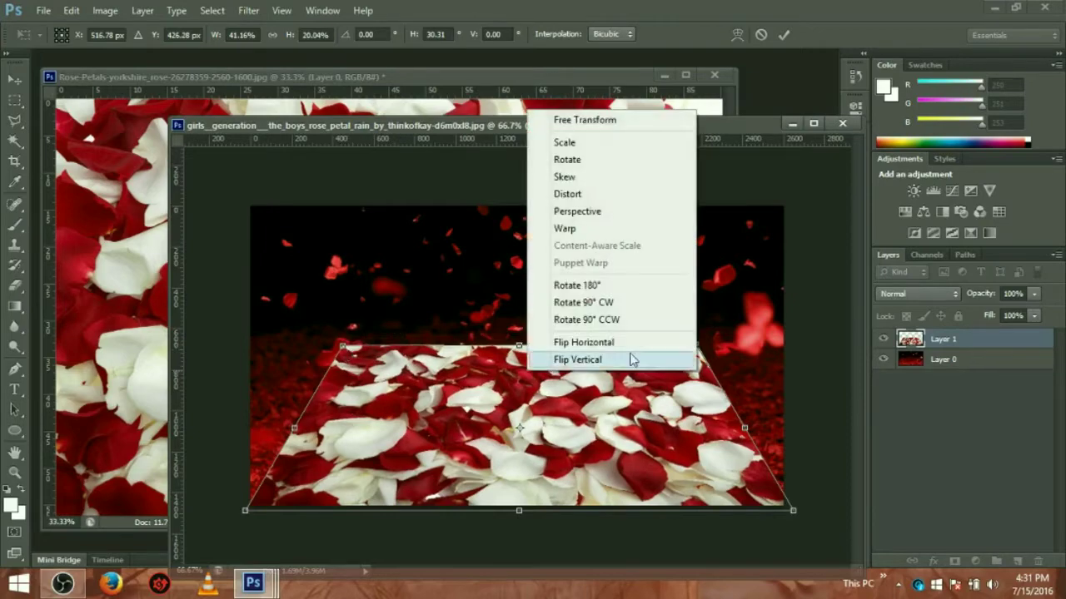
pyautogui.click(627, 214)
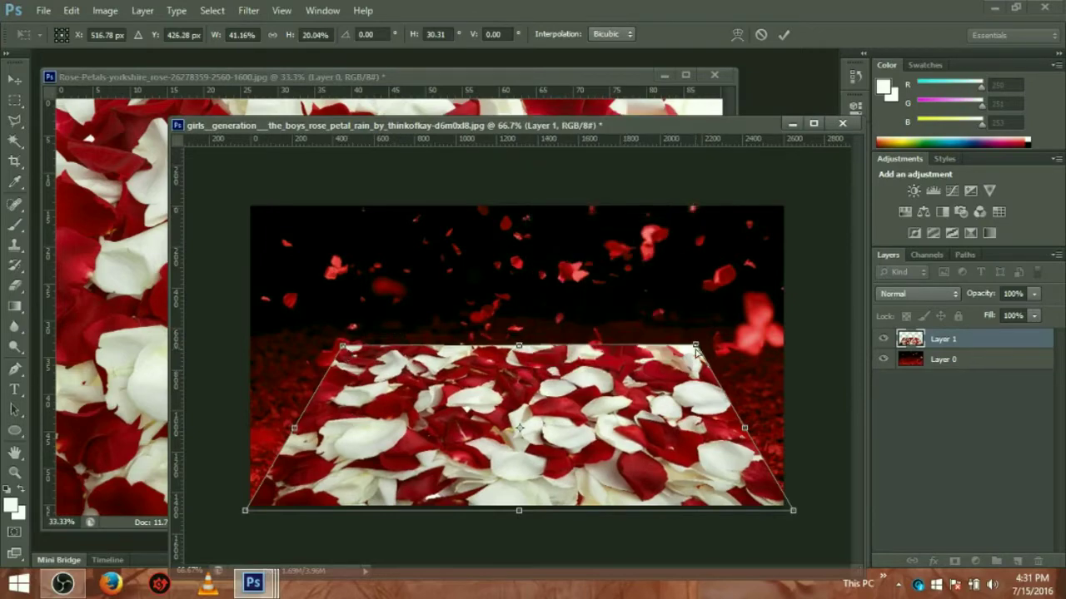
pyautogui.press('Escape')
pyautogui.click(664, 76)
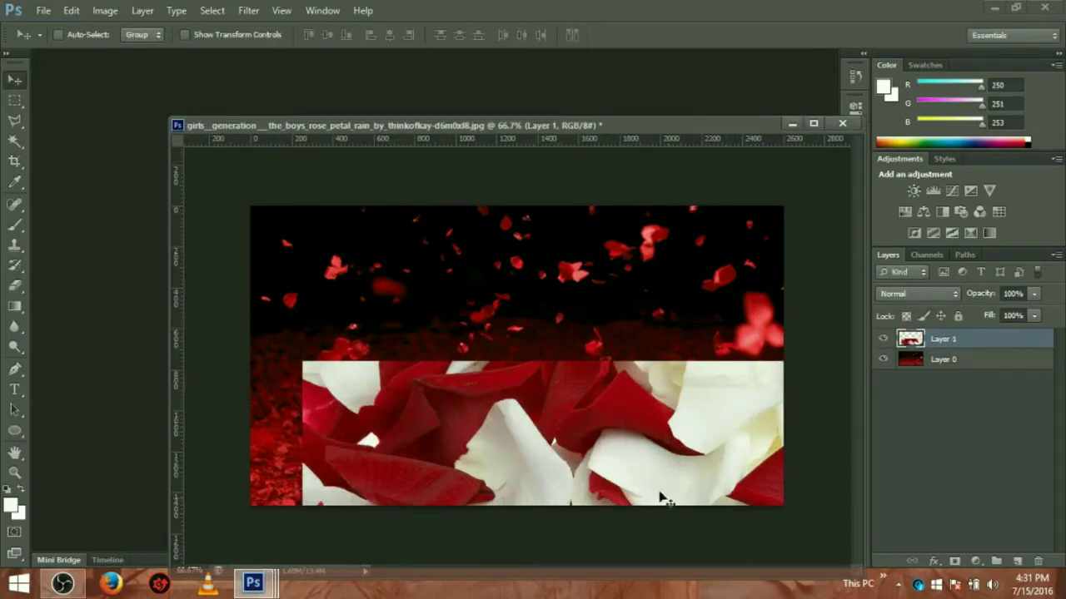
# Step: Select Layer 1 from the layer list and drag its petal close-up to cover the entire canvas
pyautogui.moveTo(626, 461); pyautogui.dragTo(556, 279)
pyautogui.moveTo(607, 349); pyautogui.dragTo(643, 375)
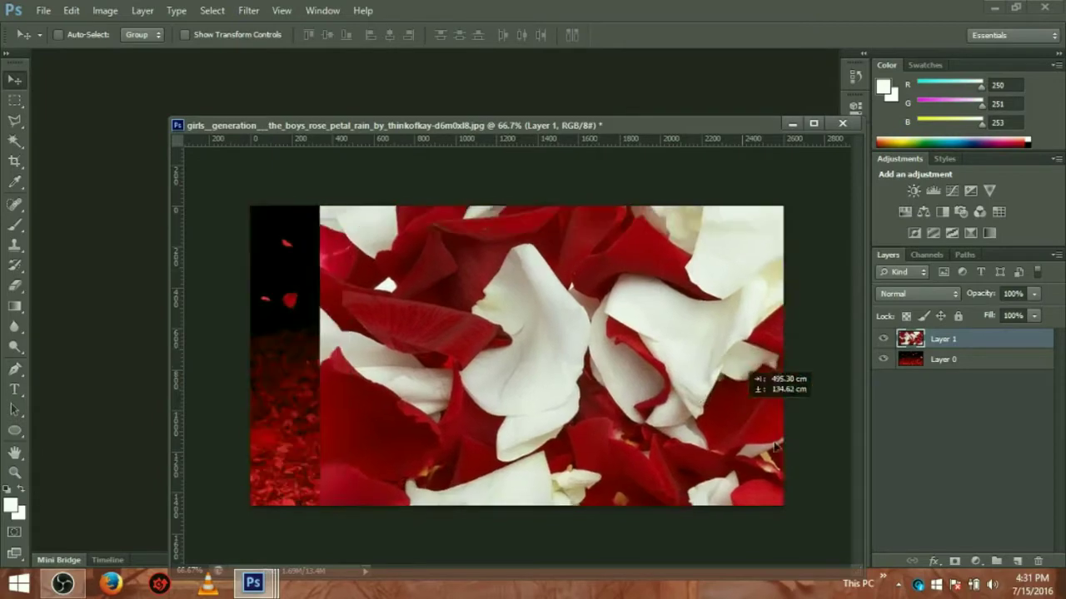
pyautogui.hotkey('ctrl', 'z')
pyautogui.hotkey('ctrl', 'z')
pyautogui.hotkey('ctrl', 'z')
pyautogui.hotkey('ctrl', 'z')
pyautogui.hotkey('ctrl', 'z')
pyautogui.hotkey('ctrl', 'z')
pyautogui.hotkey('ctrl', 'z')
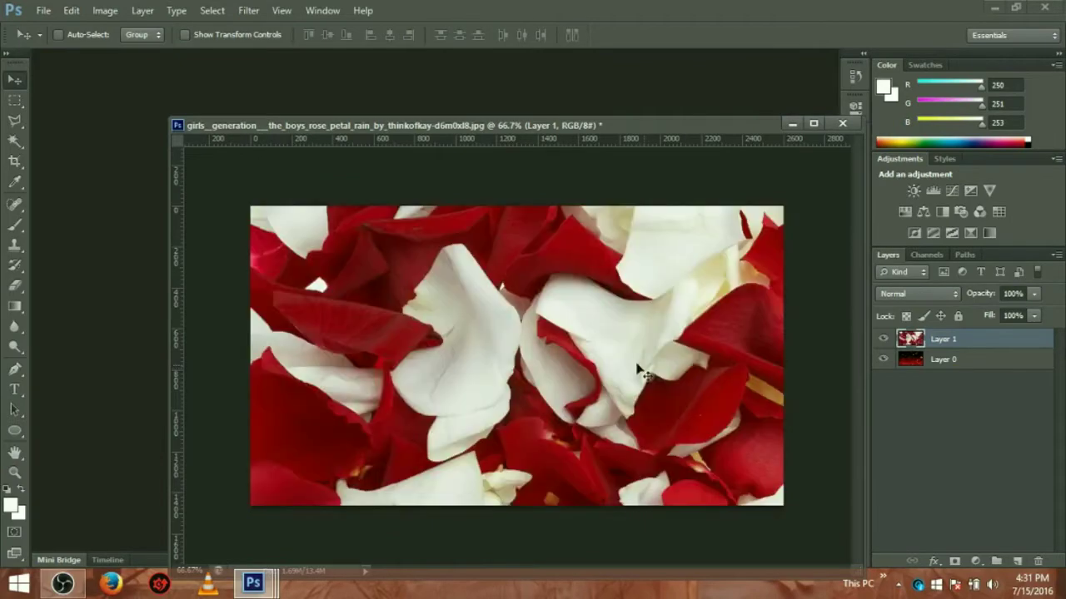
pyautogui.rightClick(524, 317)
pyautogui.click(543, 302)
pyautogui.moveTo(419, 299); pyautogui.dragTo(576, 423)
pyautogui.moveTo(539, 379); pyautogui.dragTo(369, 246)
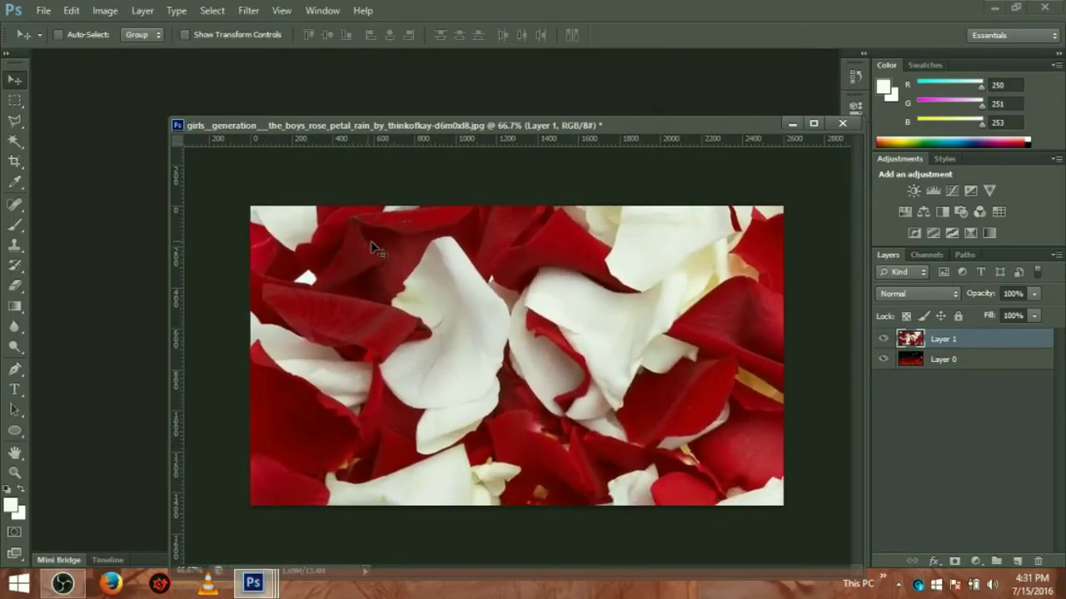
pyautogui.hotkey('ctrl', 't')
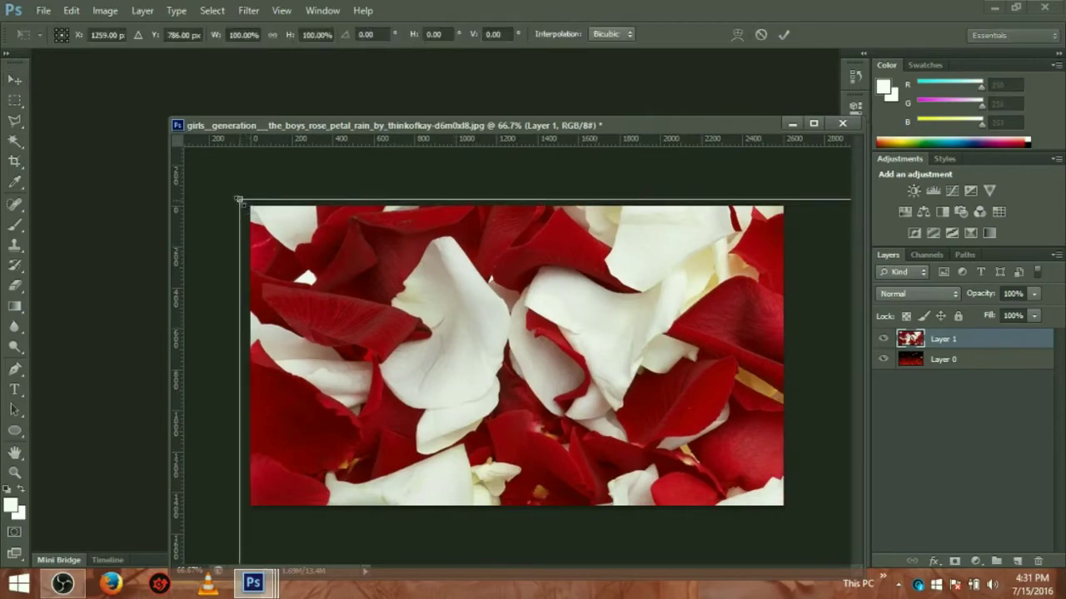
# Step: Scale Layer 1 to 47.23% width by 38.56% height while it still covers the canvas
pyautogui.moveTo(239, 201); pyautogui.dragTo(610, 434)
pyautogui.moveTo(518, 376); pyautogui.dragTo(329, 258)
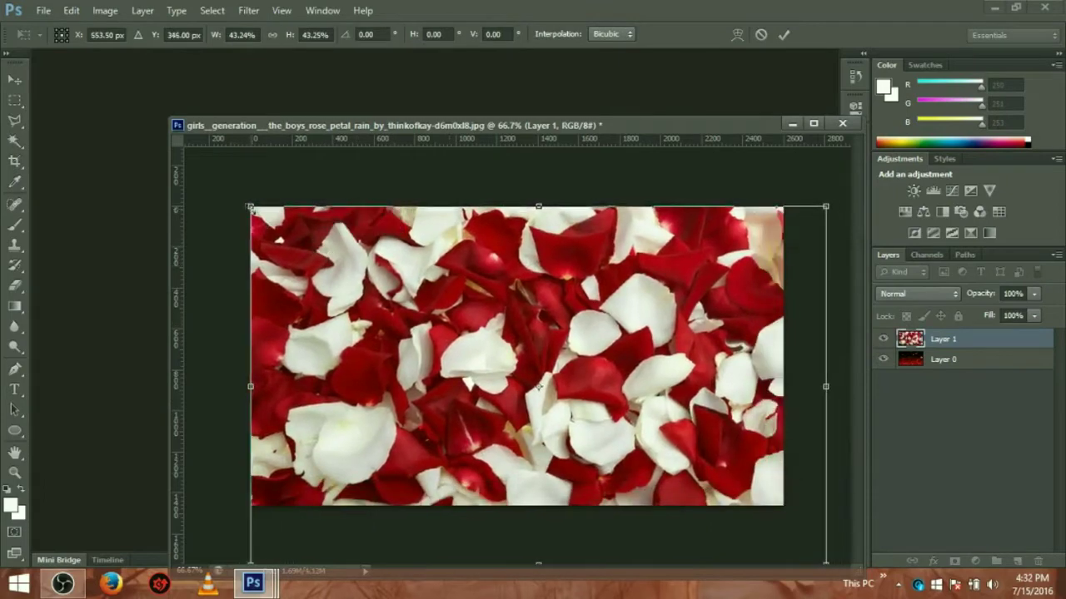
pyautogui.moveTo(250, 206)
pyautogui.mouseDown()
pyautogui.moveTo(416, 309)
pyautogui.moveTo(342, 281)
pyautogui.moveTo(292, 230)
pyautogui.mouseUp()
pyautogui.moveTo(655, 412)
pyautogui.mouseDown()
pyautogui.moveTo(595, 360)
pyautogui.moveTo(626, 376)
pyautogui.mouseUp()
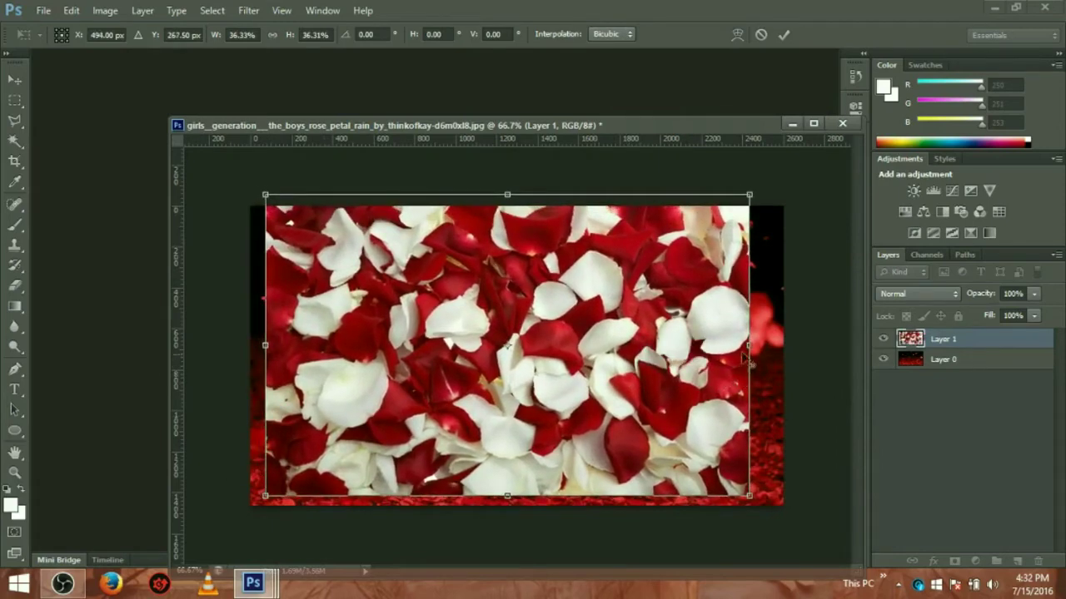
pyautogui.moveTo(749, 344); pyautogui.dragTo(822, 344)
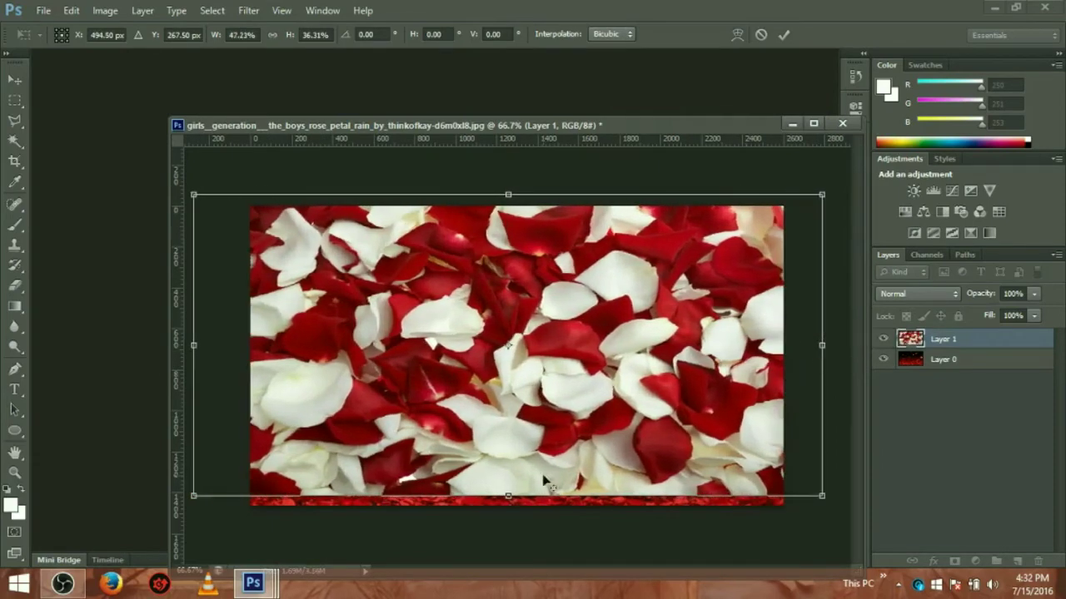
pyautogui.moveTo(508, 497); pyautogui.dragTo(507, 515)
pyautogui.moveTo(549, 400)
pyautogui.mouseDown()
pyautogui.moveTo(571, 419)
pyautogui.moveTo(528, 406)
pyautogui.mouseUp()
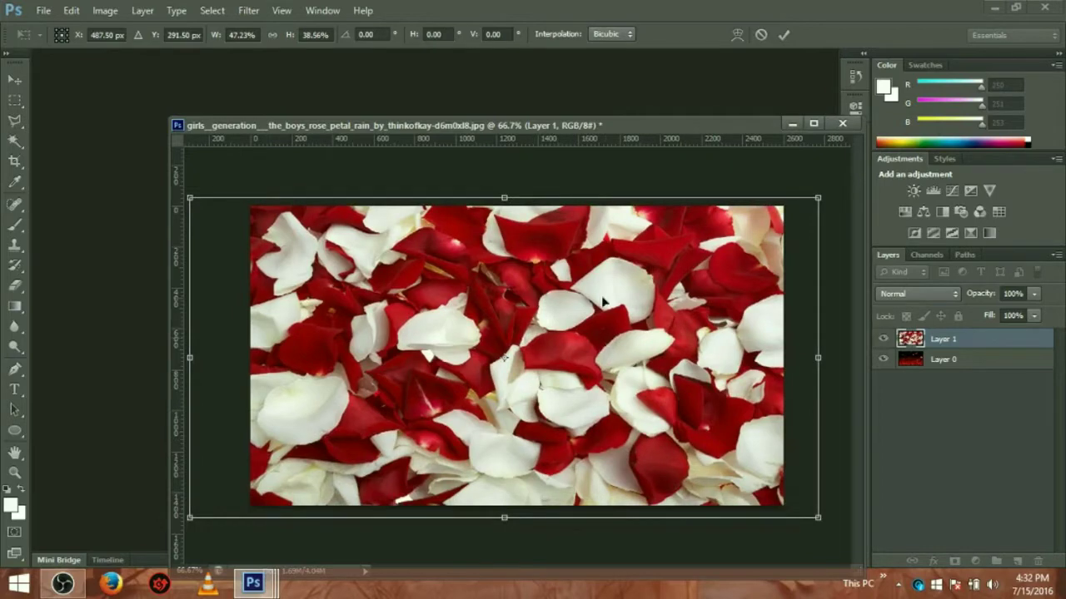
pyautogui.rightClick(749, 261)
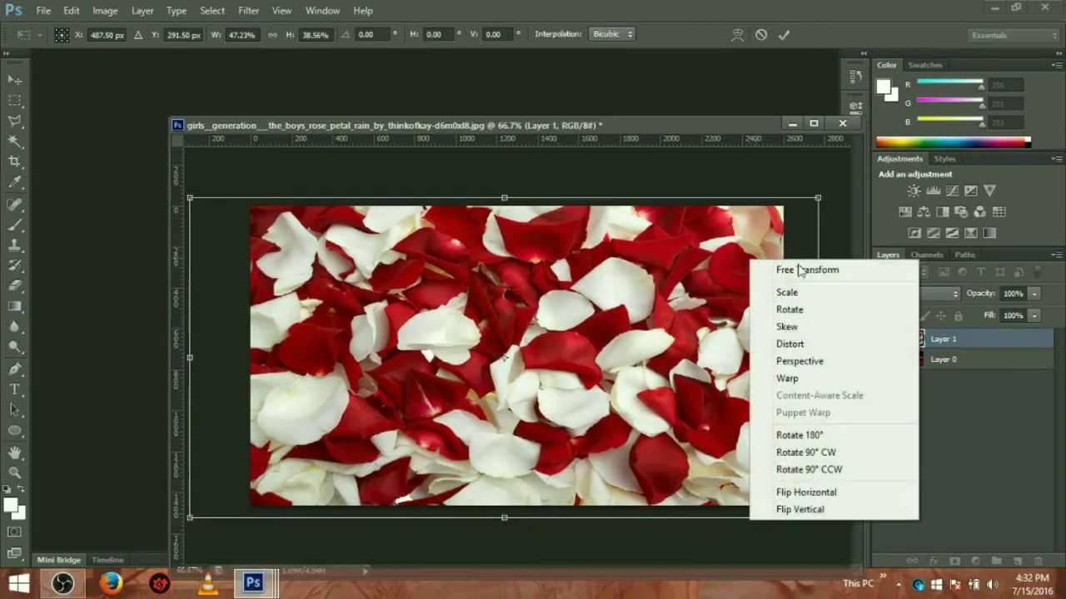
# Step: Pull Layer 1's top corners inward with Perspective, then scale it down slightly
pyautogui.click(830, 368)
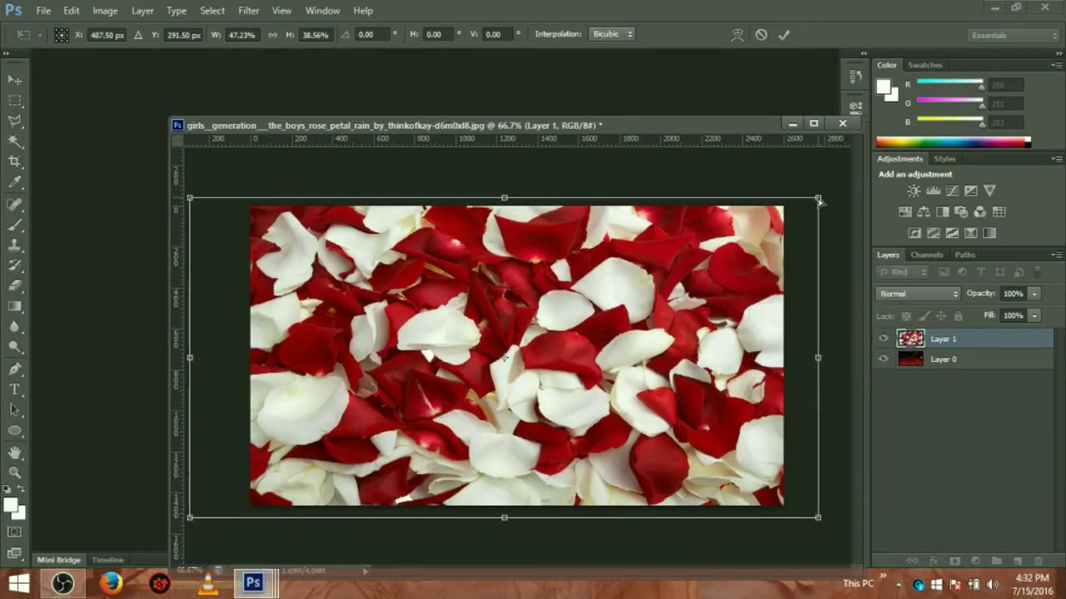
pyautogui.moveTo(819, 201); pyautogui.dragTo(594, 317)
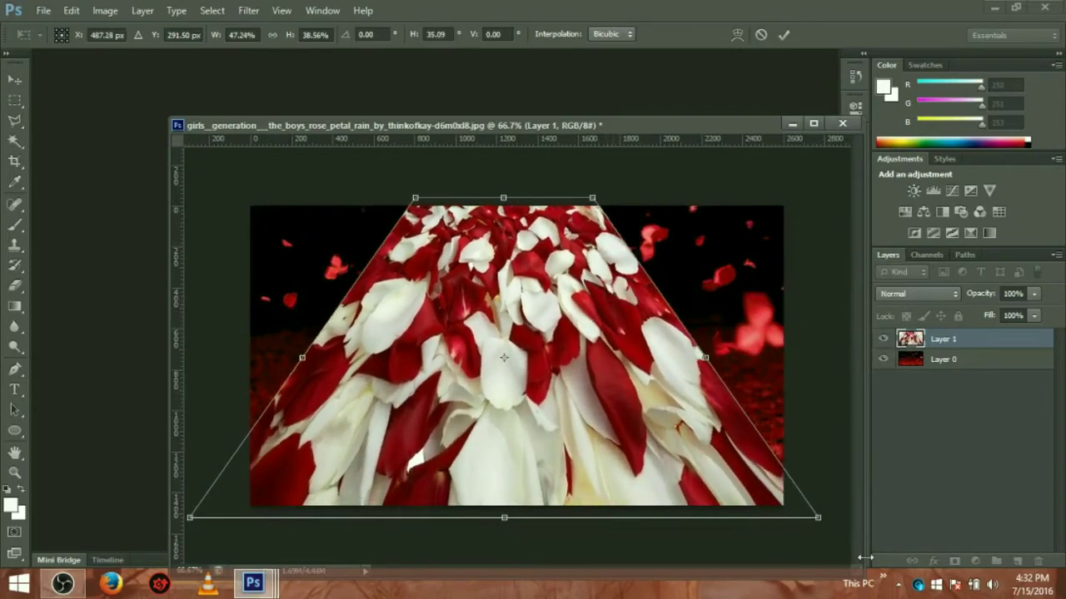
pyautogui.rightClick(714, 441)
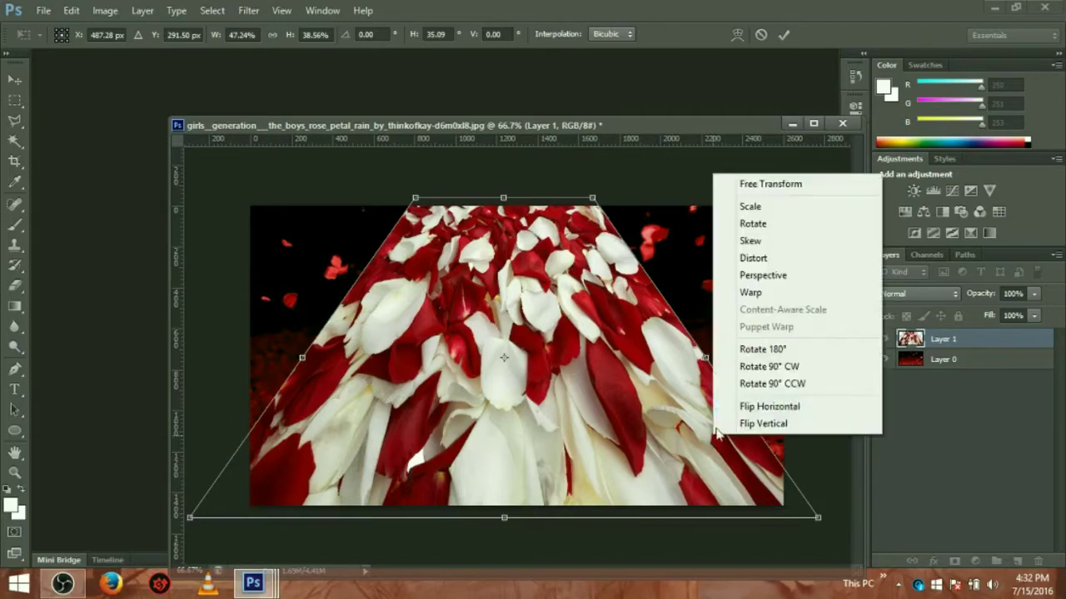
pyautogui.click(785, 208)
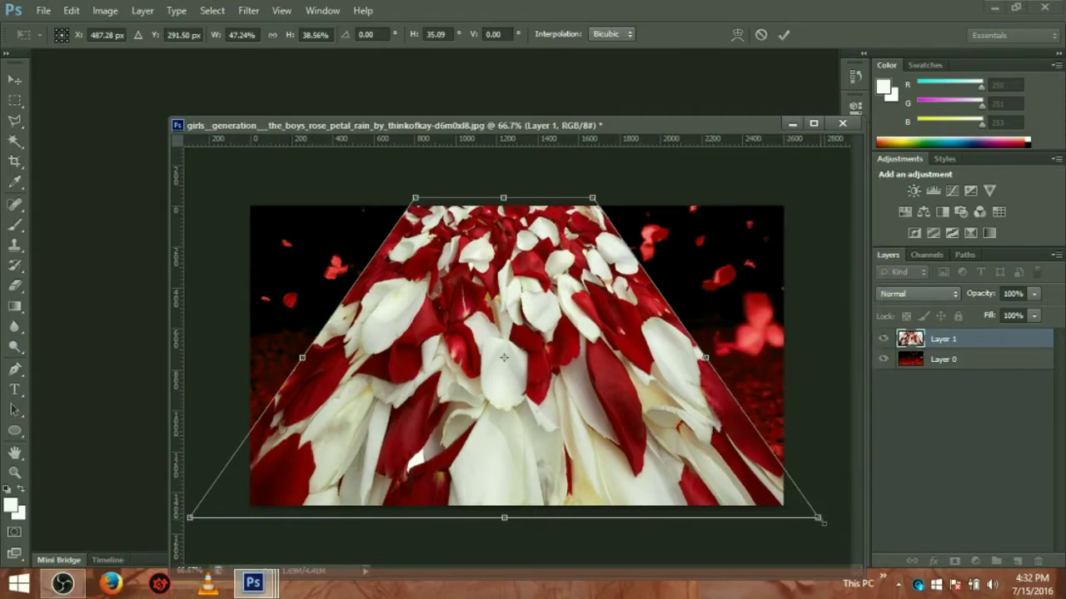
pyautogui.moveTo(818, 518); pyautogui.dragTo(770, 481)
pyautogui.moveTo(616, 434); pyautogui.dragTo(634, 431)
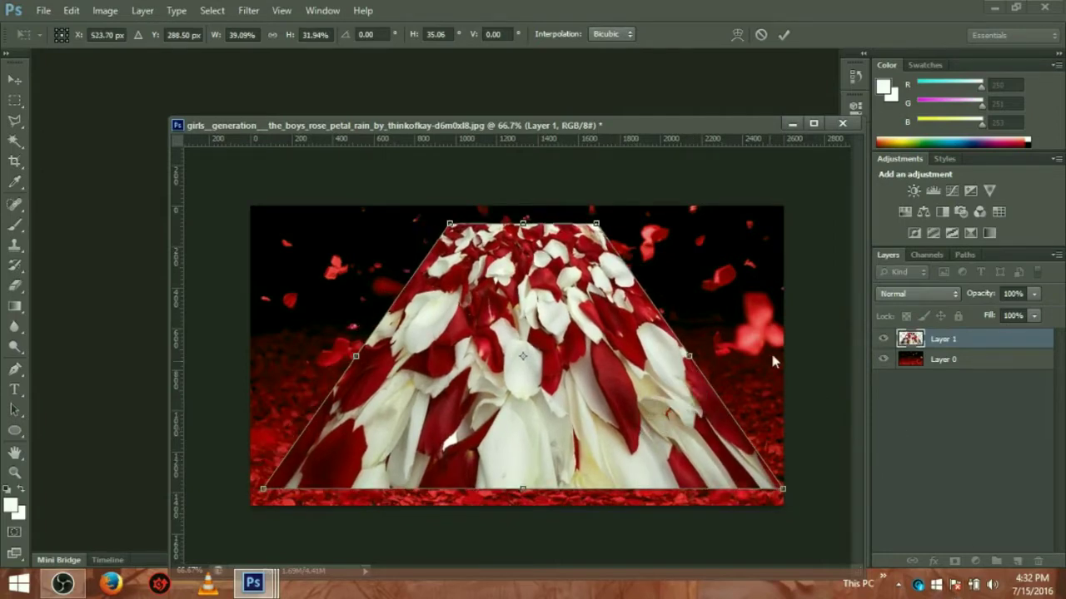
# Step: Skew both top corners down to flatten the carpet to 39.09% by 17.66%
pyautogui.rightClick(586, 234)
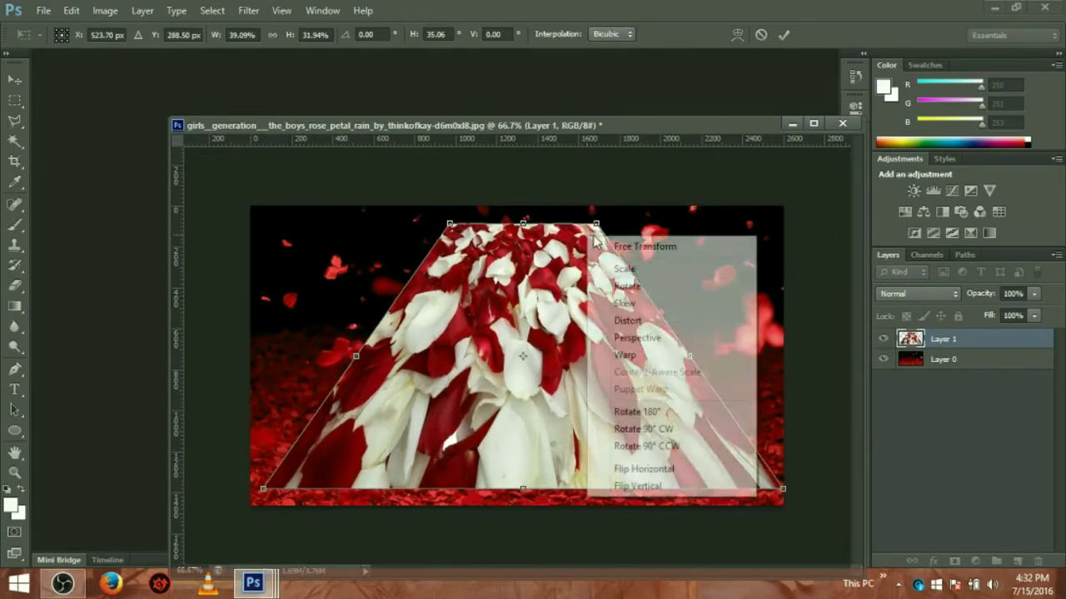
pyautogui.click(641, 305)
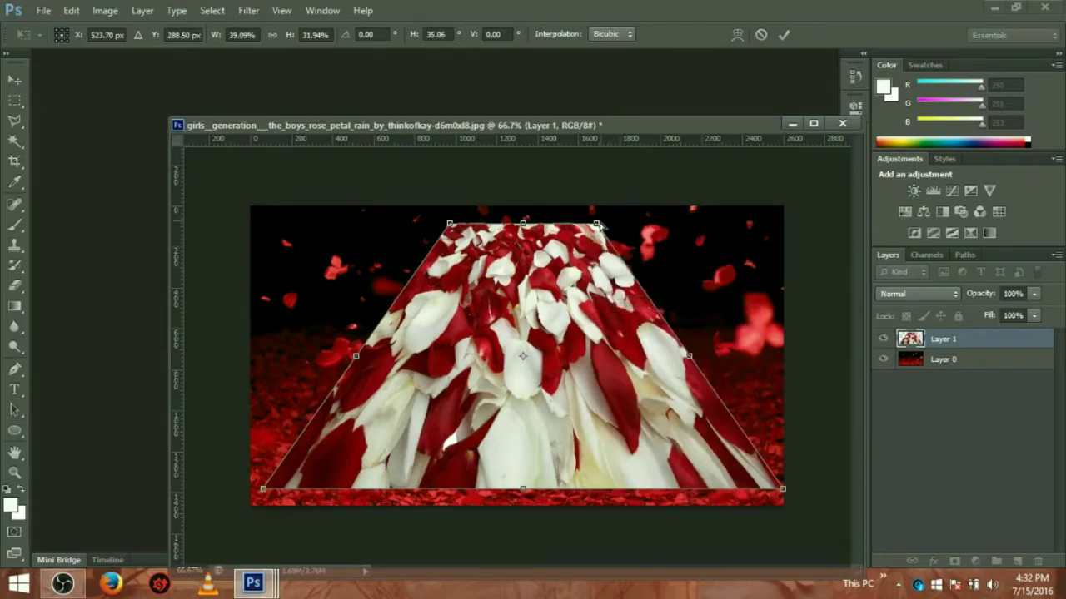
pyautogui.moveTo(596, 225); pyautogui.dragTo(645, 294)
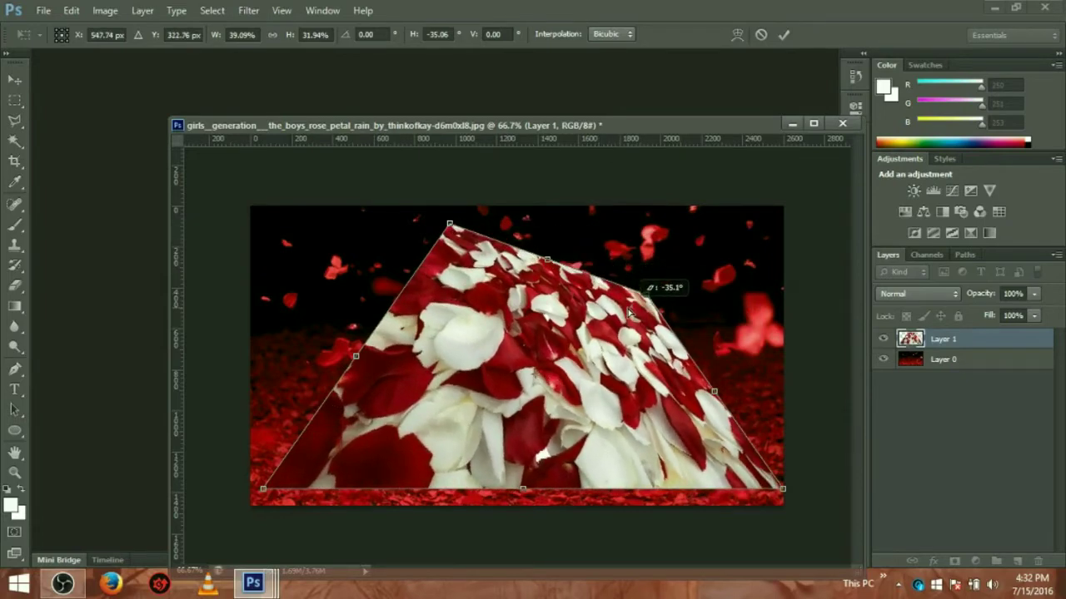
pyautogui.moveTo(450, 225); pyautogui.dragTo(396, 298)
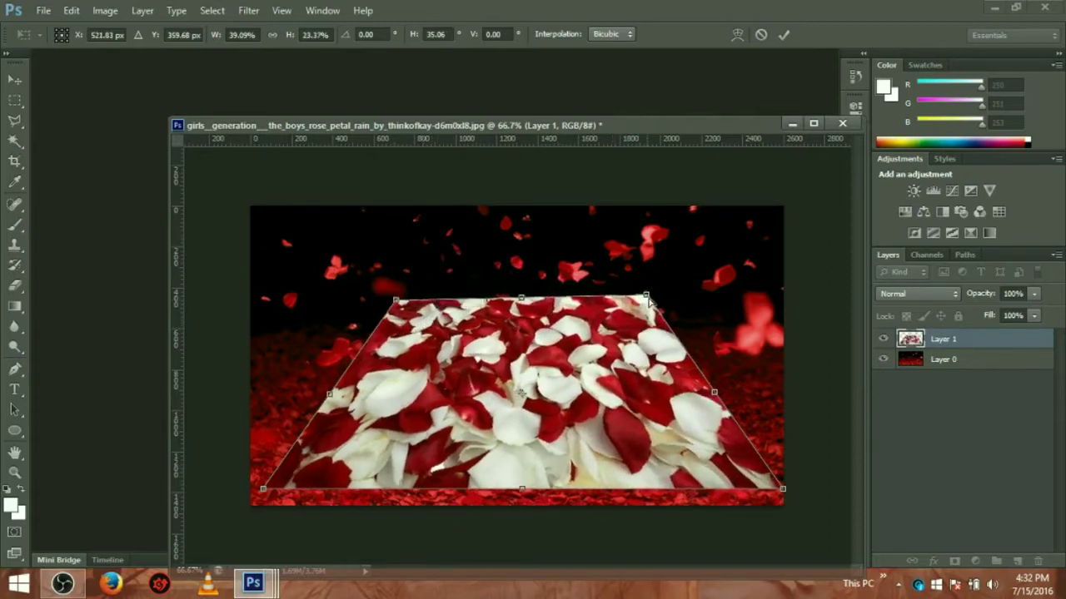
pyautogui.moveTo(648, 298); pyautogui.dragTo(699, 334)
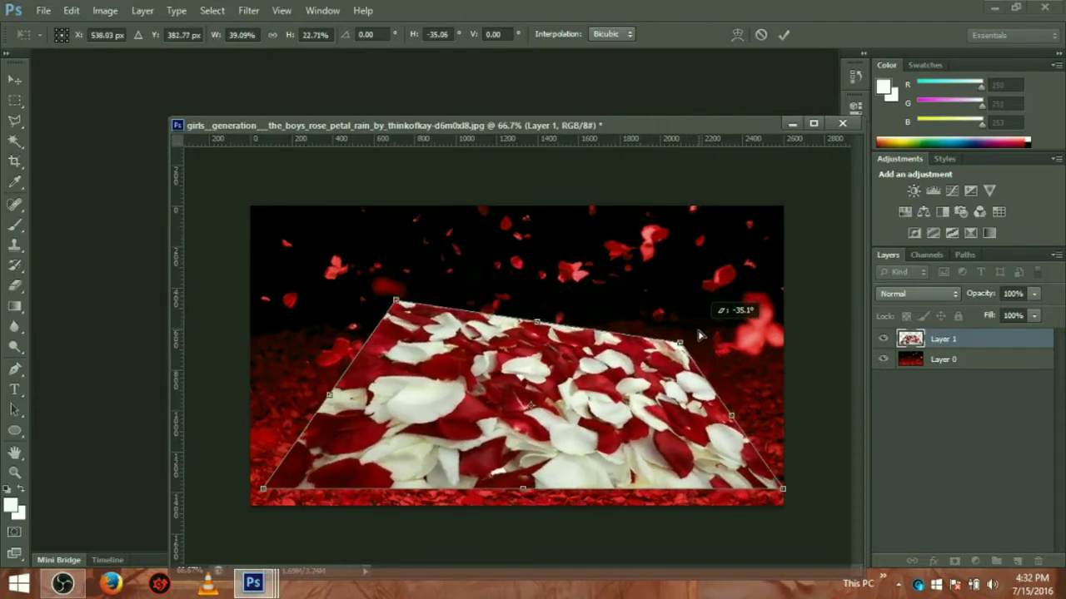
pyautogui.moveTo(395, 301); pyautogui.dragTo(381, 352)
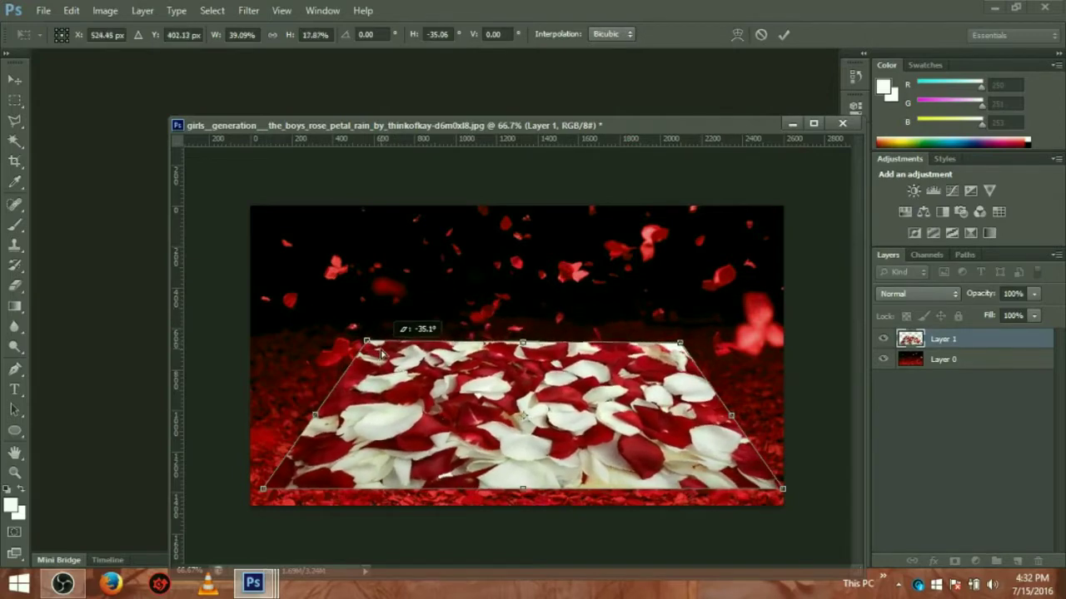
pyautogui.moveTo(382, 354); pyautogui.dragTo(382, 356)
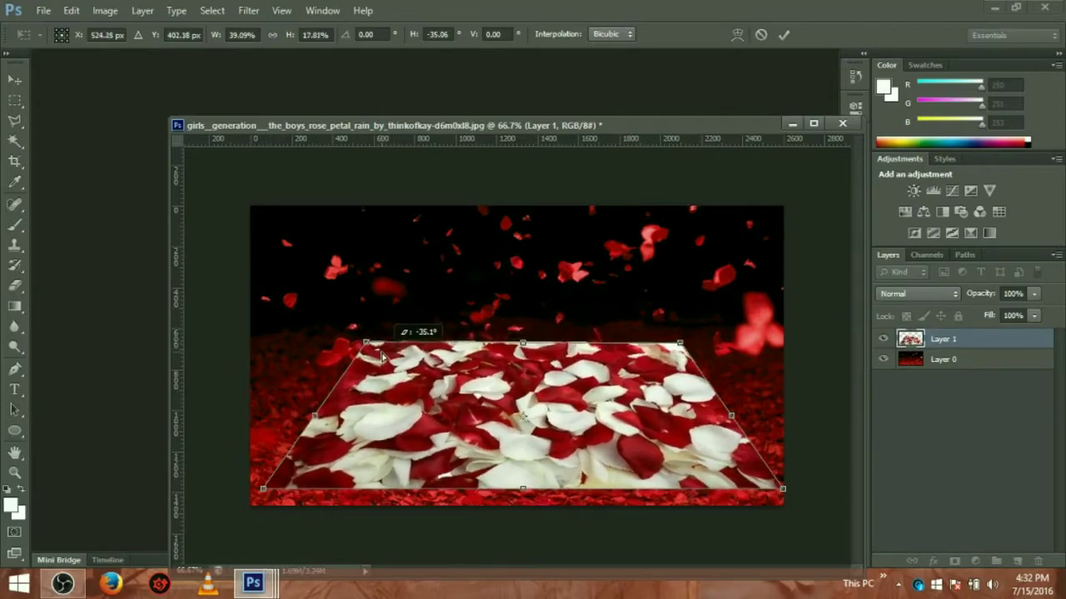
pyautogui.rightClick(572, 388)
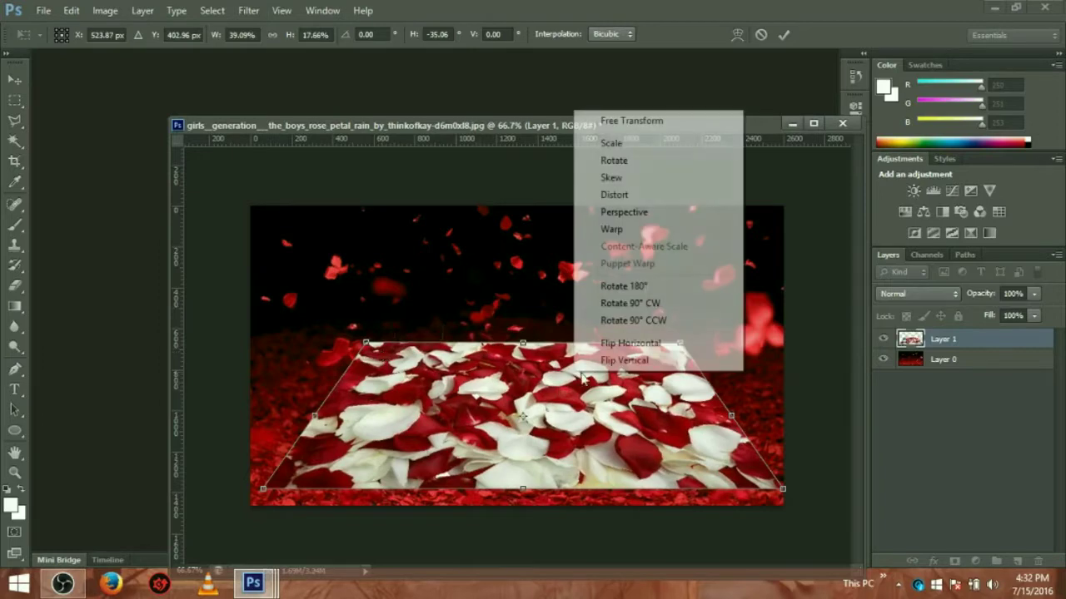
# Step: Narrow the petal carpet's far edge with Perspective and nudge it up-left
pyautogui.click(684, 216)
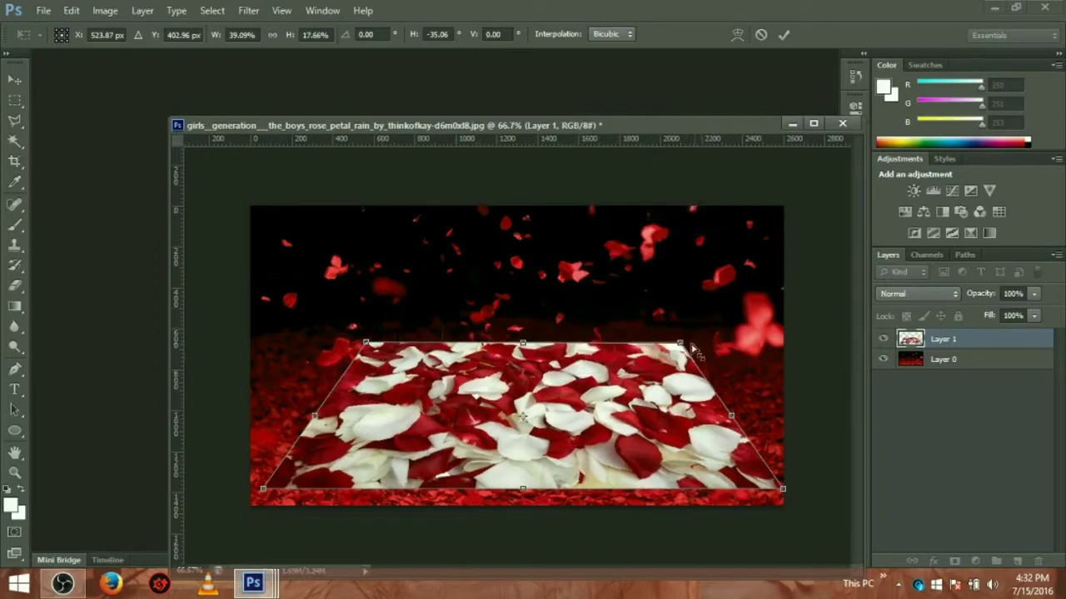
pyautogui.moveTo(681, 344); pyautogui.dragTo(610, 367)
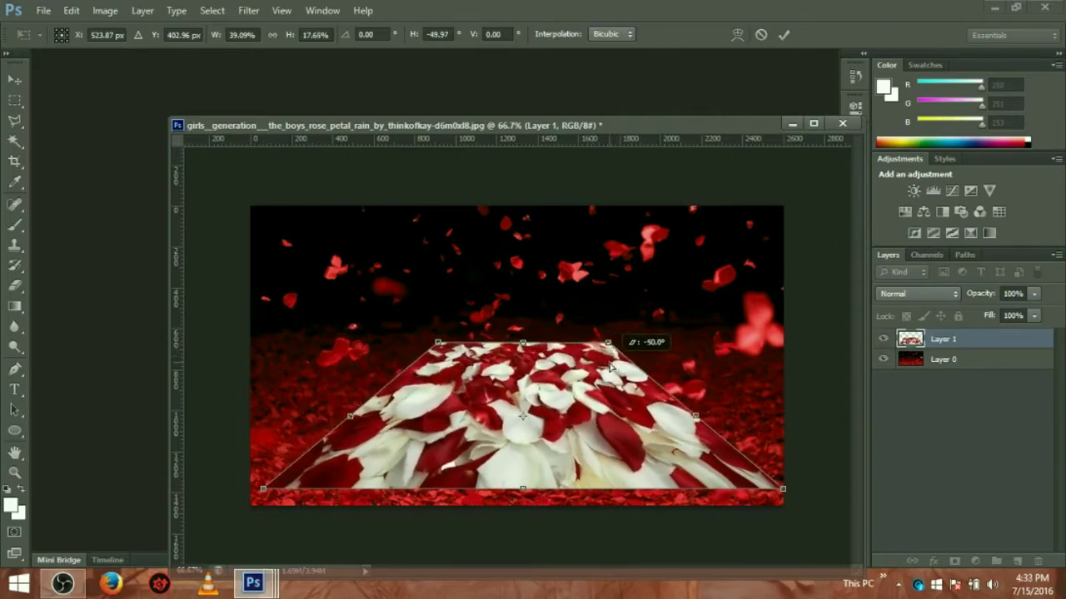
pyautogui.moveTo(578, 458); pyautogui.dragTo(572, 451)
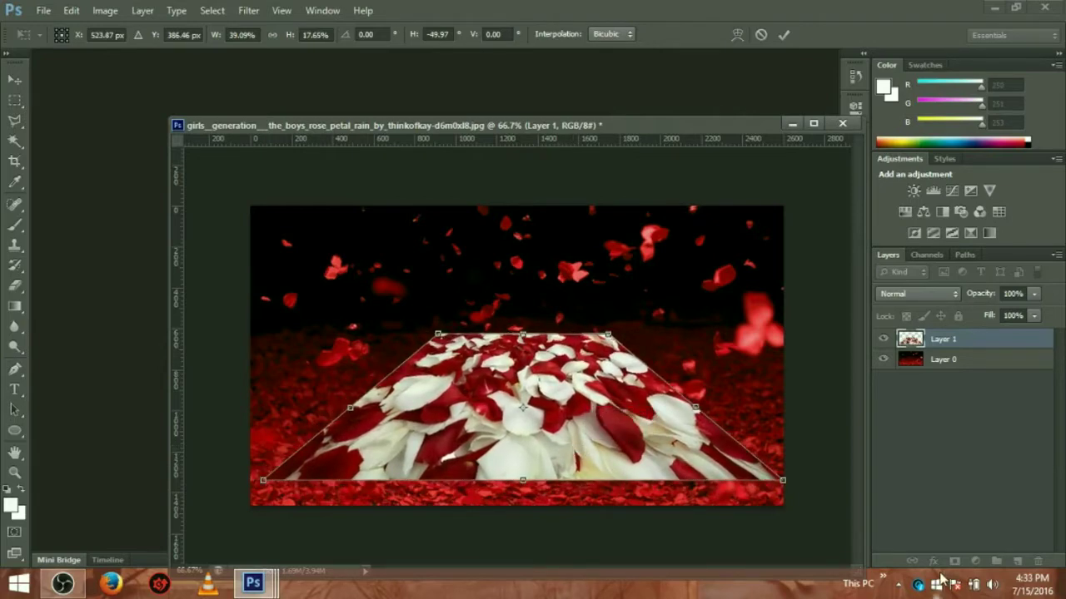
# Step: Shrink the carpet to 36.34% by 16.41% and apply the transformation
pyautogui.rightClick(626, 432)
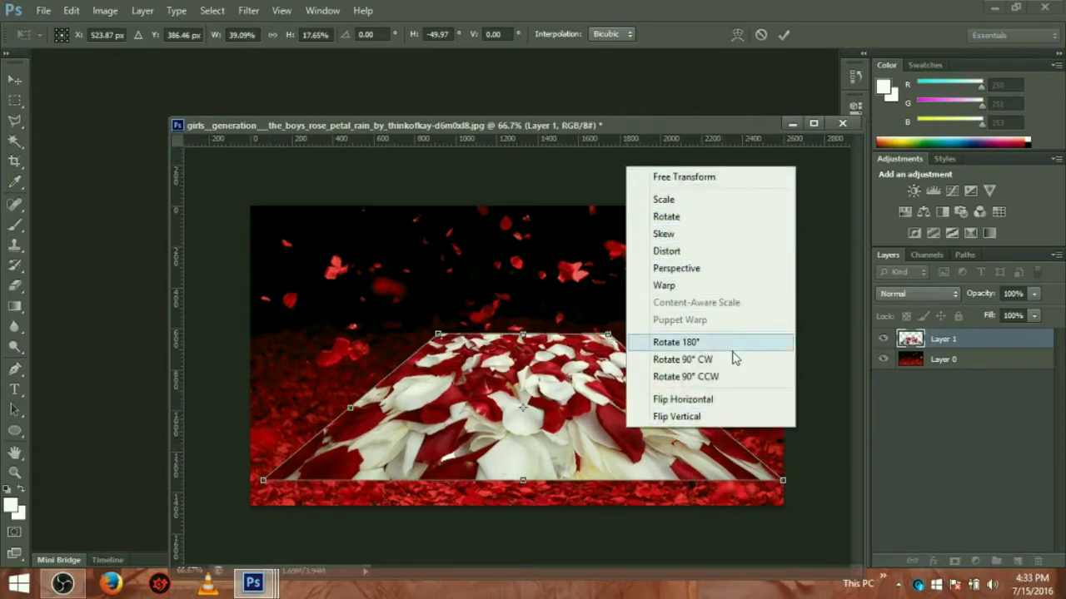
pyautogui.click(718, 208)
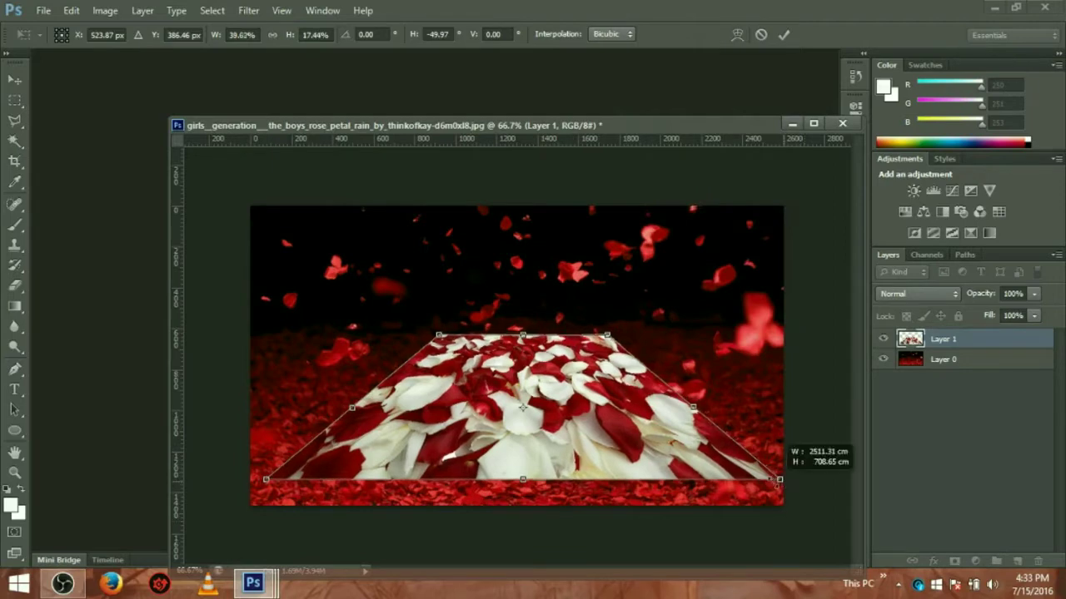
pyautogui.moveTo(783, 481); pyautogui.dragTo(747, 470)
pyautogui.moveTo(620, 434); pyautogui.dragTo(630, 446)
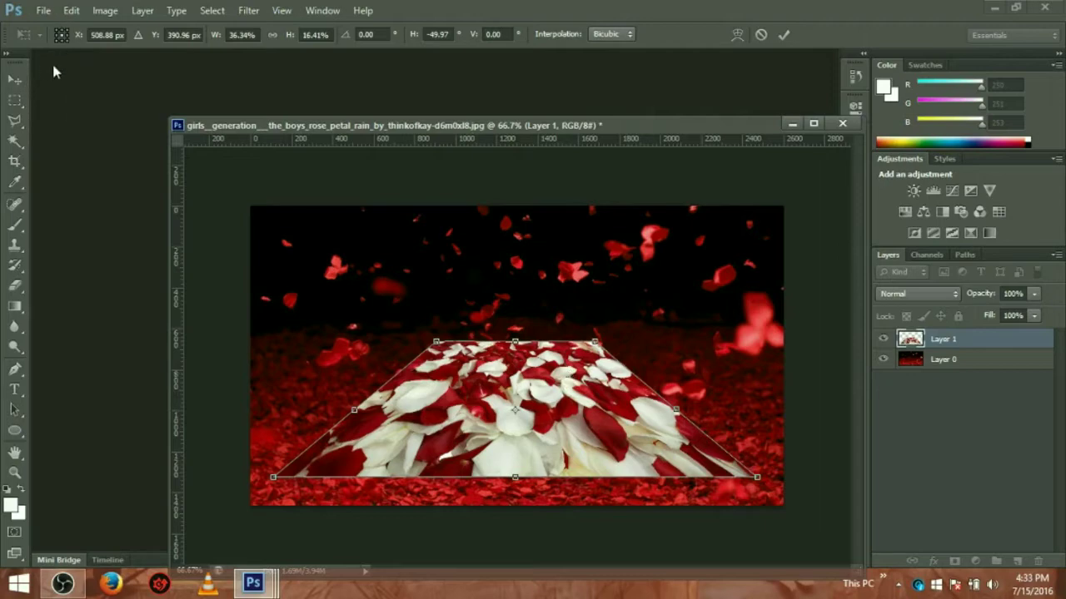
pyautogui.click(14, 81)
pyautogui.click(432, 225)
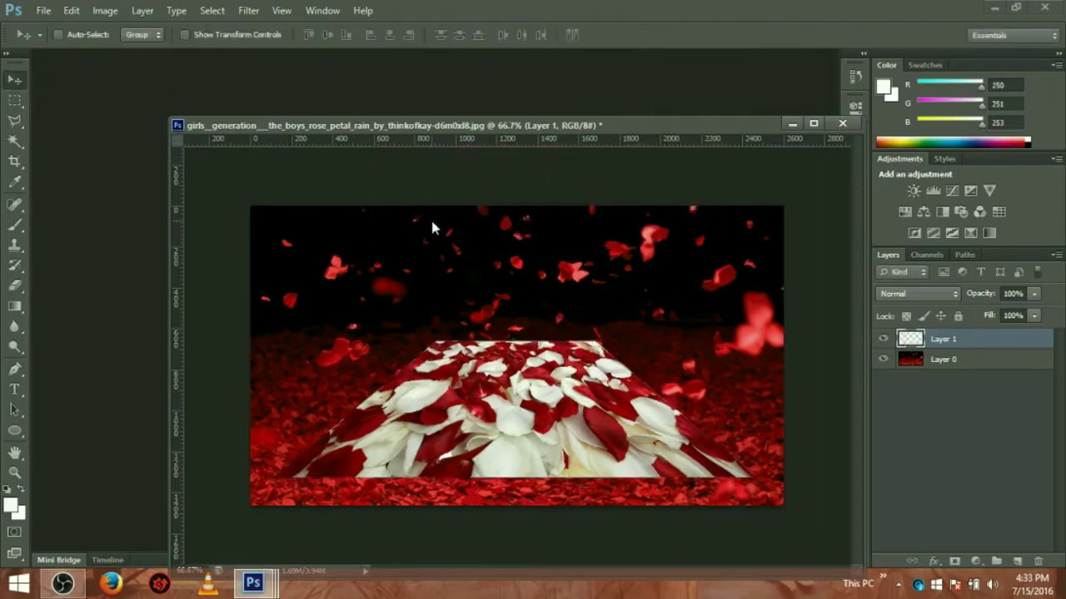
# Step: Add a Layer 1 drop shadow: 100% opacity, 90° angle, 5 px distance and size, single-peak contour
pyautogui.click(933, 561)
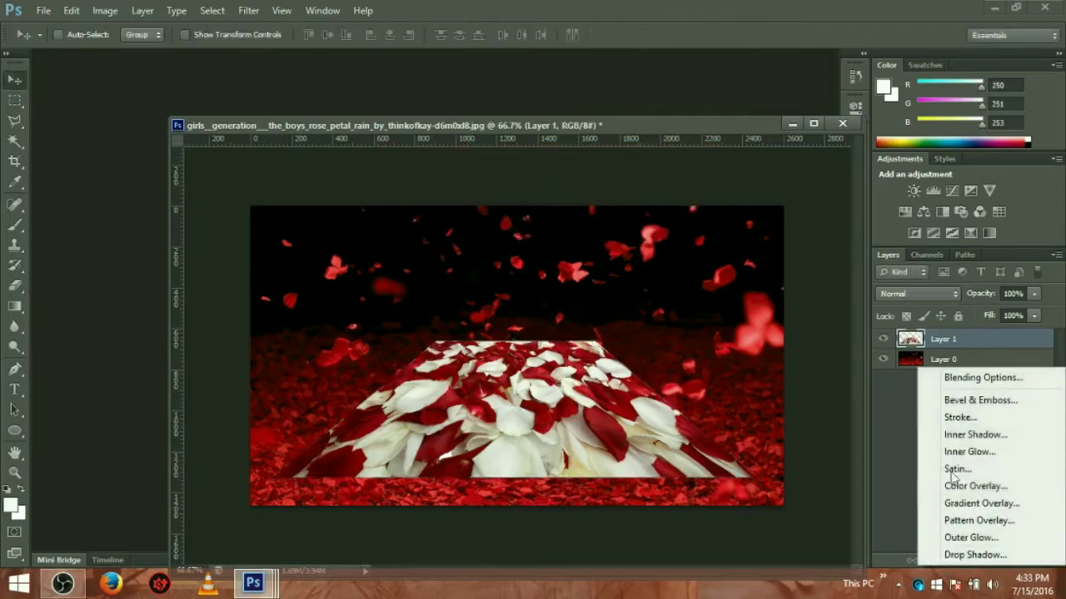
pyautogui.click(976, 555)
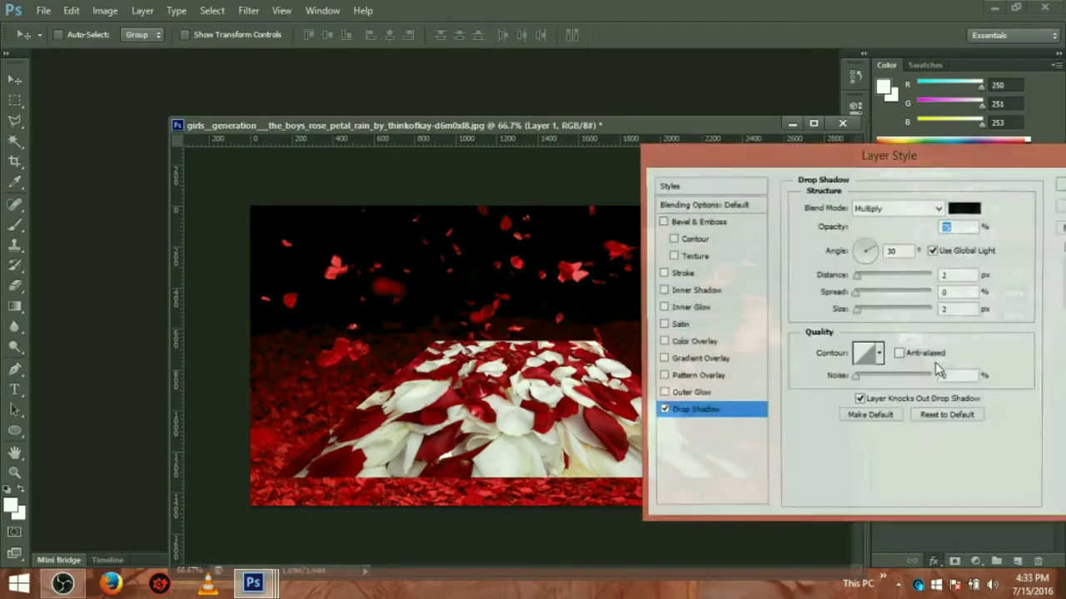
pyautogui.moveTo(914, 231); pyautogui.dragTo(960, 241)
pyautogui.press('Tab')
pyautogui.write('9')
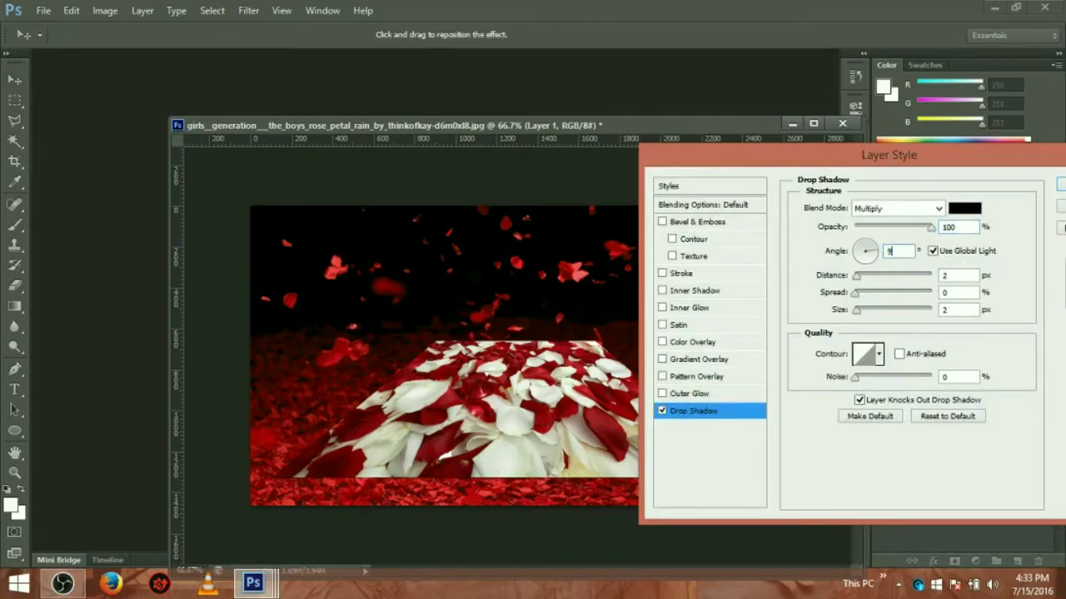
pyautogui.write('0')
pyautogui.write('5')
pyautogui.press('Tab')
pyautogui.write('5')
pyautogui.doubleClick(954, 277)
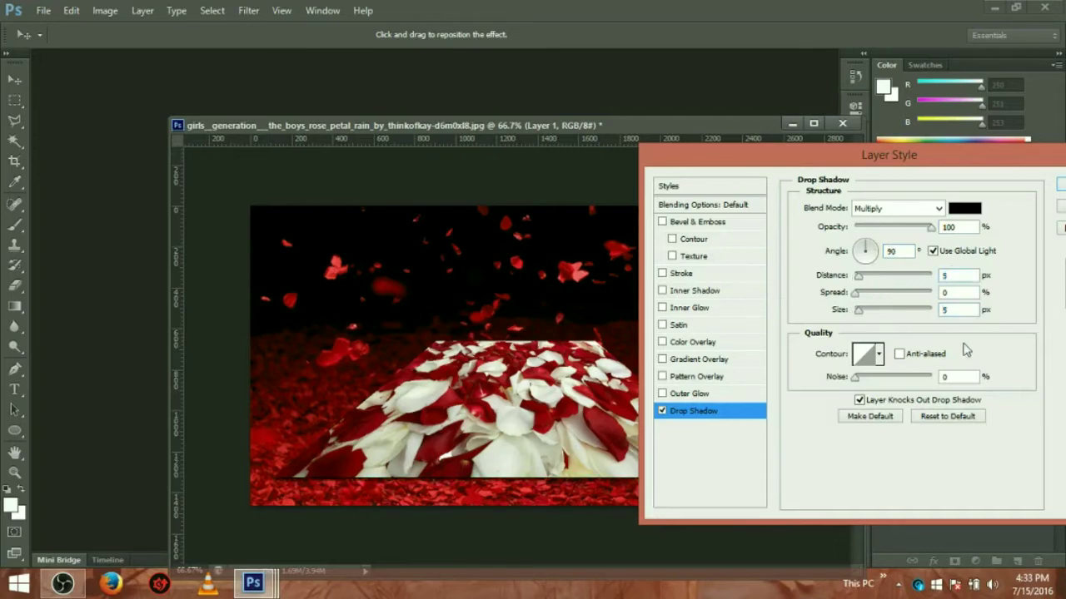
pyautogui.click(878, 355)
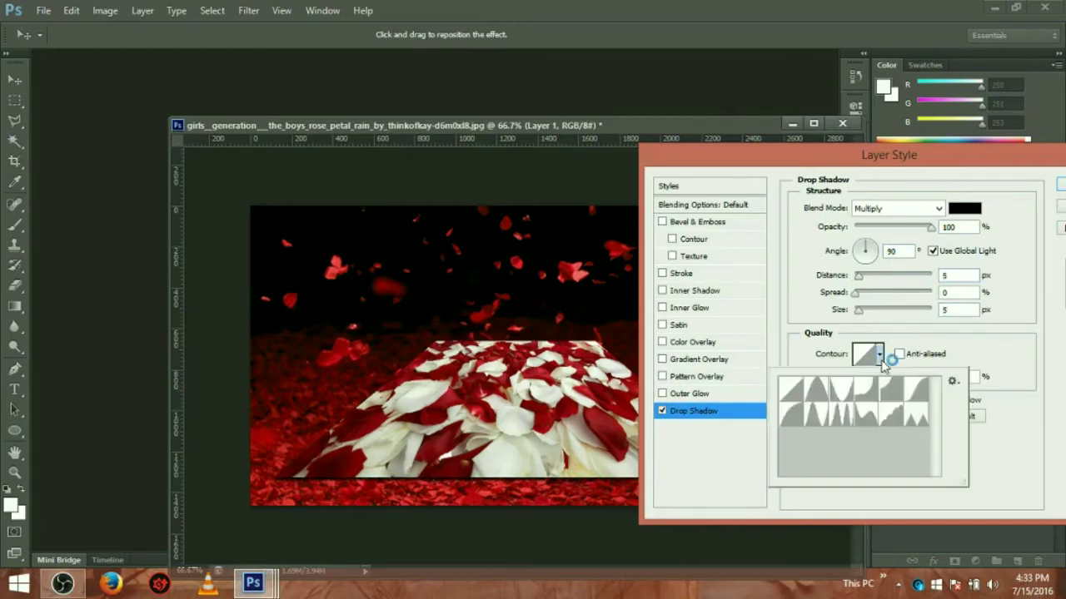
pyautogui.click(820, 426)
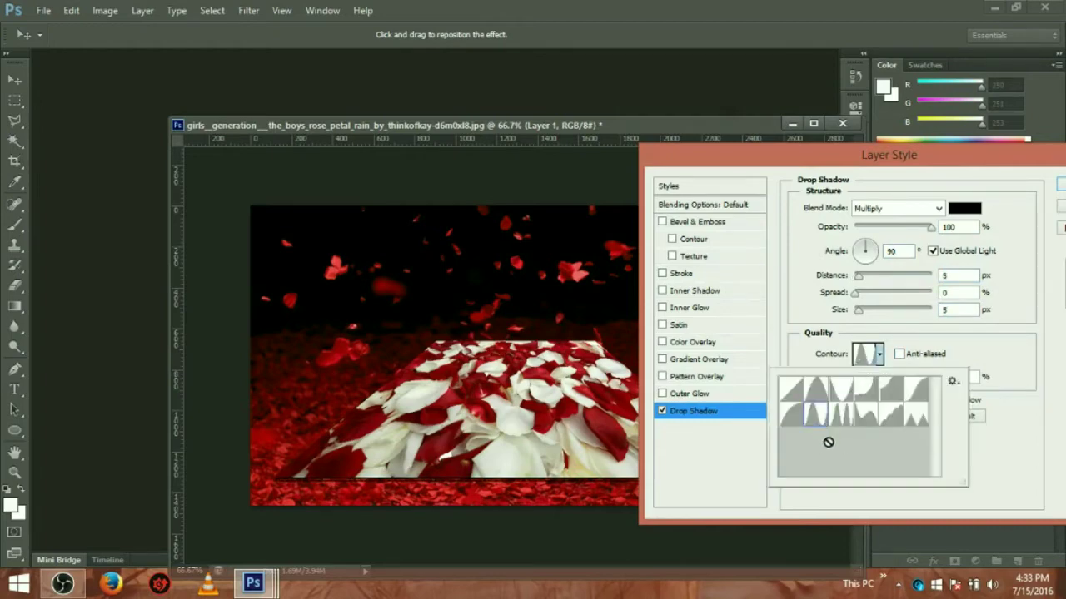
pyautogui.click(839, 427)
pyautogui.click(814, 422)
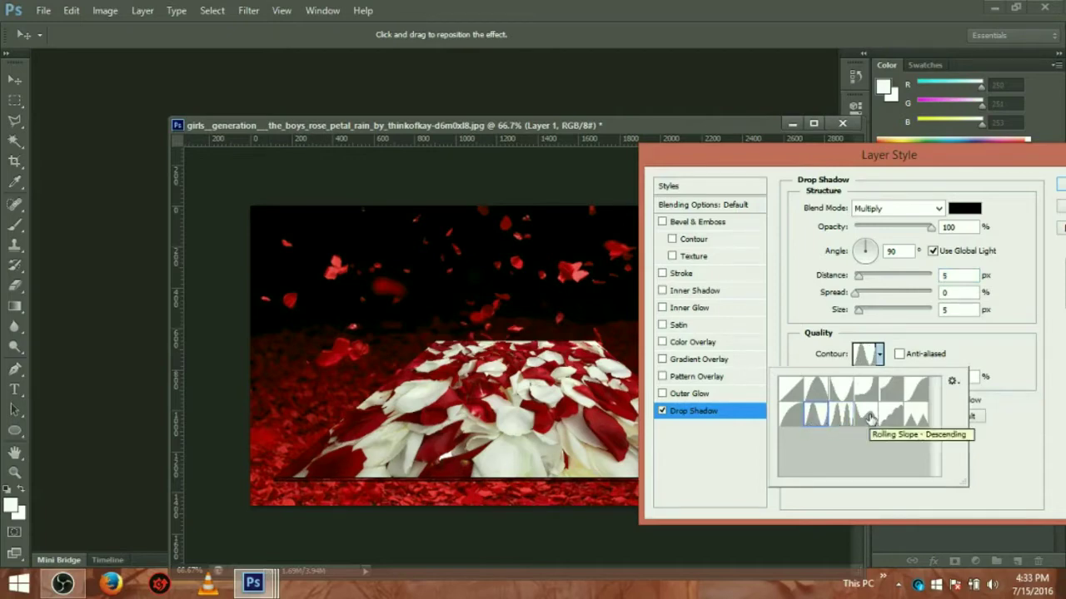
pyautogui.click(1059, 193)
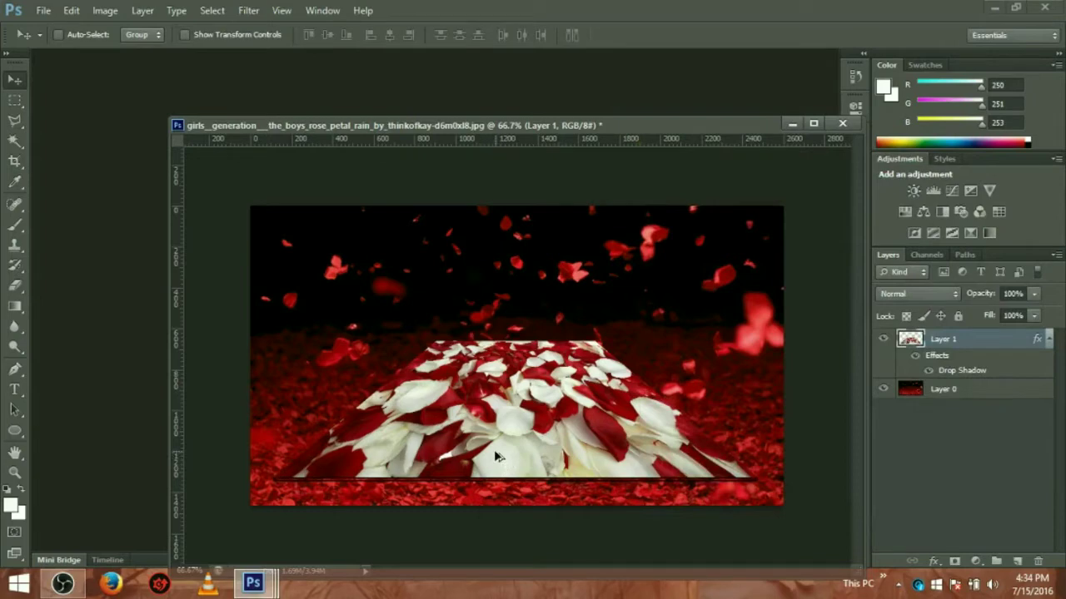
# Step: Alt-drag Layer 1 into a Layer 1 copy and nudge the copy up above the original
pyautogui.moveTo(497, 456); pyautogui.dragTo(497, 448)
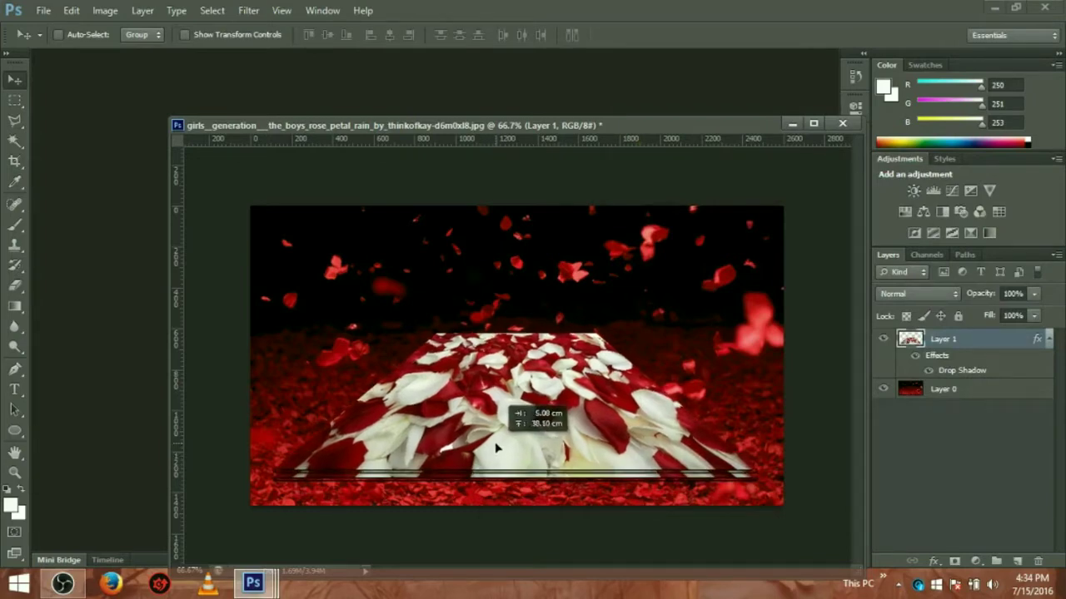
pyautogui.moveTo(496, 448); pyautogui.dragTo(498, 452)
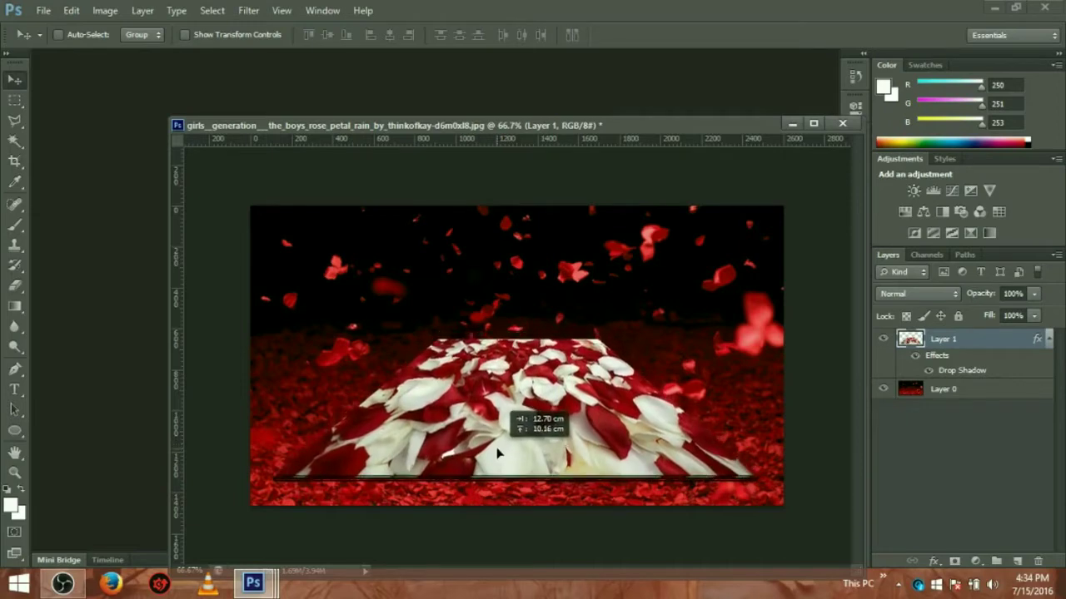
pyautogui.moveTo(498, 453); pyautogui.dragTo(498, 445)
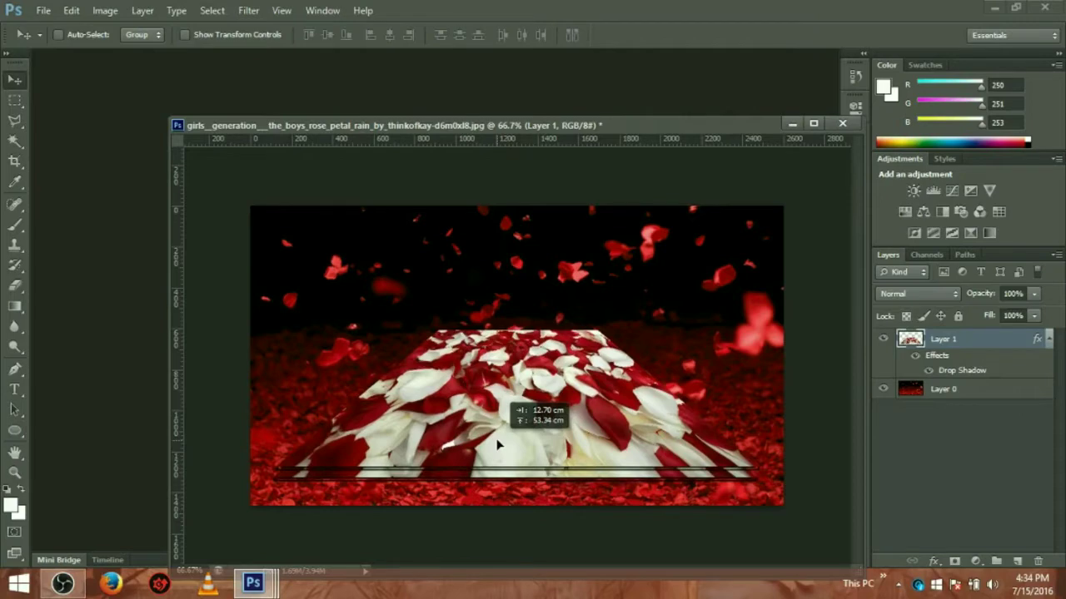
pyautogui.moveTo(498, 445); pyautogui.dragTo(499, 441)
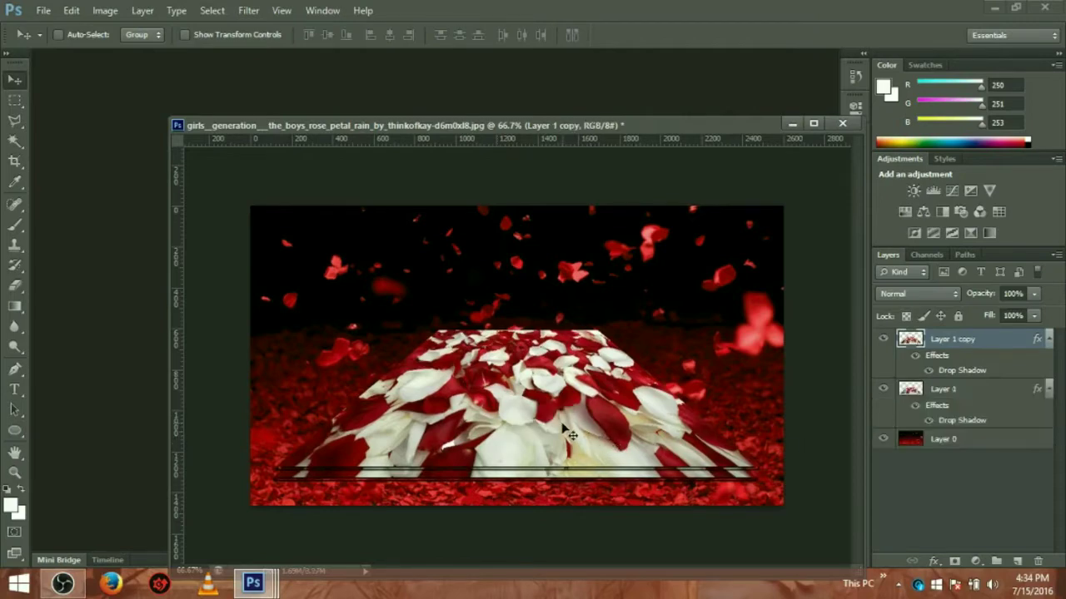
pyautogui.moveTo(555, 432); pyautogui.dragTo(550, 434)
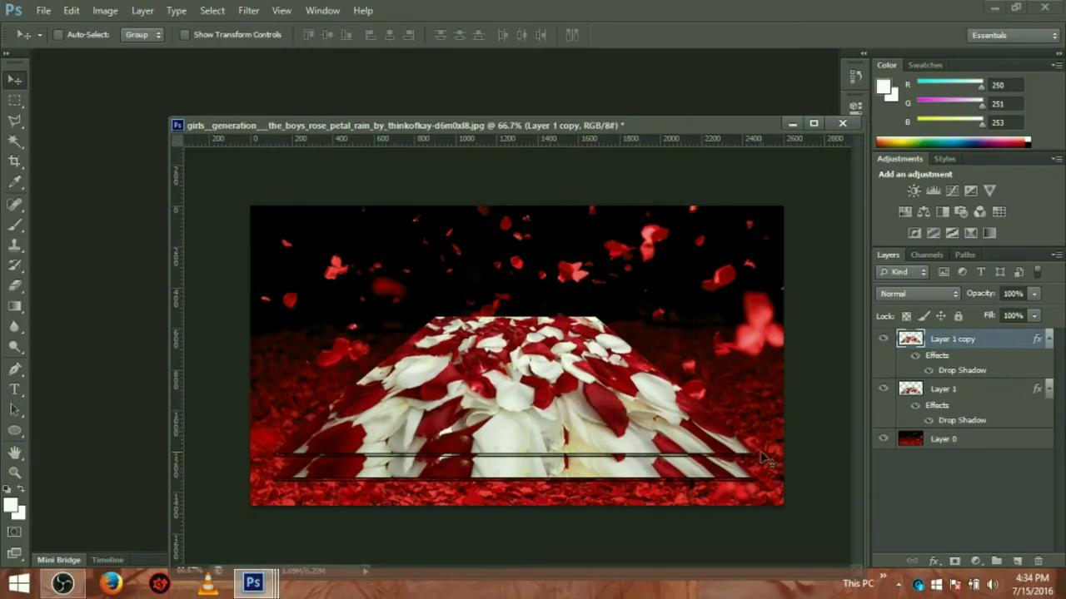
# Step: Scale Layer 1 copy from its corner to about 82.47% × 82.44% and apply the transformation
pyautogui.hotkey('ctrl', 't')
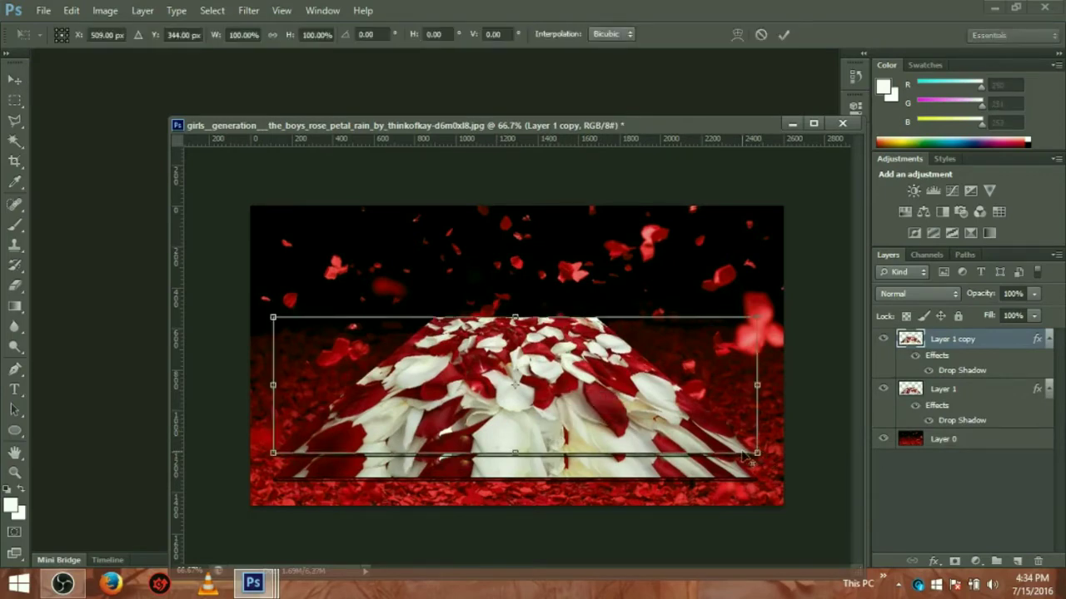
pyautogui.moveTo(757, 453); pyautogui.dragTo(717, 442)
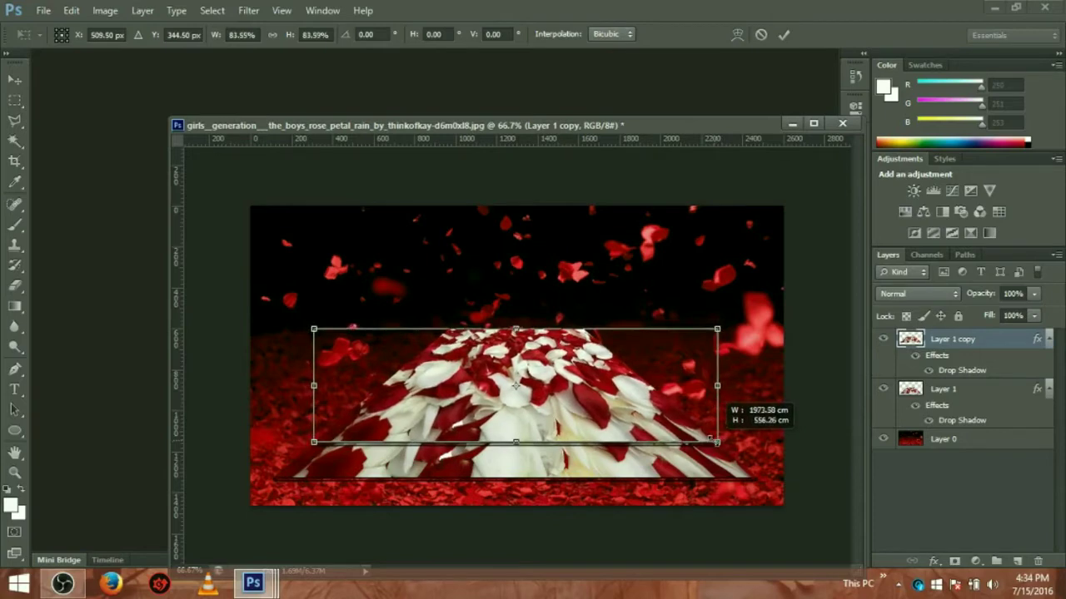
pyautogui.moveTo(717, 442); pyautogui.dragTo(713, 440)
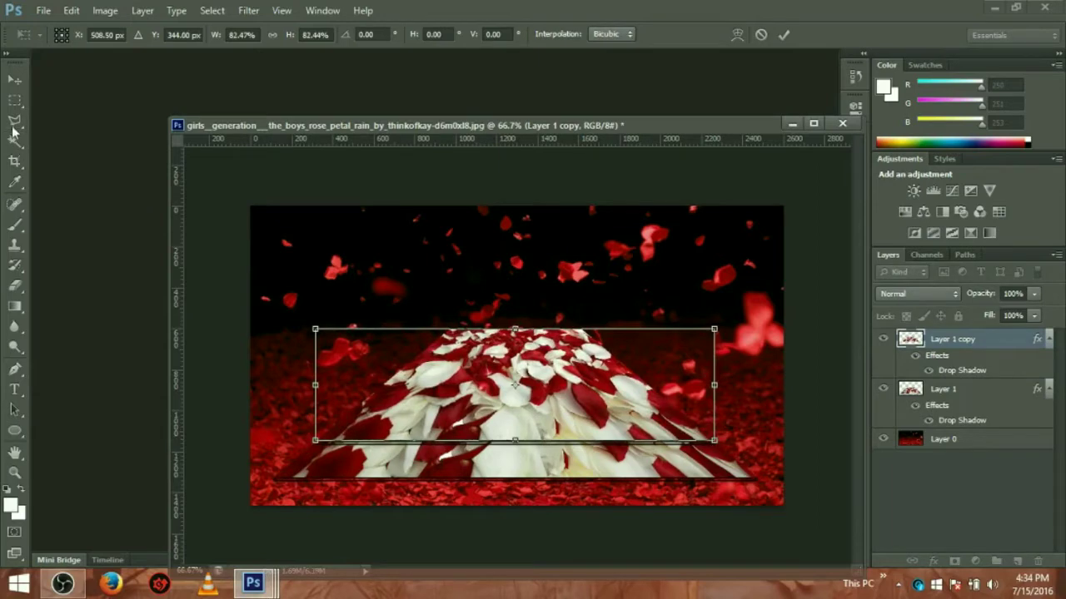
pyautogui.click(16, 83)
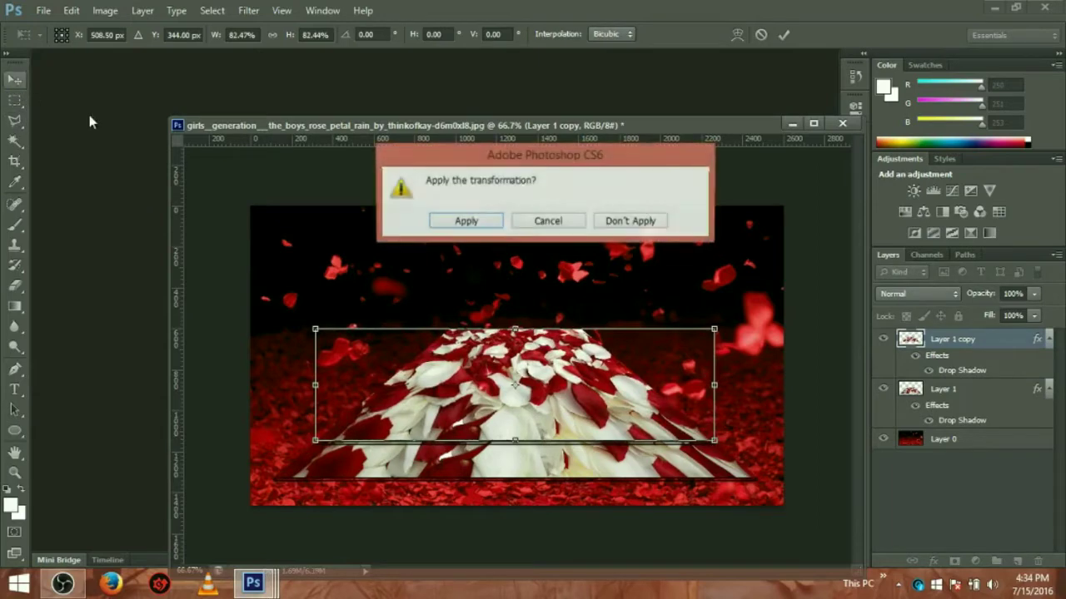
pyautogui.click(482, 220)
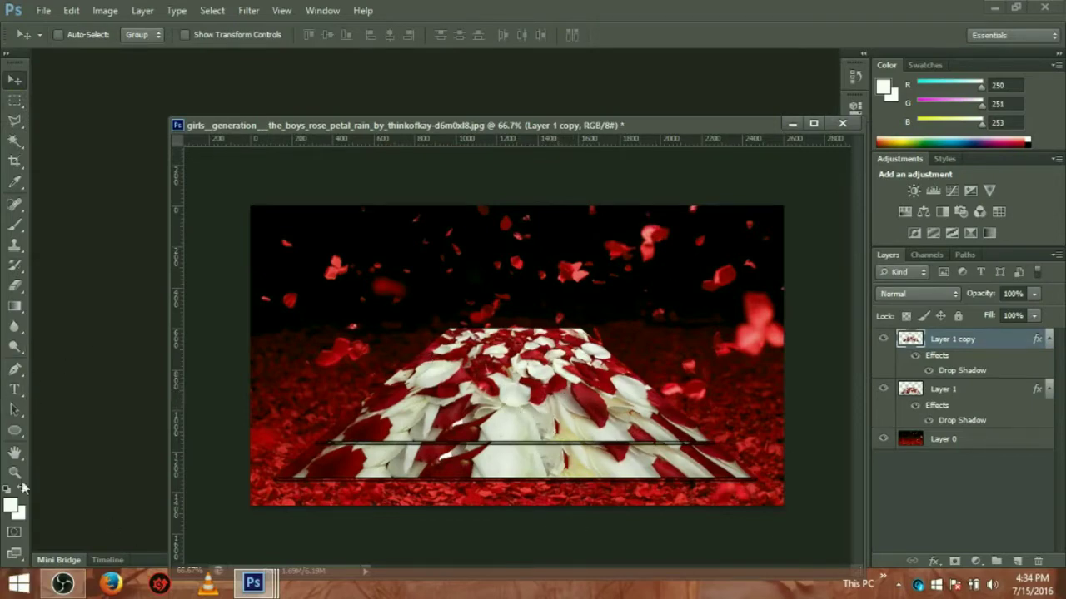
# Step: Drag a rectangular marquee across most of the canvas, extending it toward the lower right
pyautogui.click(15, 106)
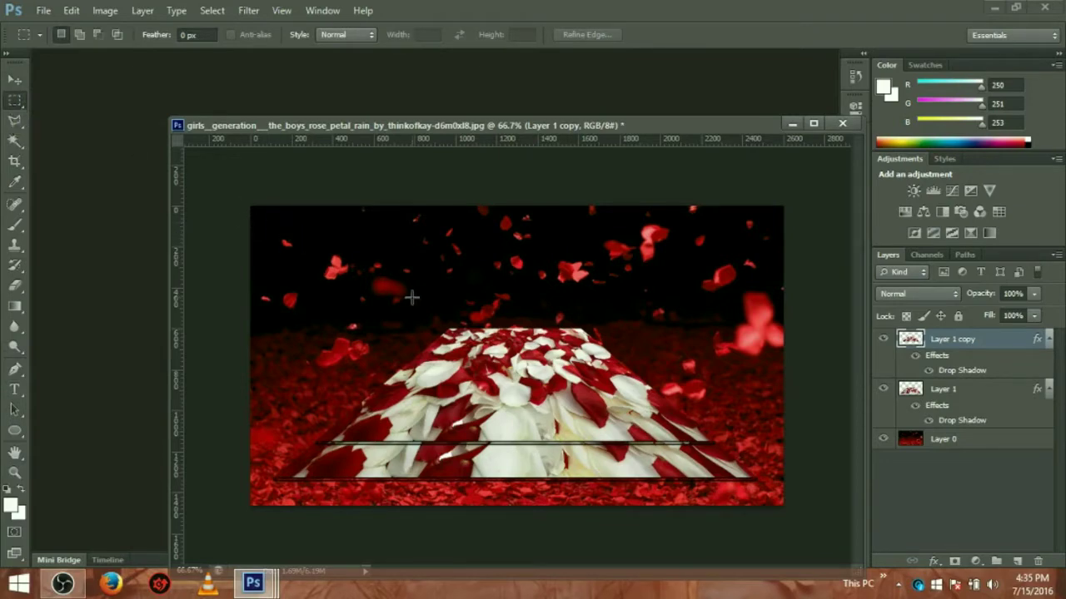
pyautogui.moveTo(290, 244); pyautogui.dragTo(743, 468)
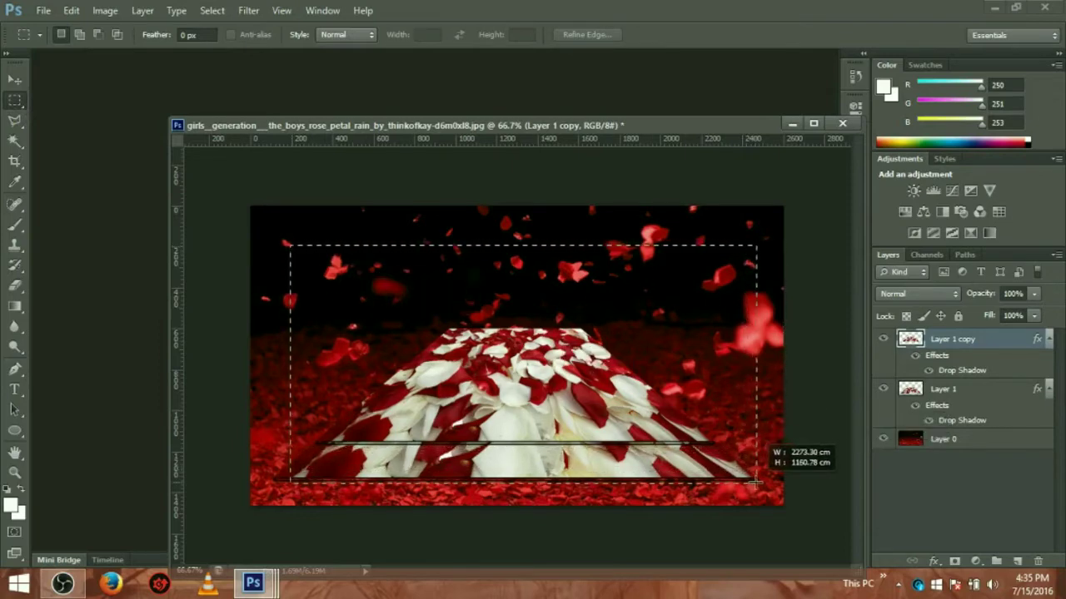
pyautogui.moveTo(743, 468); pyautogui.dragTo(780, 488)
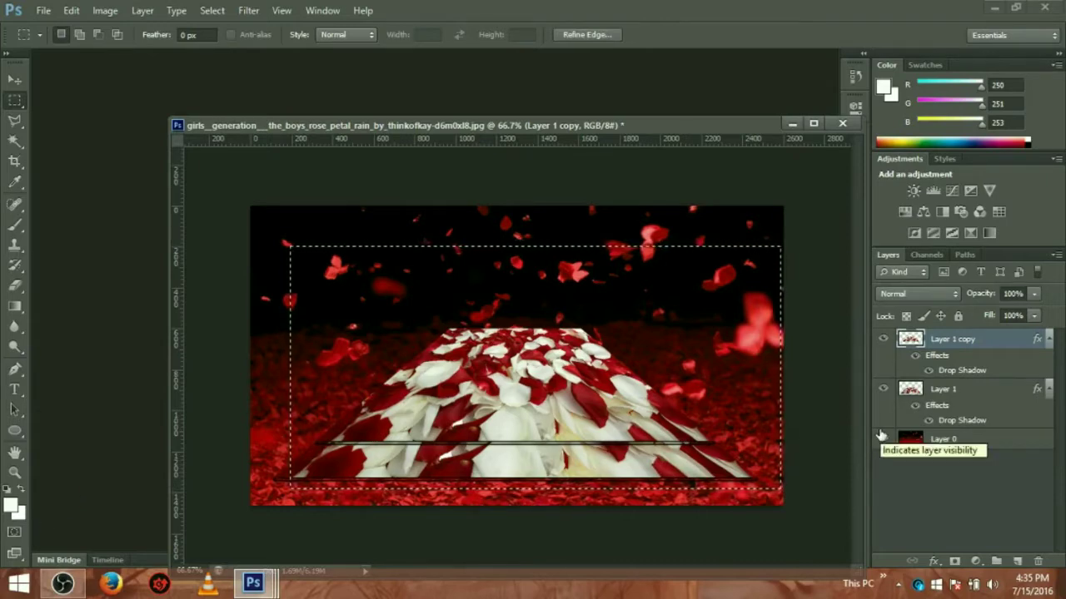
# Step: Create a new empty layer named Layer 2
pyautogui.click(142, 11)
pyautogui.moveTo(151, 28)
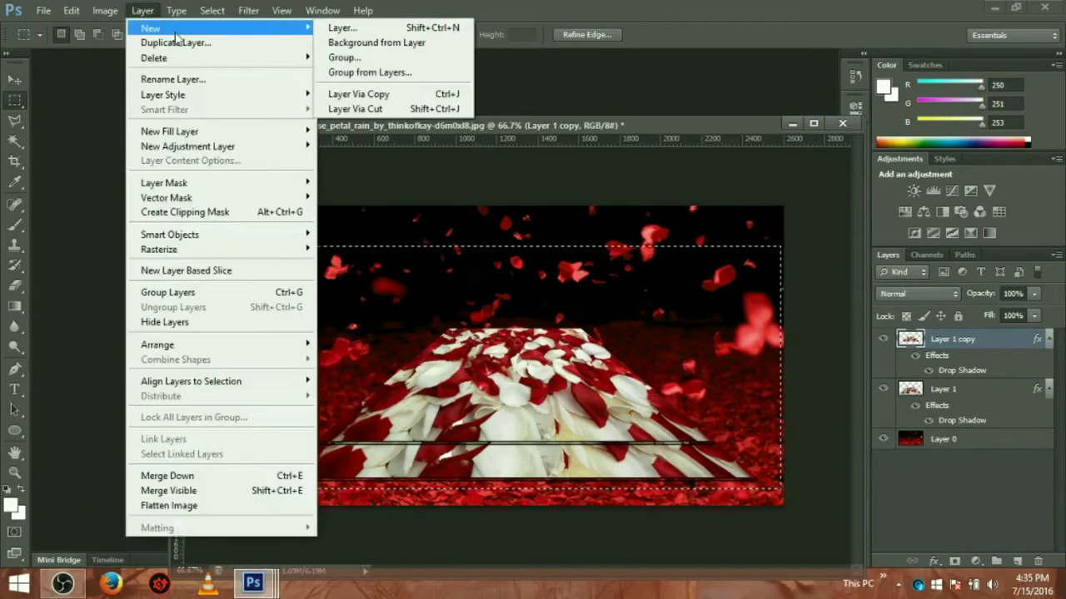
pyautogui.click(366, 30)
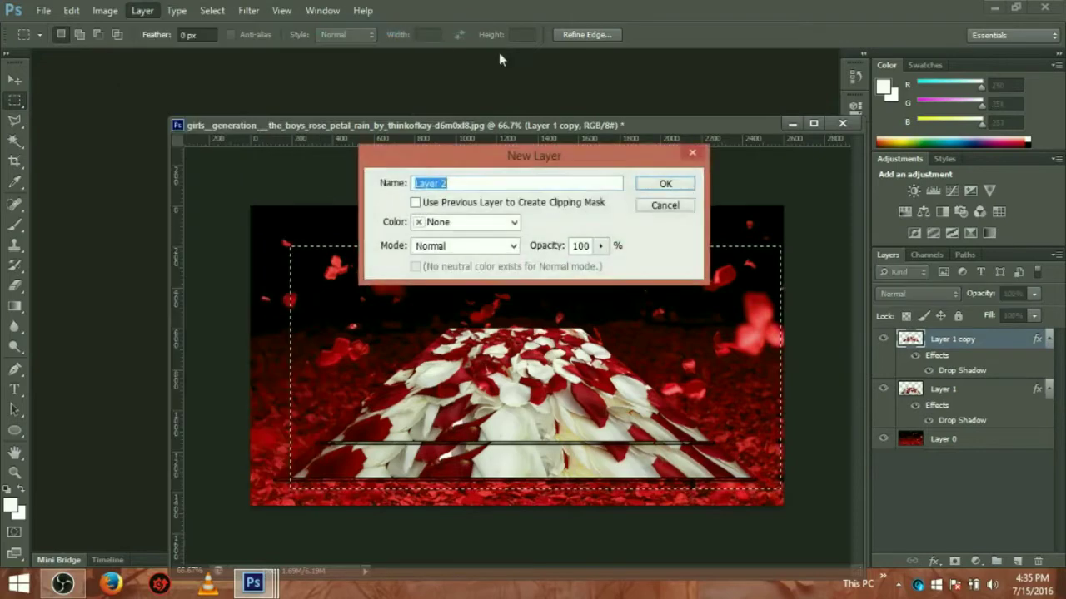
pyautogui.click(663, 185)
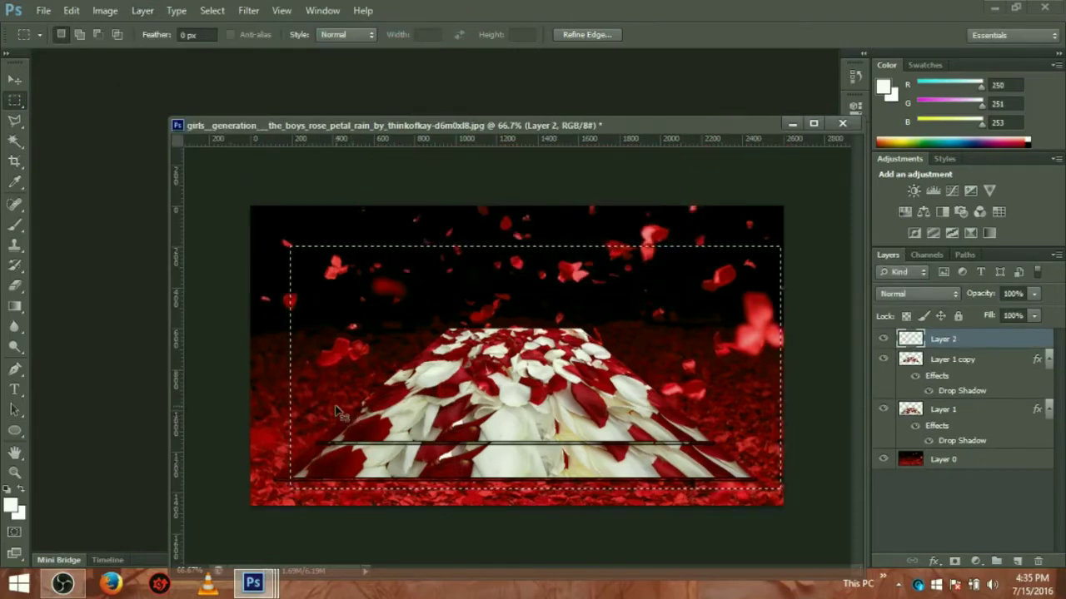
# Step: Fill the selection with white, deselect, and move the white rectangle up and left
pyautogui.hotkey('alt', 'BackSpace')
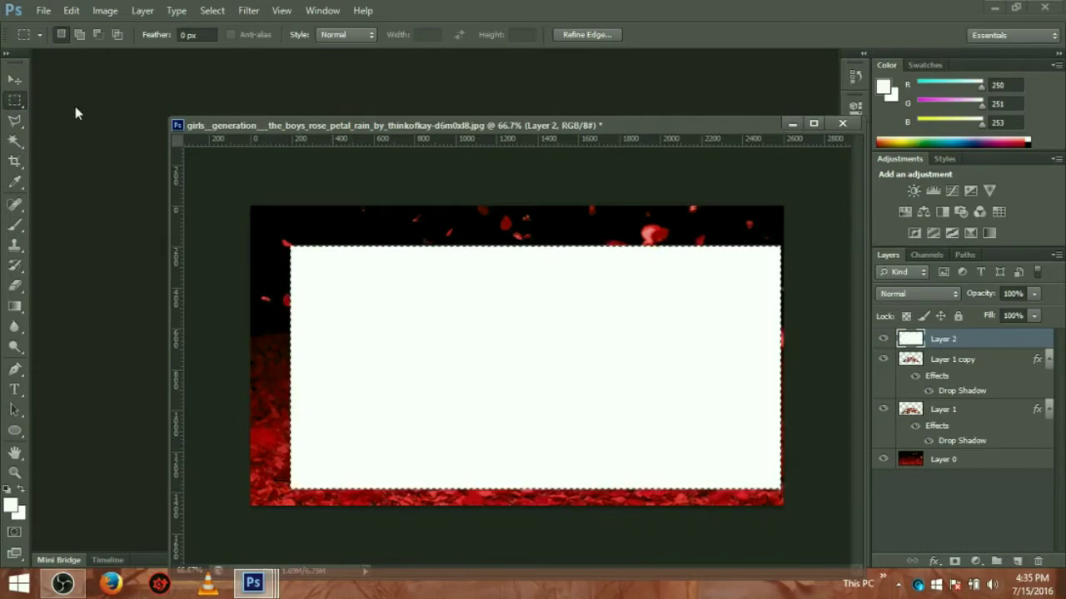
pyautogui.click(197, 174)
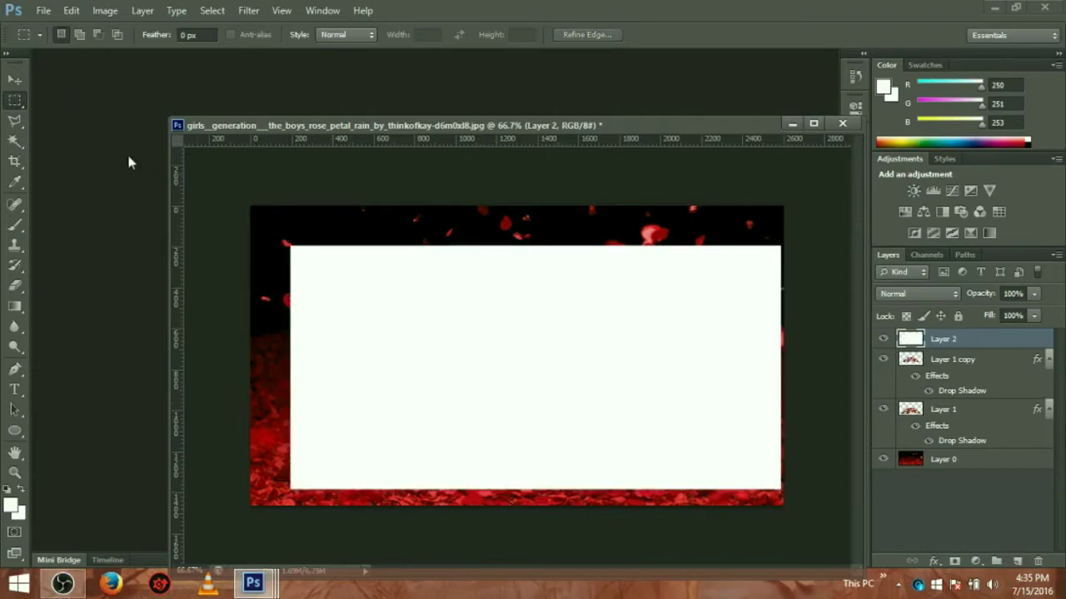
pyautogui.click(12, 79)
pyautogui.moveTo(544, 374)
pyautogui.mouseDown()
pyautogui.moveTo(517, 317)
pyautogui.moveTo(519, 348)
pyautogui.mouseUp()
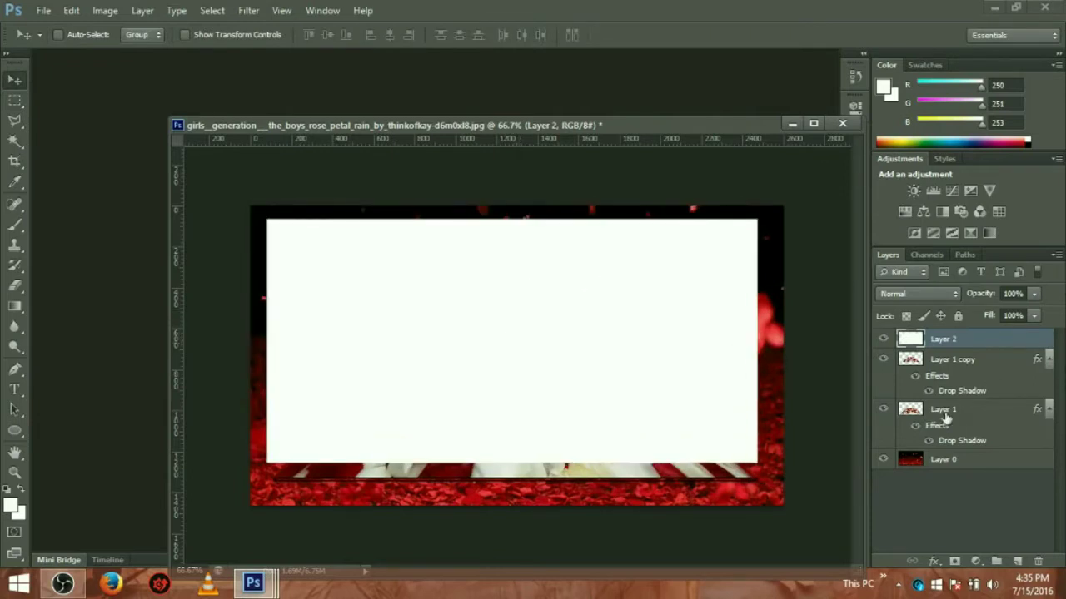
# Step: Give Layer 2 a Stroke effect of 250 px, Inside position, at 2% opacity
pyautogui.click(934, 561)
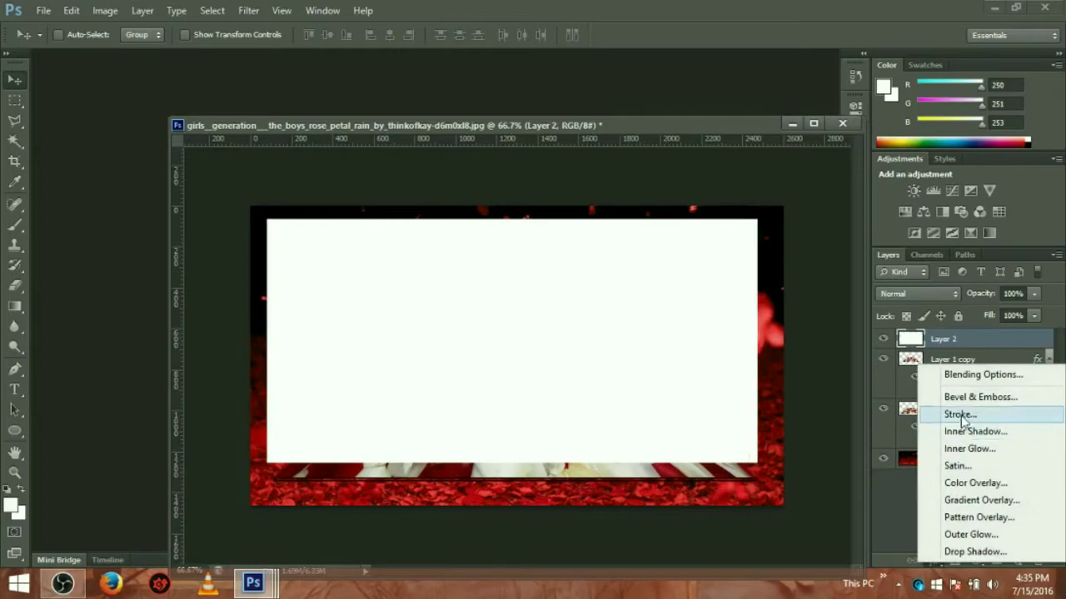
pyautogui.click(961, 413)
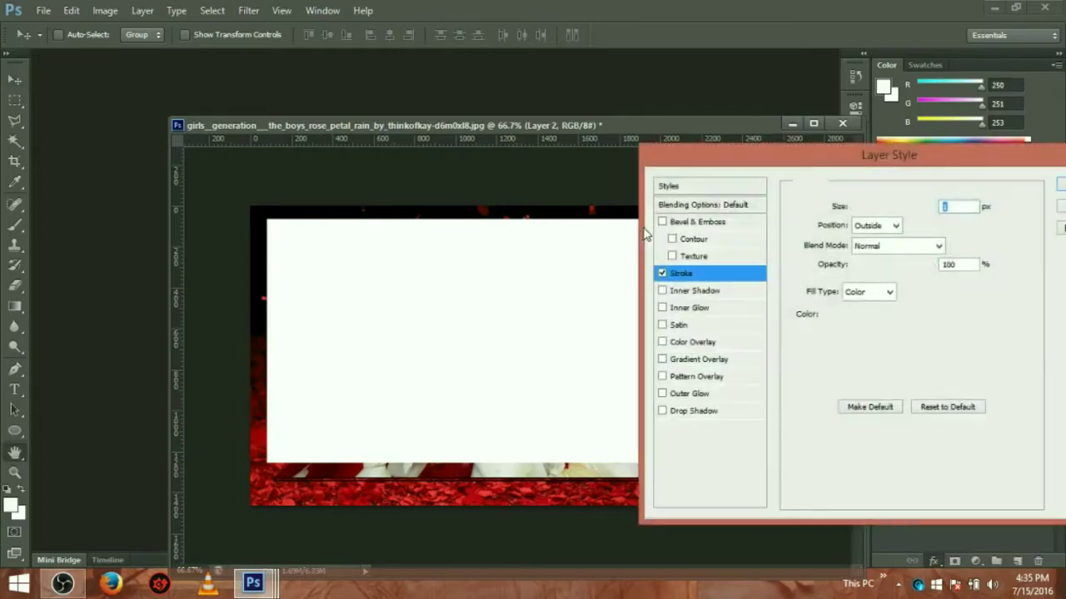
pyautogui.moveTo(999, 155); pyautogui.dragTo(847, 187)
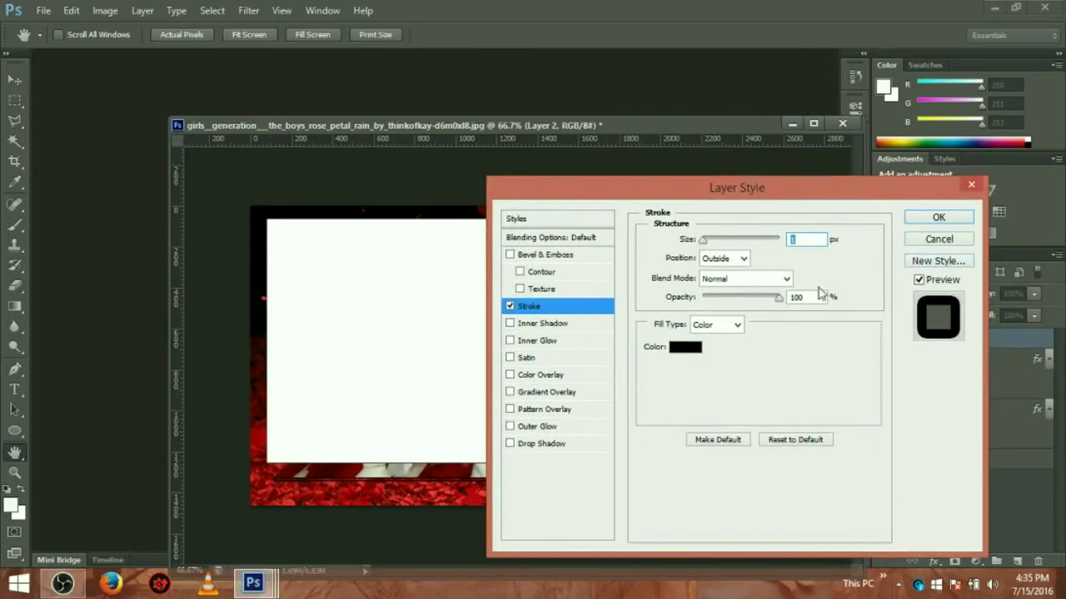
pyautogui.moveTo(705, 241); pyautogui.dragTo(837, 260)
pyautogui.click(743, 259)
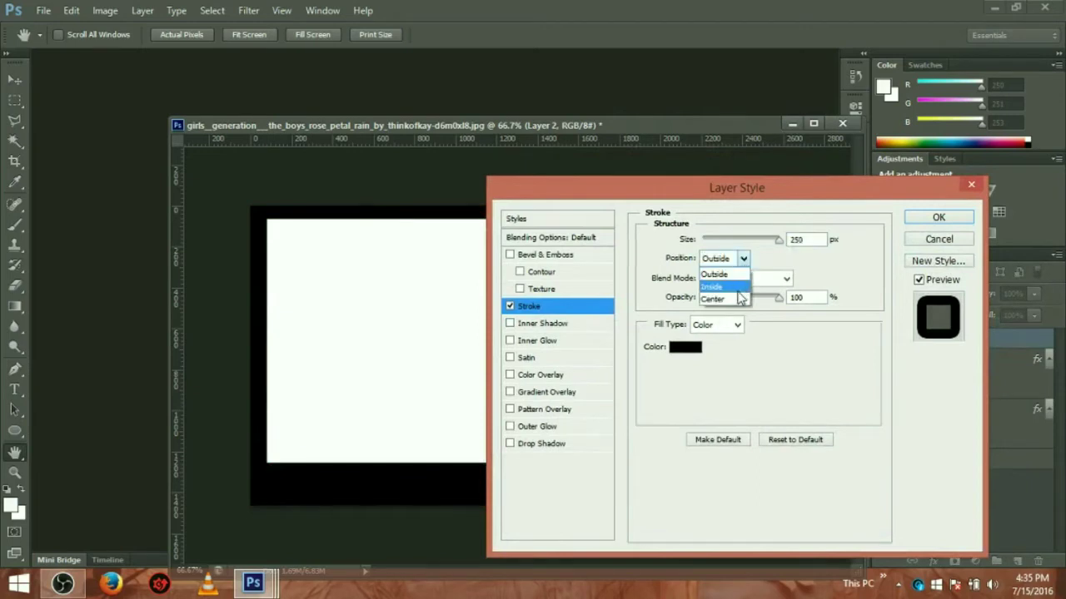
pyautogui.click(738, 292)
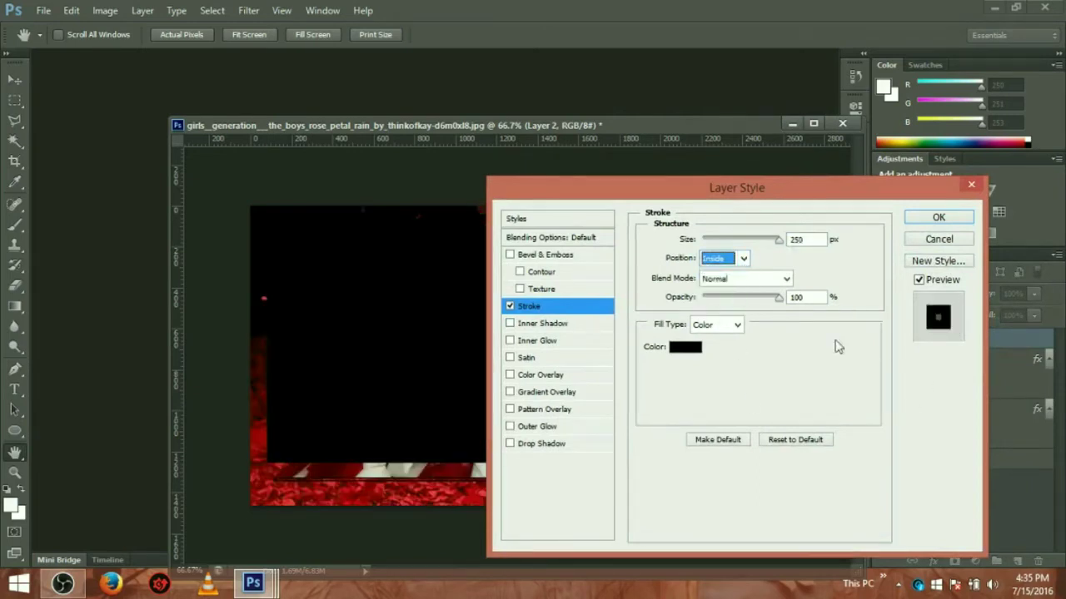
pyautogui.doubleClick(808, 297)
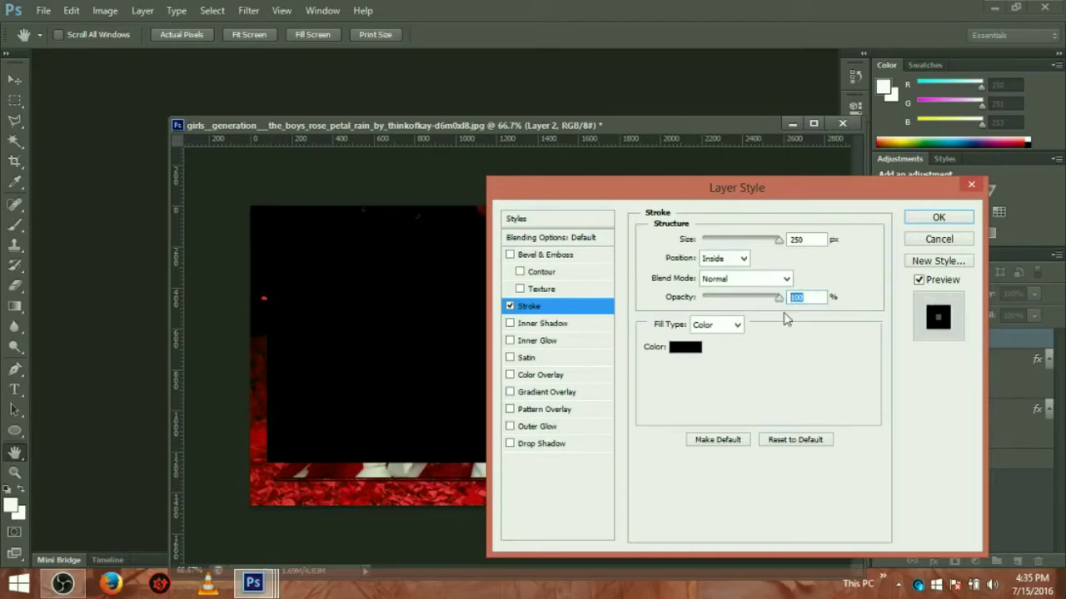
pyautogui.moveTo(781, 304); pyautogui.dragTo(708, 306)
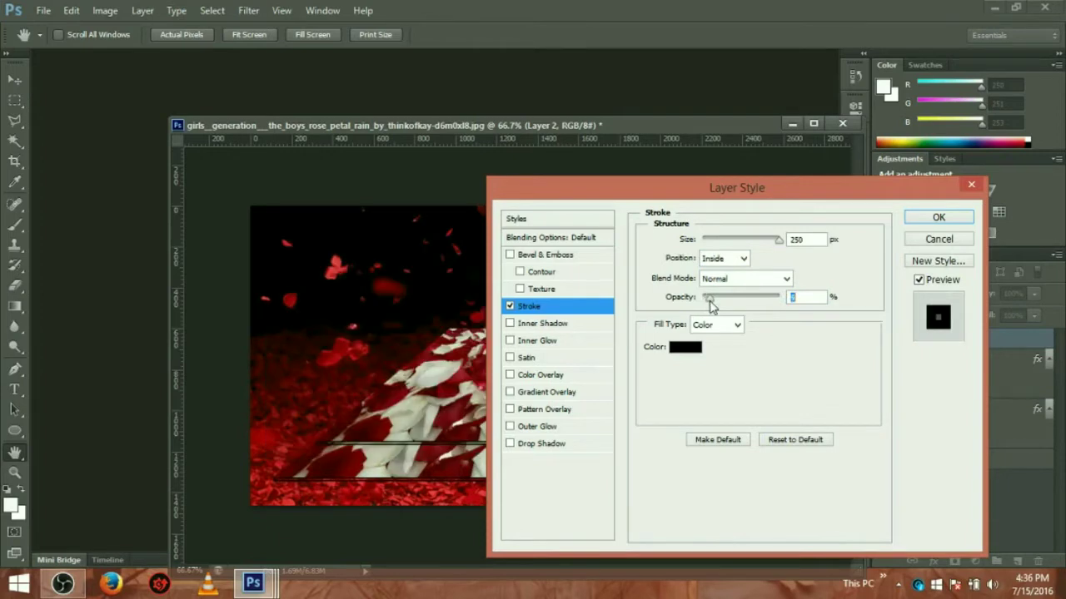
pyautogui.click(705, 301)
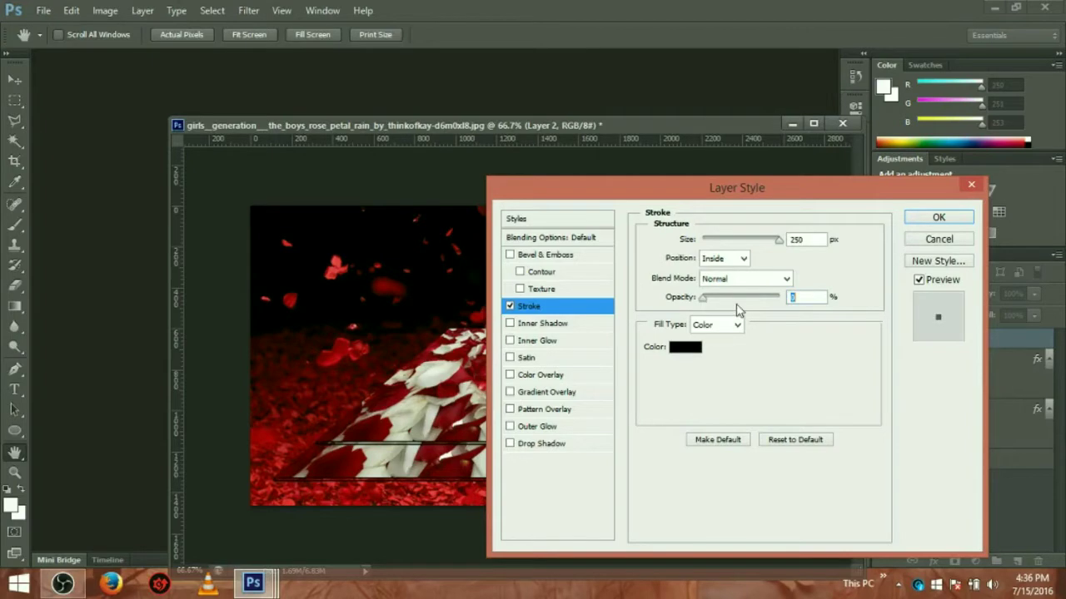
pyautogui.write('2')
pyautogui.click(927, 218)
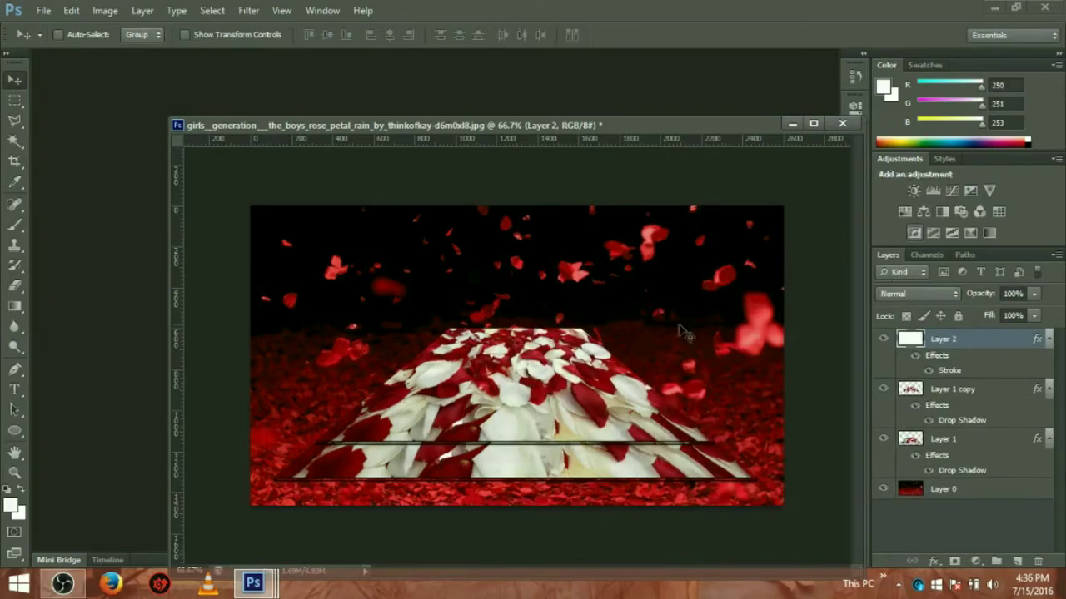
# Step: Add a drop shadow to Layer 2 with 100% opacity, distance 5 and size 5
pyautogui.click(934, 562)
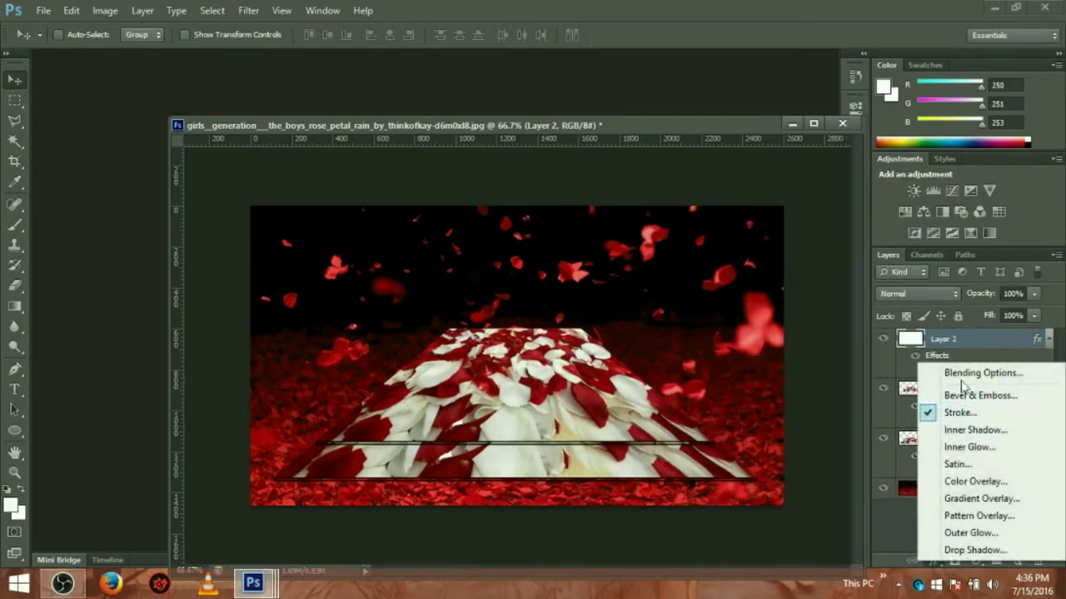
pyautogui.click(959, 551)
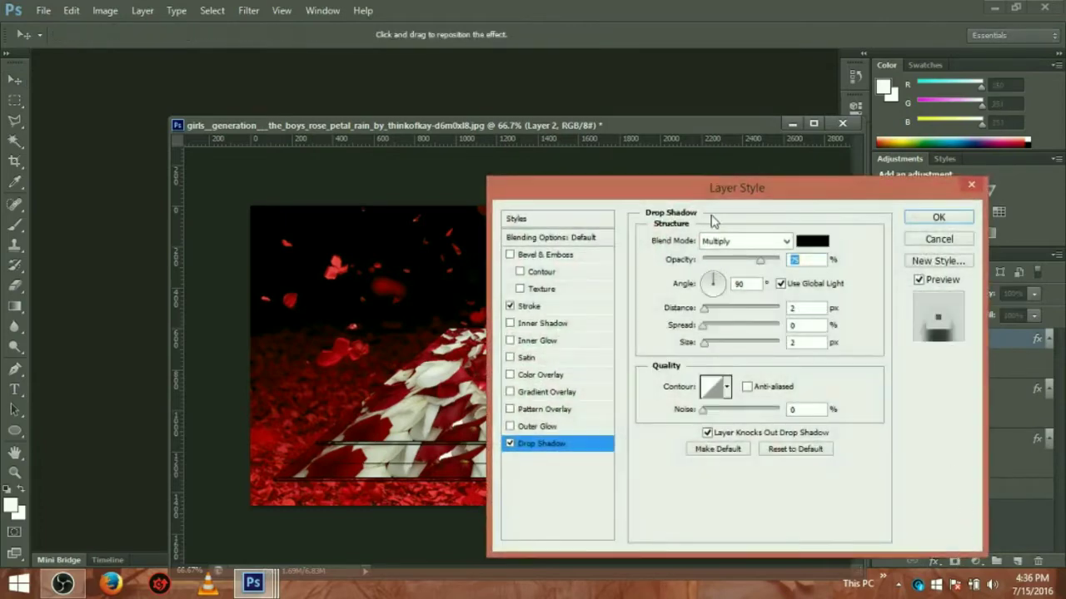
pyautogui.moveTo(710, 197)
pyautogui.mouseDown()
pyautogui.moveTo(861, 556)
pyautogui.moveTo(873, 275)
pyautogui.moveTo(742, 300)
pyautogui.mouseUp()
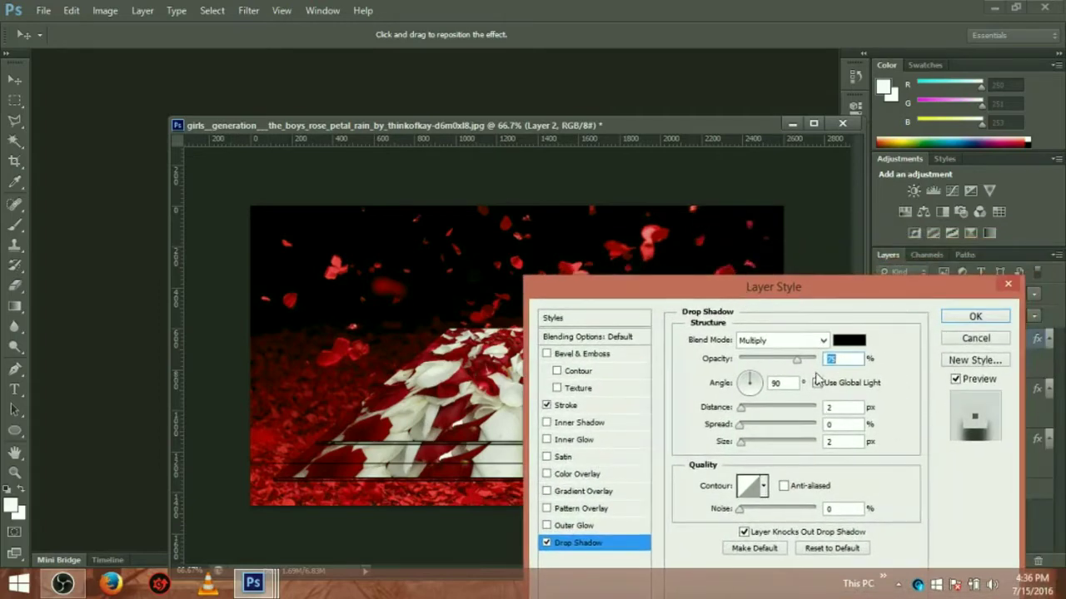
pyautogui.moveTo(796, 364); pyautogui.dragTo(899, 366)
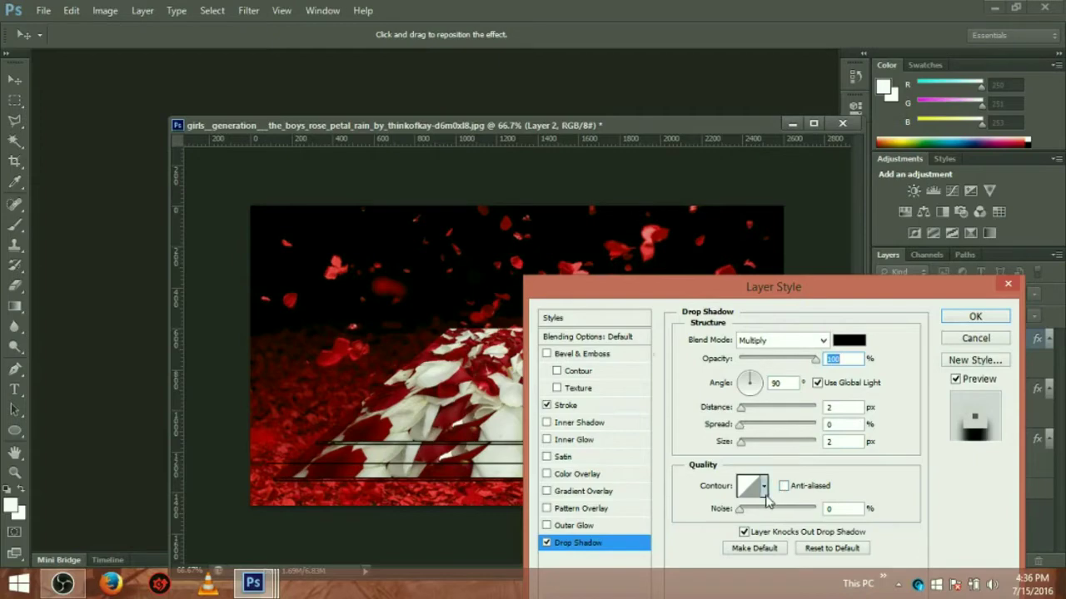
pyautogui.click(763, 488)
pyautogui.click(872, 454)
pyautogui.doubleClick(845, 409)
pyautogui.write('5')
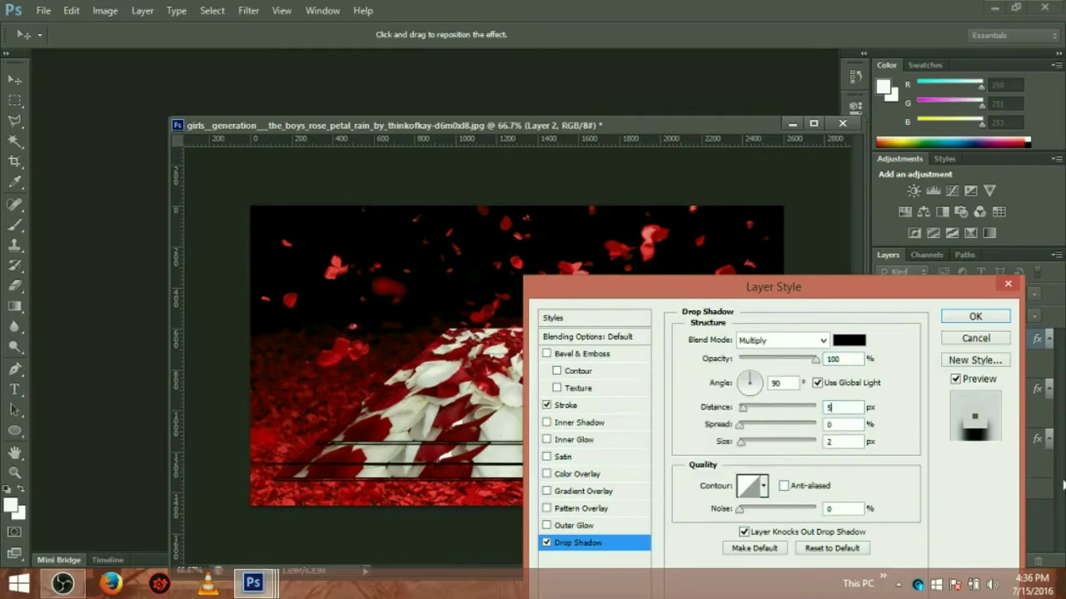
pyautogui.doubleClick(832, 441)
pyautogui.write('5')
pyautogui.moveTo(743, 409); pyautogui.dragTo(837, 419)
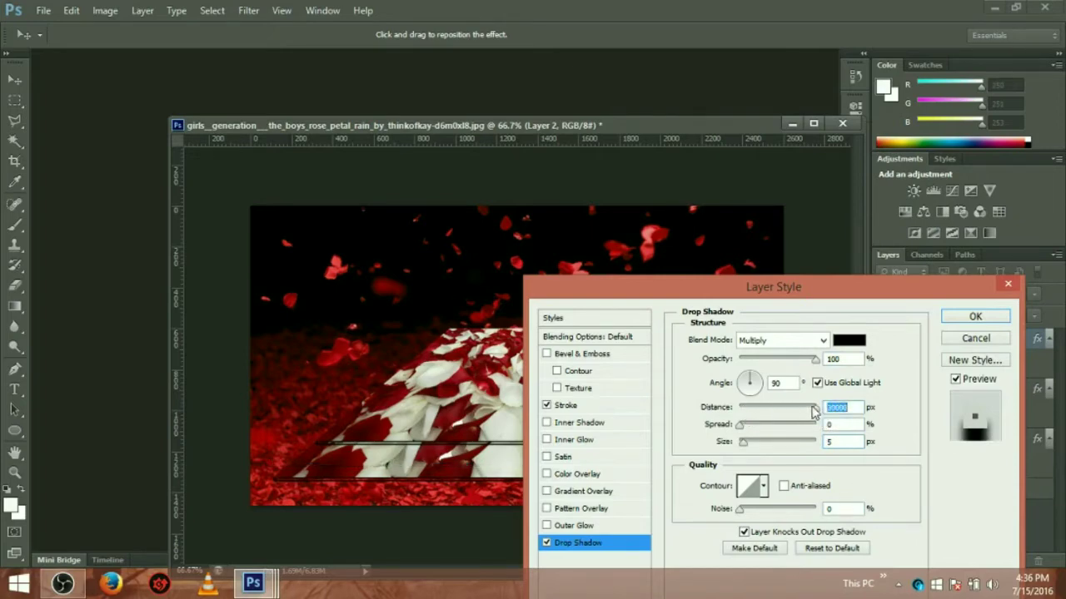
pyautogui.write('5')
# Step: Choose the Ring contour for the shadow, confirm it, and nudge the frame back into place
pyautogui.click(763, 488)
pyautogui.click(704, 384)
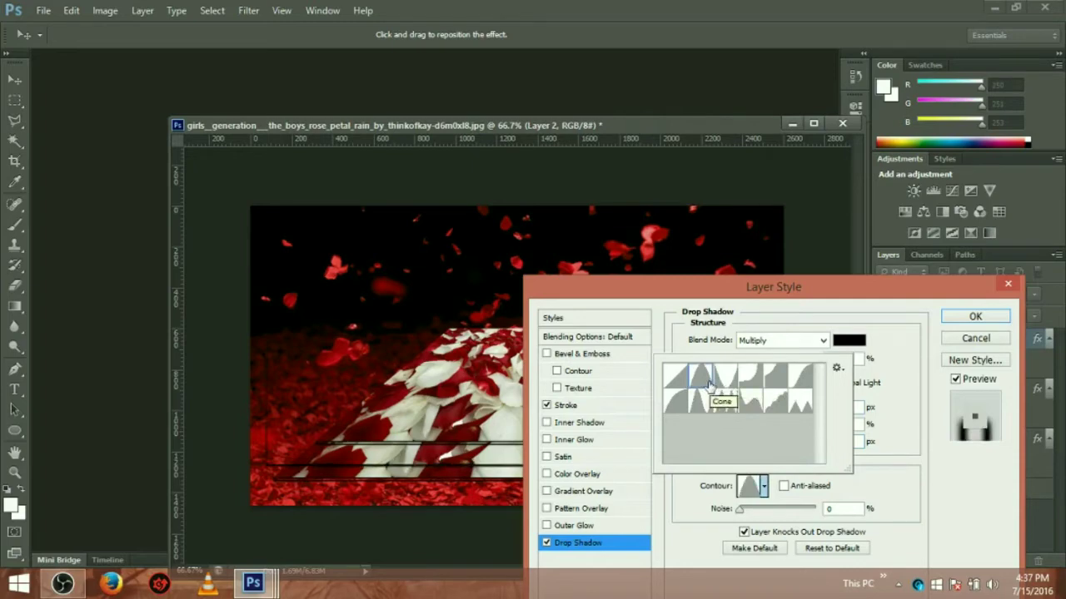
pyautogui.click(724, 388)
pyautogui.click(701, 401)
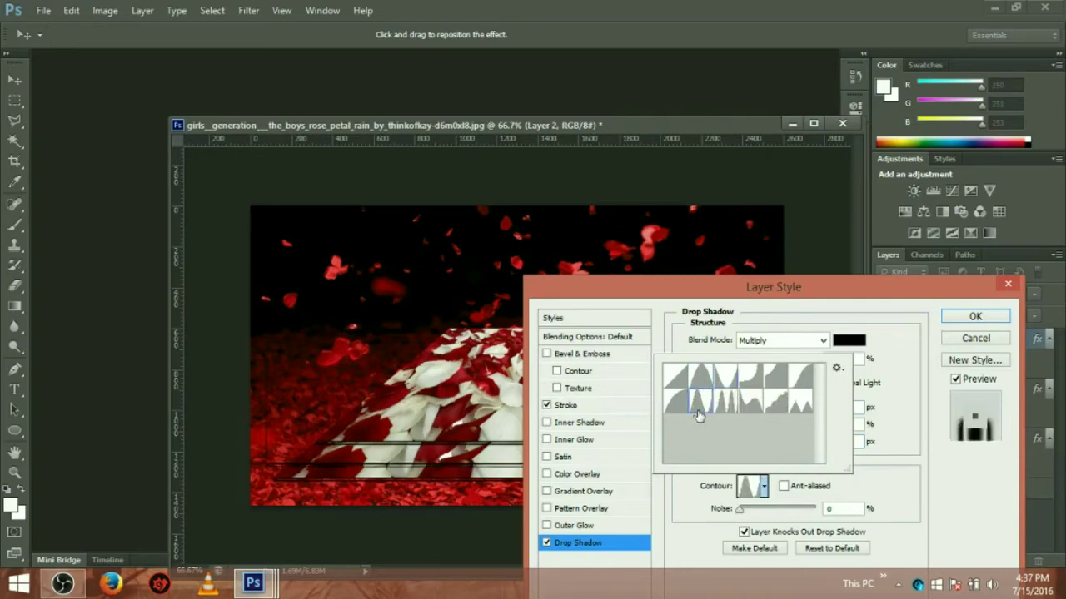
pyautogui.click(725, 408)
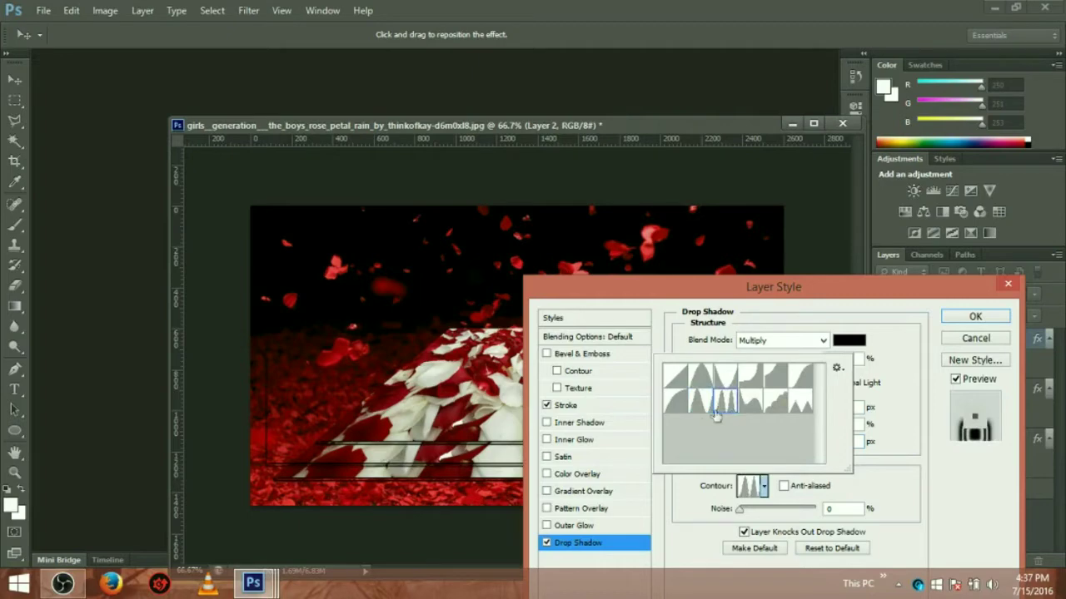
pyautogui.click(699, 408)
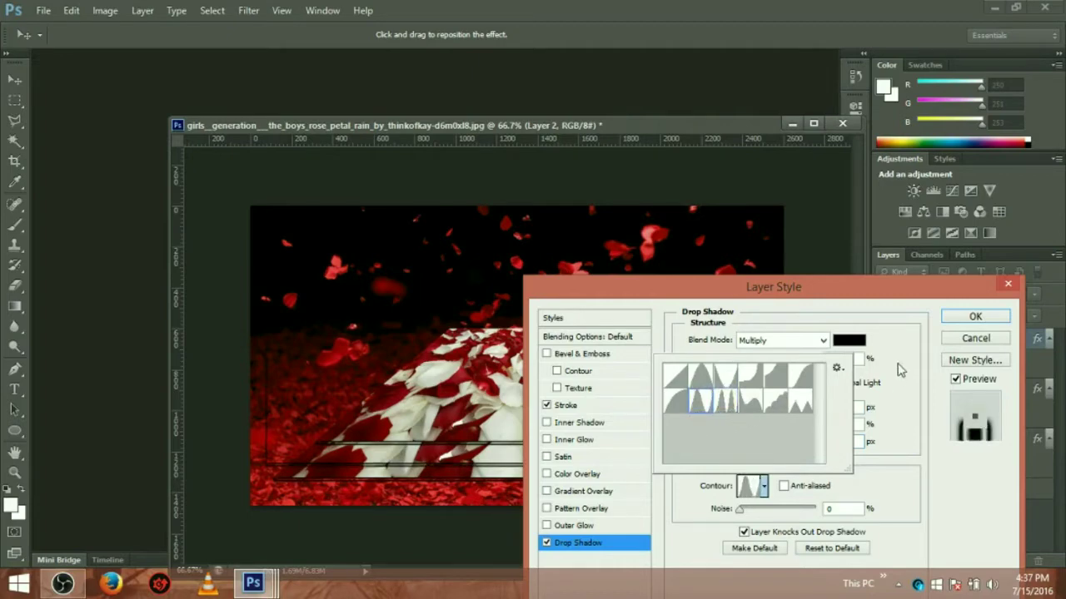
pyautogui.click(952, 327)
pyautogui.click(949, 321)
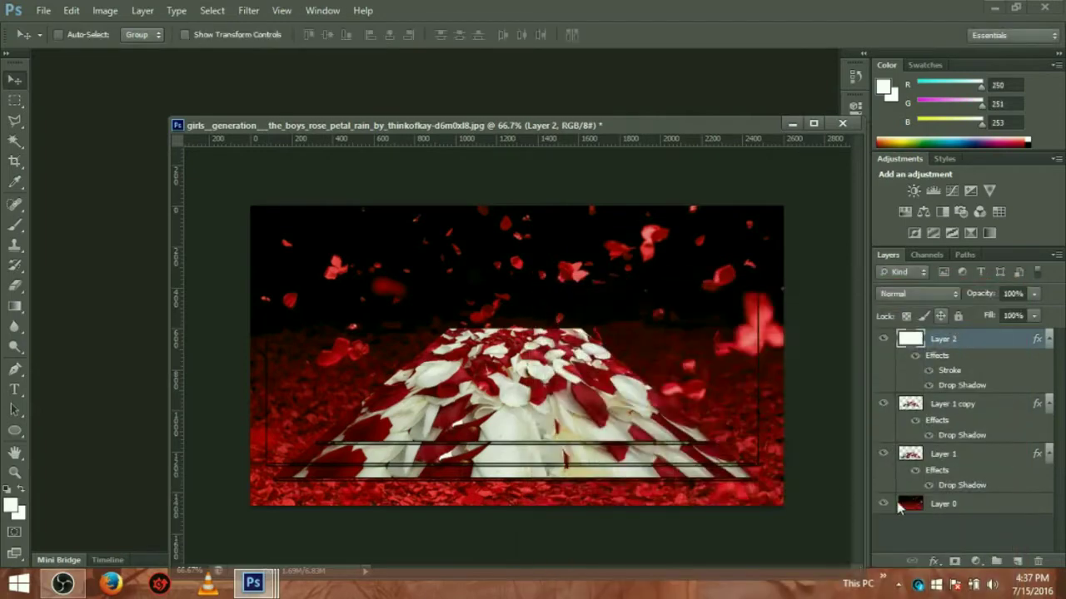
pyautogui.moveTo(537, 377); pyautogui.dragTo(517, 432)
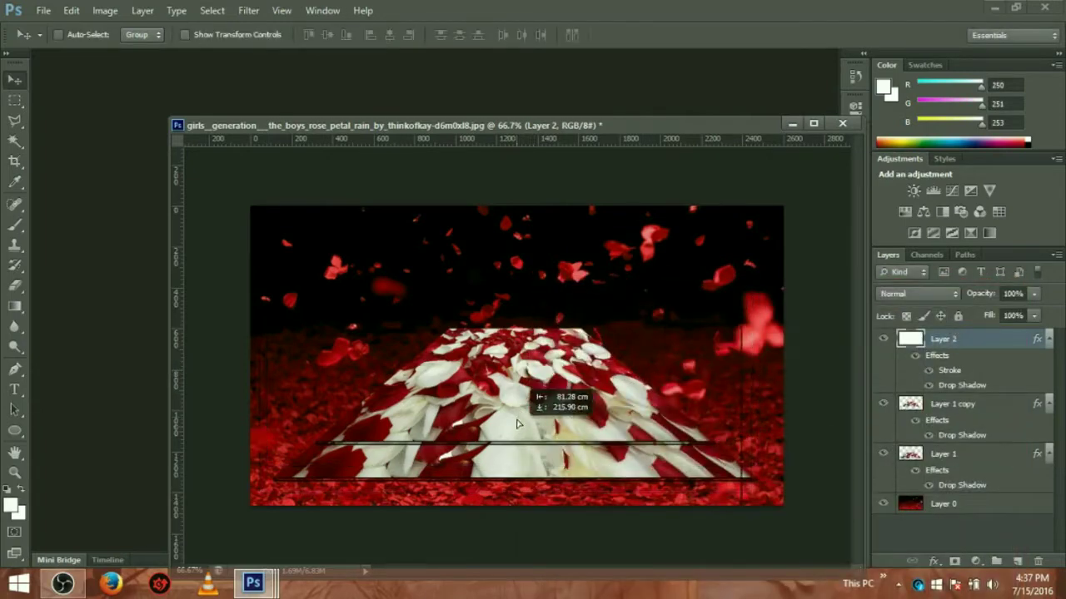
pyautogui.moveTo(517, 424); pyautogui.dragTo(537, 403)
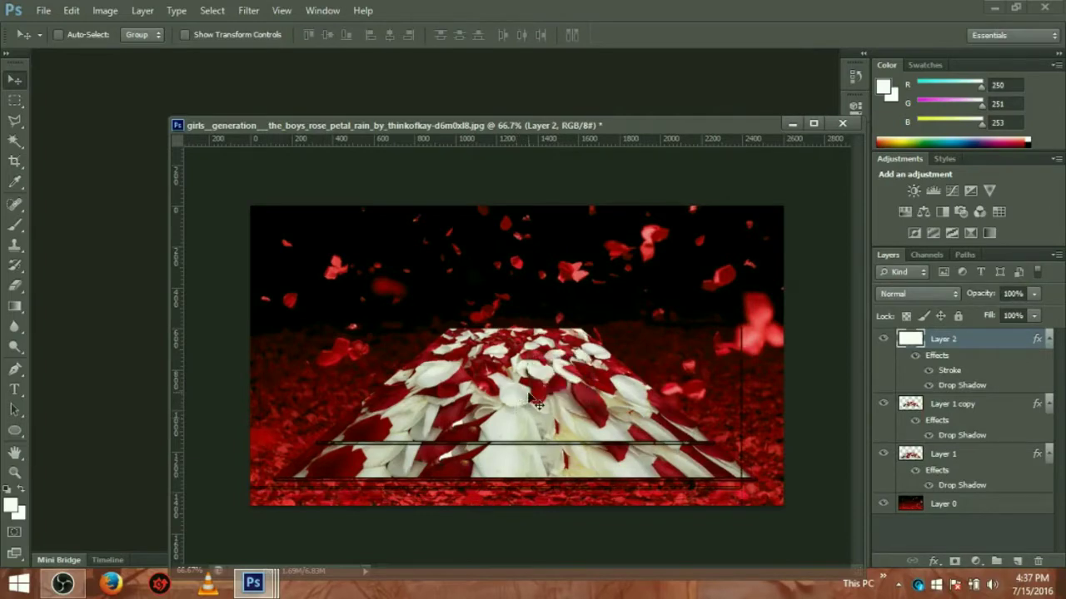
# Step: Drag Layer 2's frame downward until its outline lines the lower carpet area
pyautogui.moveTo(535, 403); pyautogui.dragTo(564, 409)
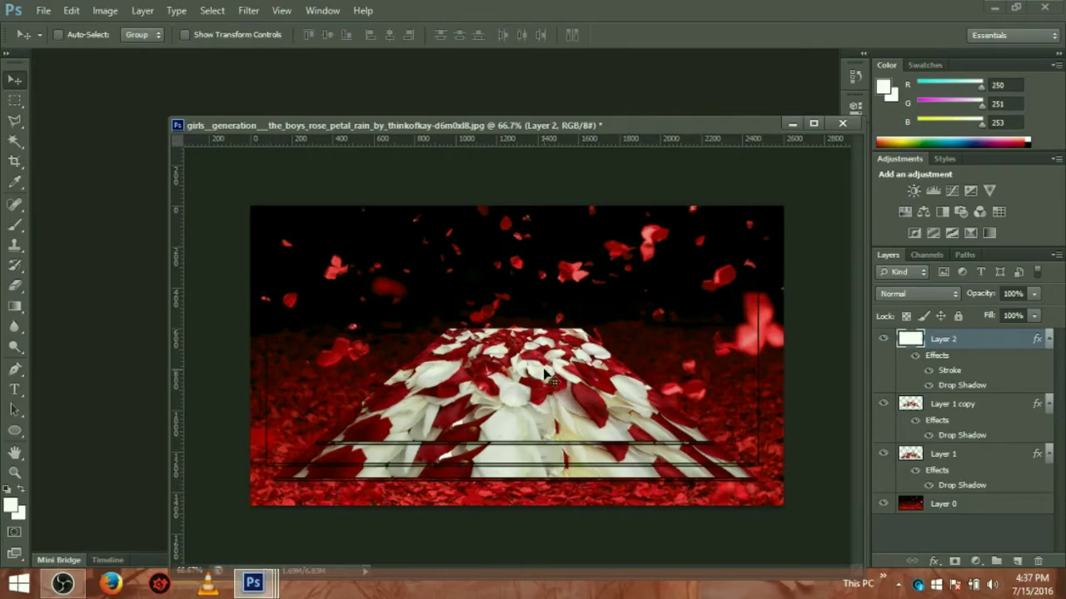
pyautogui.moveTo(545, 387)
pyautogui.mouseDown()
pyautogui.moveTo(537, 411)
pyautogui.moveTo(535, 353)
pyautogui.mouseUp()
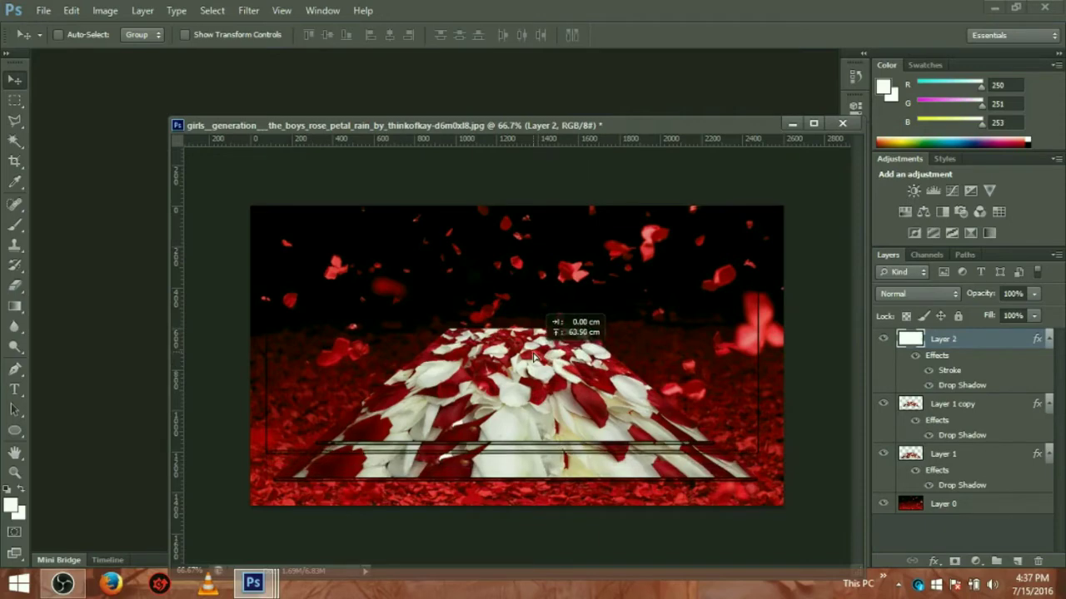
pyautogui.moveTo(535, 357)
pyautogui.mouseDown()
pyautogui.moveTo(528, 386)
pyautogui.moveTo(525, 369)
pyautogui.moveTo(533, 373)
pyautogui.mouseUp()
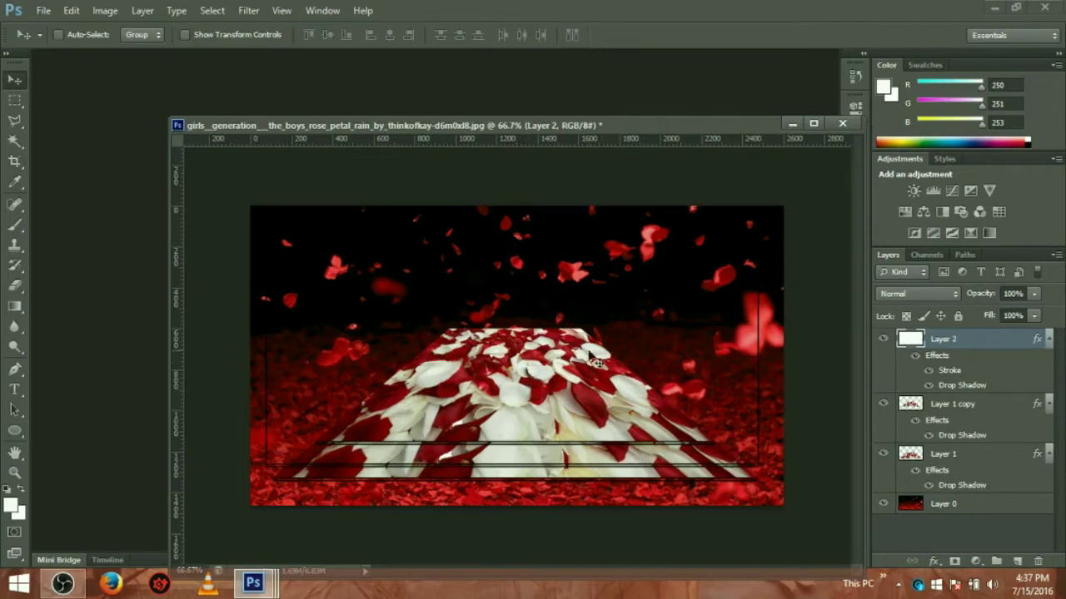
# Step: Perspective-transform Layer 2, pulling its top corners inward into a trapezoid
pyautogui.hotkey('ctrl', 't')
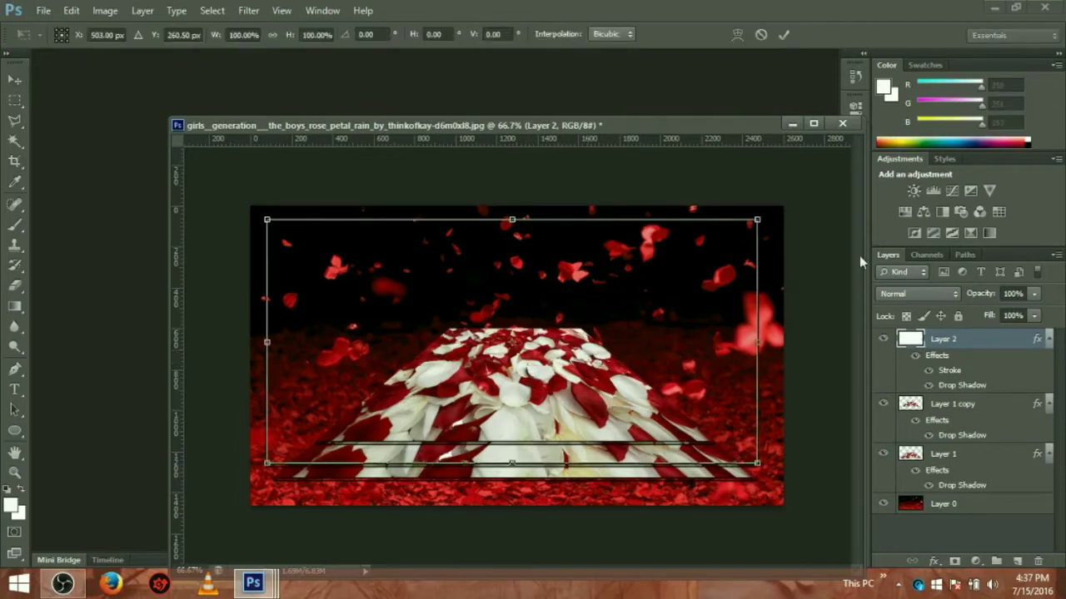
pyautogui.rightClick(661, 329)
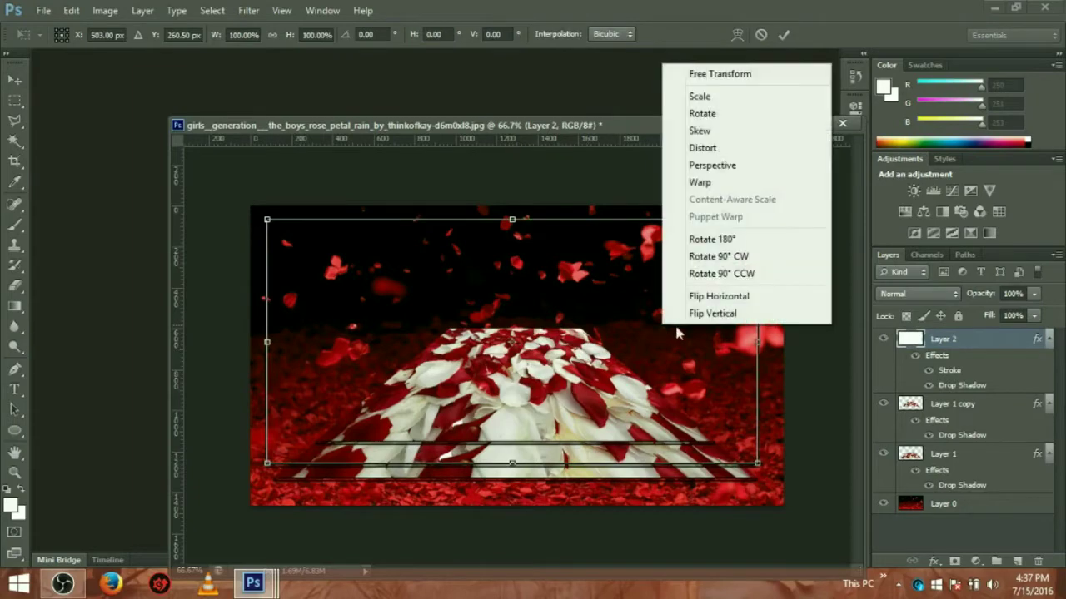
pyautogui.click(749, 167)
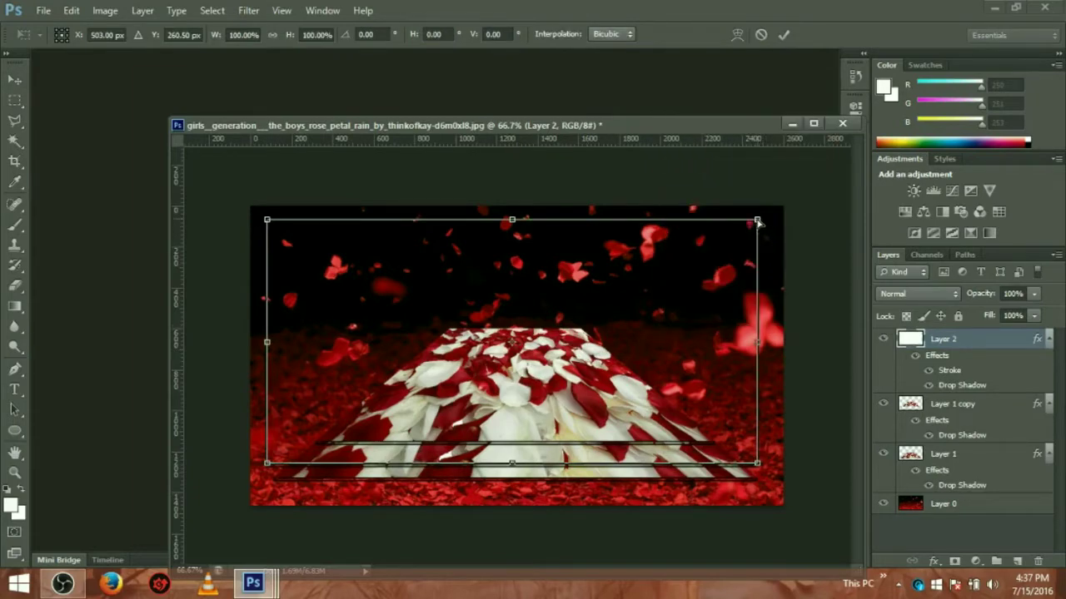
pyautogui.moveTo(757, 220); pyautogui.dragTo(754, 222)
pyautogui.moveTo(689, 237)
pyautogui.mouseDown()
pyautogui.moveTo(577, 275)
pyautogui.moveTo(618, 279)
pyautogui.mouseUp()
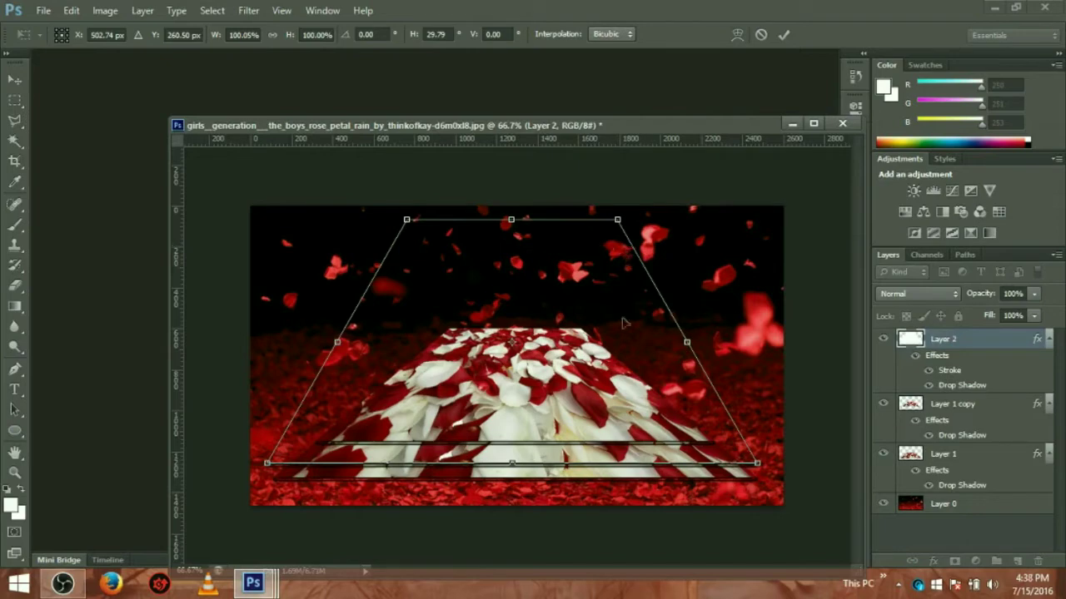
# Step: Scale the trapezoid to about 51.81%, centre it on the carpet, and apply the transformation
pyautogui.rightClick(647, 336)
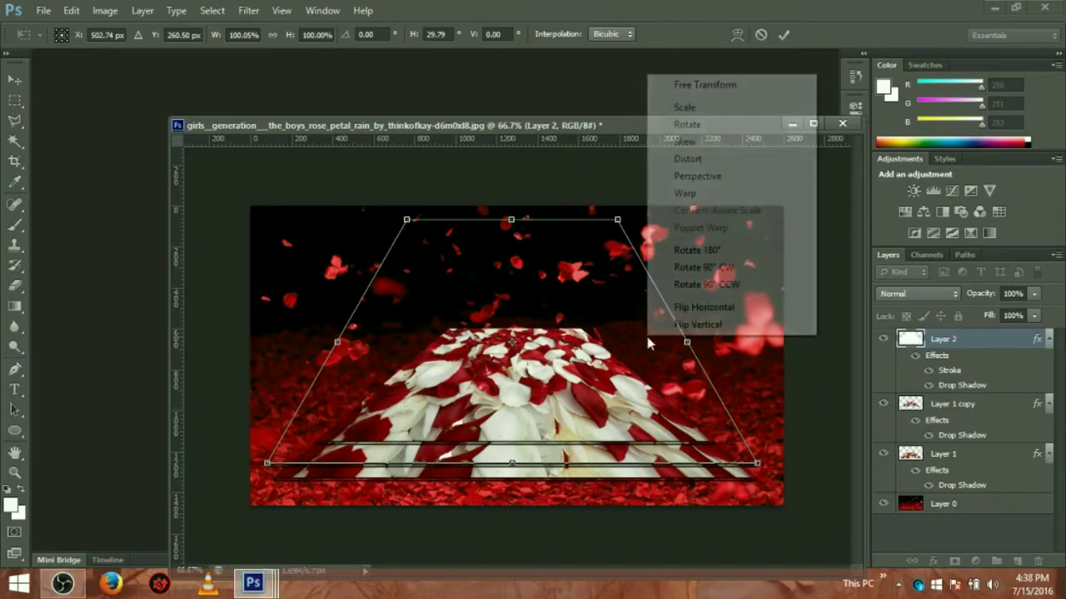
pyautogui.click(709, 110)
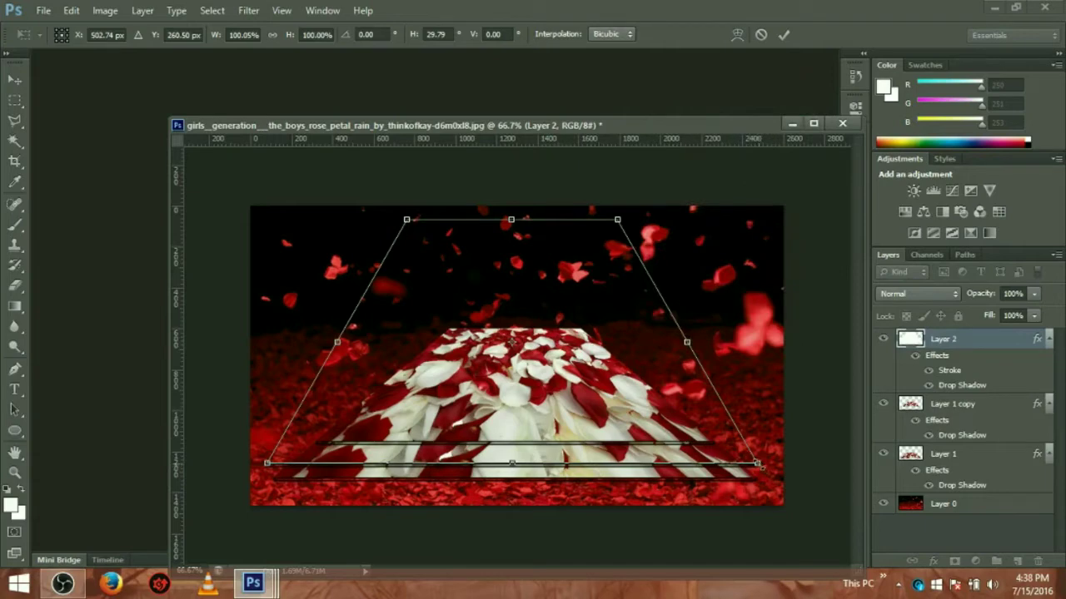
pyautogui.moveTo(710, 430); pyautogui.dragTo(639, 404)
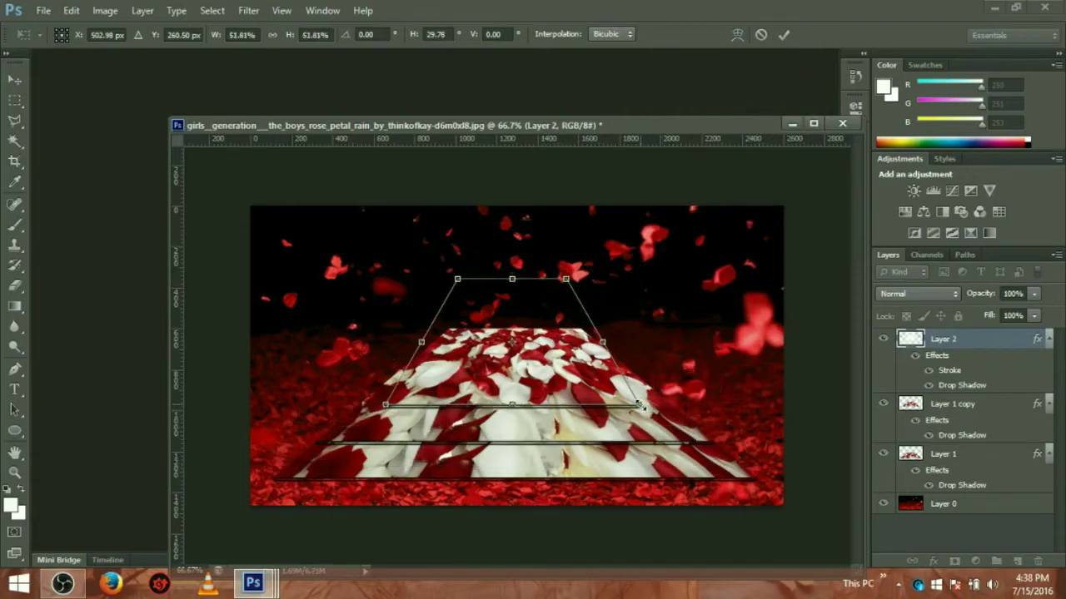
pyautogui.moveTo(545, 352)
pyautogui.mouseDown()
pyautogui.moveTo(546, 387)
pyautogui.moveTo(533, 376)
pyautogui.mouseUp()
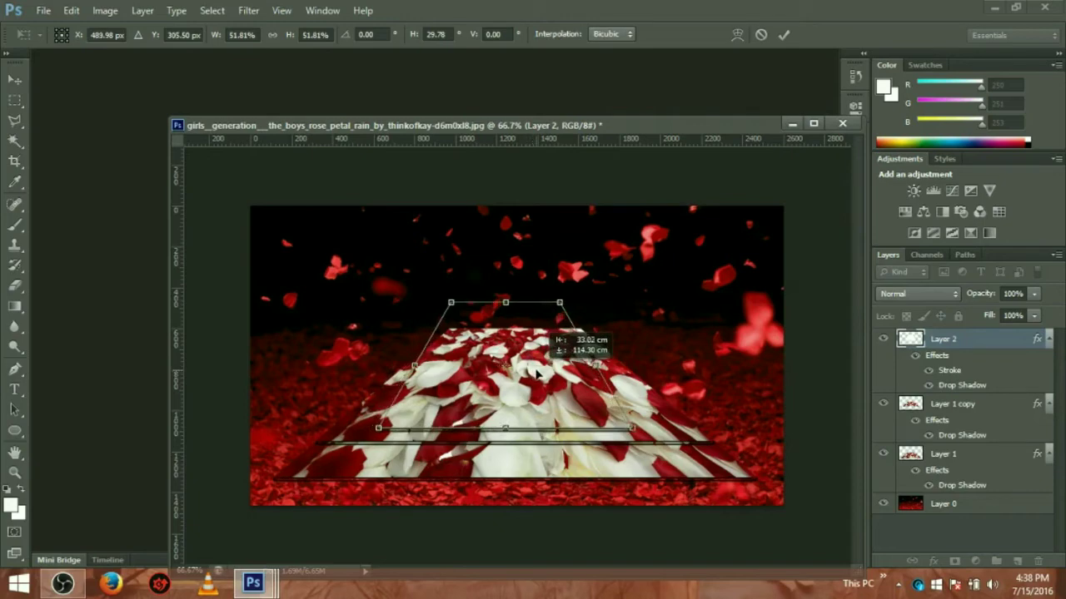
pyautogui.moveTo(533, 376)
pyautogui.mouseDown()
pyautogui.moveTo(526, 449)
pyautogui.moveTo(525, 429)
pyautogui.mouseUp()
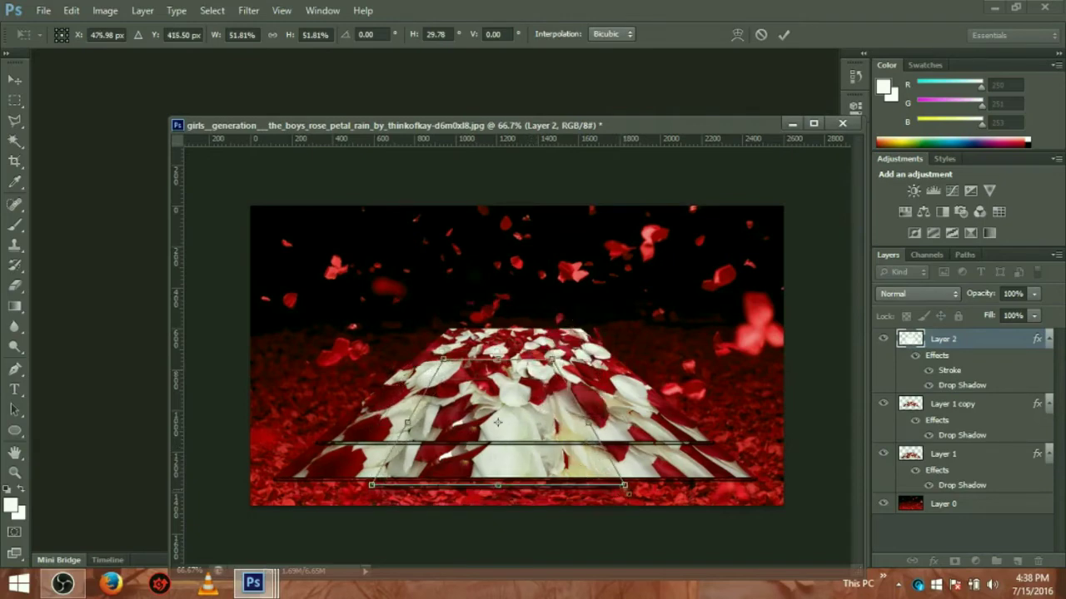
pyautogui.moveTo(541, 425); pyautogui.dragTo(401, 398)
pyautogui.moveTo(403, 388); pyautogui.dragTo(555, 388)
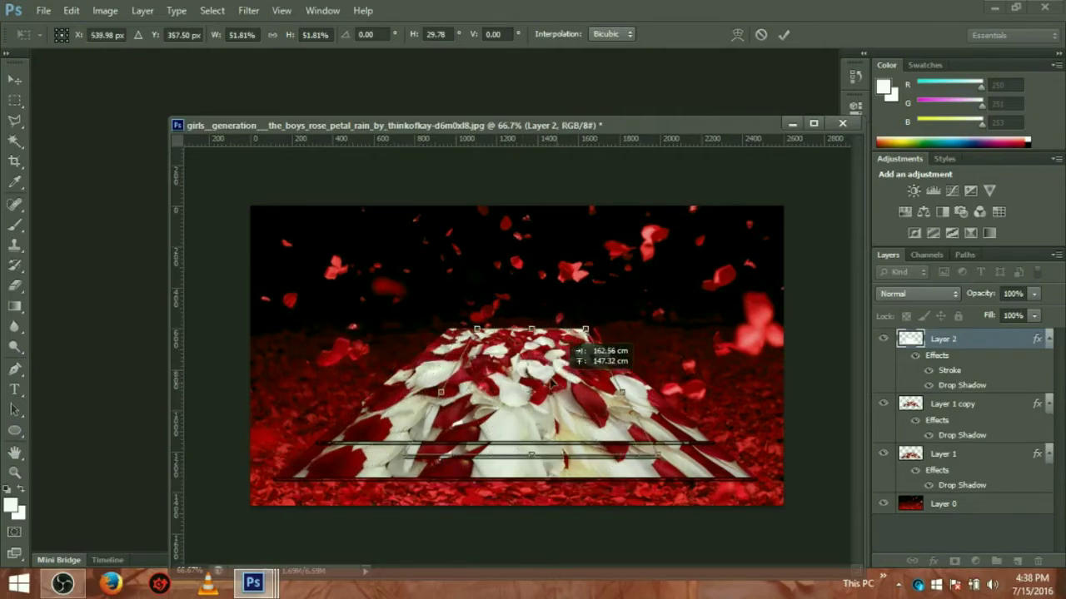
pyautogui.moveTo(555, 388); pyautogui.dragTo(538, 386)
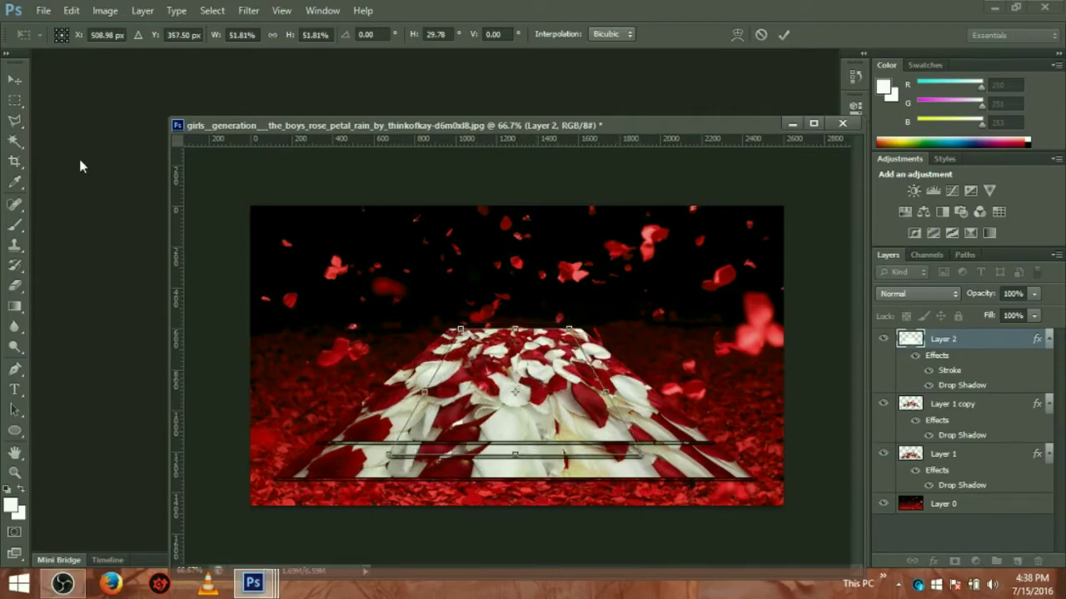
pyautogui.click(15, 79)
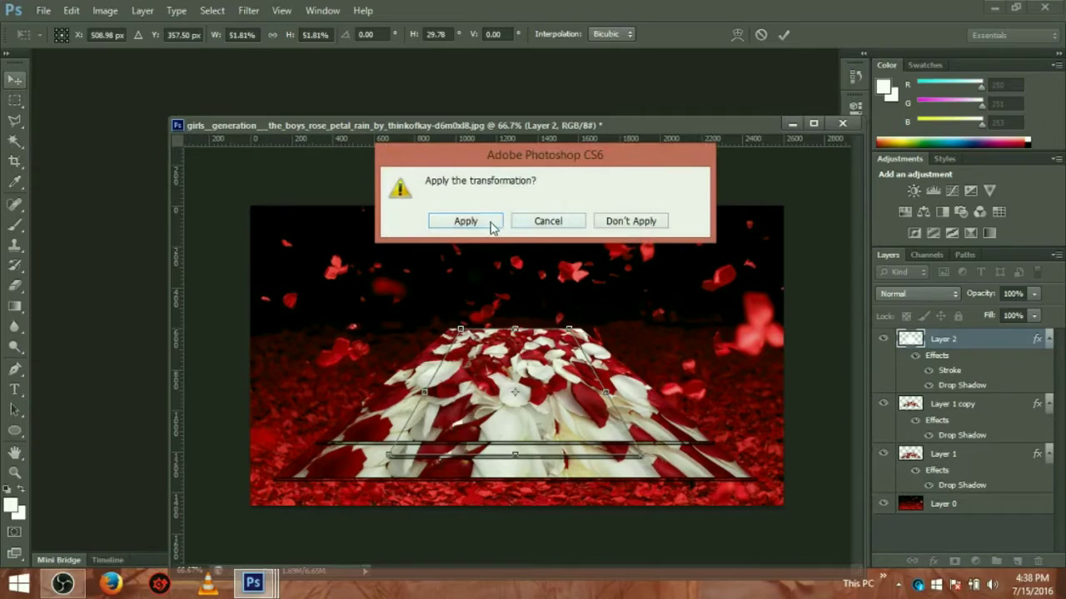
pyautogui.click(491, 227)
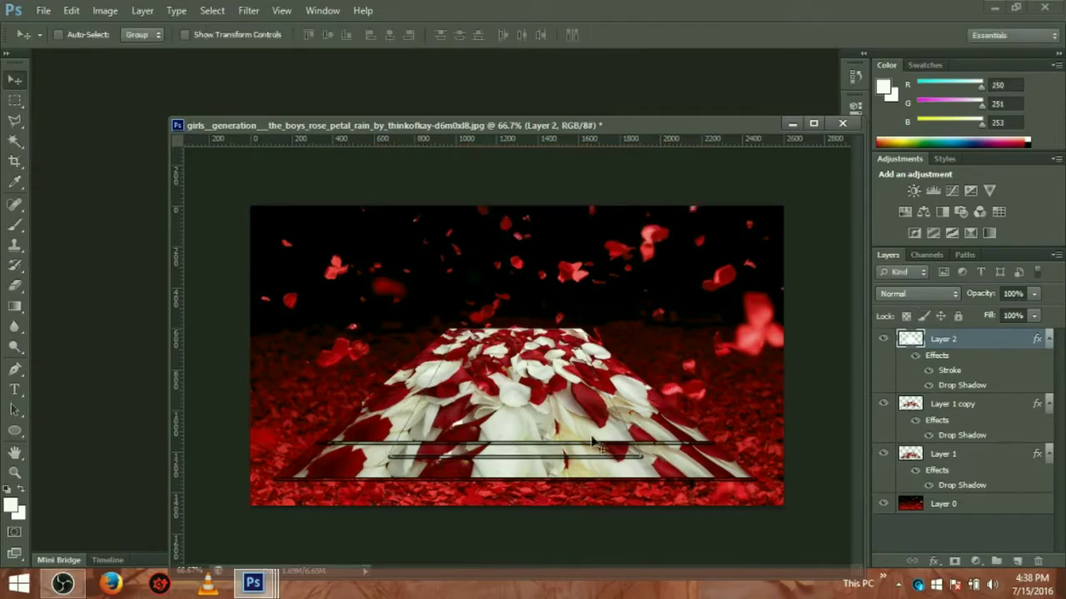
# Step: Nudge the thin bar slightly, then open its Drop Shadow and accept the default settings
pyautogui.moveTo(508, 427)
pyautogui.mouseDown()
pyautogui.moveTo(485, 420)
pyautogui.moveTo(510, 432)
pyautogui.mouseUp()
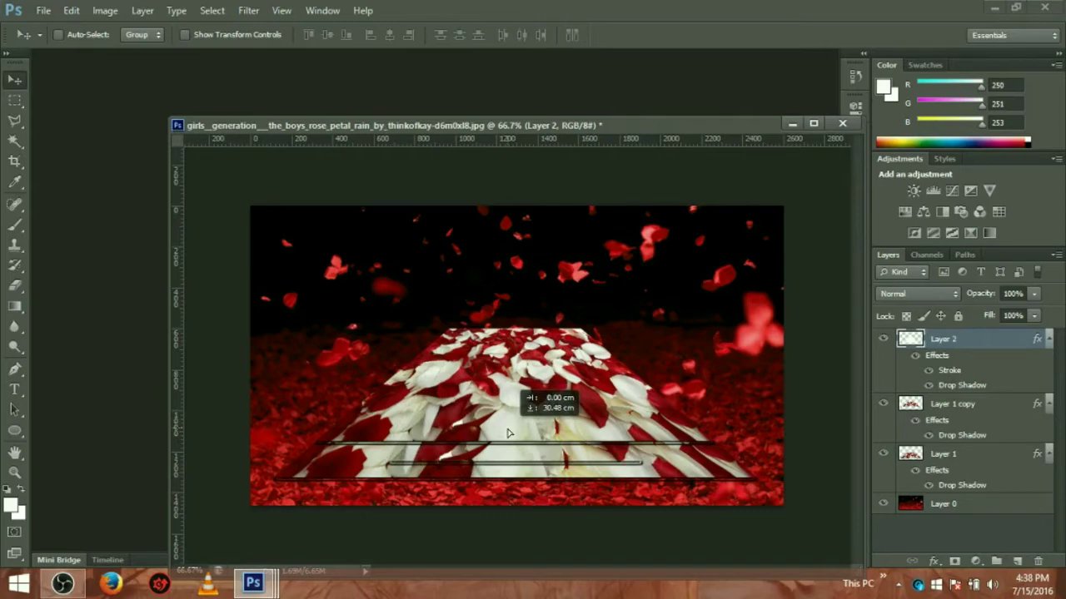
pyautogui.moveTo(510, 432); pyautogui.dragTo(509, 432)
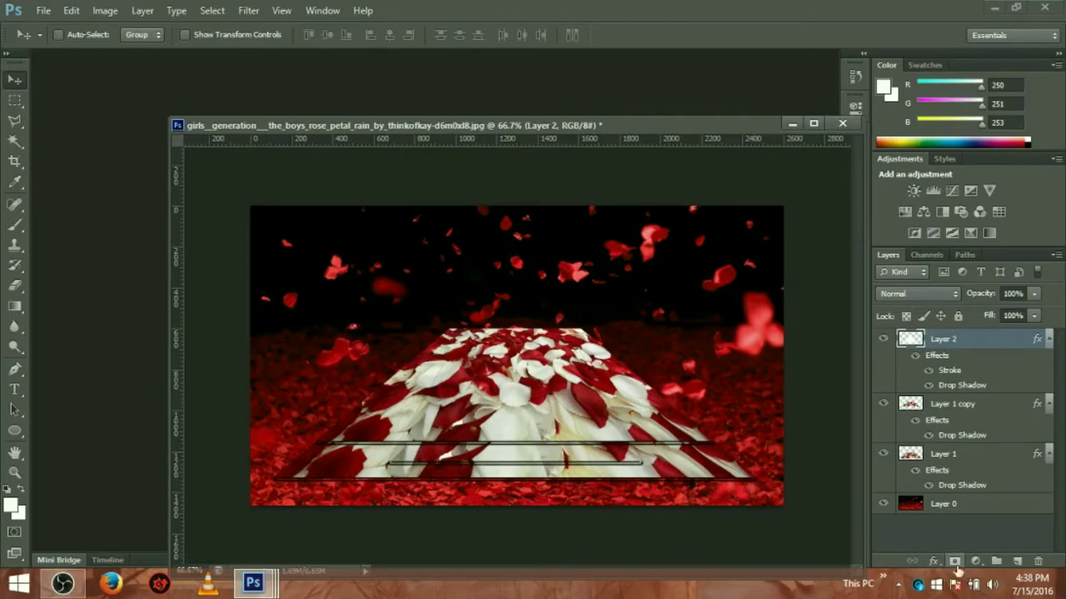
pyautogui.click(933, 562)
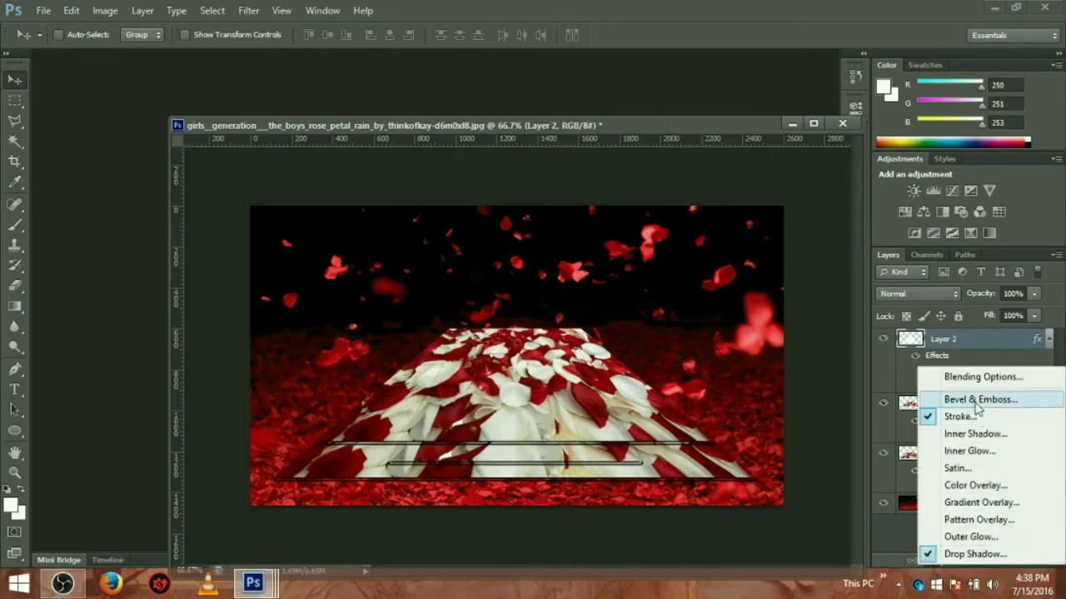
pyautogui.click(976, 564)
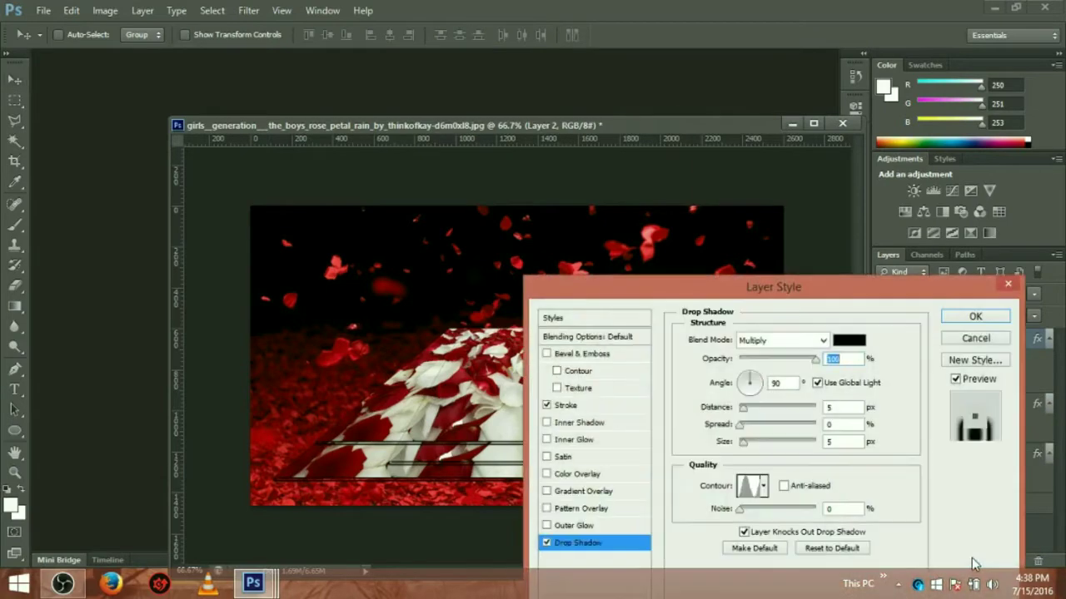
pyautogui.moveTo(833, 291)
pyautogui.mouseDown()
pyautogui.moveTo(806, 487)
pyautogui.moveTo(801, 322)
pyautogui.mouseUp()
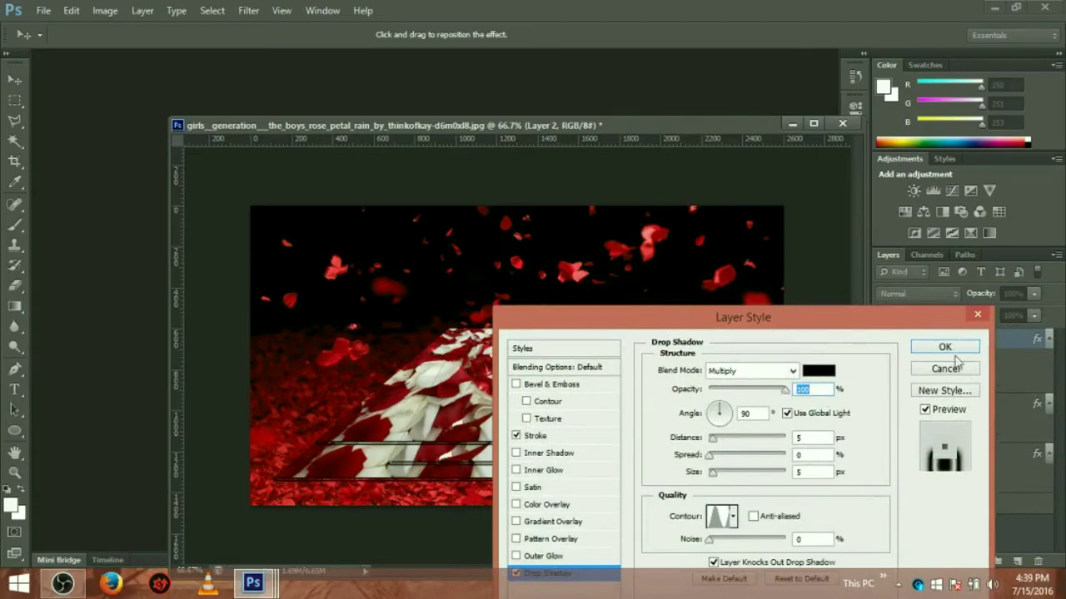
pyautogui.click(949, 349)
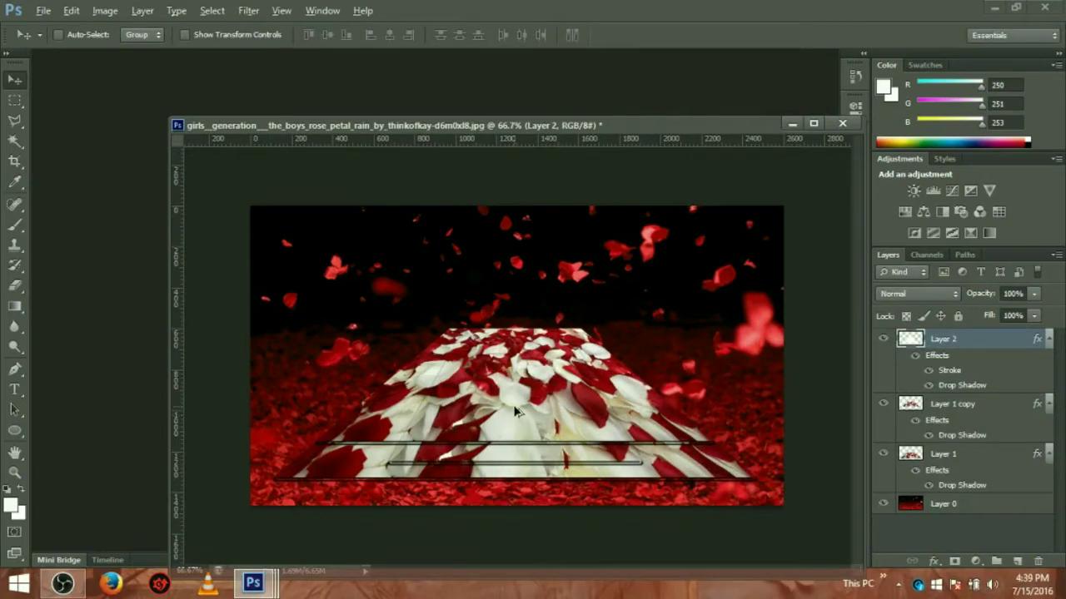
pyautogui.moveTo(513, 399)
pyautogui.mouseDown()
pyautogui.moveTo(514, 358)
pyautogui.moveTo(513, 374)
pyautogui.mouseUp()
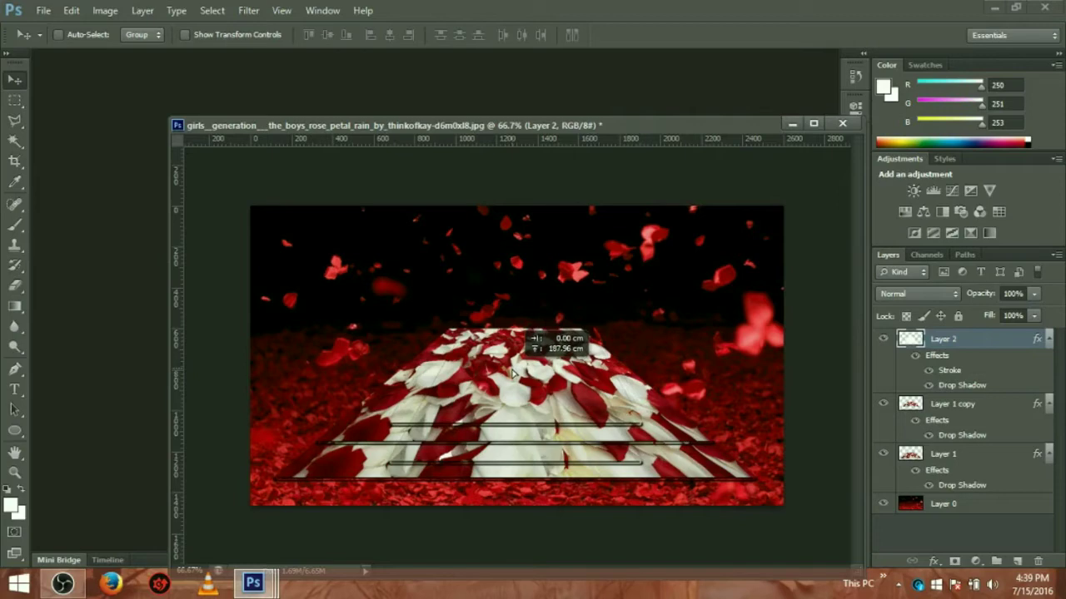
pyautogui.moveTo(513, 374); pyautogui.dragTo(512, 358)
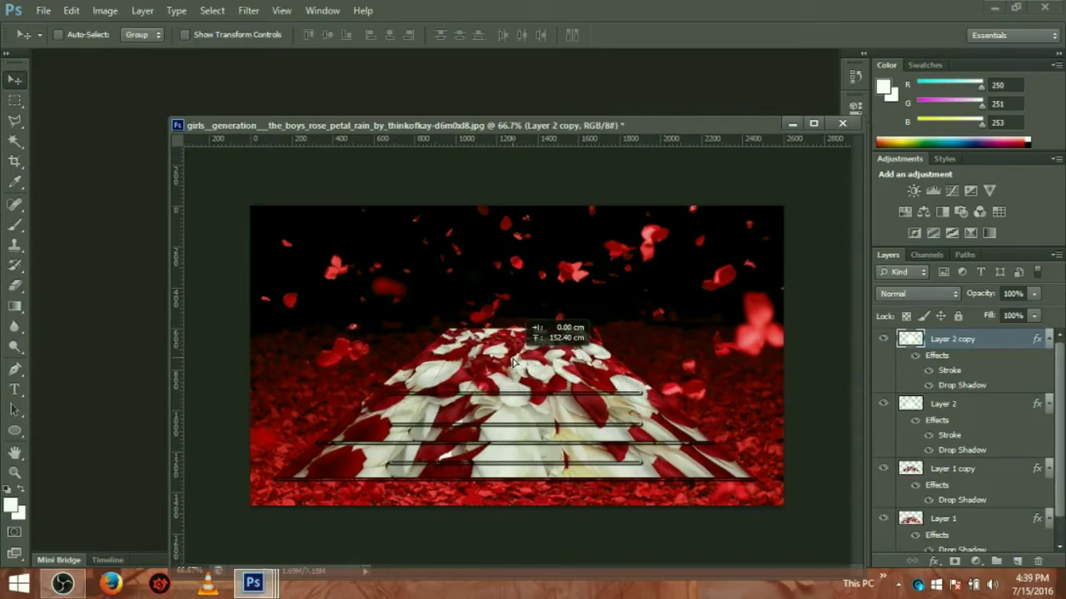
pyautogui.hotkey('ctrl', 'j')
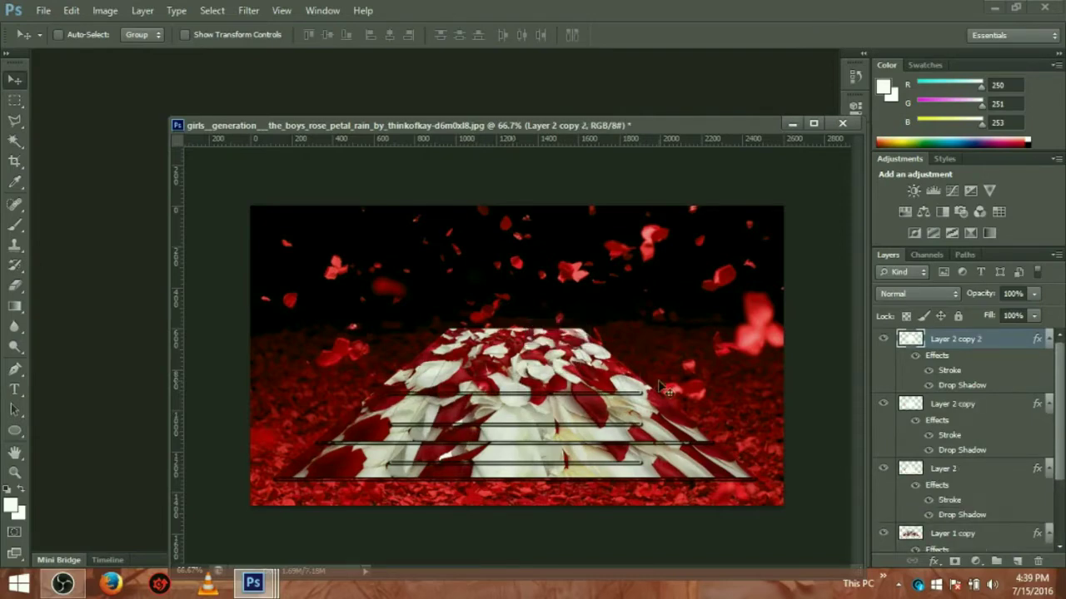
pyautogui.hotkey('ctrl', 'z')
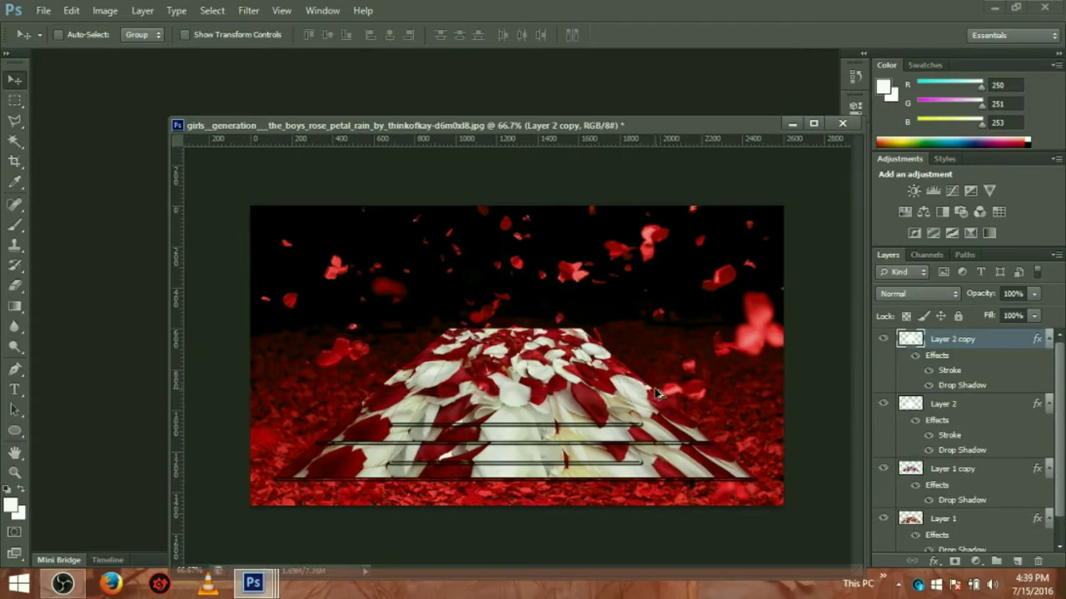
pyautogui.press('Delete')
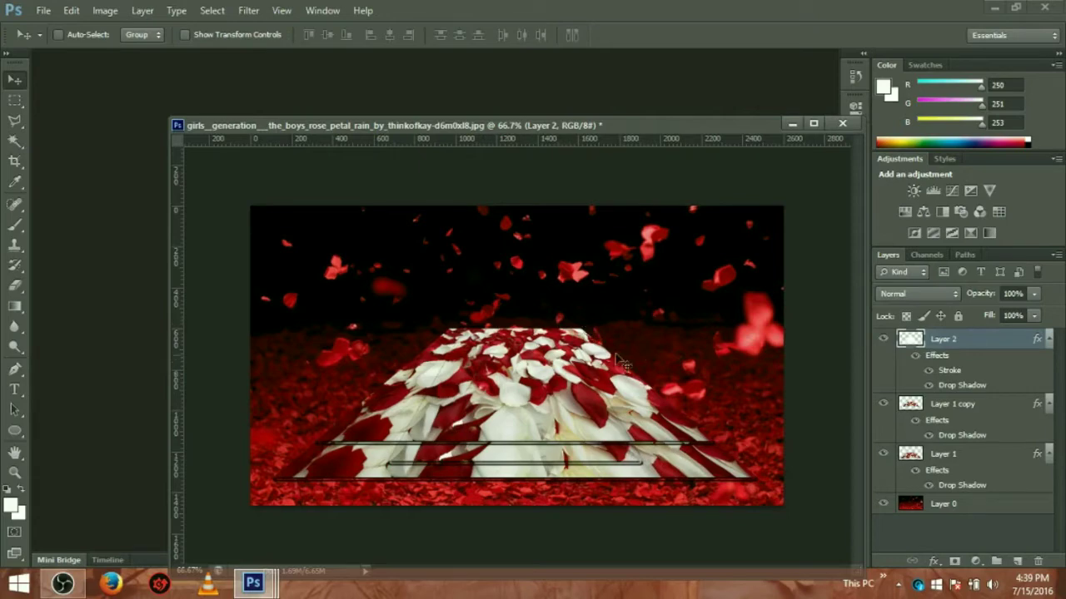
# Step: Open the tricolour heart image 'i love my india.png' from the Images folder
pyautogui.click(39, 11)
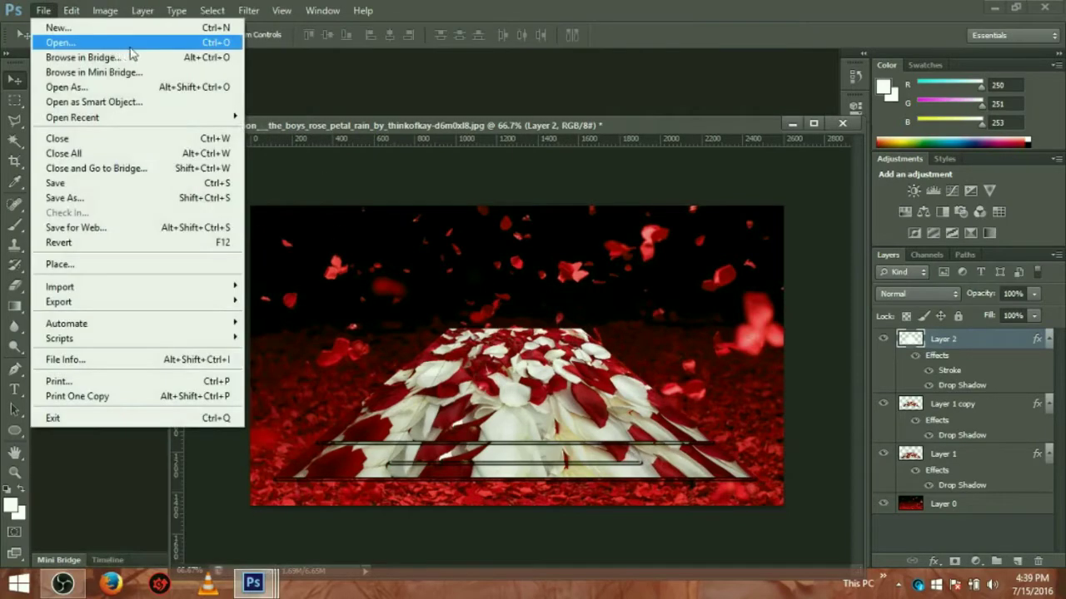
pyautogui.click(170, 43)
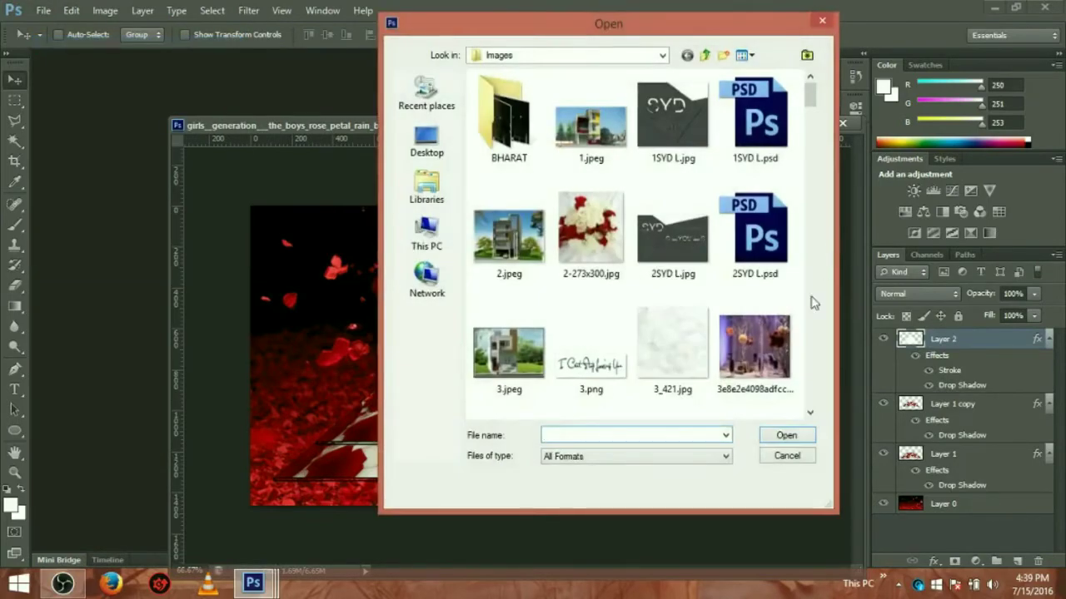
pyautogui.moveTo(812, 96); pyautogui.dragTo(807, 240)
pyautogui.click(591, 213)
pyautogui.click(788, 439)
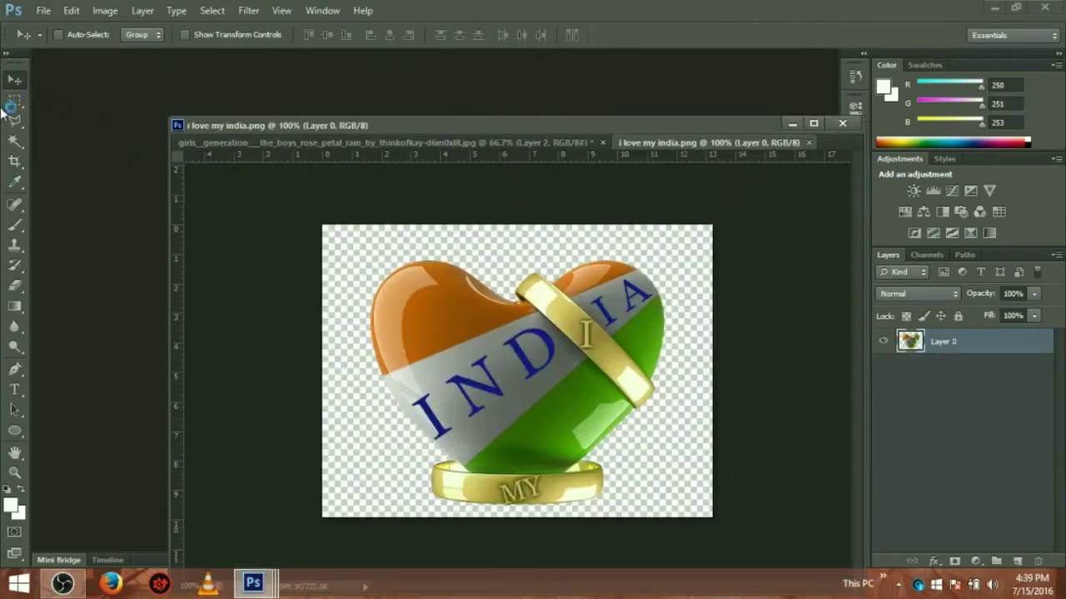
# Step: Float the heart document in its own window and drag the heart into the rose-petal document as Layer 3
pyautogui.rightClick(646, 144)
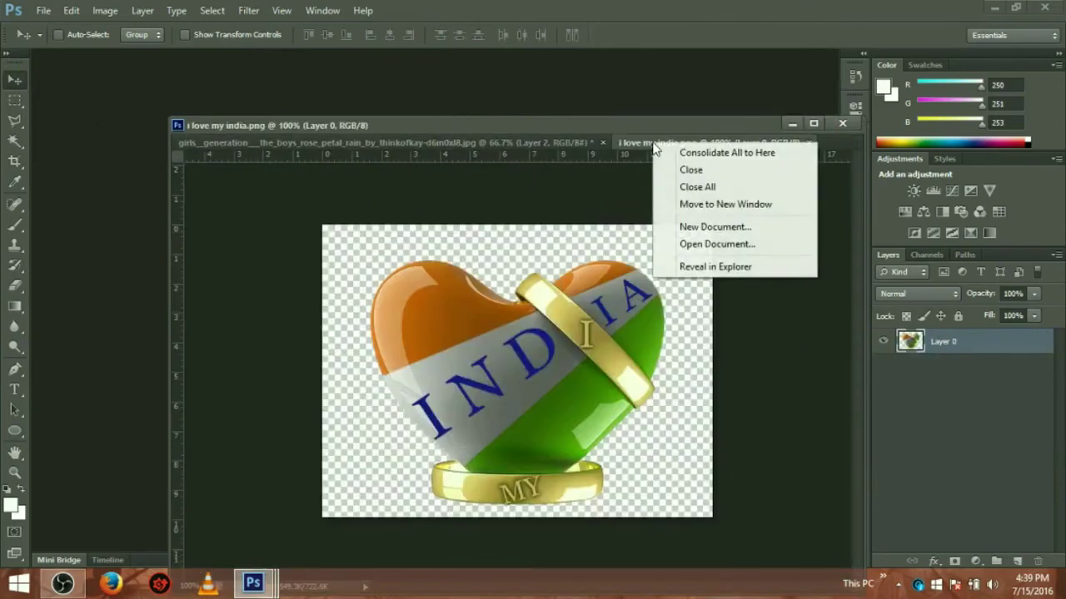
pyautogui.click(701, 206)
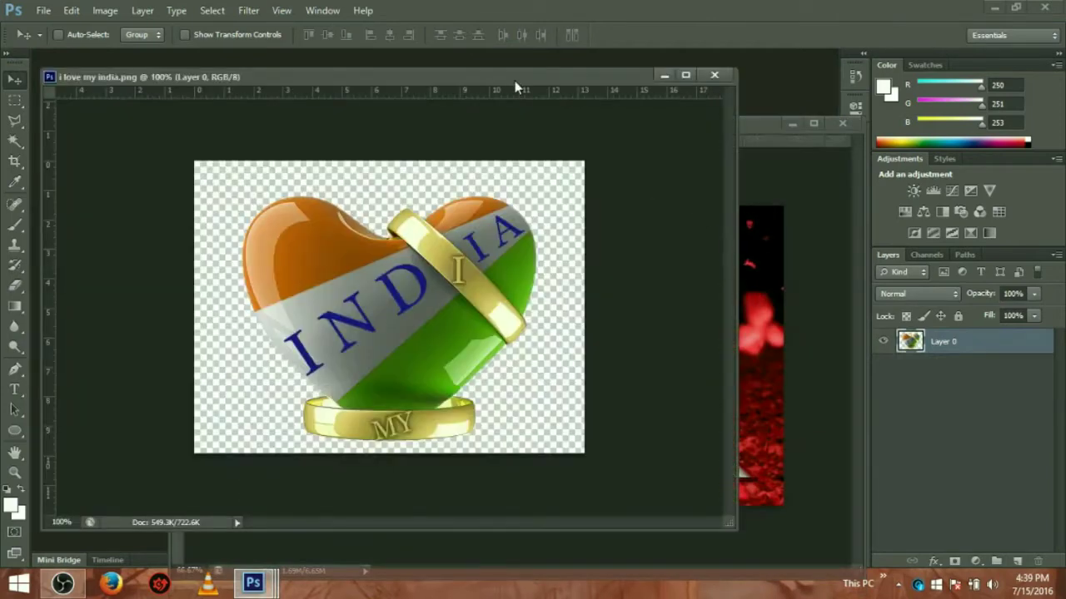
pyautogui.moveTo(515, 81); pyautogui.dragTo(977, 218)
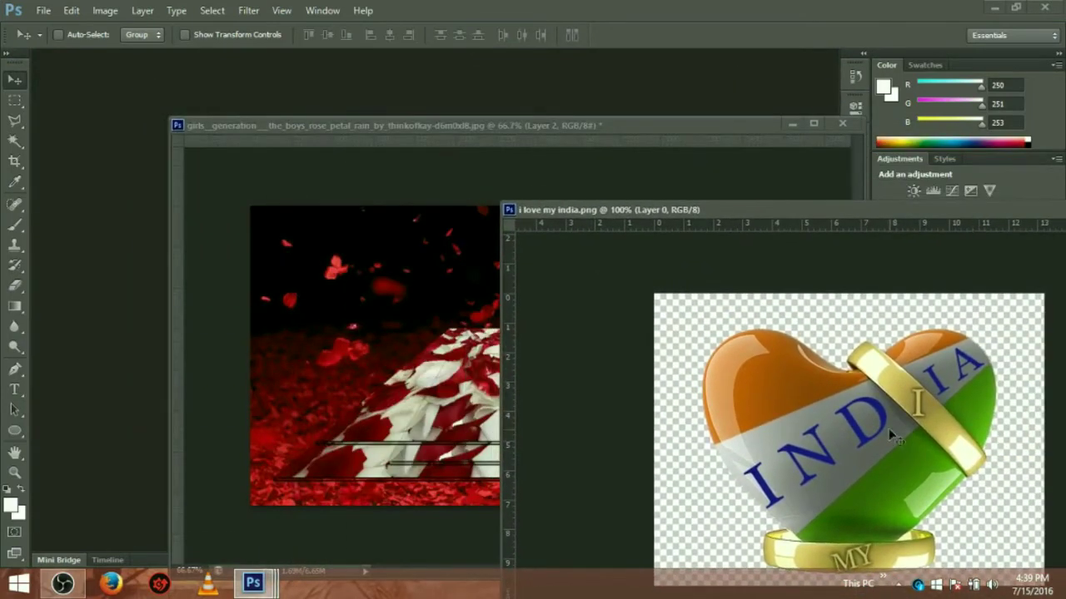
pyautogui.moveTo(865, 456)
pyautogui.mouseDown()
pyautogui.moveTo(458, 382)
pyautogui.moveTo(526, 346)
pyautogui.mouseUp()
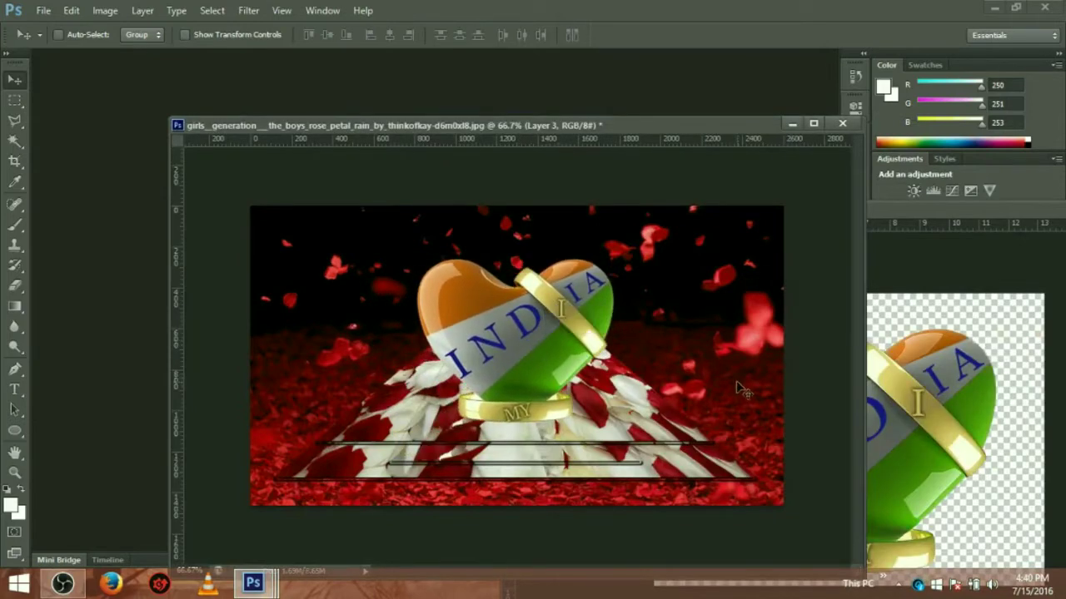
# Step: Free-transform the heart to about 85% and place it atop the petal carpet
pyautogui.hotkey('ctrl', 't')
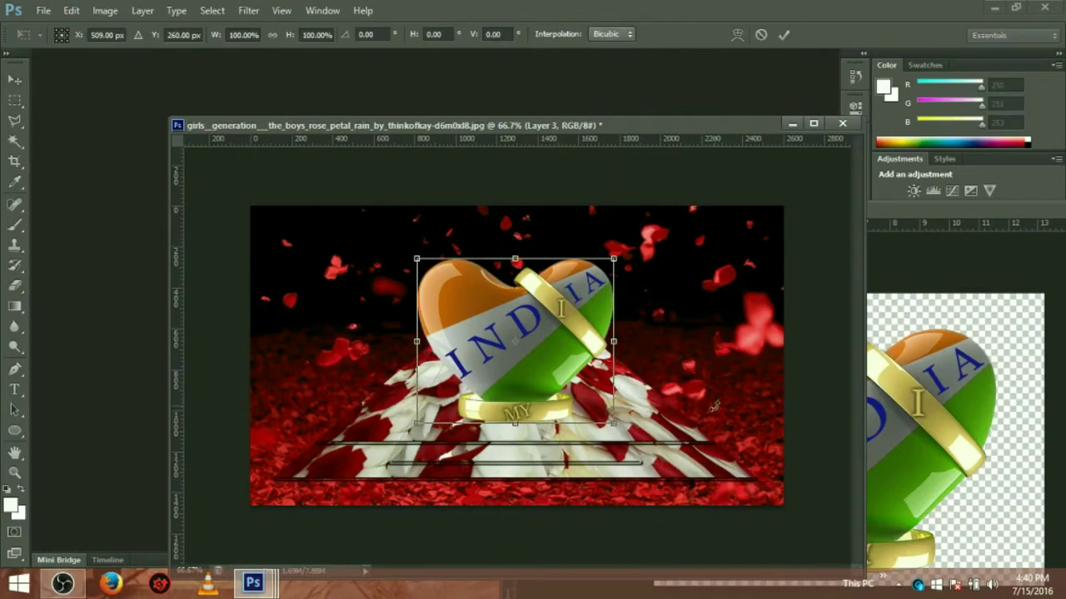
pyautogui.moveTo(613, 423); pyautogui.dragTo(565, 406)
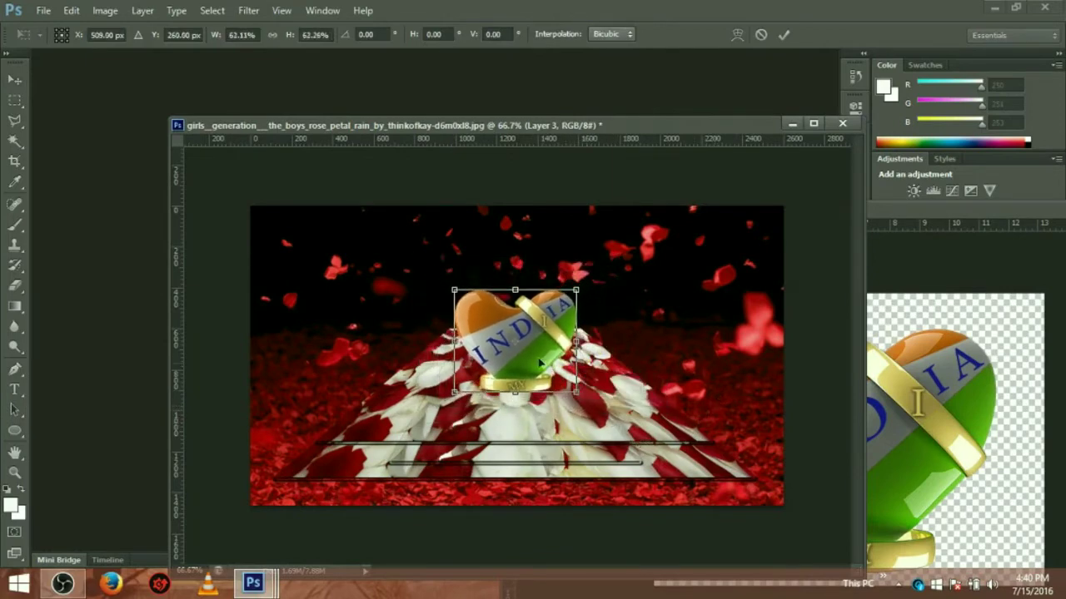
pyautogui.moveTo(536, 364); pyautogui.dragTo(533, 389)
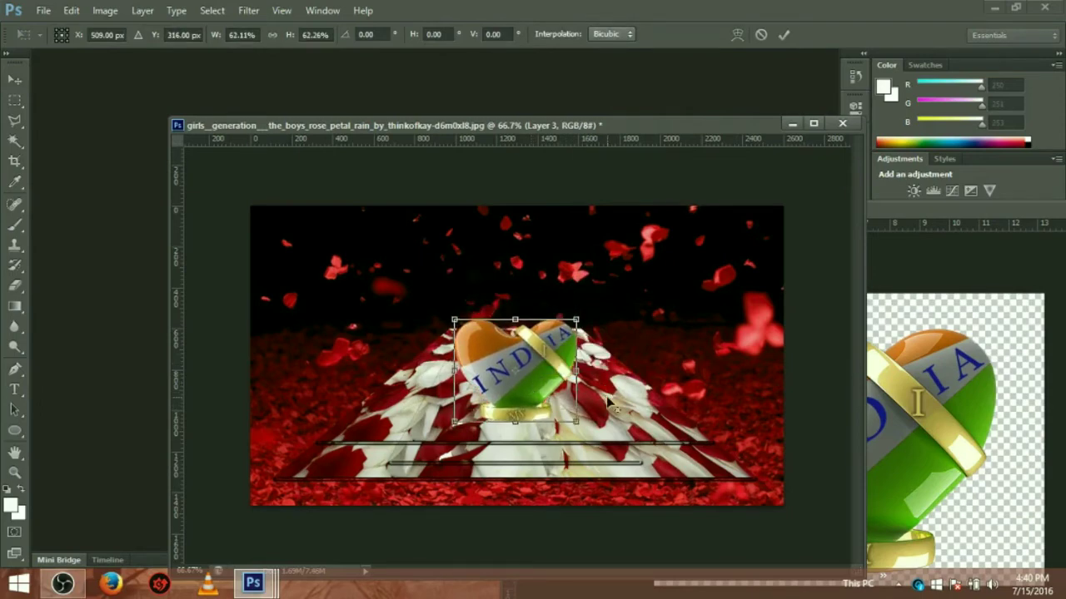
pyautogui.moveTo(571, 420)
pyautogui.mouseDown()
pyautogui.moveTo(558, 418)
pyautogui.moveTo(605, 428)
pyautogui.mouseUp()
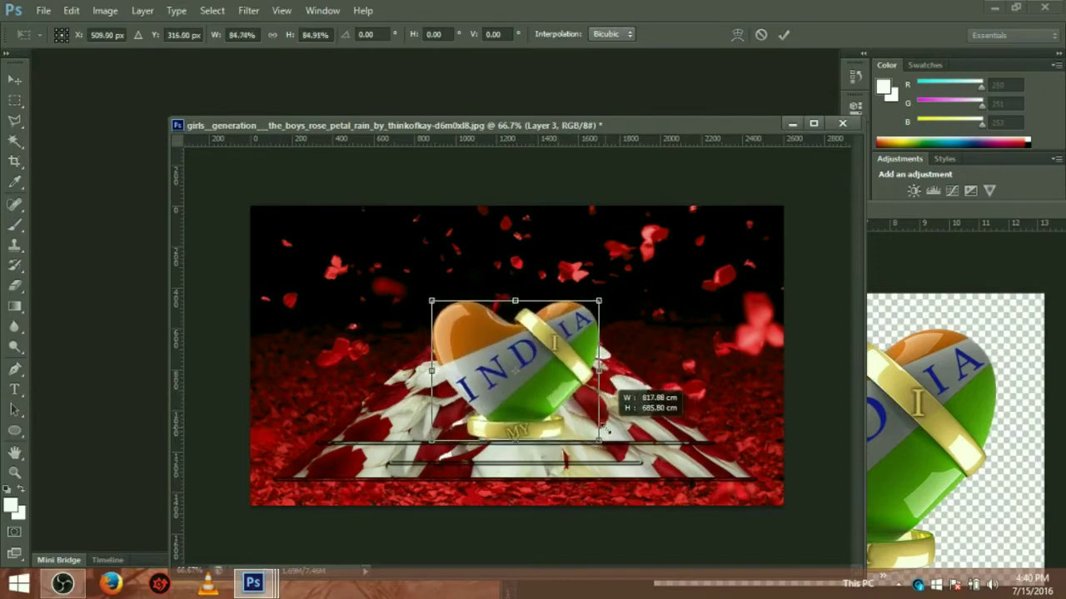
pyautogui.moveTo(541, 408)
pyautogui.mouseDown()
pyautogui.moveTo(542, 356)
pyautogui.moveTo(538, 367)
pyautogui.mouseUp()
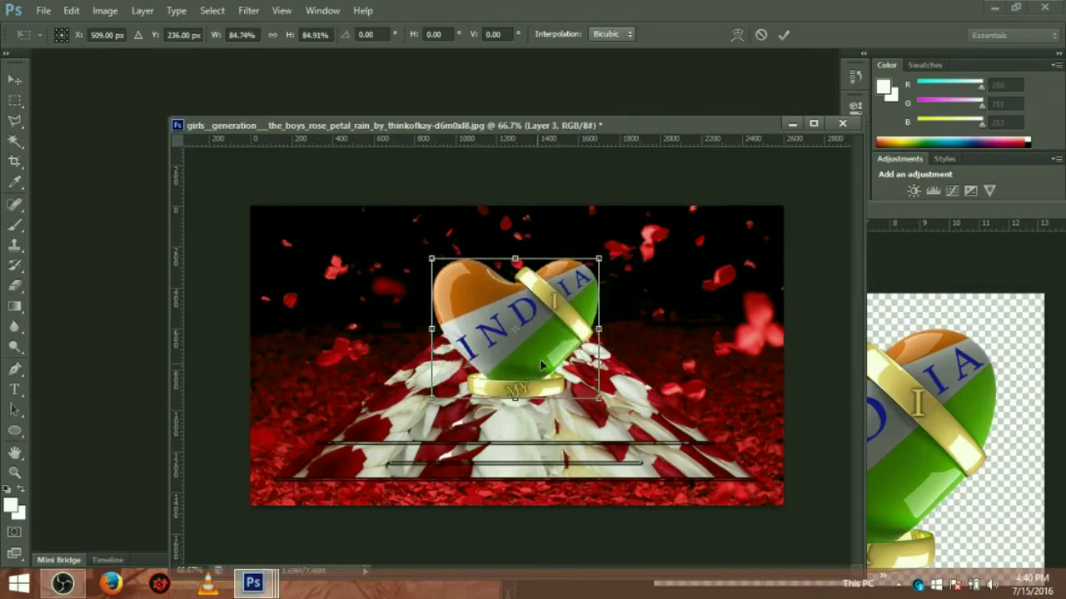
pyautogui.click(17, 81)
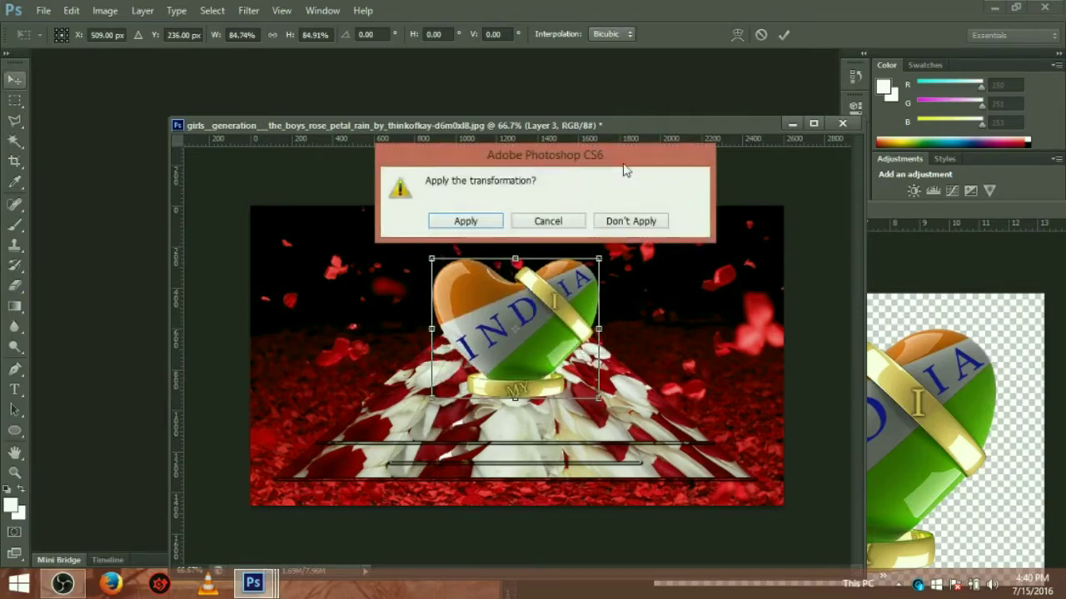
pyautogui.click(465, 221)
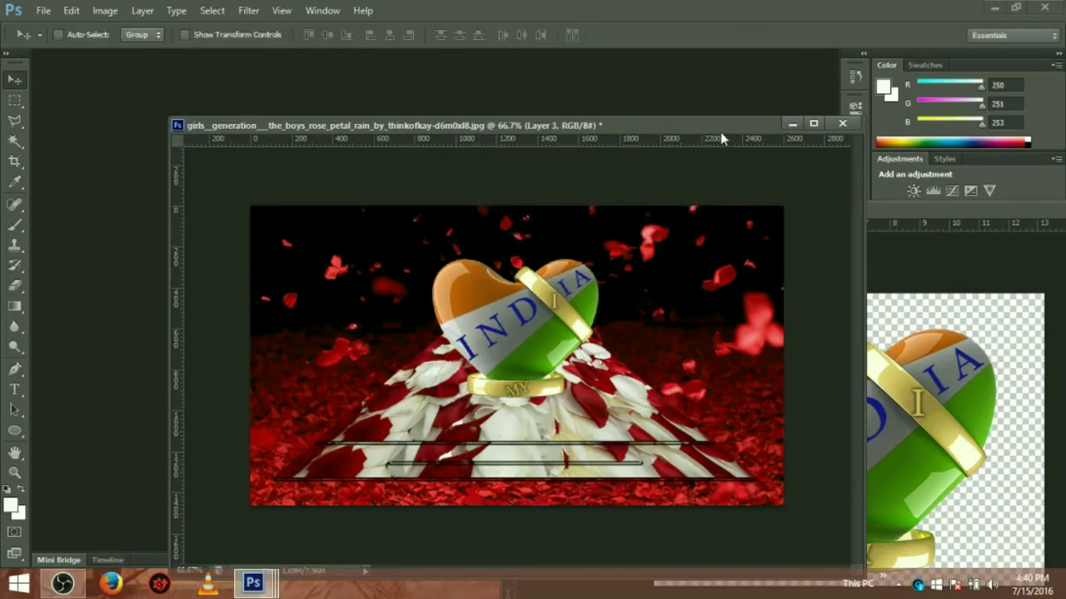
# Step: Rearrange the document windows and close the separate heart image
pyautogui.moveTo(670, 124); pyautogui.dragTo(574, 118)
pyautogui.click(896, 209)
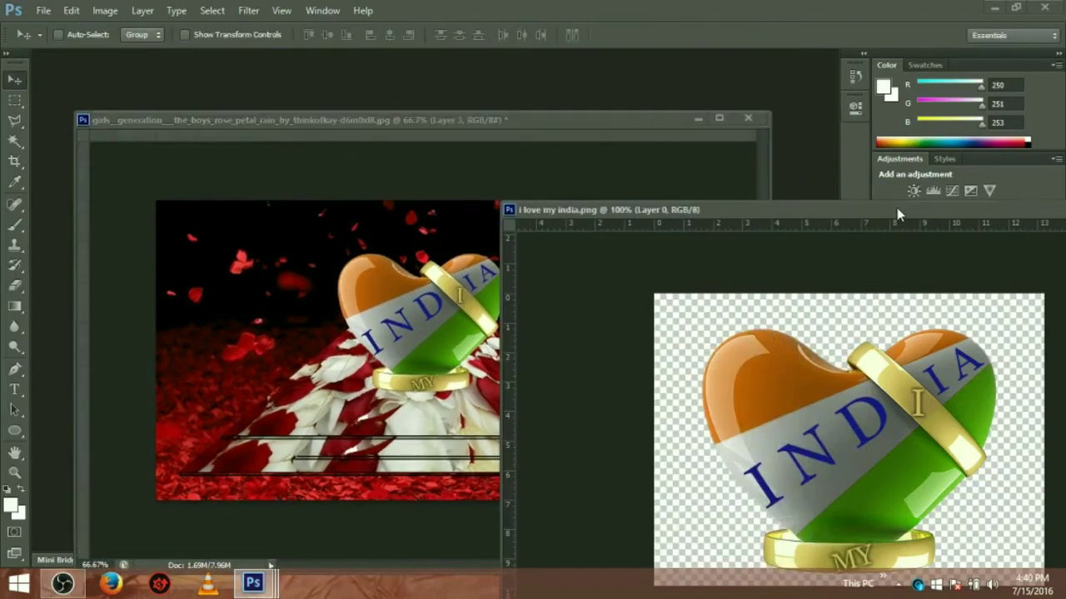
pyautogui.moveTo(897, 213); pyautogui.dragTo(550, 232)
pyautogui.click(821, 229)
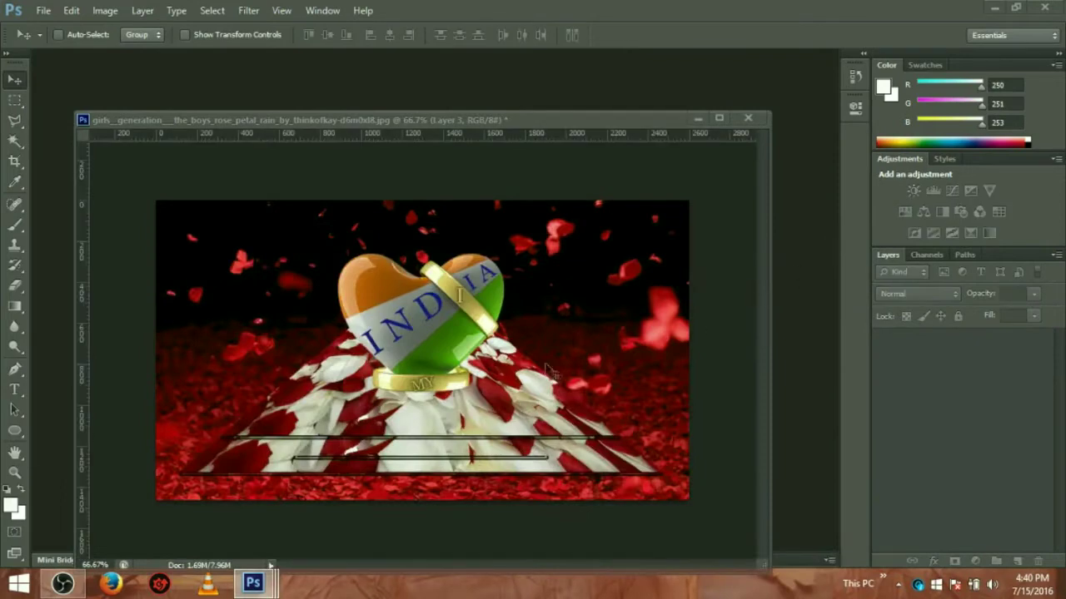
pyautogui.moveTo(555, 119); pyautogui.dragTo(666, 113)
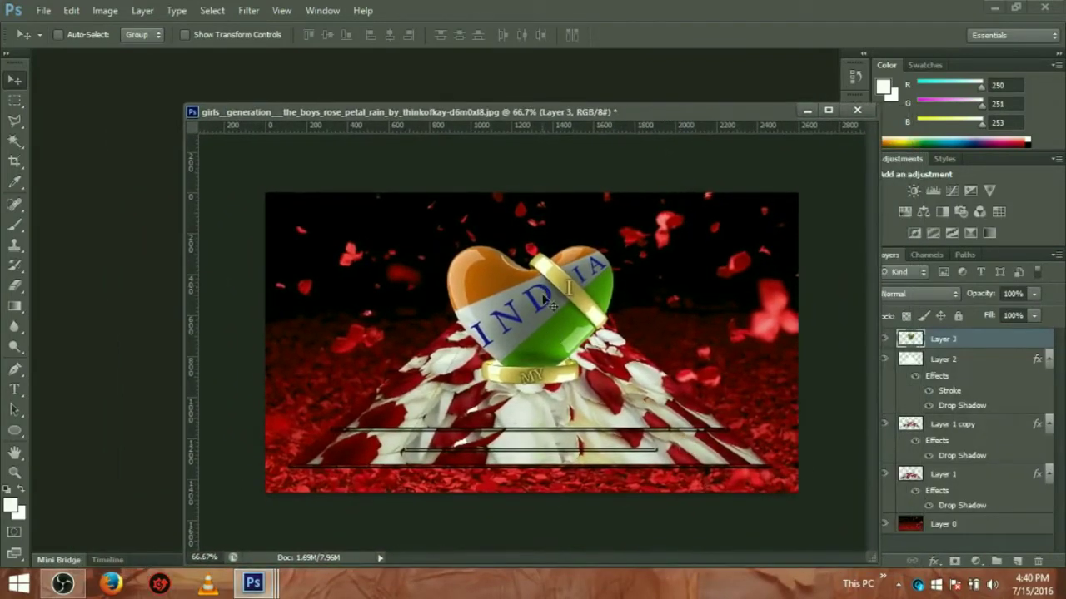
# Step: Nudge Layer 3 slightly so the gold ring sits across the heart
pyautogui.moveTo(553, 315); pyautogui.dragTo(548, 326)
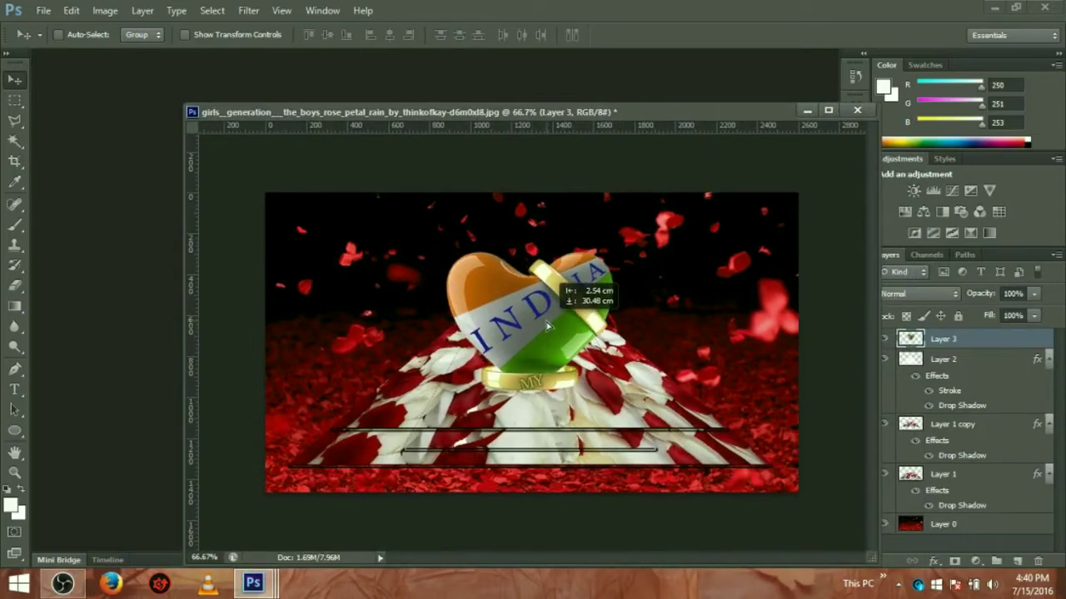
pyautogui.moveTo(547, 326); pyautogui.dragTo(545, 320)
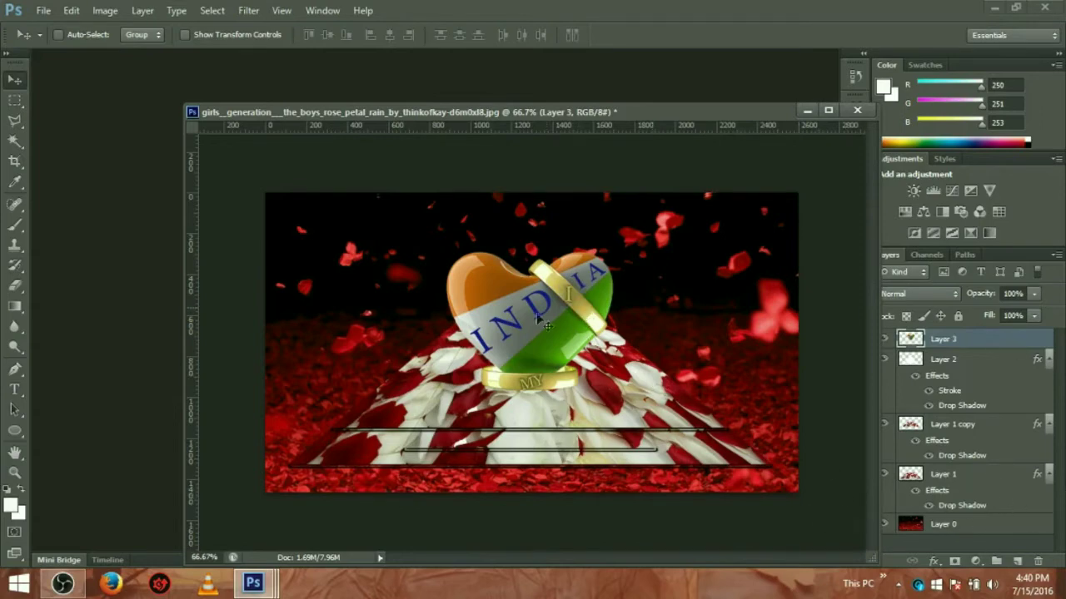
pyautogui.moveTo(536, 331); pyautogui.dragTo(540, 337)
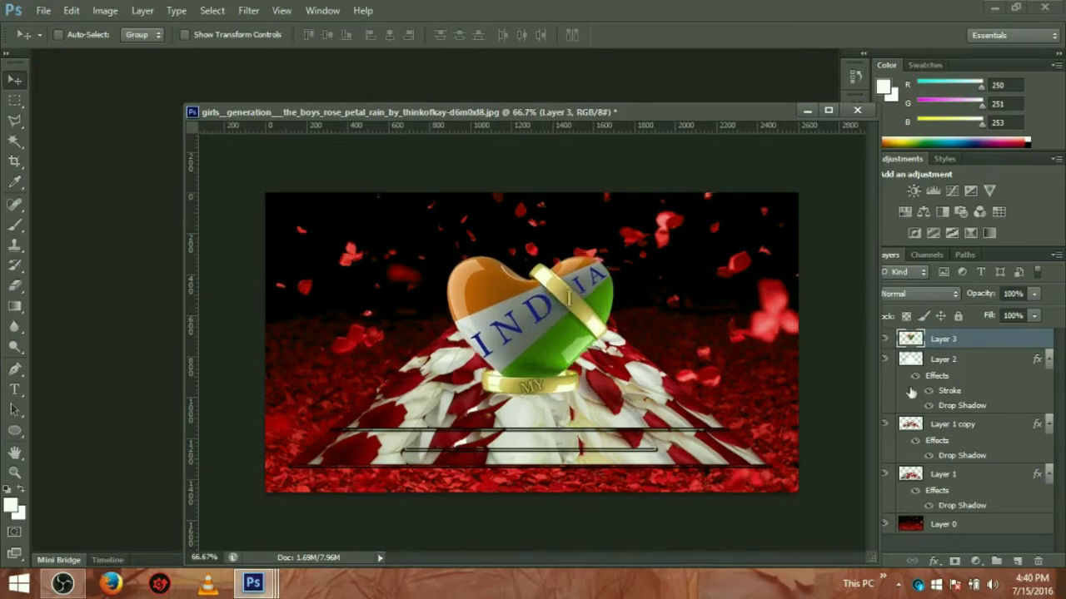
pyautogui.click(43, 11)
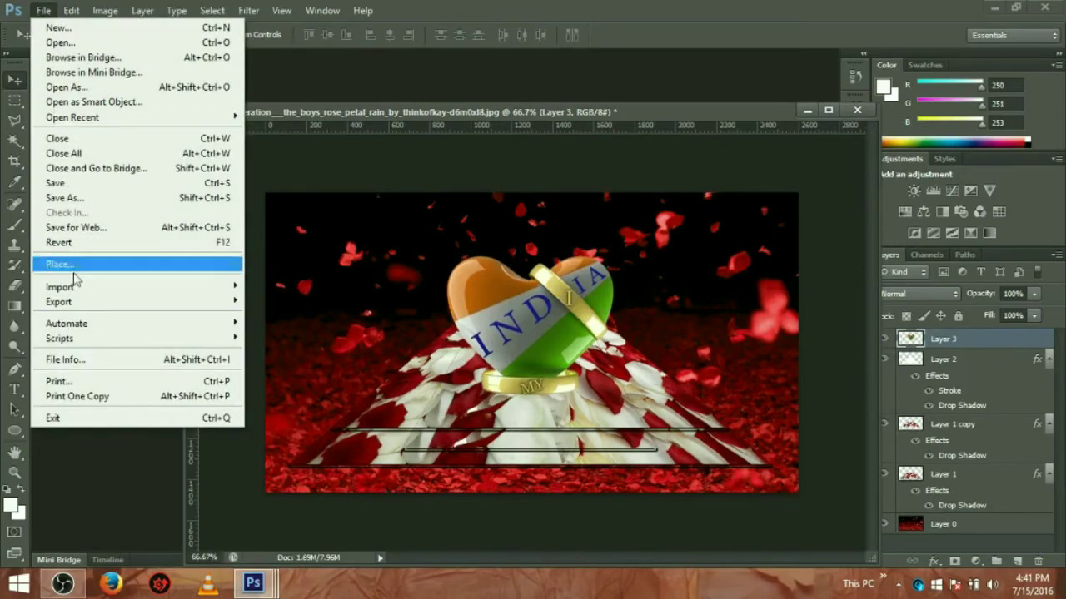
# Step: Open ROTO.jpg, the grey Roto Artist swirl graphic, from the Images folder
pyautogui.click(195, 43)
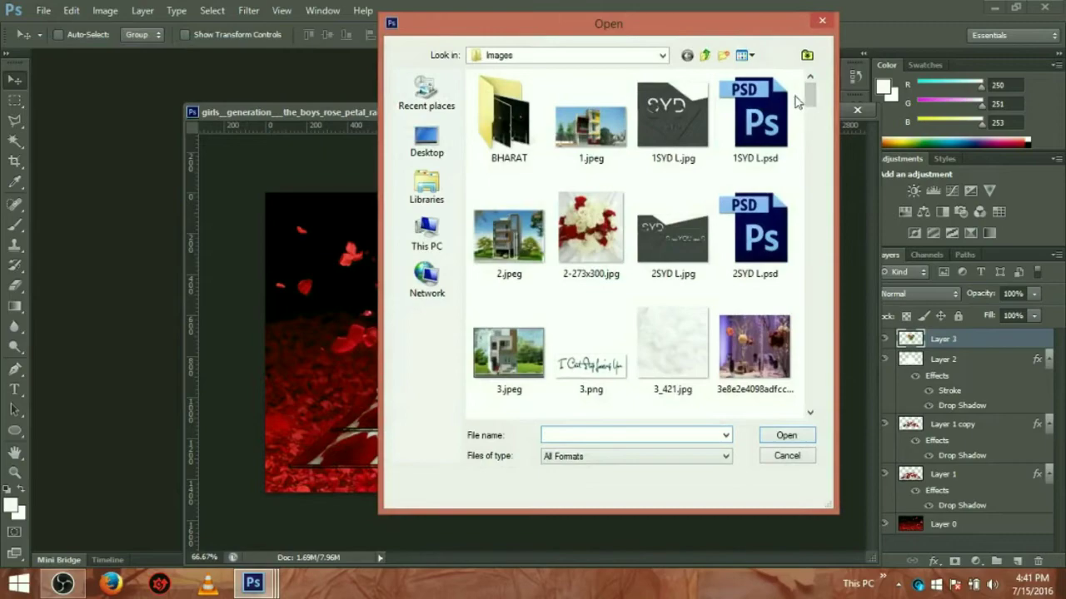
pyautogui.moveTo(809, 95)
pyautogui.mouseDown()
pyautogui.moveTo(812, 213)
pyautogui.moveTo(807, 138)
pyautogui.moveTo(797, 142)
pyautogui.moveTo(794, 119)
pyautogui.moveTo(782, 318)
pyautogui.mouseUp()
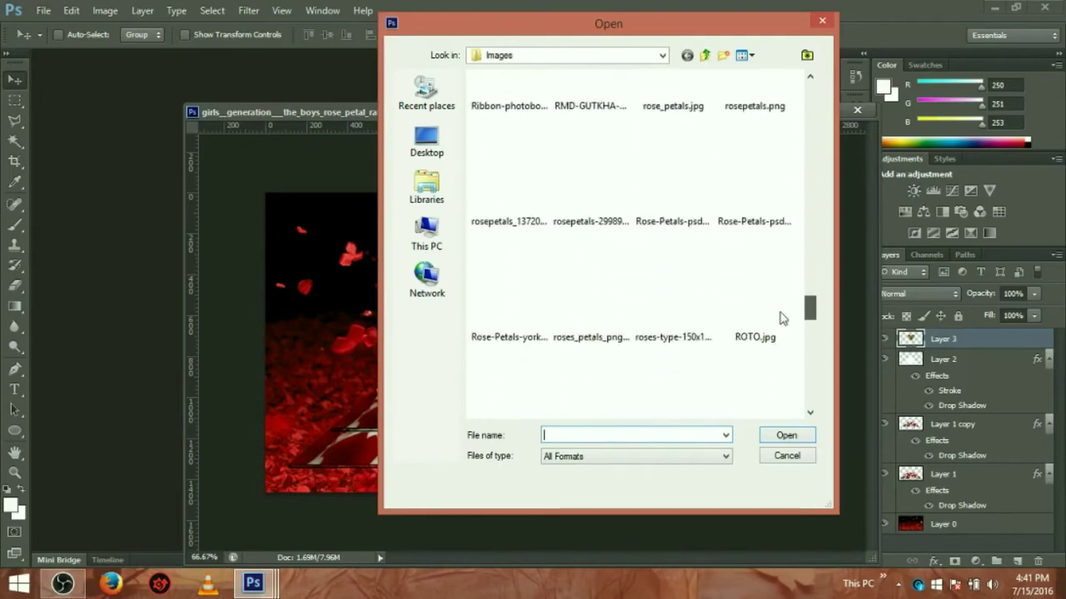
pyautogui.click(782, 318)
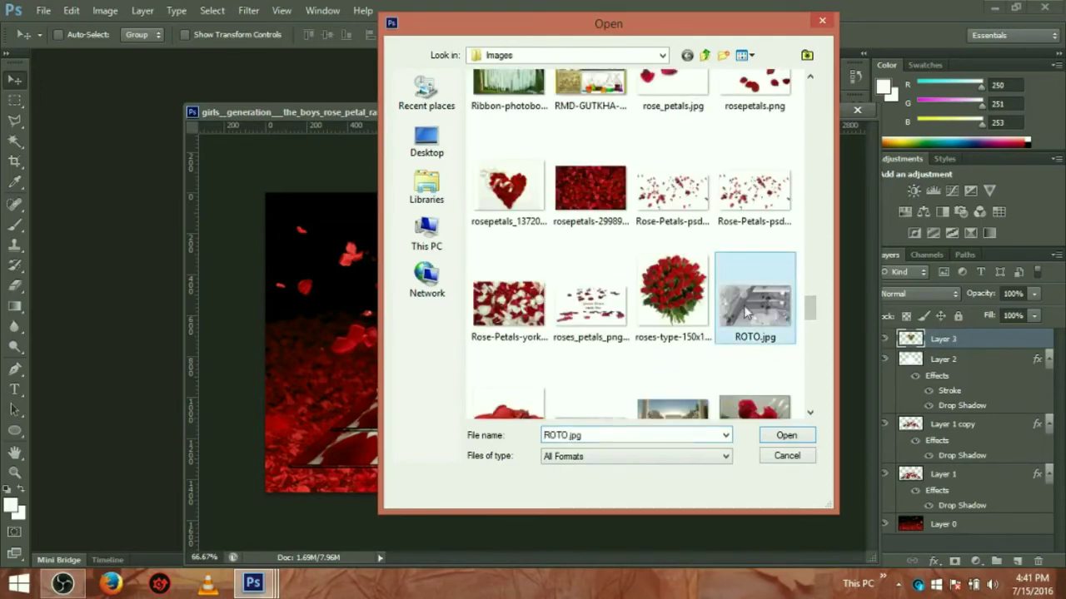
pyautogui.click(789, 439)
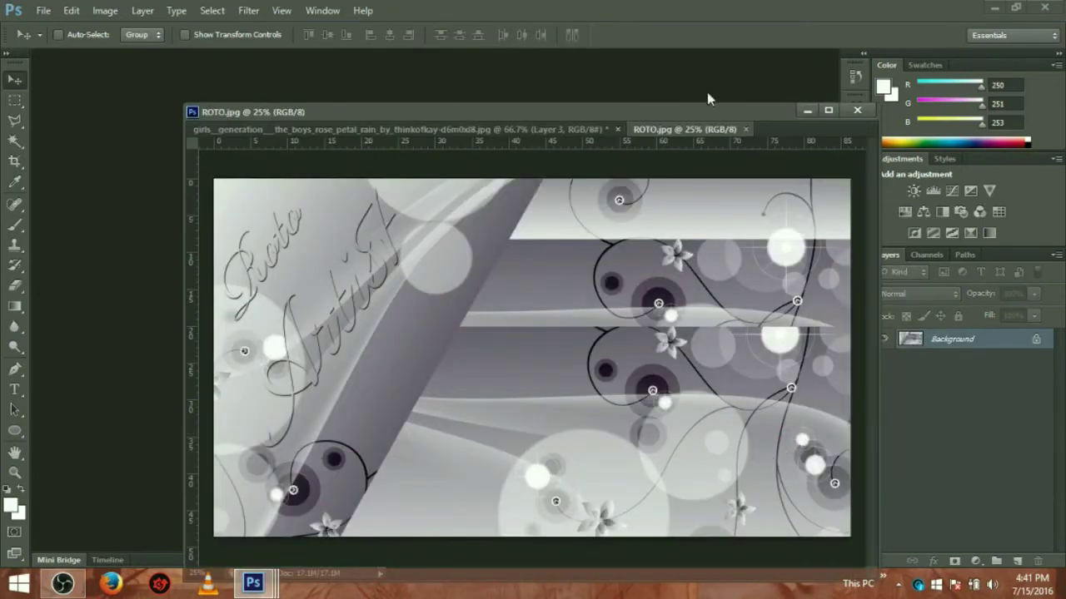
# Step: Float ROTO.jpg in its own window and unlock its background into Layer 0
pyautogui.rightClick(700, 130)
pyautogui.click(743, 194)
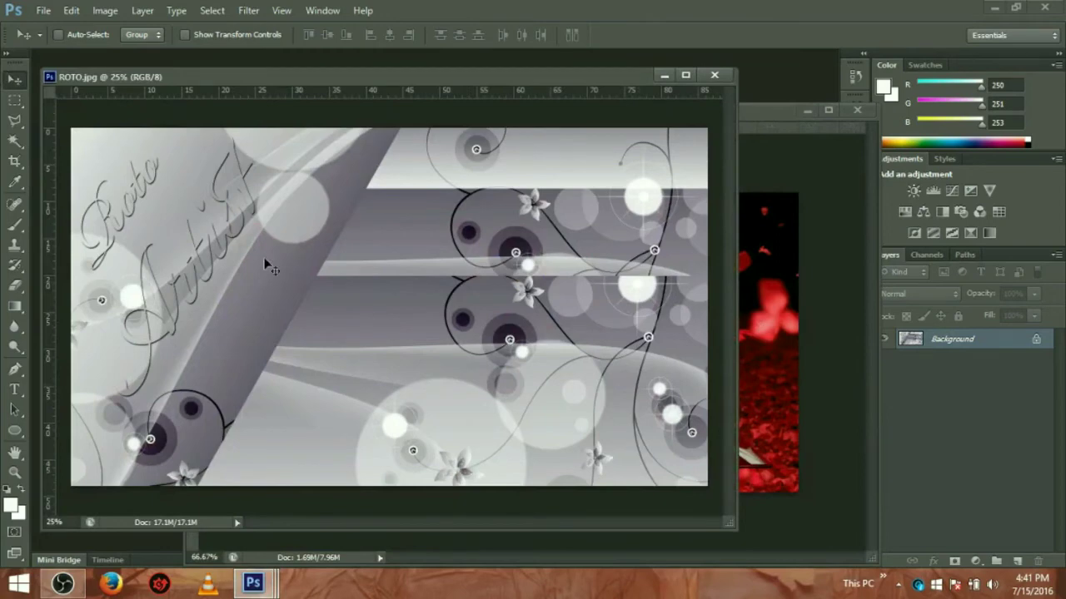
pyautogui.moveTo(264, 261); pyautogui.dragTo(583, 244)
pyautogui.click(518, 222)
pyautogui.doubleClick(1032, 340)
pyautogui.click(671, 183)
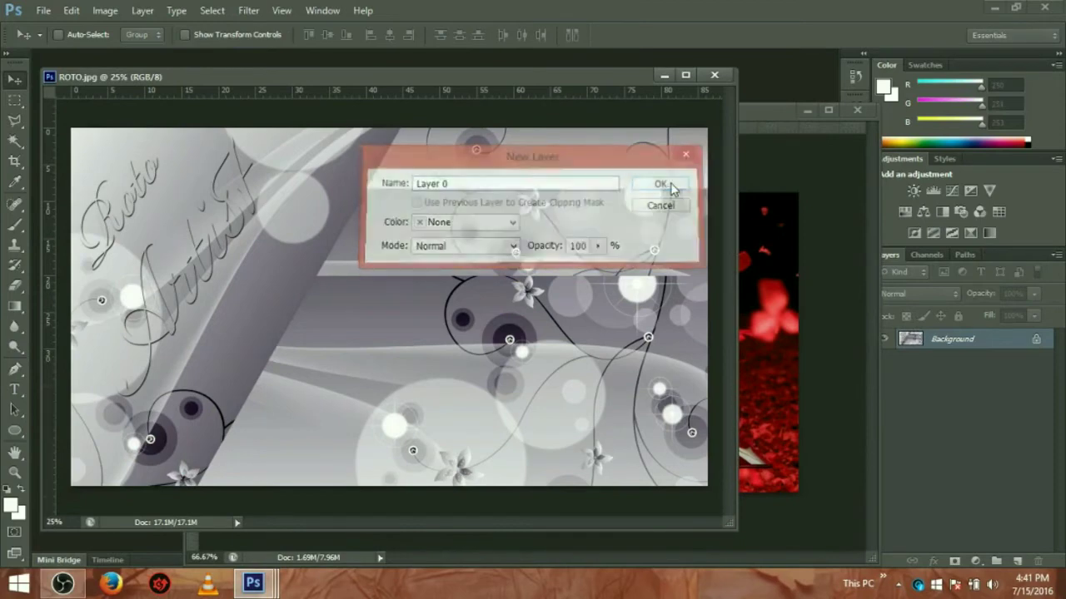
# Step: Drag the ROTO image into the rose-petal document as Layer 4 and close ROTO.jpg unsaved
pyautogui.moveTo(247, 292)
pyautogui.mouseDown()
pyautogui.moveTo(764, 342)
pyautogui.moveTo(671, 352)
pyautogui.mouseUp()
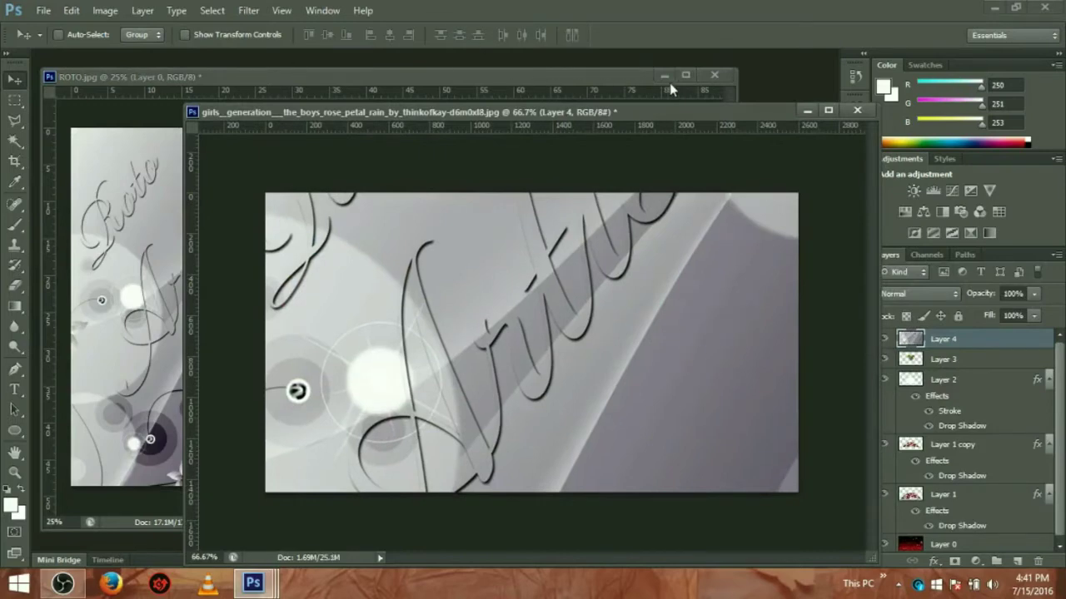
pyautogui.click(724, 77)
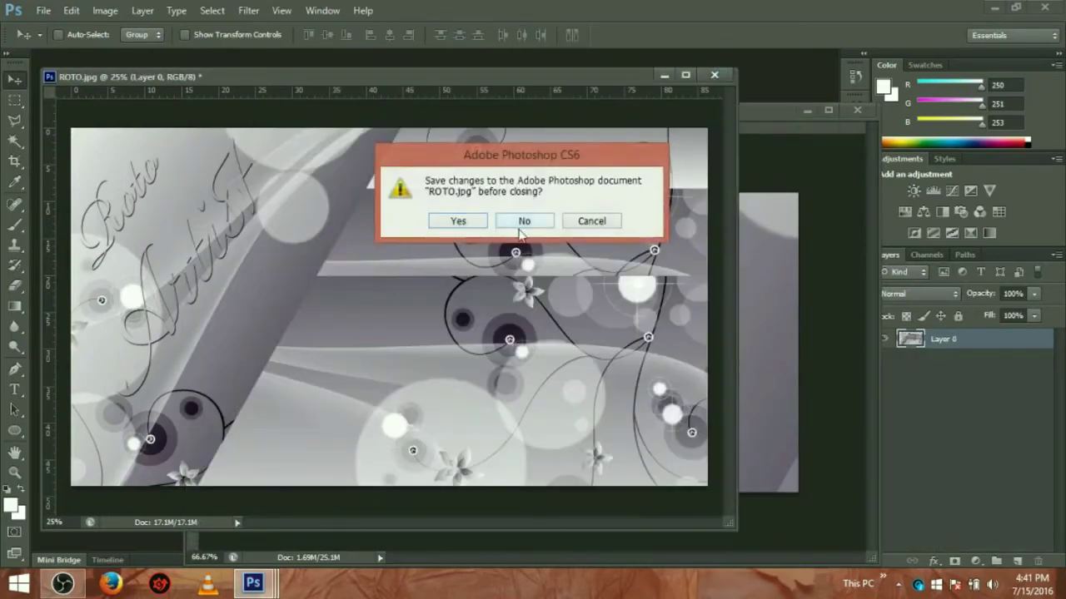
pyautogui.click(524, 223)
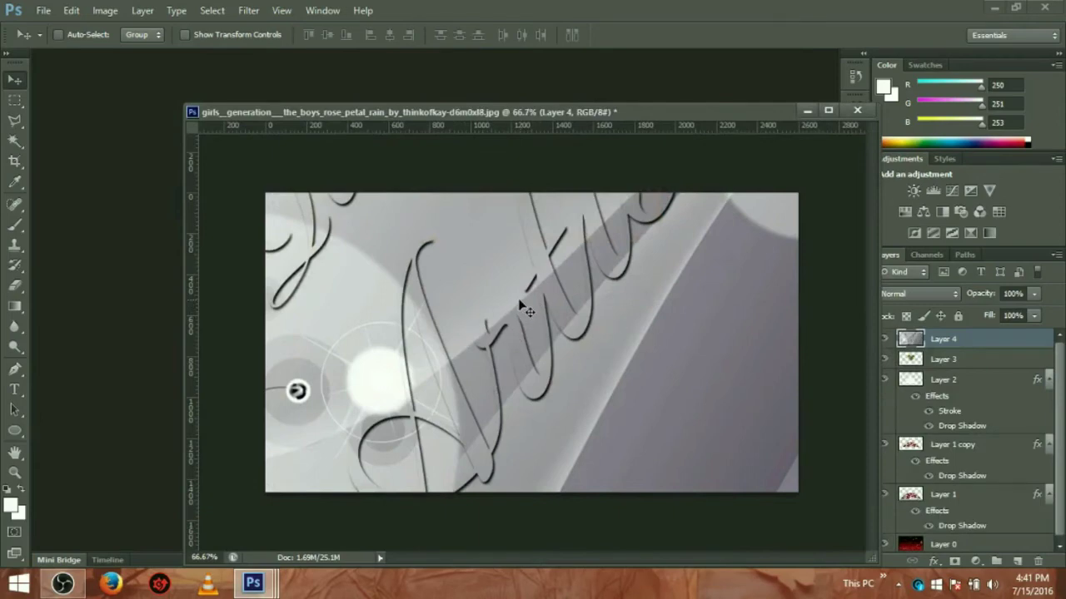
# Step: Scale Layer 4's Roto Artist graphic to about 33.27% by 33.28% to cover the canvas, then apply
pyautogui.hotkey('ctrl', 't')
pyautogui.moveTo(275, 172); pyautogui.dragTo(308, 416)
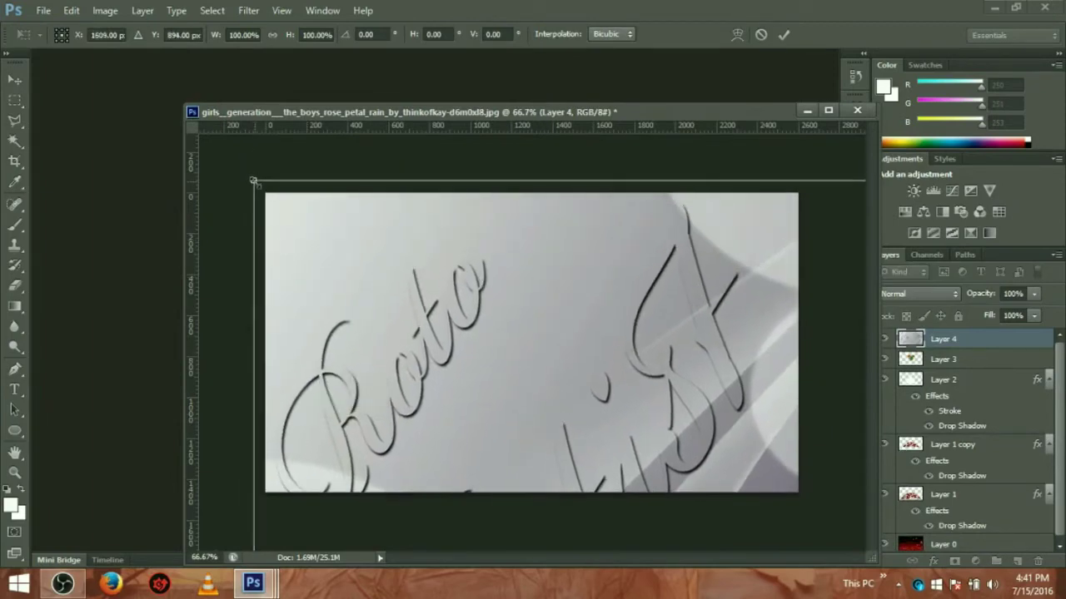
pyautogui.moveTo(256, 181)
pyautogui.mouseDown()
pyautogui.moveTo(434, 243)
pyautogui.moveTo(308, 171)
pyautogui.moveTo(230, 210)
pyautogui.mouseUp()
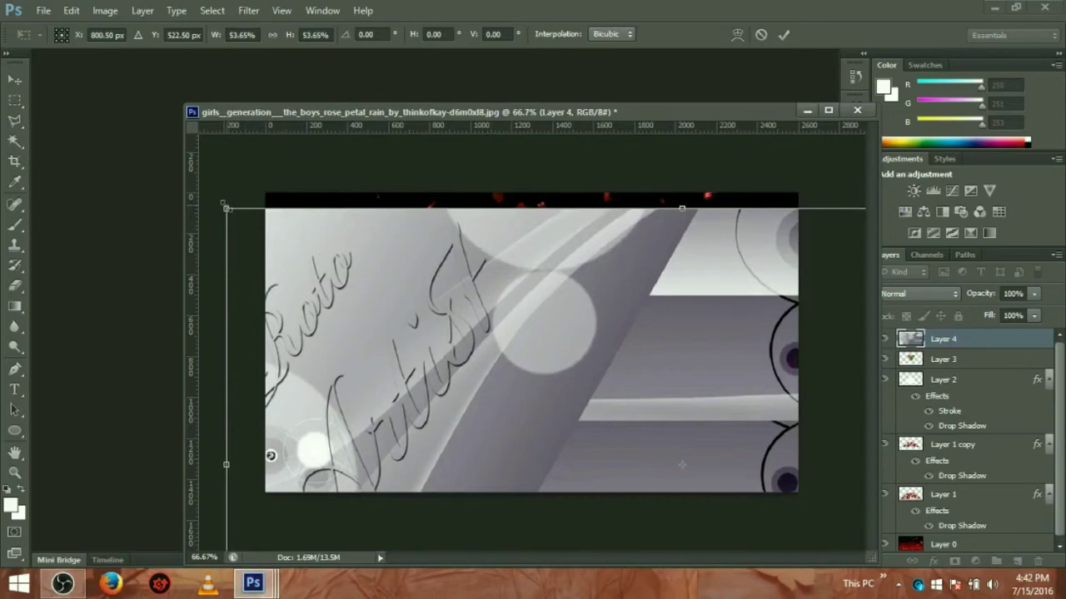
pyautogui.moveTo(226, 208); pyautogui.dragTo(540, 385)
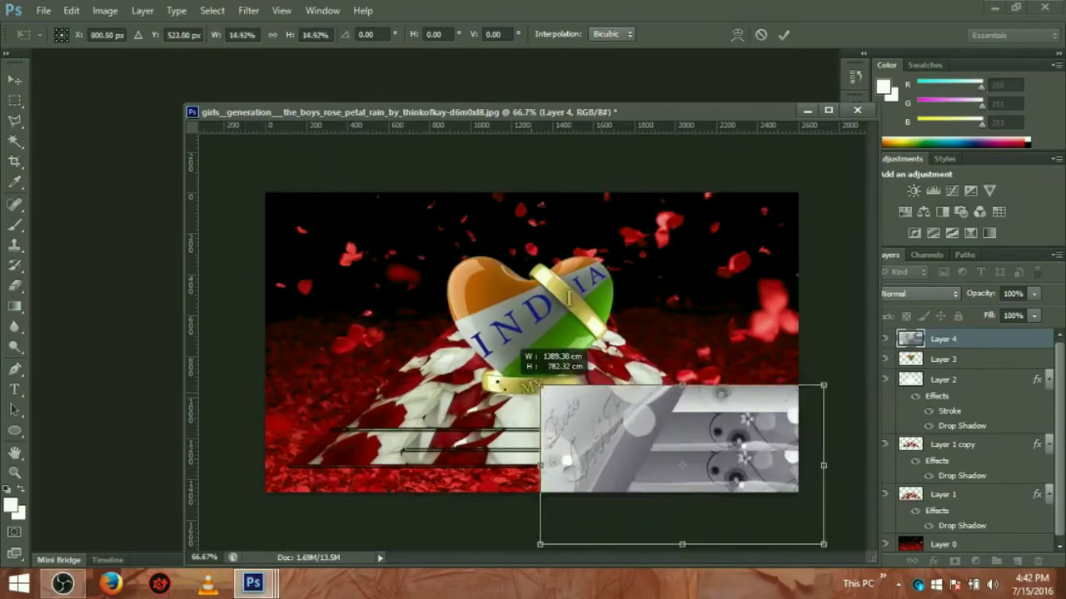
pyautogui.moveTo(540, 386); pyautogui.dragTo(364, 287)
pyautogui.moveTo(506, 380); pyautogui.dragTo(442, 293)
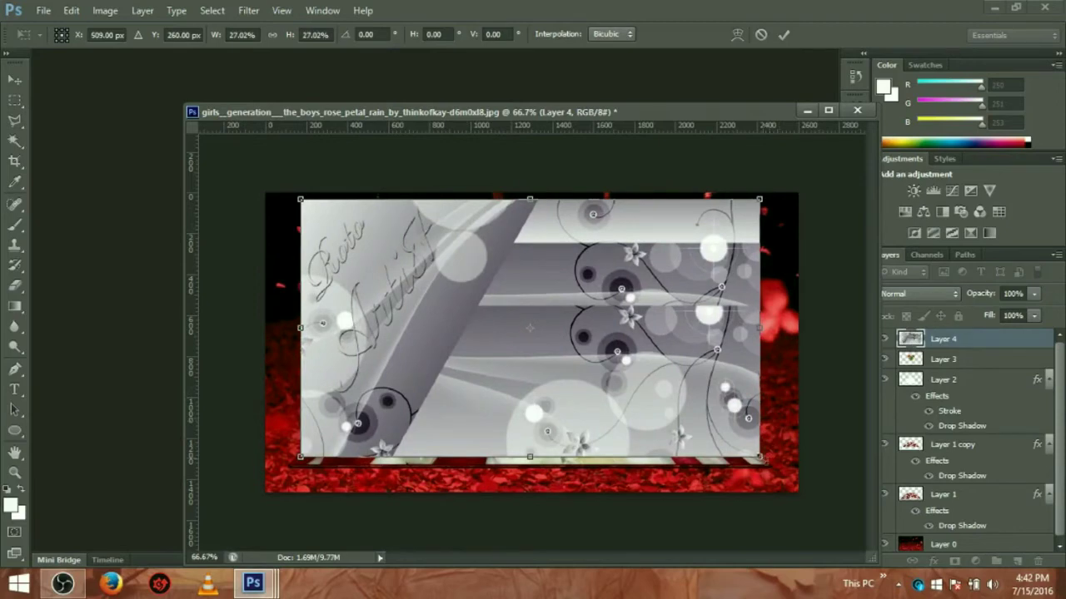
pyautogui.moveTo(758, 457); pyautogui.dragTo(796, 490)
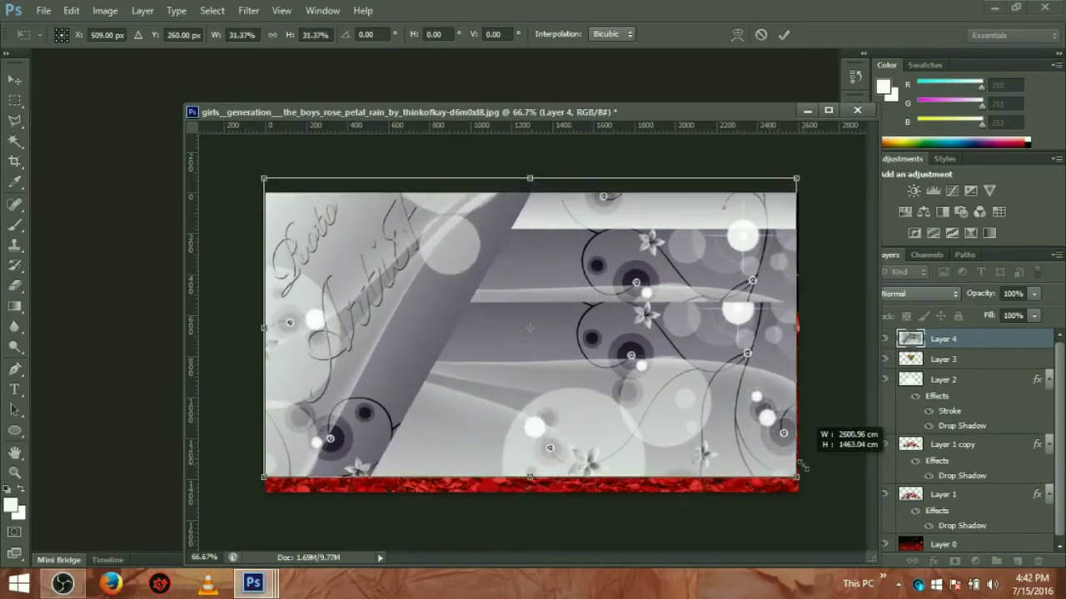
pyautogui.moveTo(690, 370); pyautogui.dragTo(687, 387)
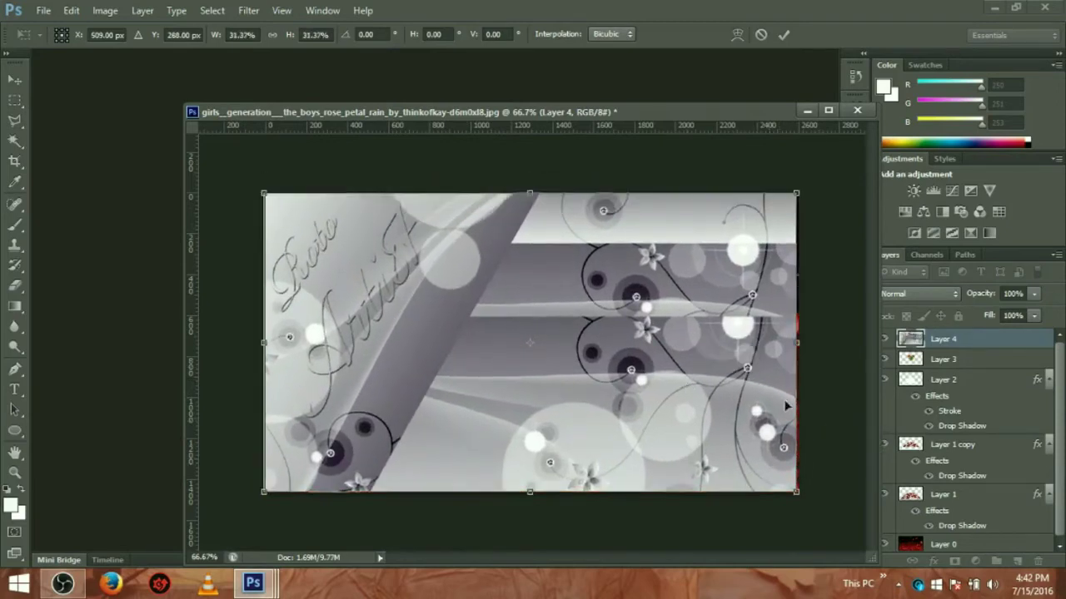
pyautogui.moveTo(795, 491); pyautogui.dragTo(812, 500)
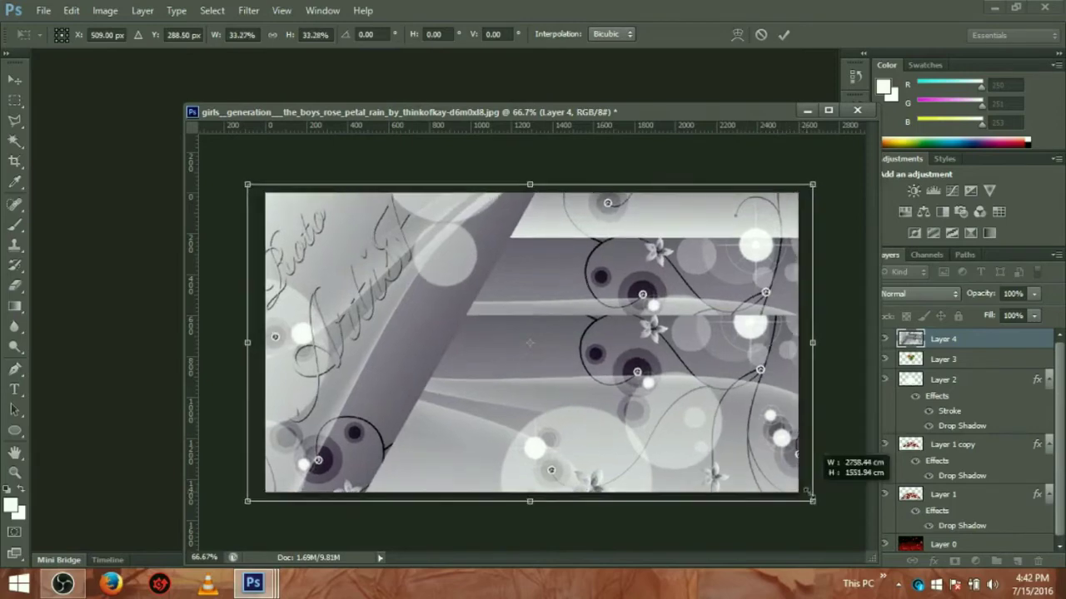
pyautogui.moveTo(664, 417); pyautogui.dragTo(672, 422)
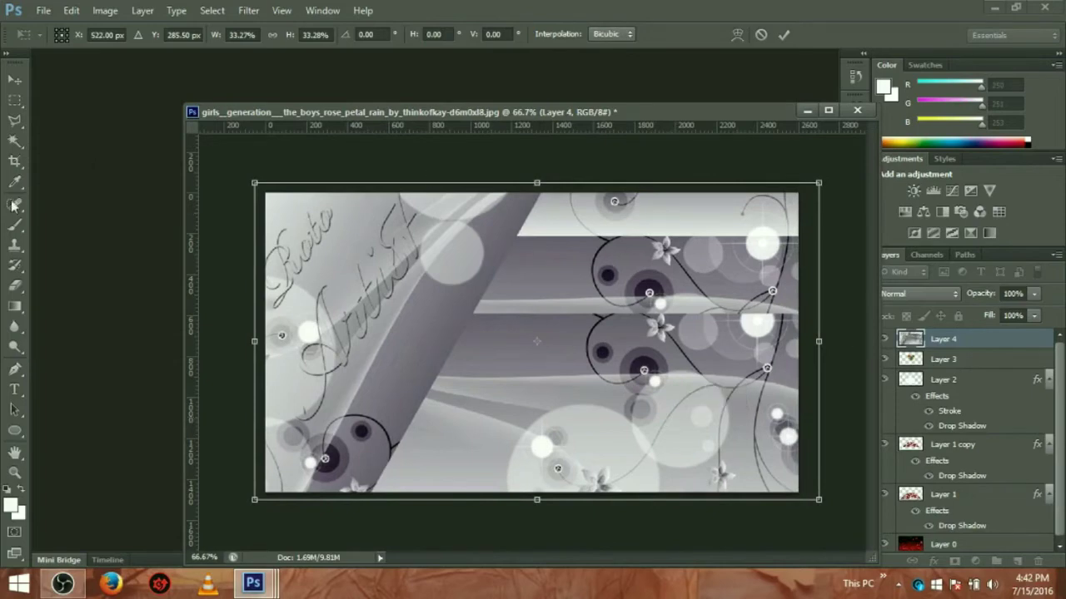
pyautogui.click(9, 77)
pyautogui.click(460, 220)
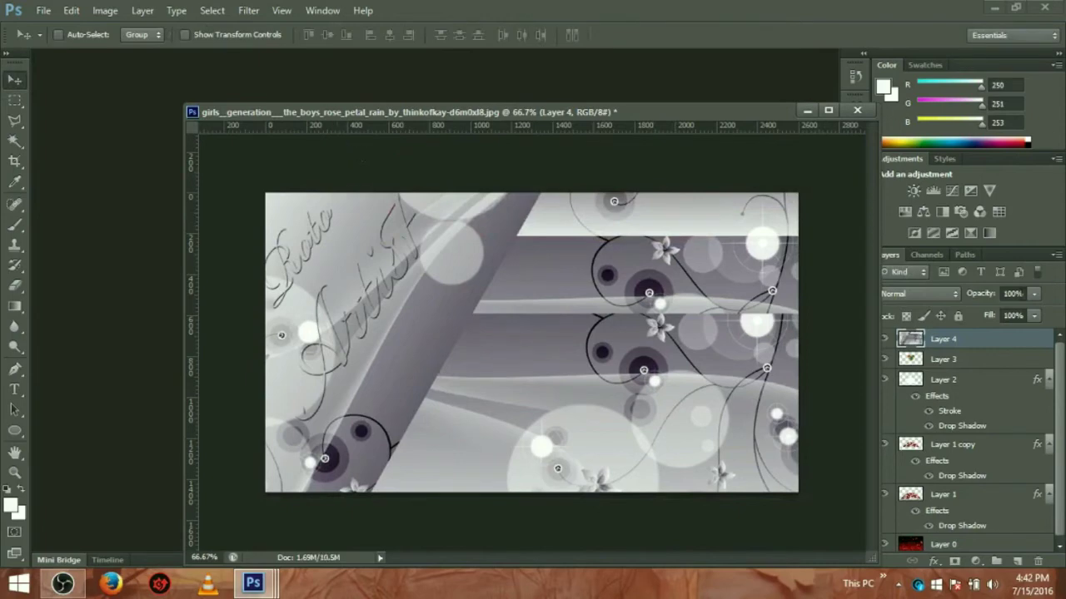
# Step: Move Layer 4 down the layer stack to sit just above Layer 0
pyautogui.moveTo(991, 381)
pyautogui.mouseDown()
pyautogui.moveTo(999, 542)
pyautogui.moveTo(991, 544)
pyautogui.mouseUp()
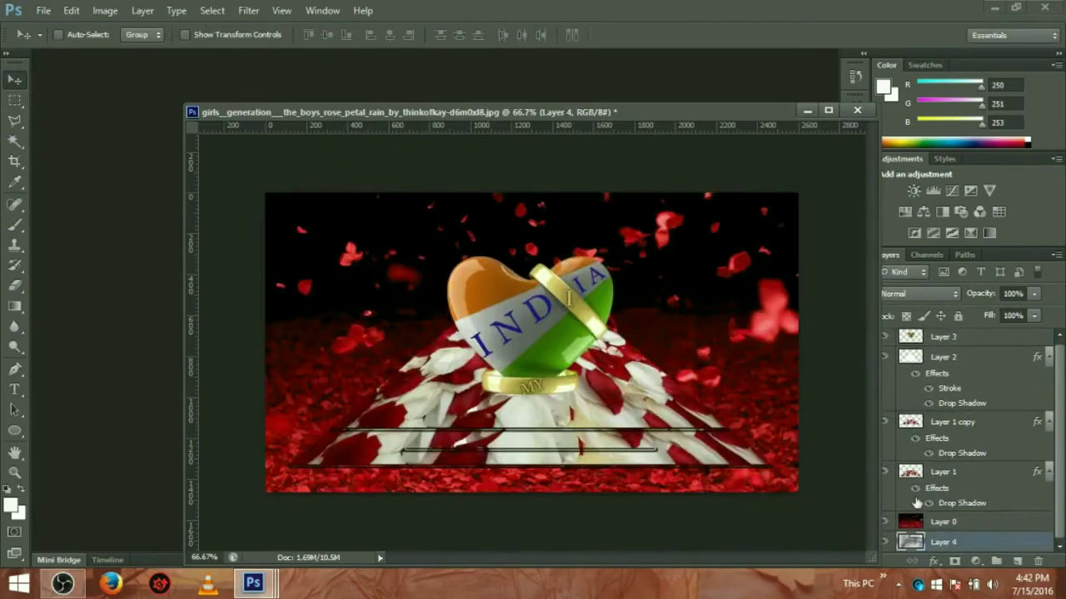
pyautogui.moveTo(957, 545); pyautogui.dragTo(947, 524)
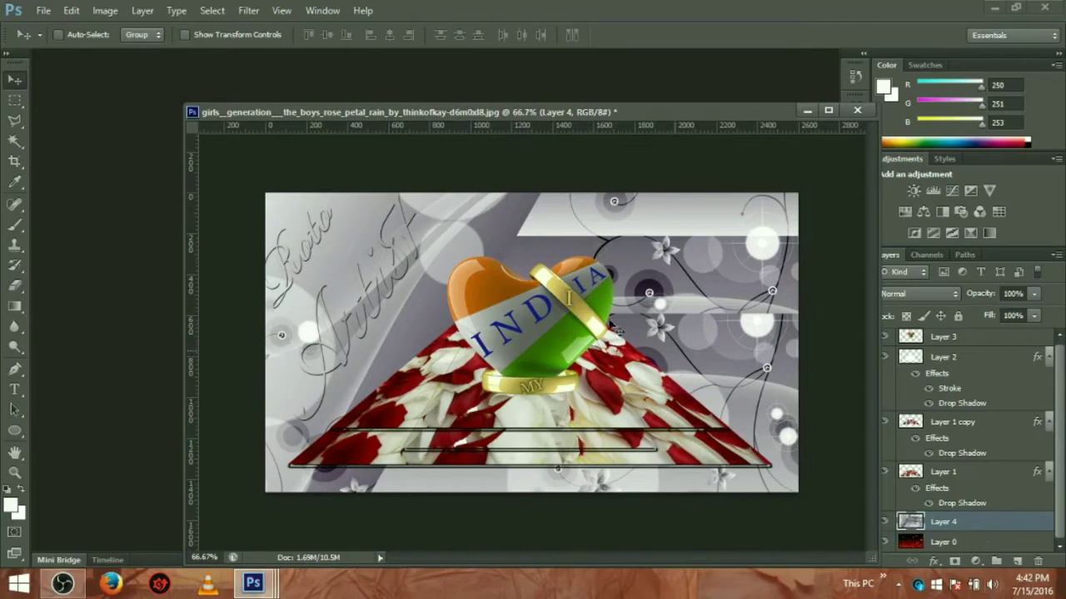
pyautogui.click(13, 102)
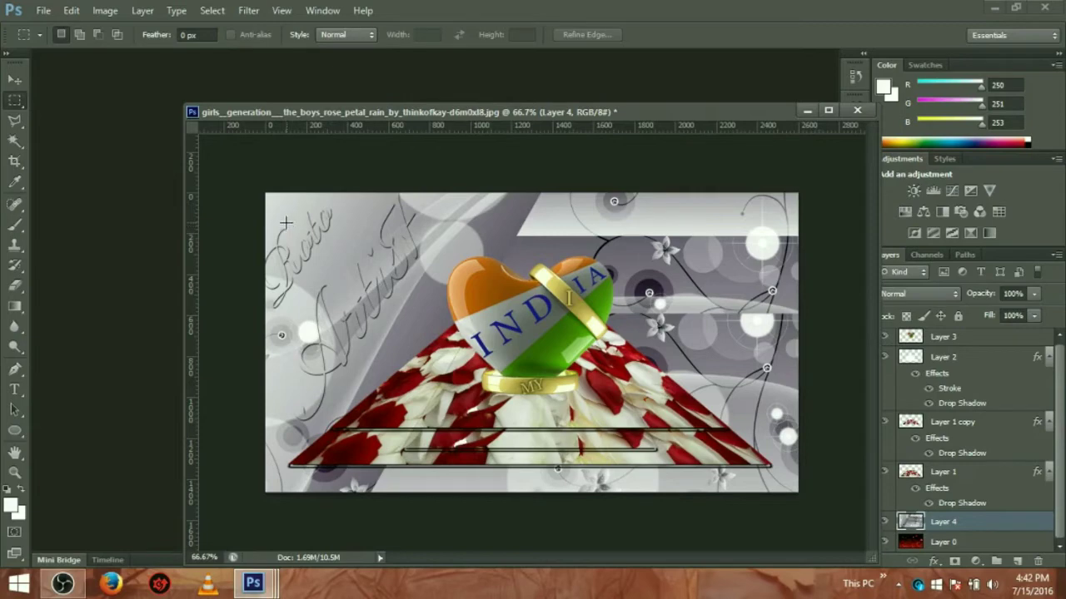
# Step: Select a large rectangle, add new Layer 5, fill the selection with white and deselect
pyautogui.moveTo(298, 225); pyautogui.dragTo(774, 472)
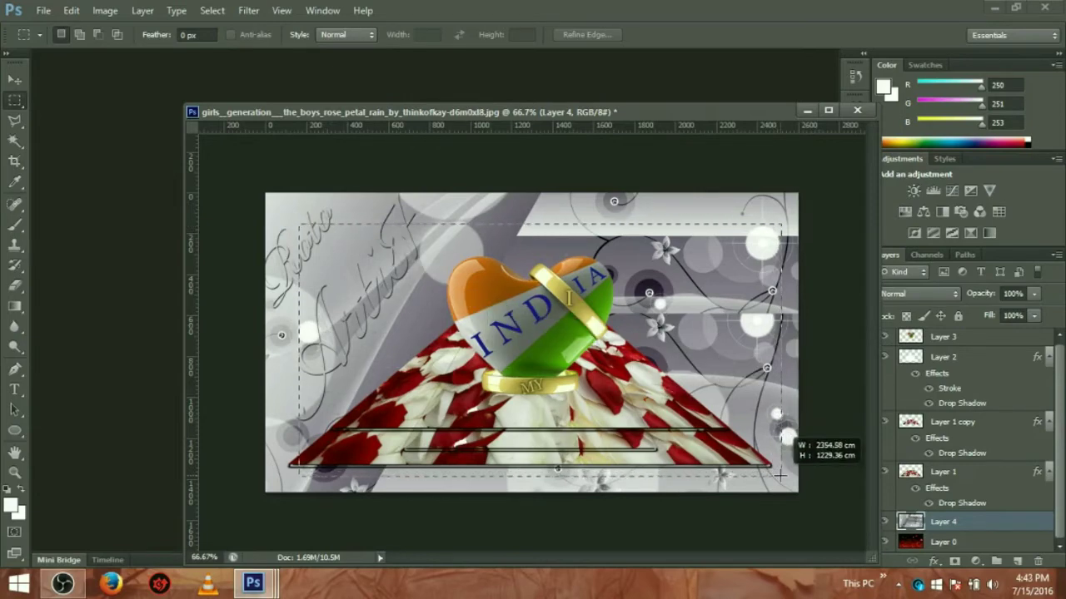
pyautogui.moveTo(774, 471)
pyautogui.mouseDown()
pyautogui.moveTo(779, 492)
pyautogui.moveTo(773, 481)
pyautogui.mouseUp()
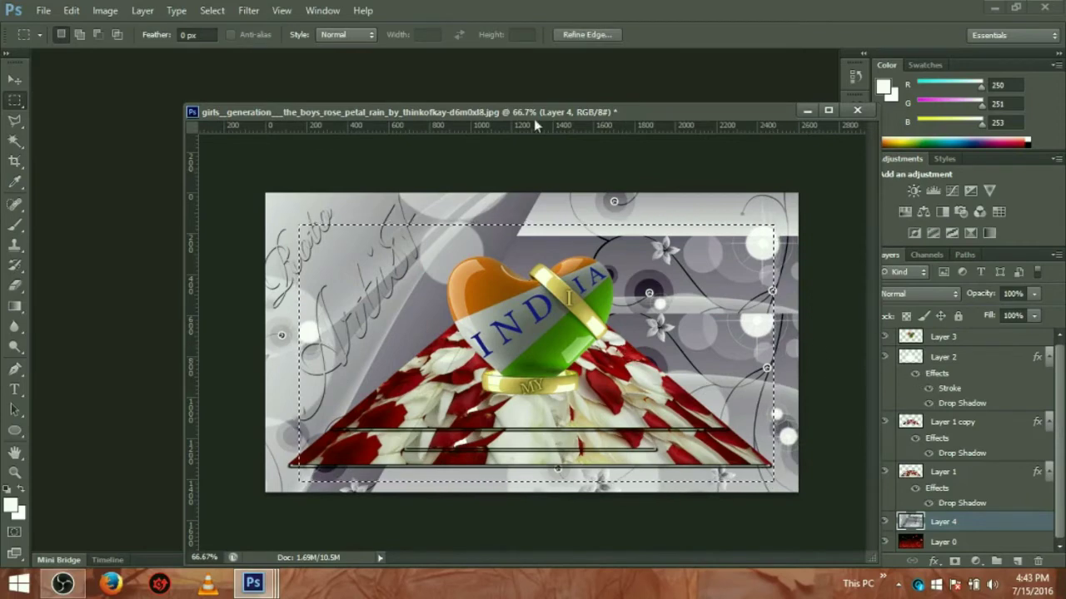
pyautogui.click(142, 10)
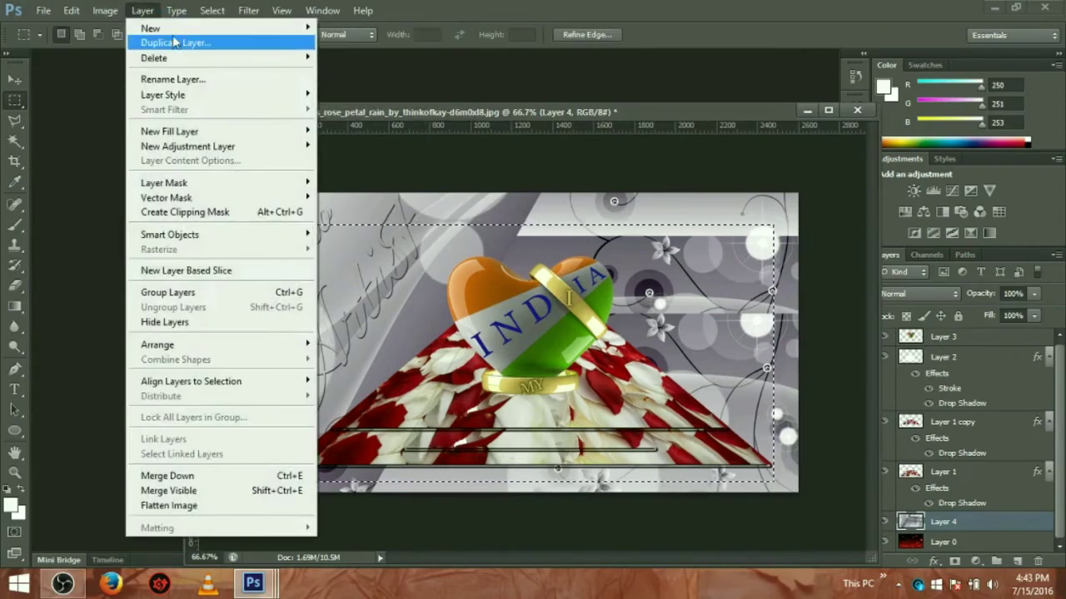
pyautogui.moveTo(151, 29)
pyautogui.click(404, 30)
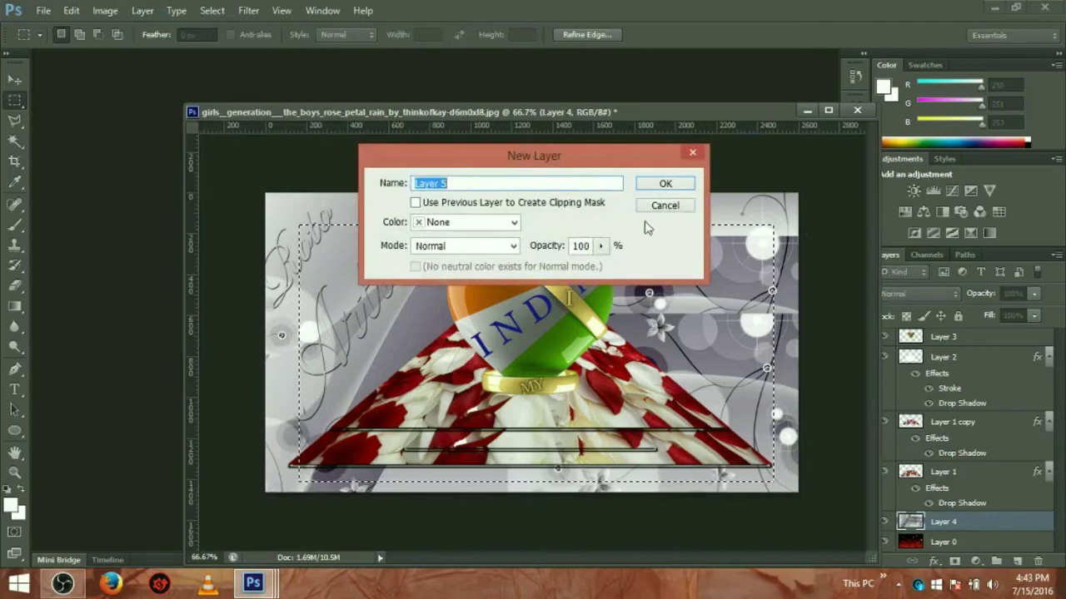
pyautogui.click(672, 186)
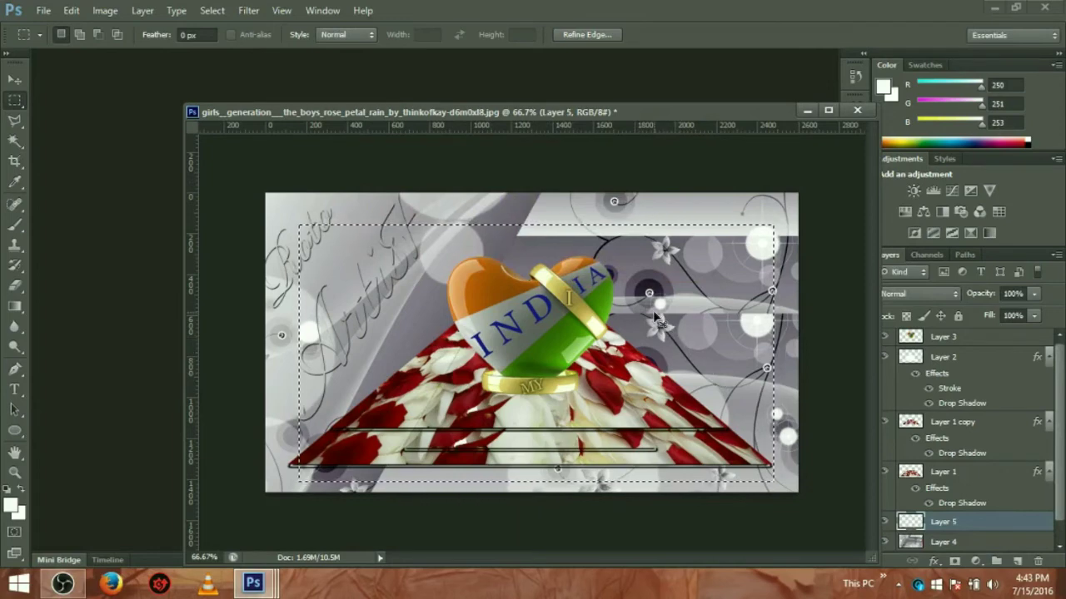
pyautogui.hotkey('alt', 'BackSpace')
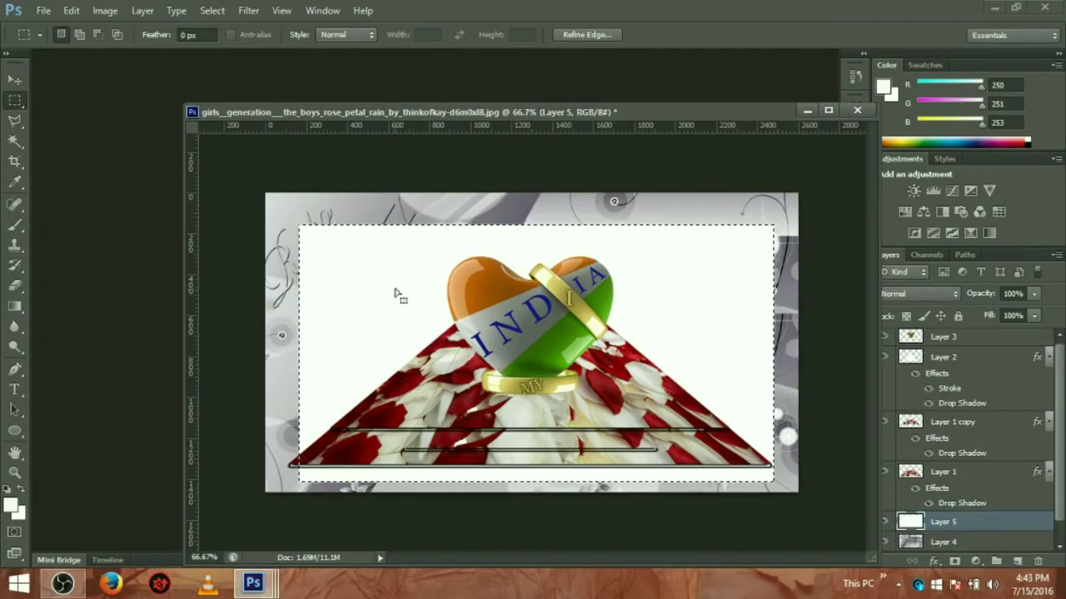
pyautogui.hotkey('ctrl', 'd')
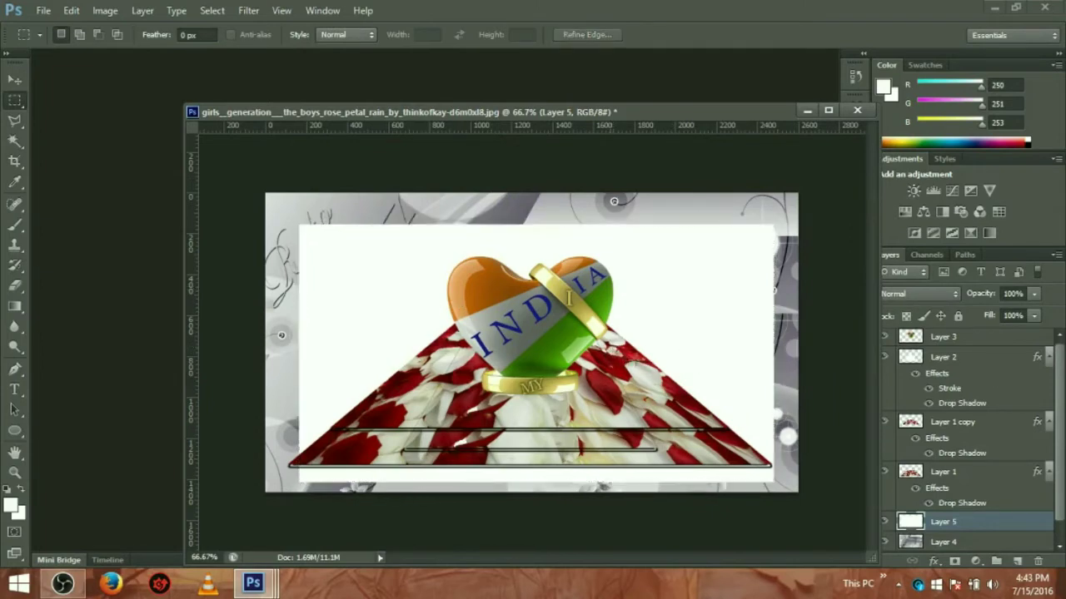
# Step: Add a 250 px Inside stroke at 2% opacity to Layer 5
pyautogui.click(934, 562)
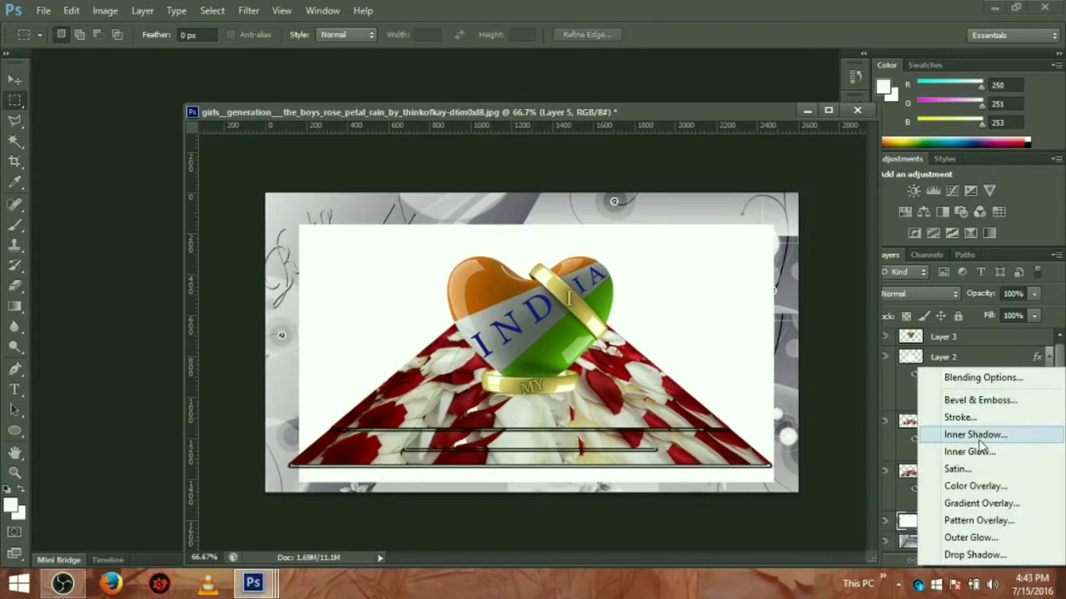
pyautogui.click(966, 418)
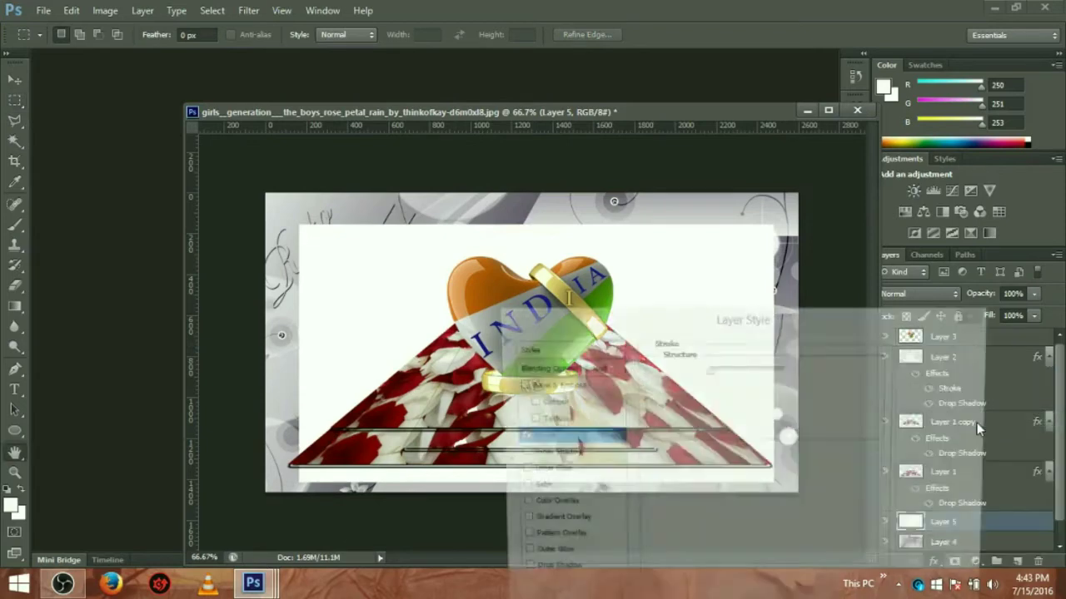
pyautogui.moveTo(709, 370); pyautogui.dragTo(785, 369)
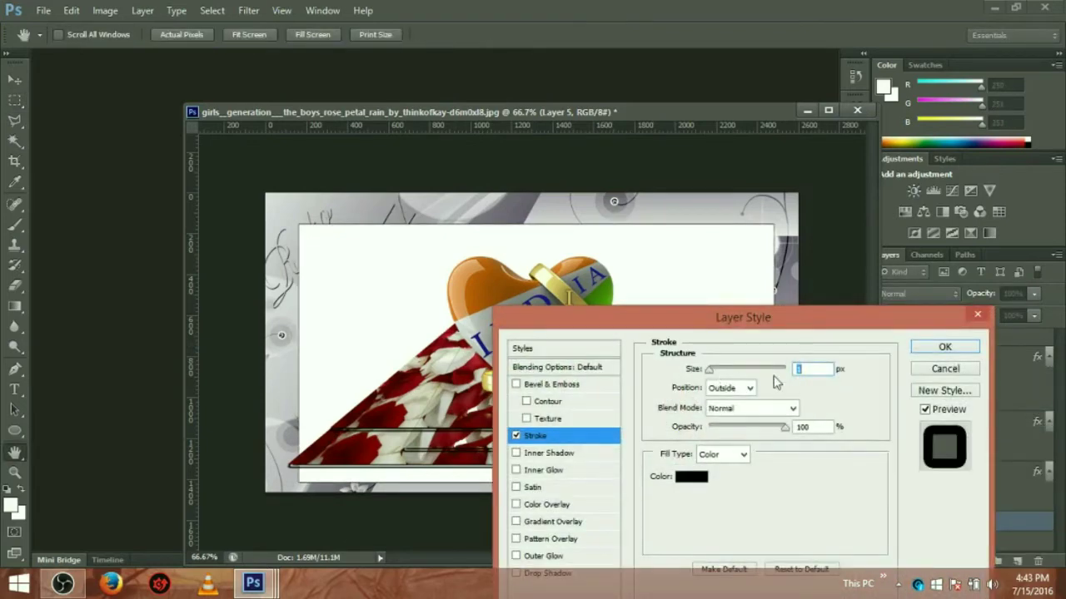
pyautogui.click(749, 389)
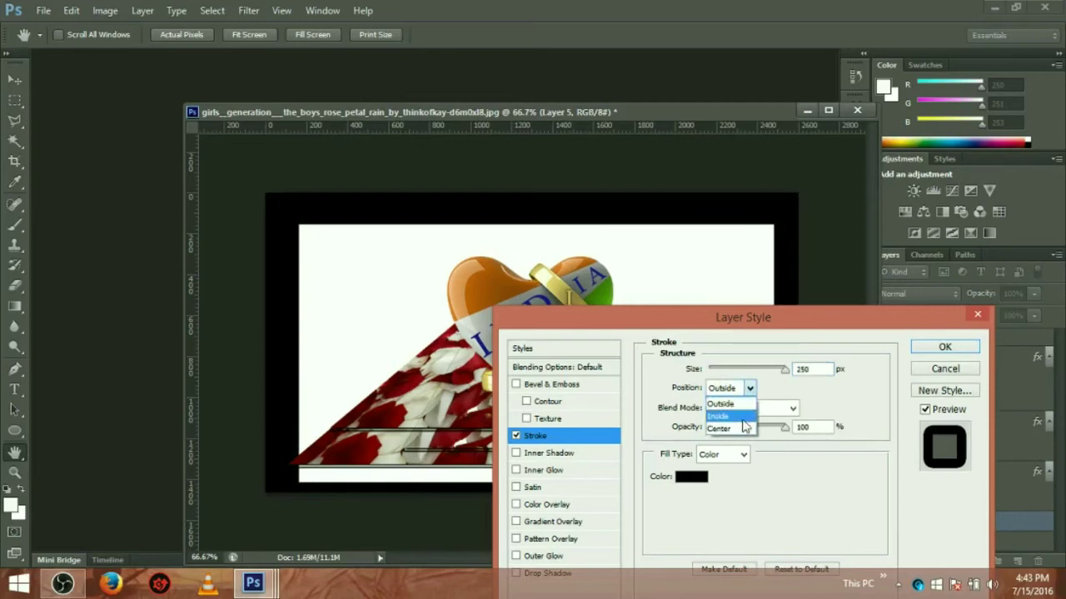
pyautogui.click(737, 415)
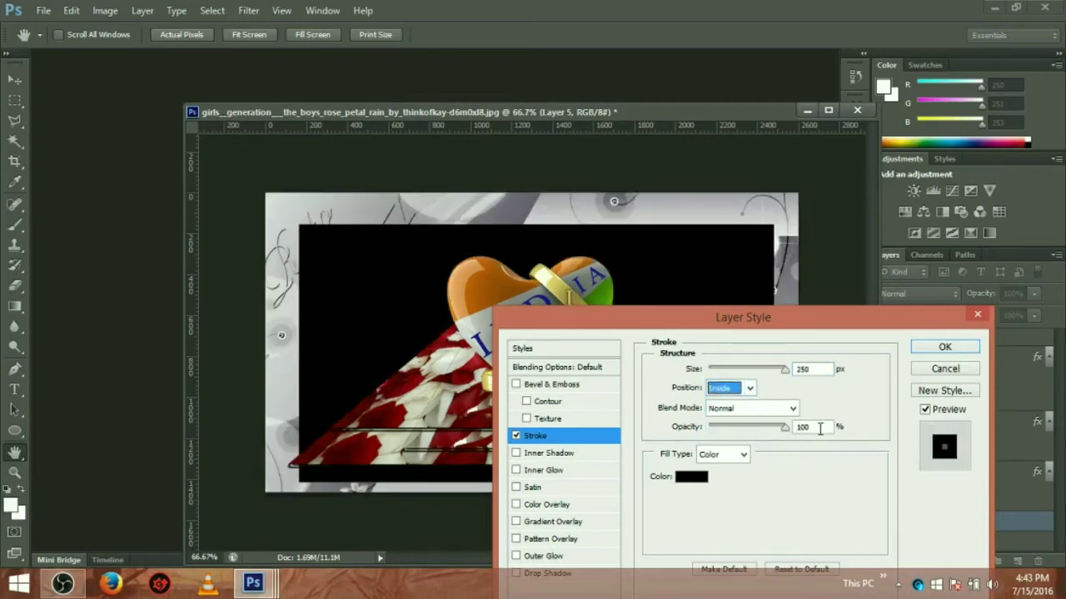
pyautogui.click(820, 429)
pyautogui.write('2')
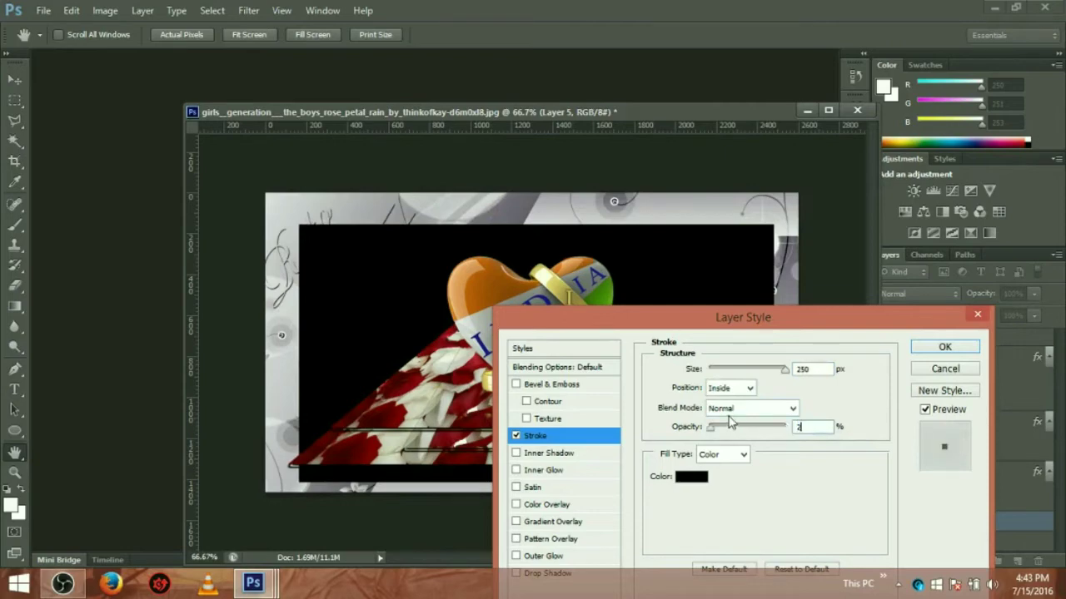
pyautogui.click(943, 348)
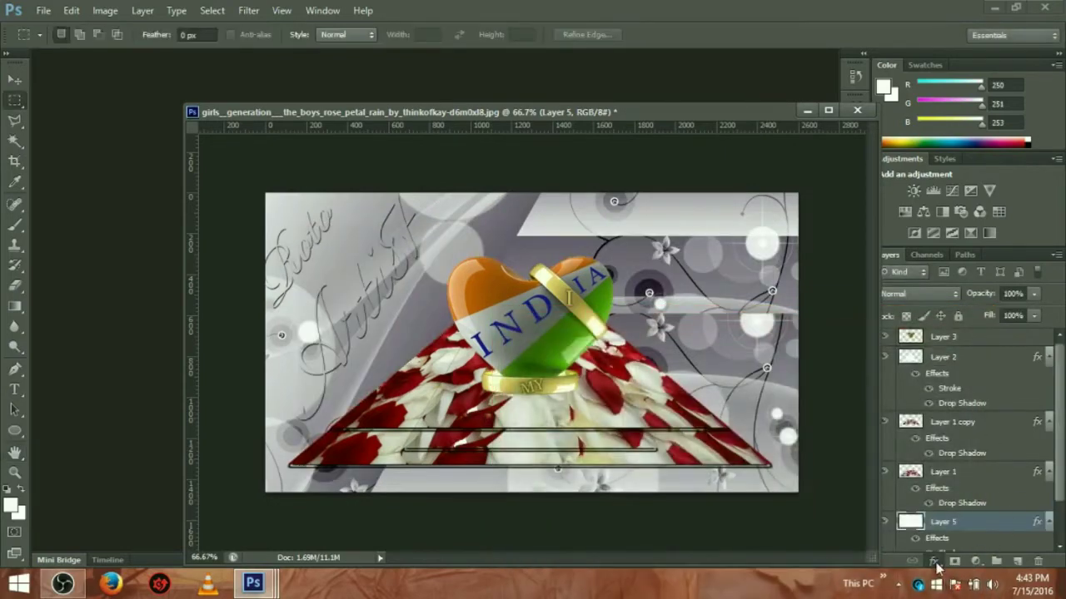
# Step: Add a drop shadow with 100% opacity, 5 px distance, 5 px size and a peaked contour
pyautogui.click(934, 563)
pyautogui.click(975, 553)
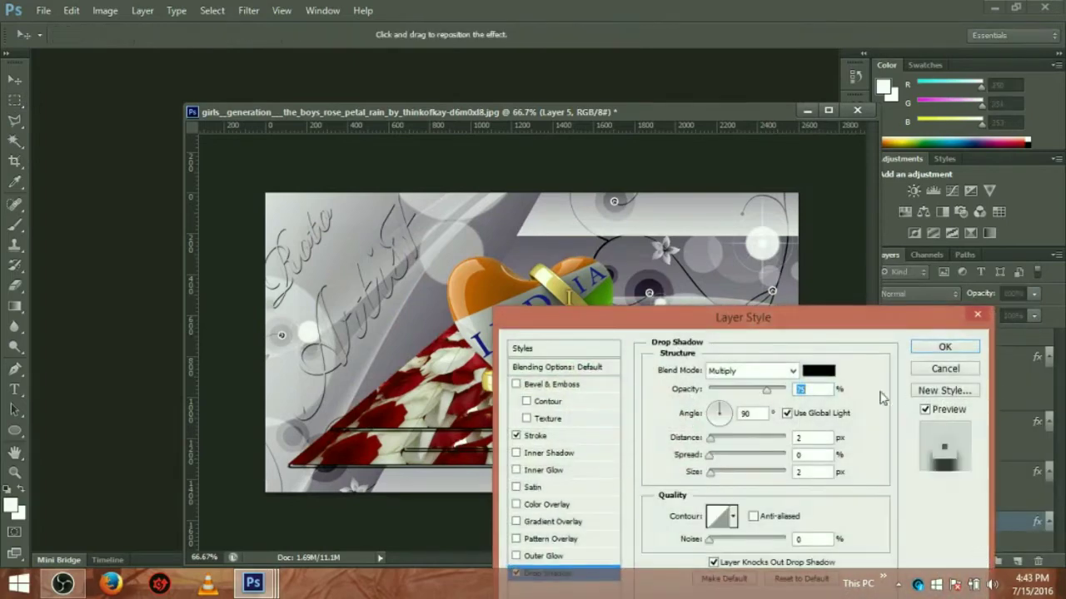
pyautogui.moveTo(768, 396); pyautogui.dragTo(786, 391)
pyautogui.click(804, 438)
pyautogui.write('5')
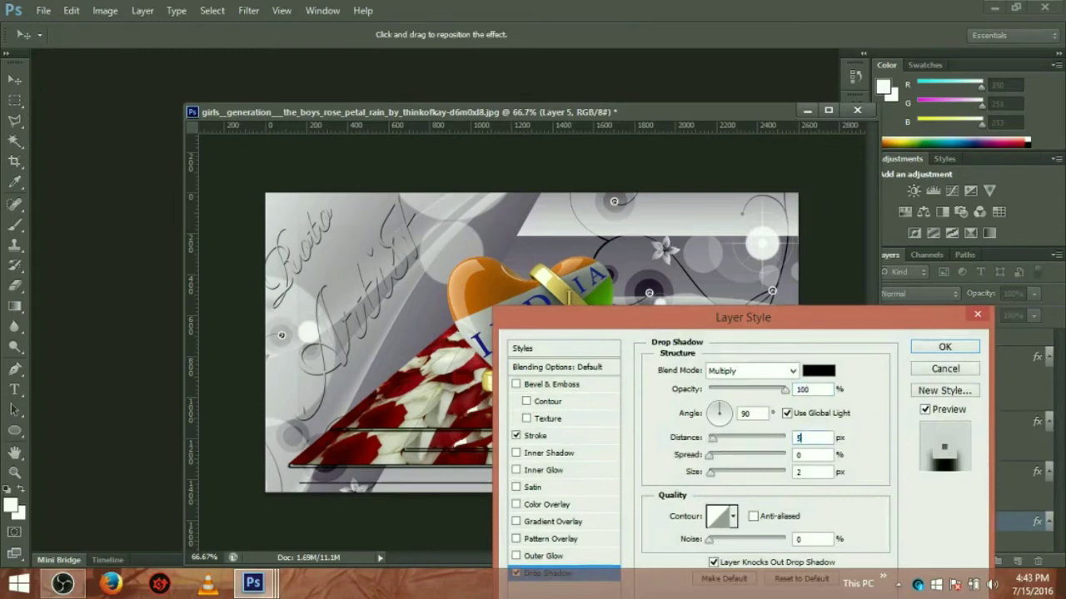
pyautogui.doubleClick(814, 472)
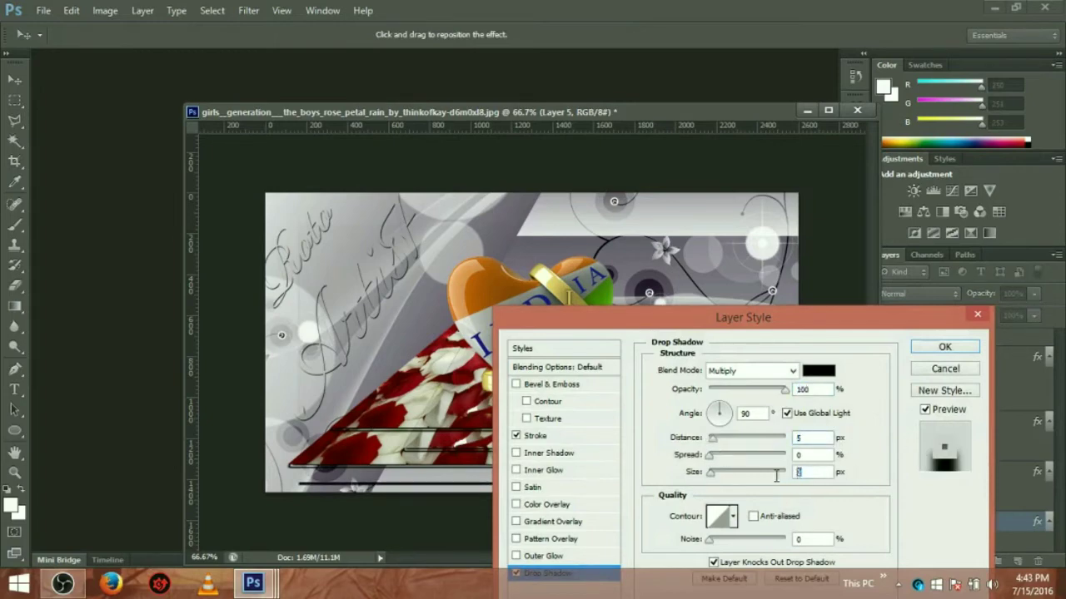
pyautogui.write('5')
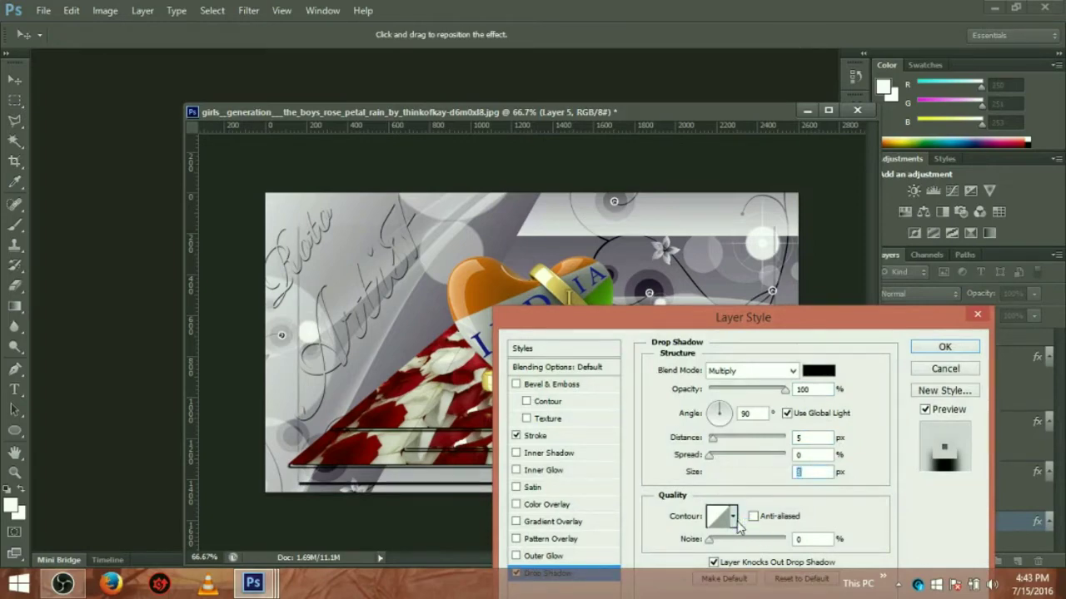
pyautogui.click(734, 518)
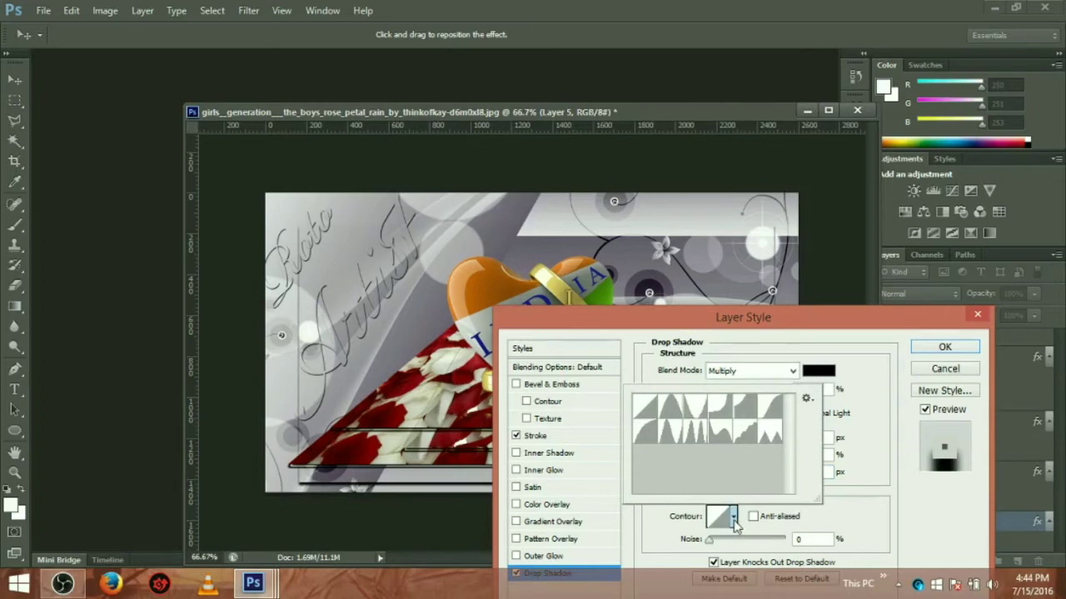
pyautogui.click(667, 436)
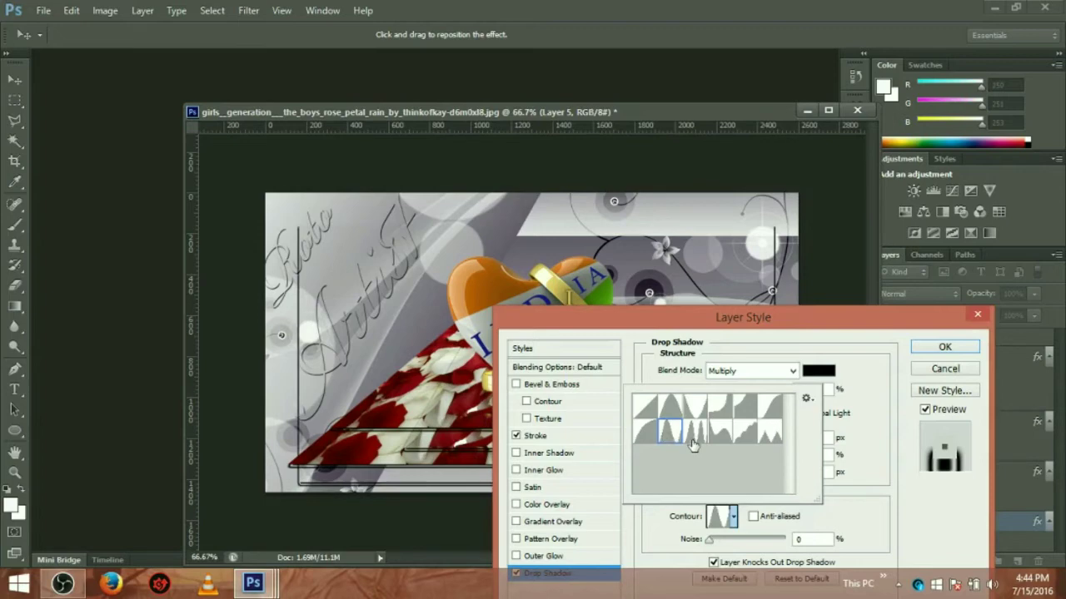
pyautogui.click(945, 351)
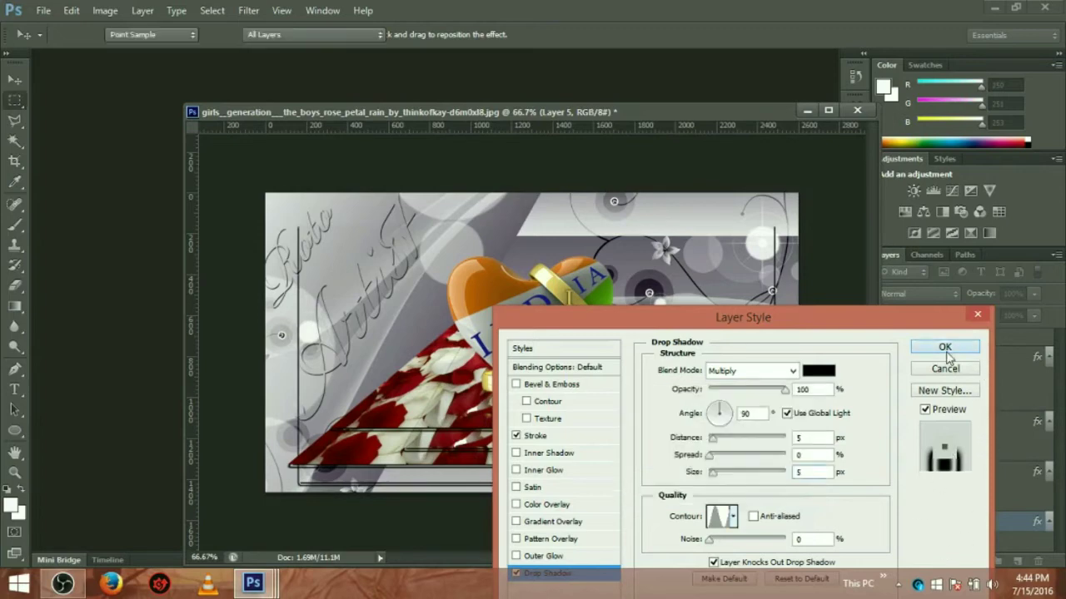
pyautogui.click(945, 351)
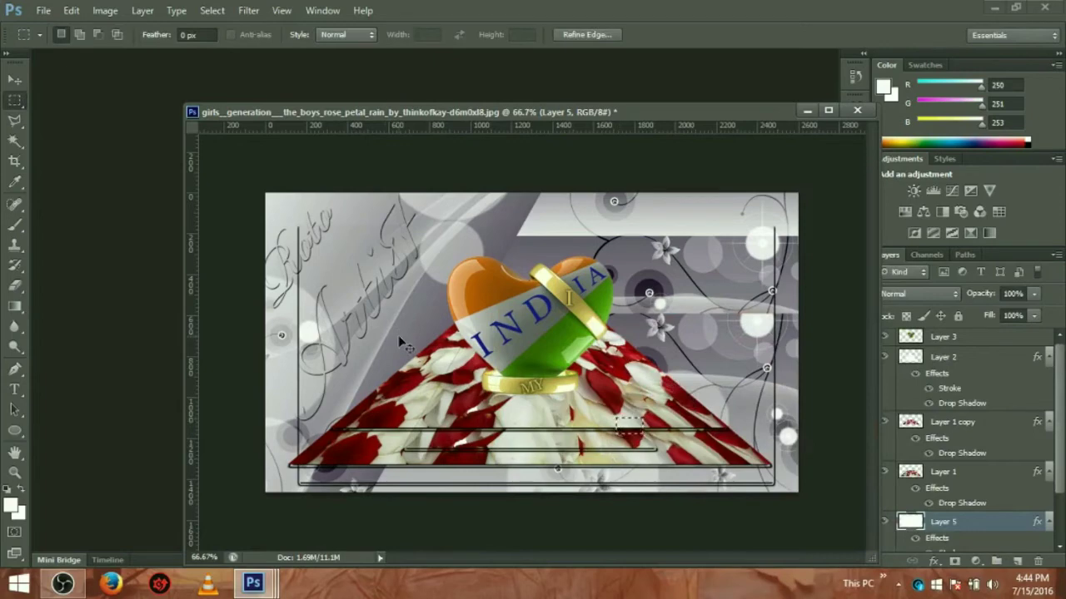
# Step: Reposition the frame layer and free-transform it to about 115% over the canvas
pyautogui.click(16, 80)
pyautogui.moveTo(508, 329); pyautogui.dragTo(497, 310)
pyautogui.moveTo(581, 329); pyautogui.dragTo(556, 348)
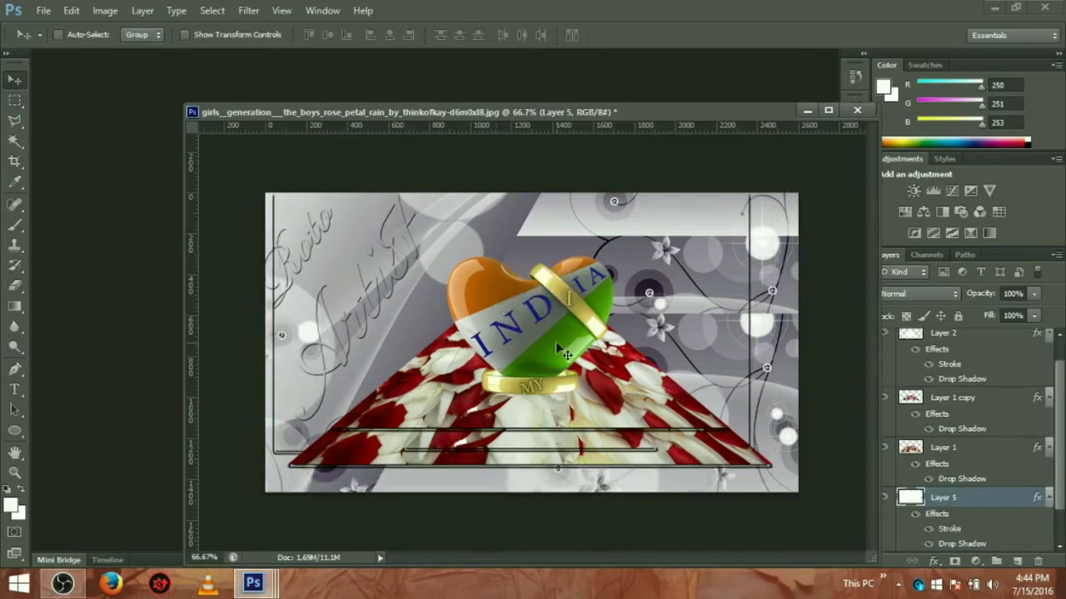
pyautogui.hotkey('ctrl', 't')
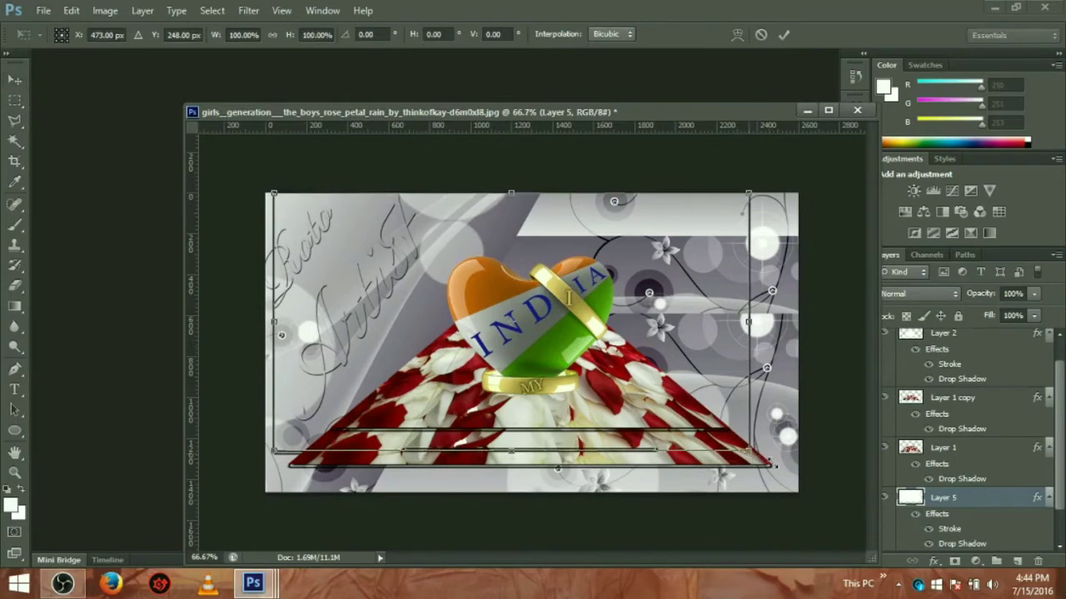
pyautogui.moveTo(788, 469); pyautogui.dragTo(783, 462)
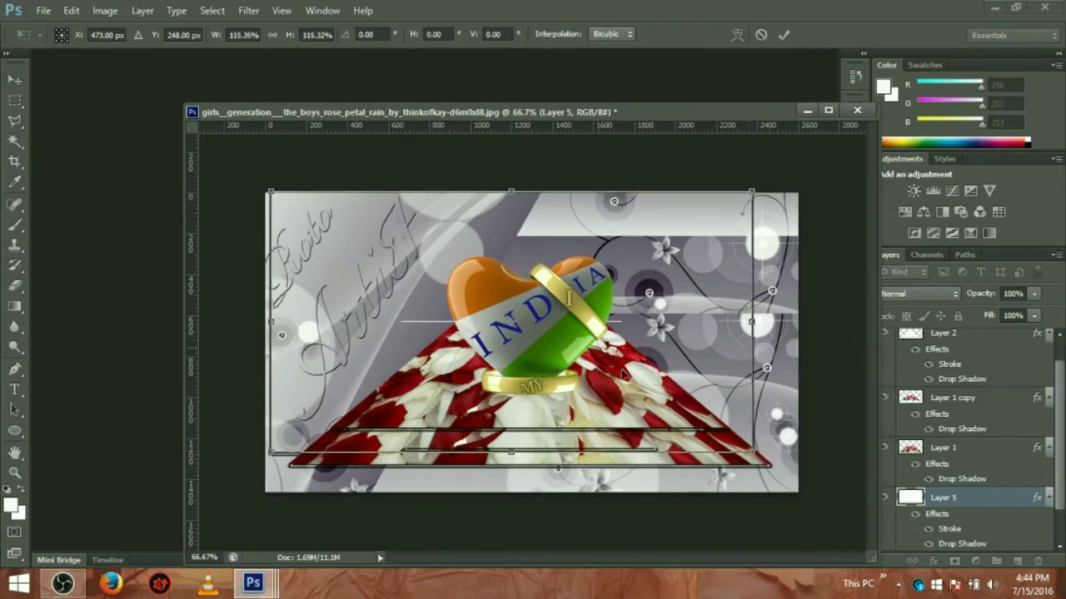
pyautogui.moveTo(644, 387)
pyautogui.mouseDown()
pyautogui.moveTo(676, 389)
pyautogui.moveTo(664, 416)
pyautogui.mouseUp()
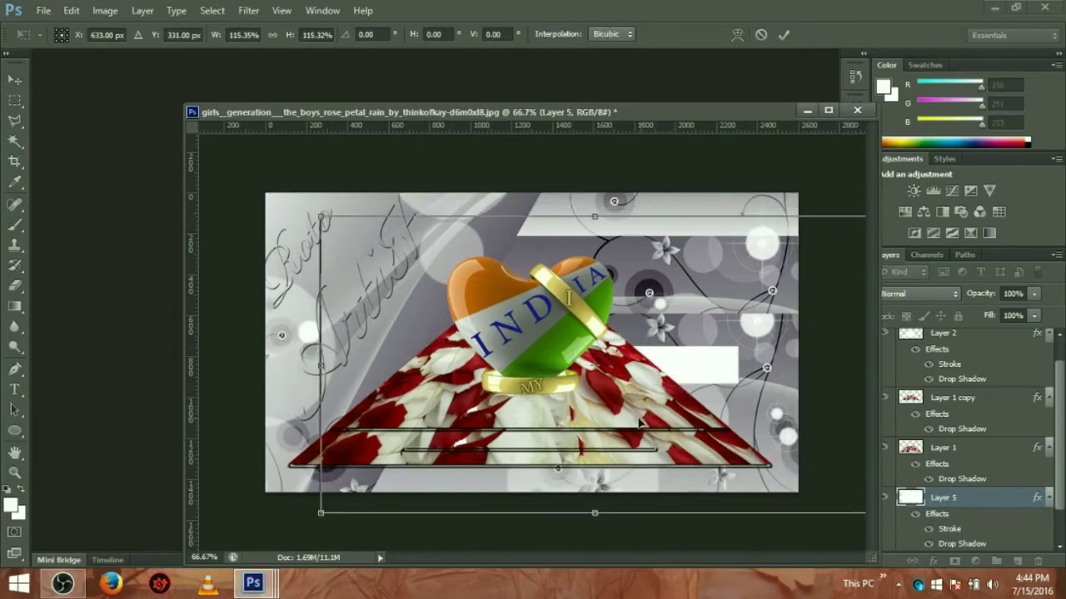
pyautogui.moveTo(594, 400); pyautogui.dragTo(608, 401)
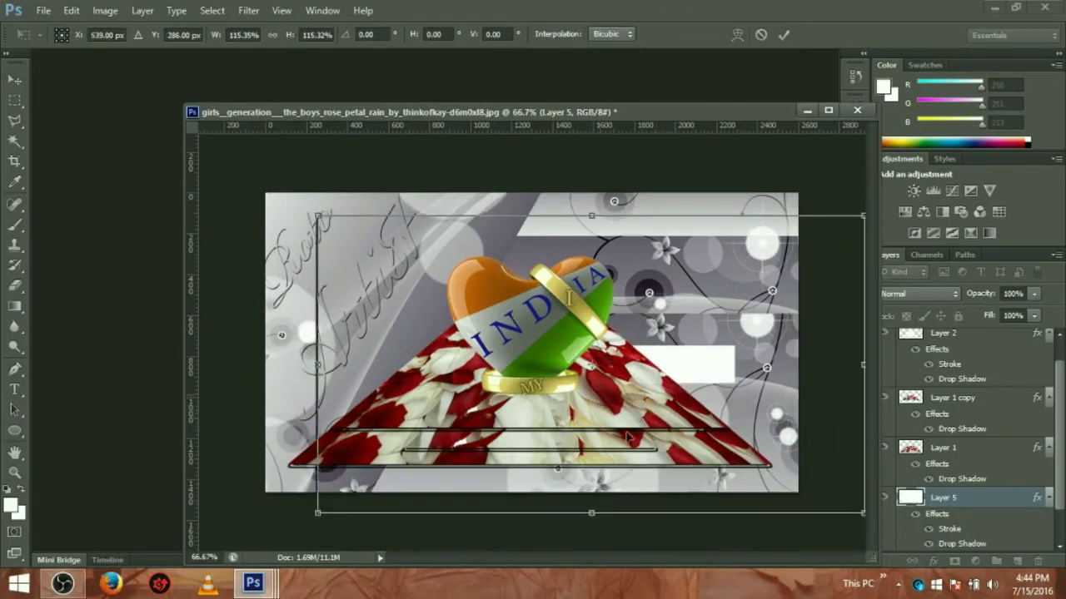
pyautogui.moveTo(533, 380); pyautogui.dragTo(406, 293)
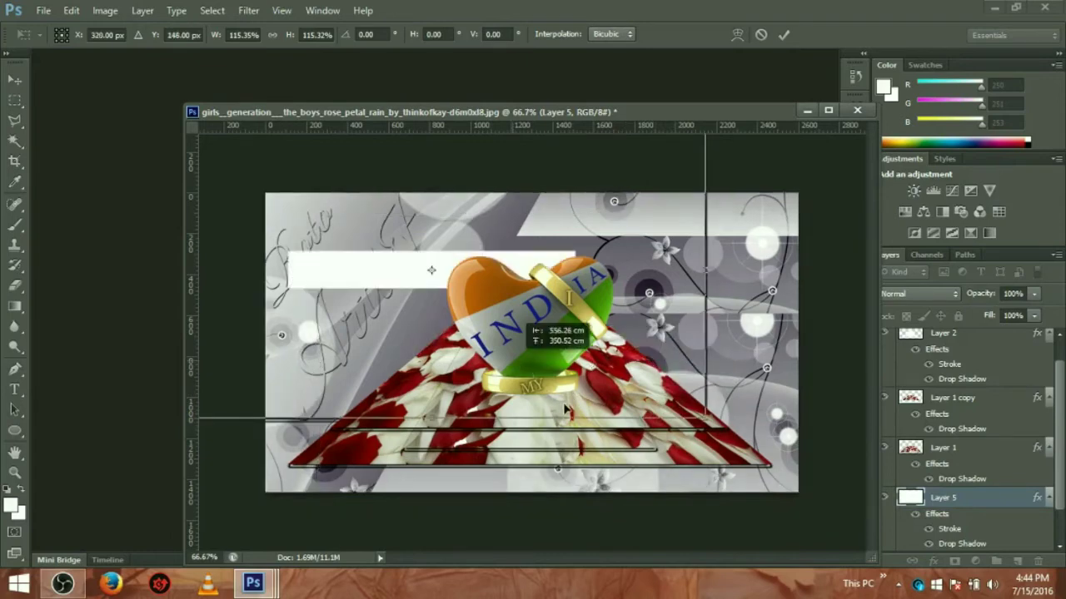
pyautogui.moveTo(563, 408); pyautogui.dragTo(565, 408)
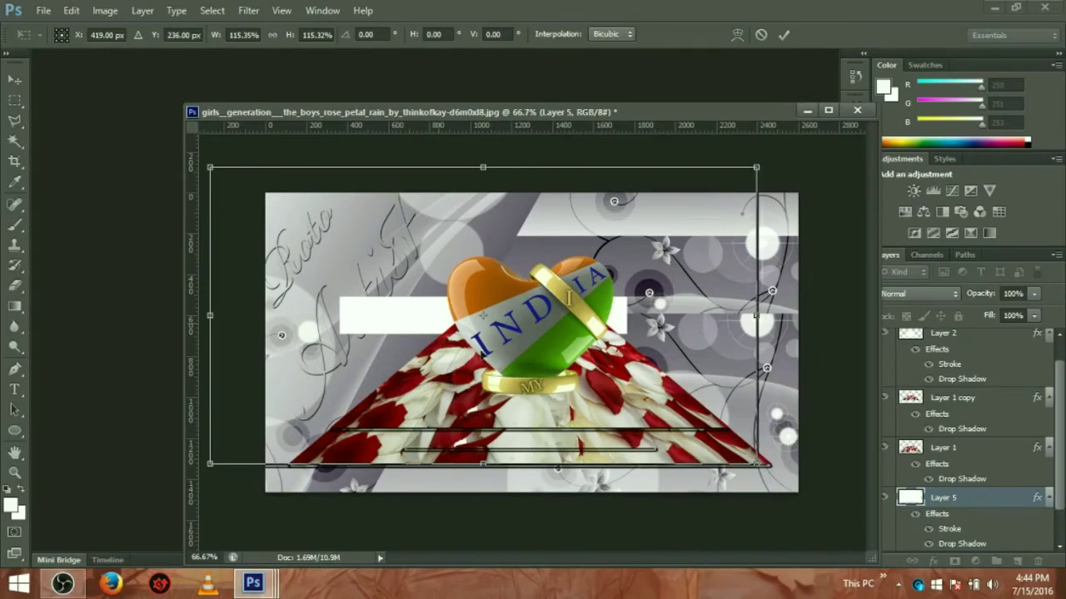
# Step: Nudge the enlarged frame down-right to centre it and apply the 115.35% by 115.32% transform
pyautogui.hotkey('shift', 'Right')
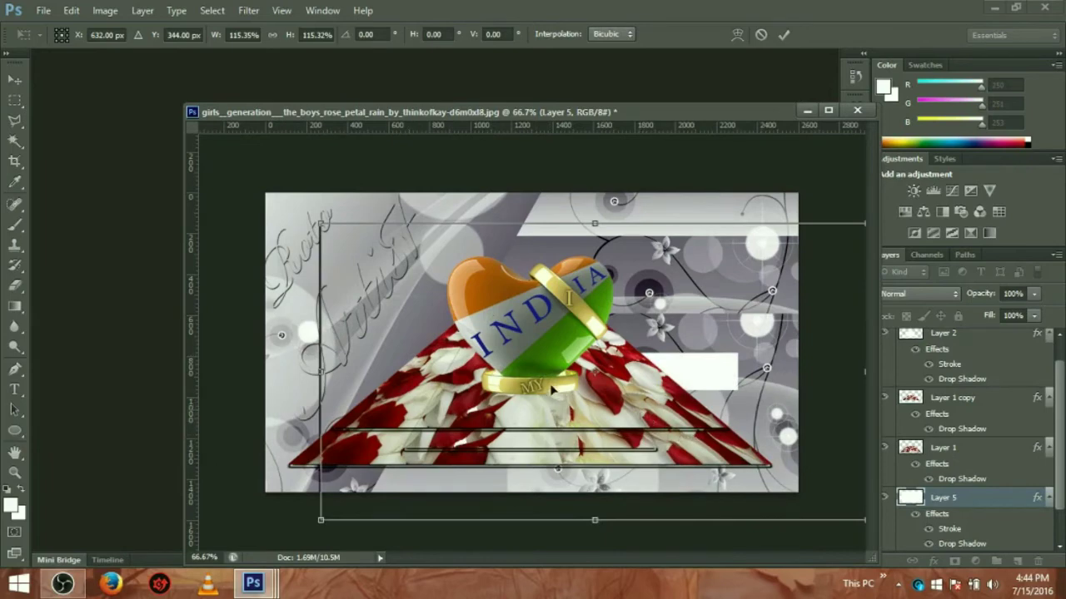
pyautogui.moveTo(555, 392); pyautogui.dragTo(546, 388)
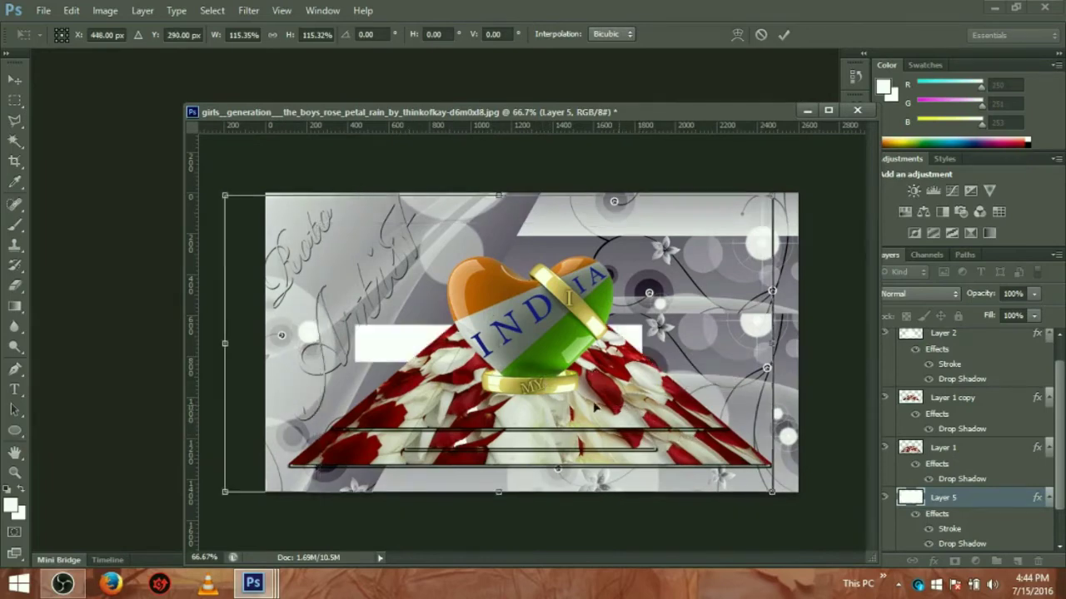
pyautogui.hotkey('shift', 'Left')
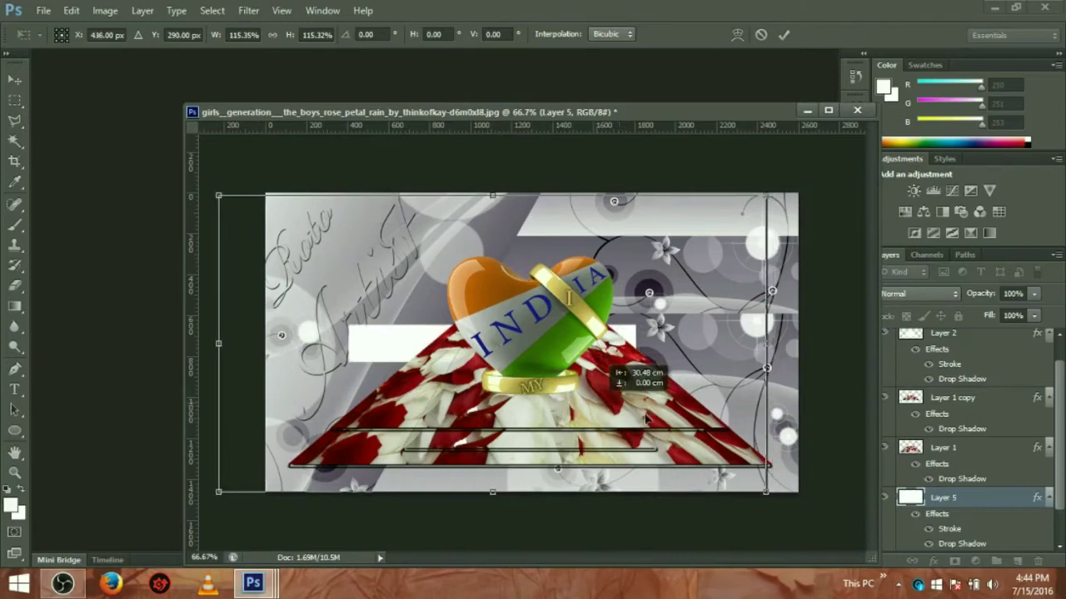
pyautogui.moveTo(643, 420); pyautogui.dragTo(666, 423)
pyautogui.moveTo(707, 456); pyautogui.dragTo(768, 510)
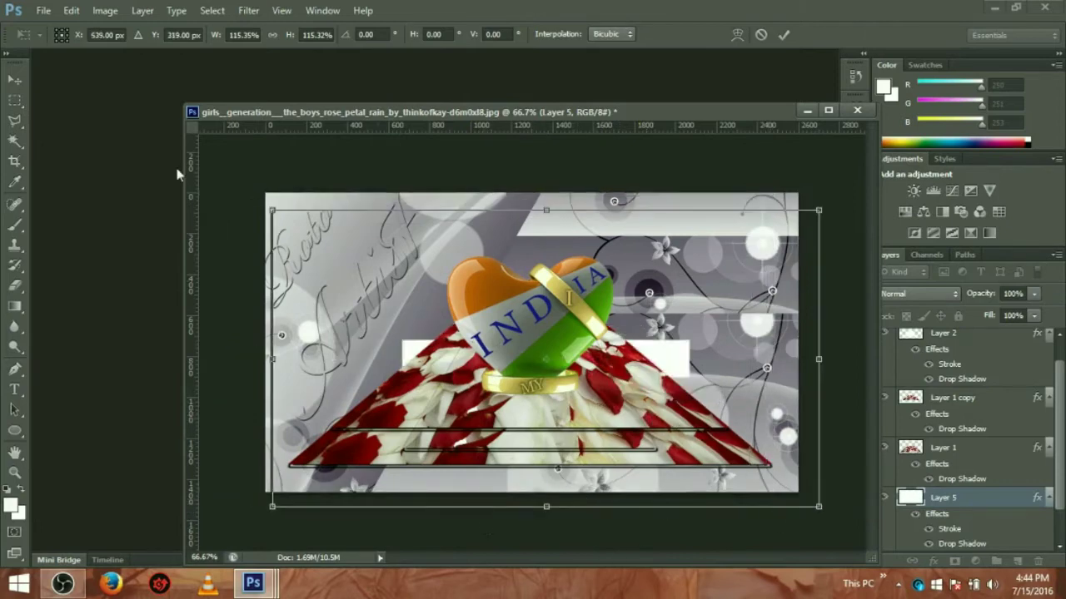
pyautogui.click(15, 79)
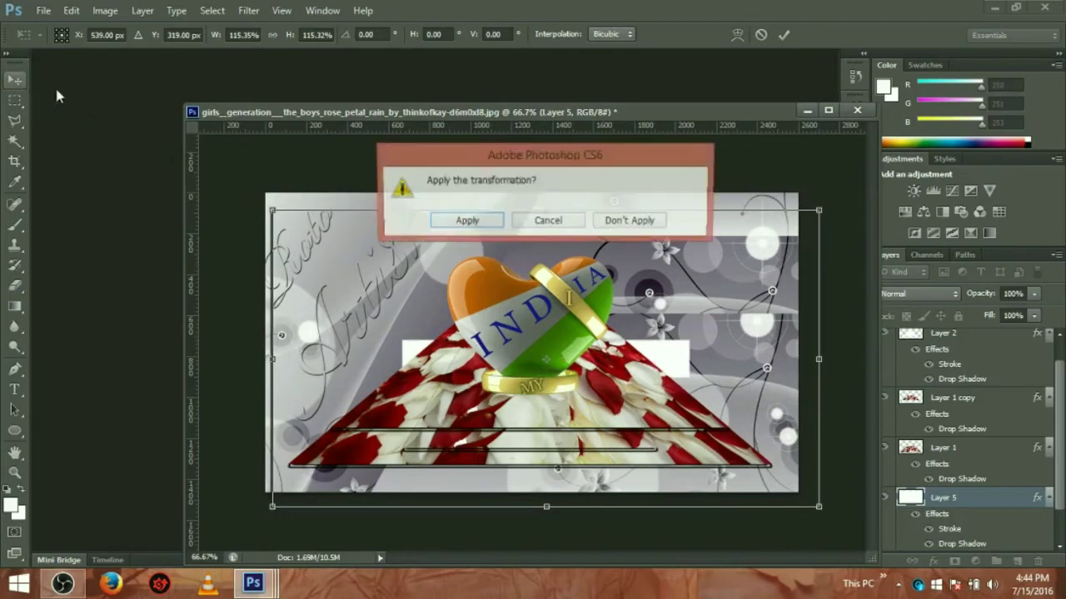
pyautogui.click(465, 222)
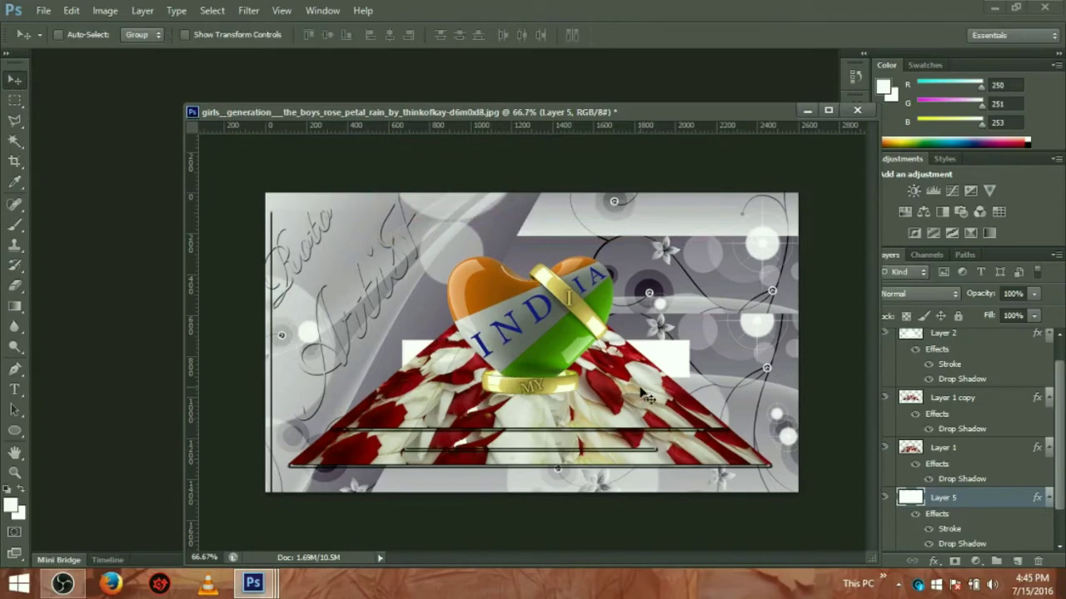
# Step: Shift Layer 5 up and left so its white band sits behind the heart
pyautogui.press('Up')
pyautogui.press('Up')
pyautogui.press('Up')
pyautogui.moveTo(391, 327); pyautogui.dragTo(391, 314)
pyautogui.moveTo(389, 381); pyautogui.dragTo(380, 345)
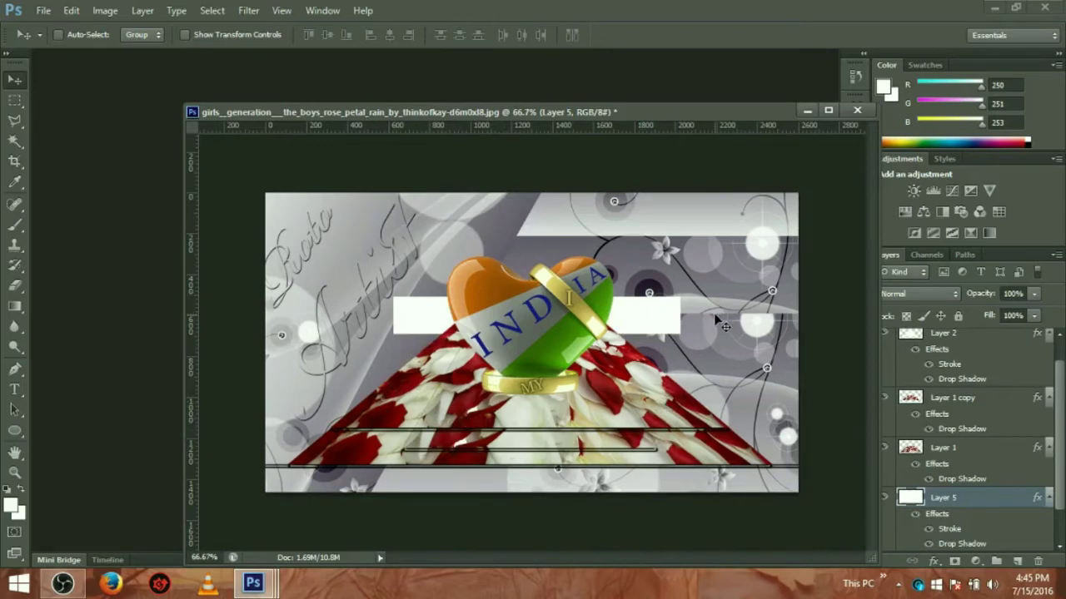
pyautogui.hotkey('ctrl', 't')
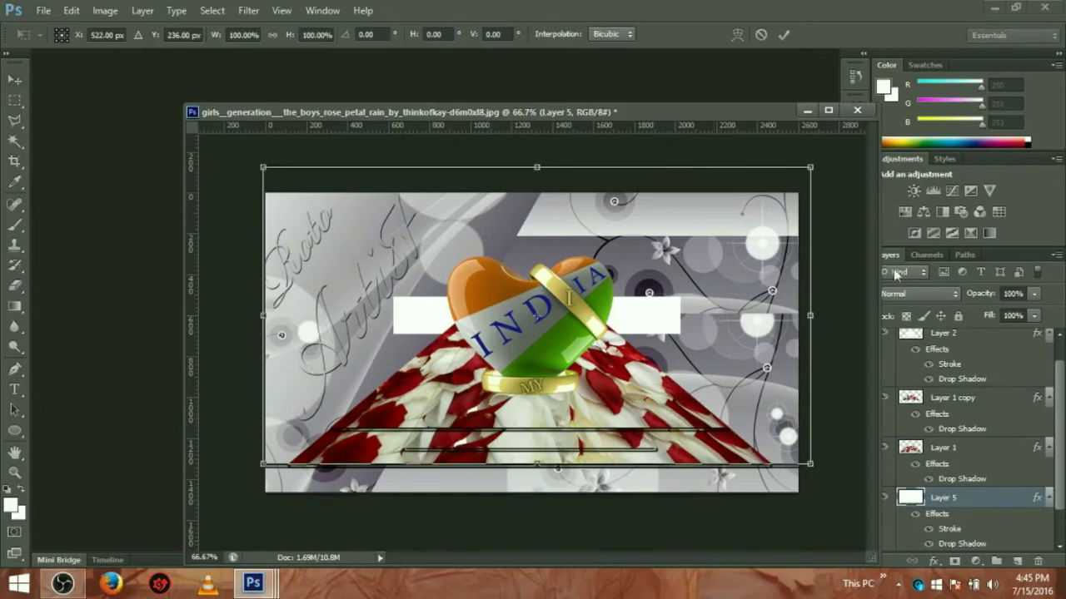
# Step: Perspective-skew the white layer into a trapezoid narrowing toward the top
pyautogui.rightClick(784, 222)
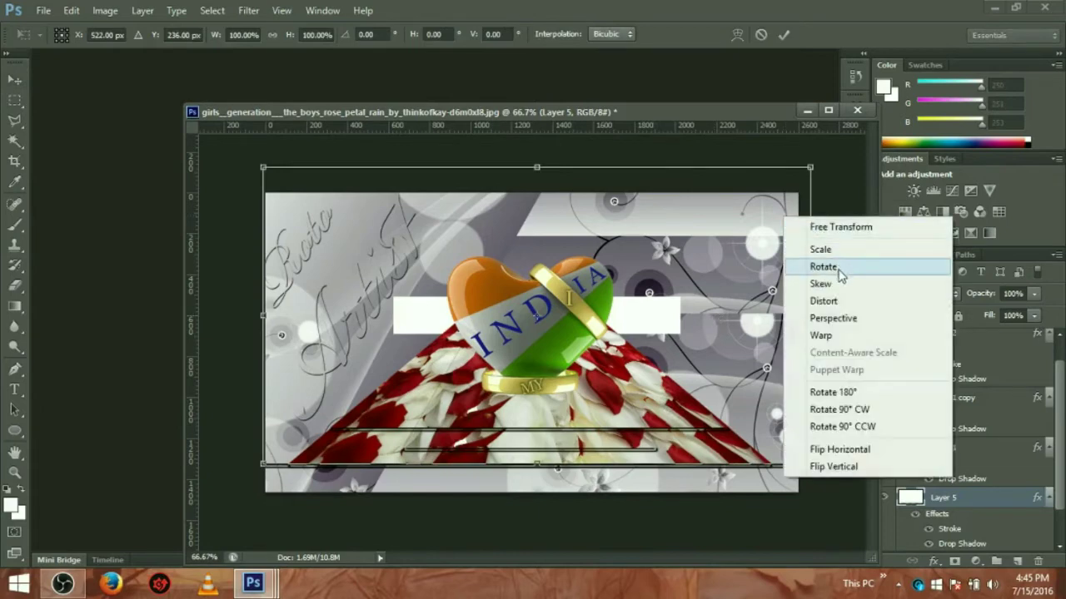
pyautogui.click(832, 319)
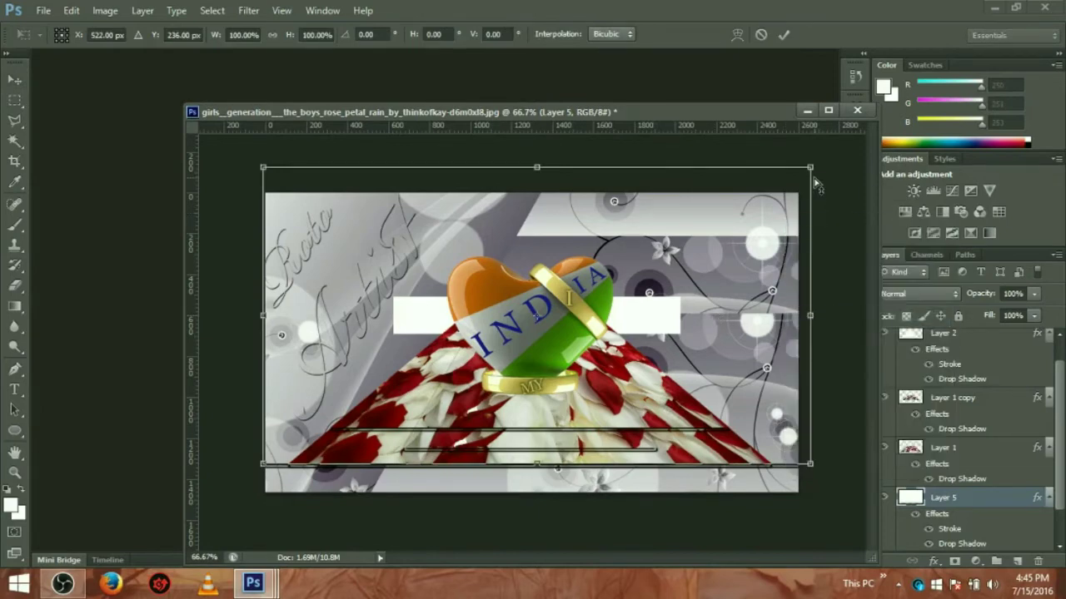
pyautogui.moveTo(810, 173); pyautogui.dragTo(663, 226)
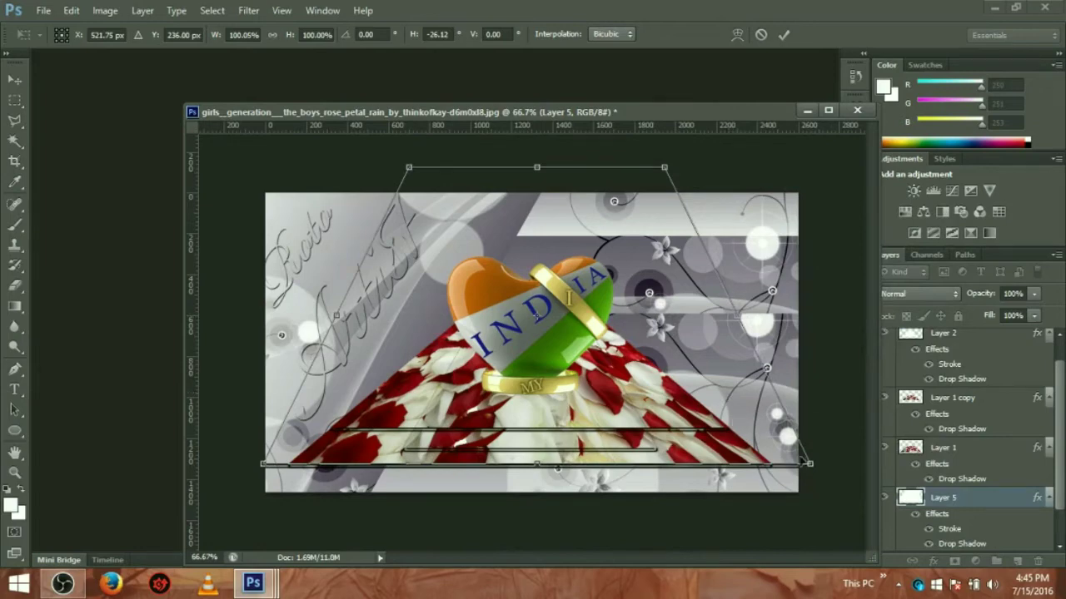
# Step: Scale the skewed white layer down to about 96%
pyautogui.rightClick(671, 350)
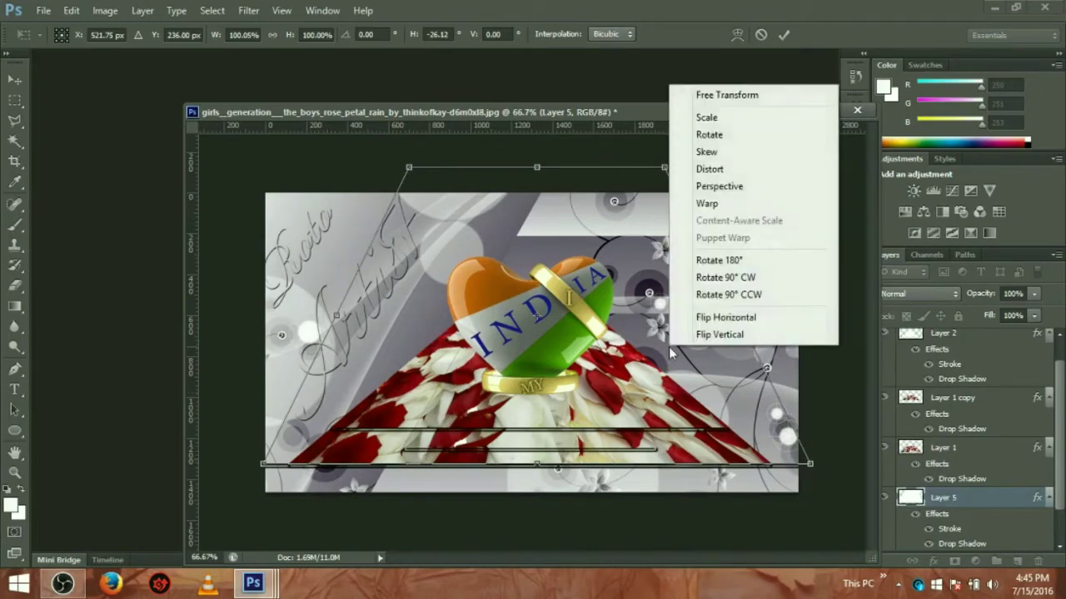
pyautogui.click(730, 119)
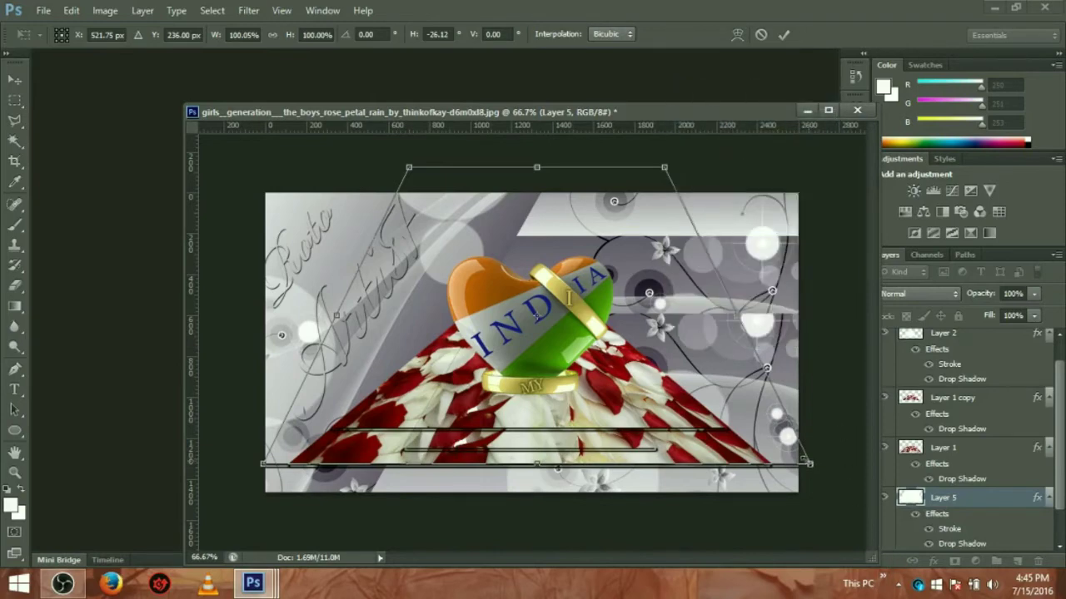
pyautogui.moveTo(810, 464); pyautogui.dragTo(799, 459)
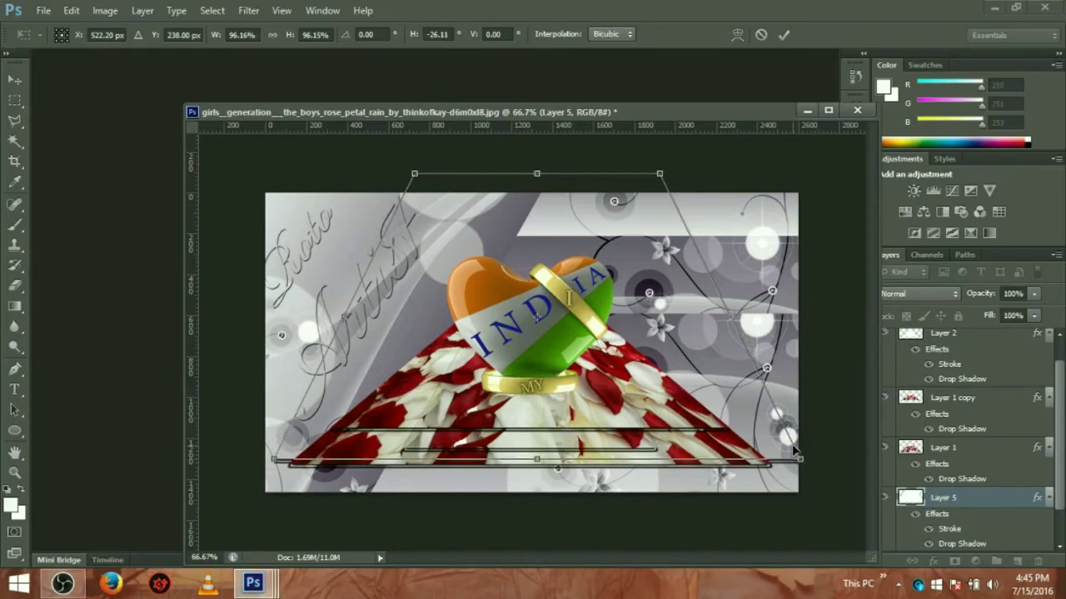
# Step: Lower the perspective white layer and shrink it to about 92%
pyautogui.press('Down')
pyautogui.press('Down')
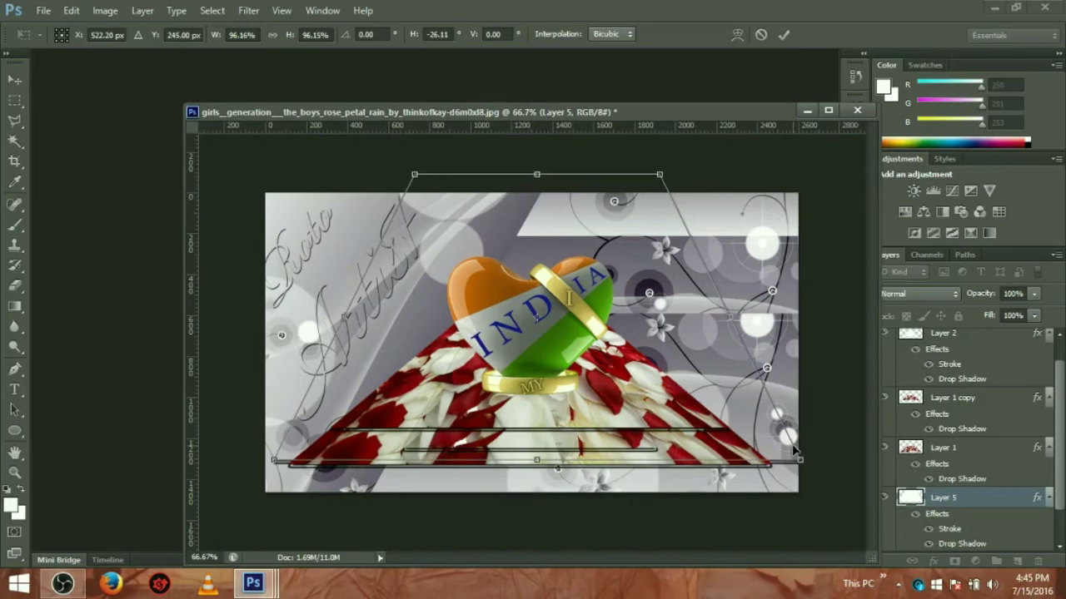
pyautogui.press('Down')
pyautogui.press('Down')
pyautogui.press('Down')
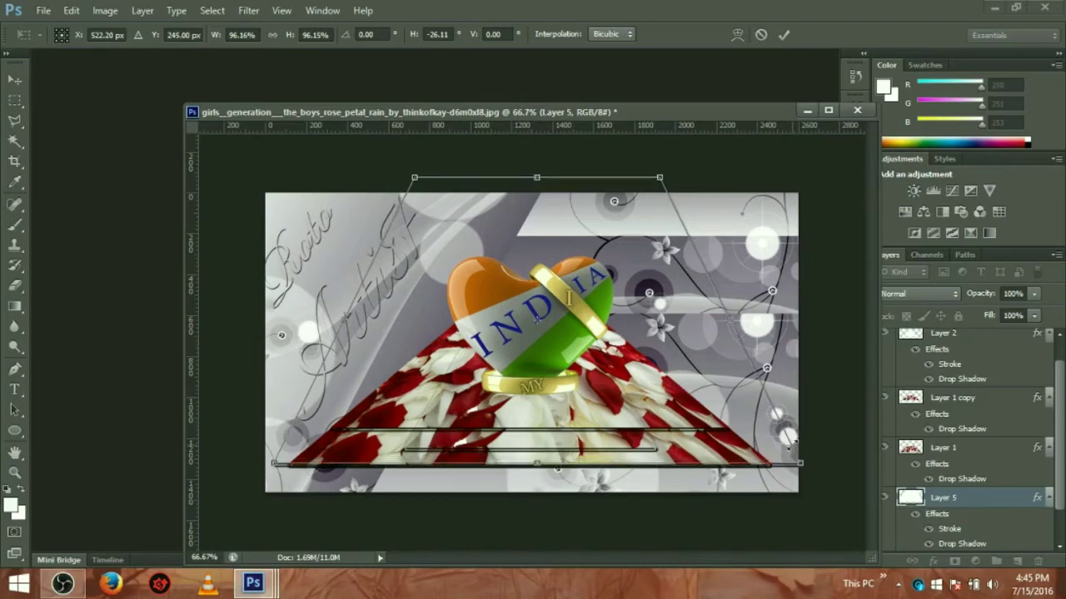
pyautogui.press('Down')
pyautogui.press('Down')
pyautogui.press('Down')
pyautogui.press('Down')
pyautogui.press('Down')
pyautogui.press('Down')
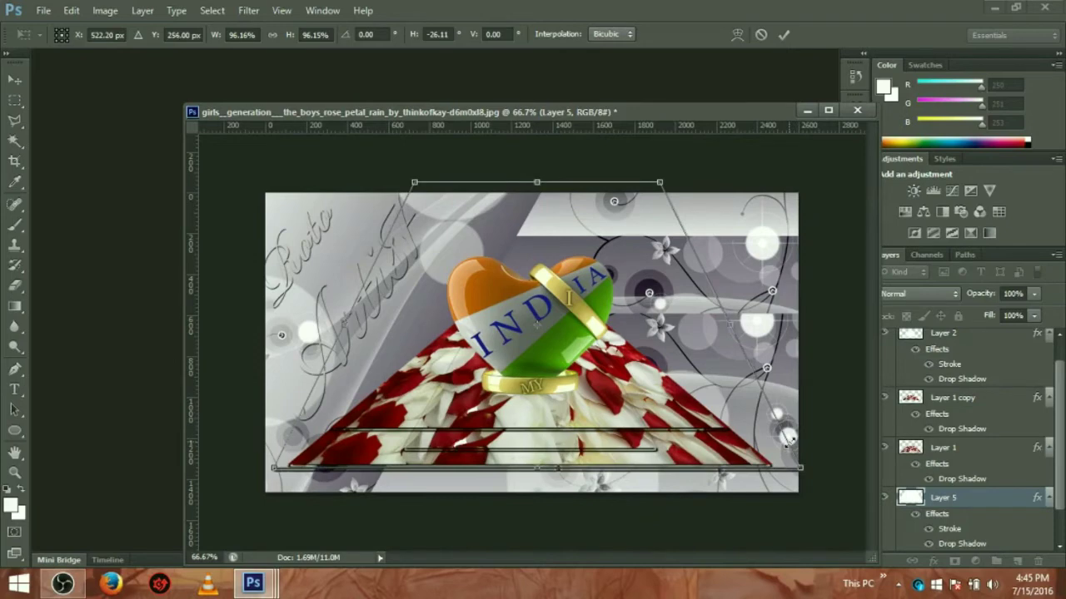
pyautogui.press('Down')
pyautogui.press('Down')
pyautogui.press('Down')
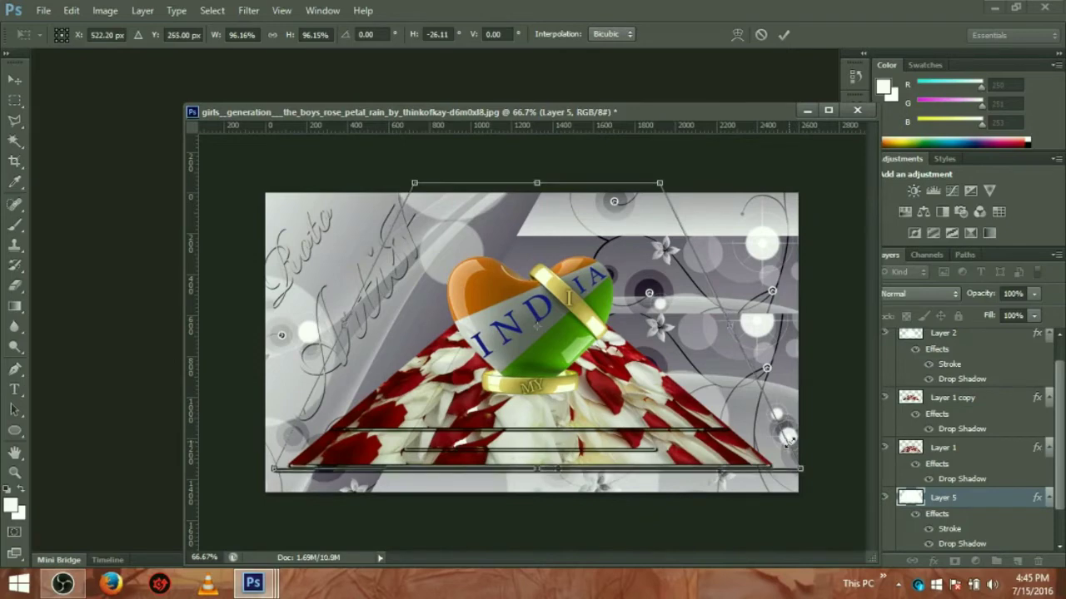
pyautogui.press('Down')
pyautogui.press('Down')
pyautogui.press('Down')
pyautogui.press('Down')
pyautogui.press('Down')
pyautogui.press('Down')
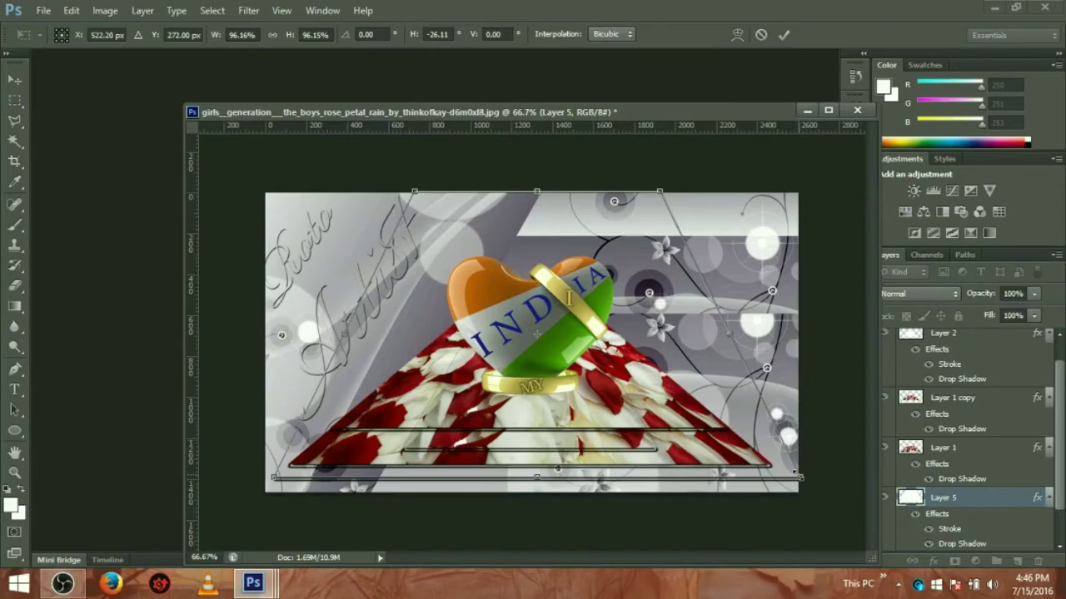
pyautogui.moveTo(792, 474); pyautogui.dragTo(781, 467)
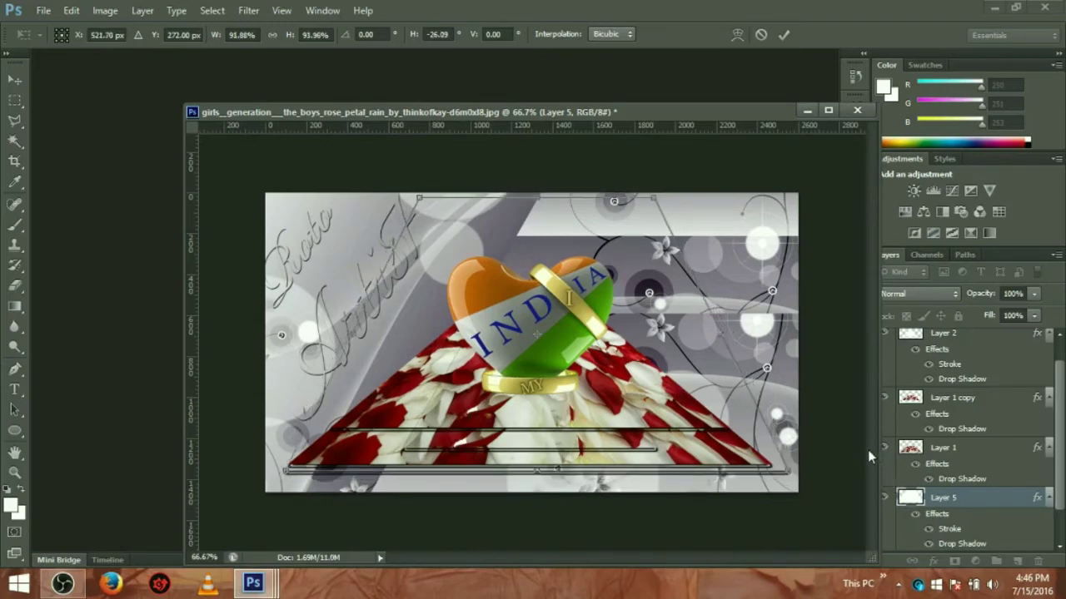
# Step: Nudge the white layer further down and left onto the carpet's bottom, then apply the transform
pyautogui.press('Left')
pyautogui.press('Left')
pyautogui.press('Left')
pyautogui.press('Left')
pyautogui.press('Left')
pyautogui.press('Left')
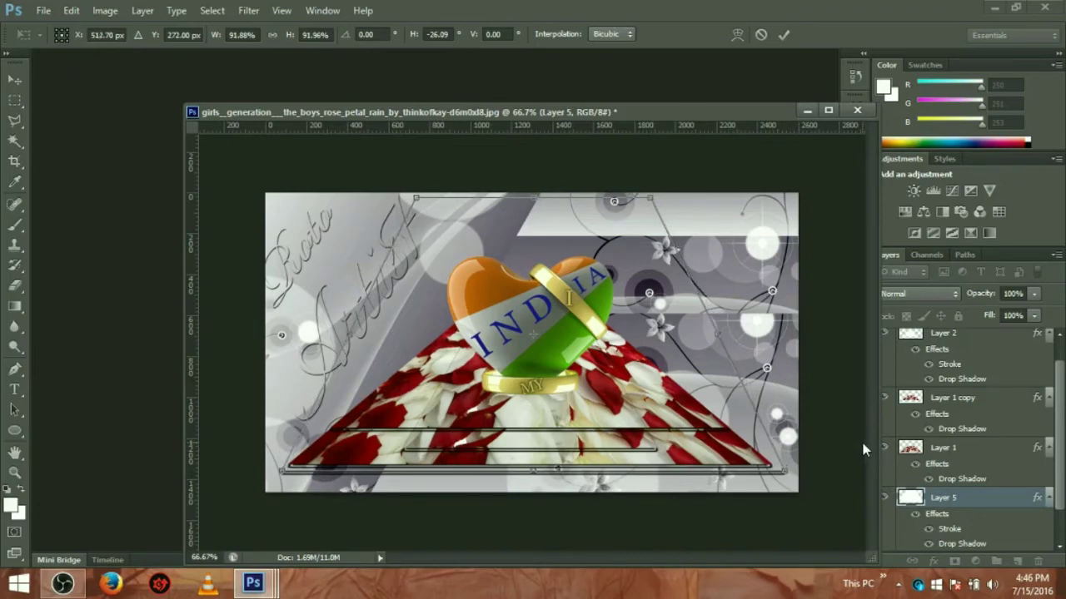
pyautogui.press('Down')
pyautogui.press('Down')
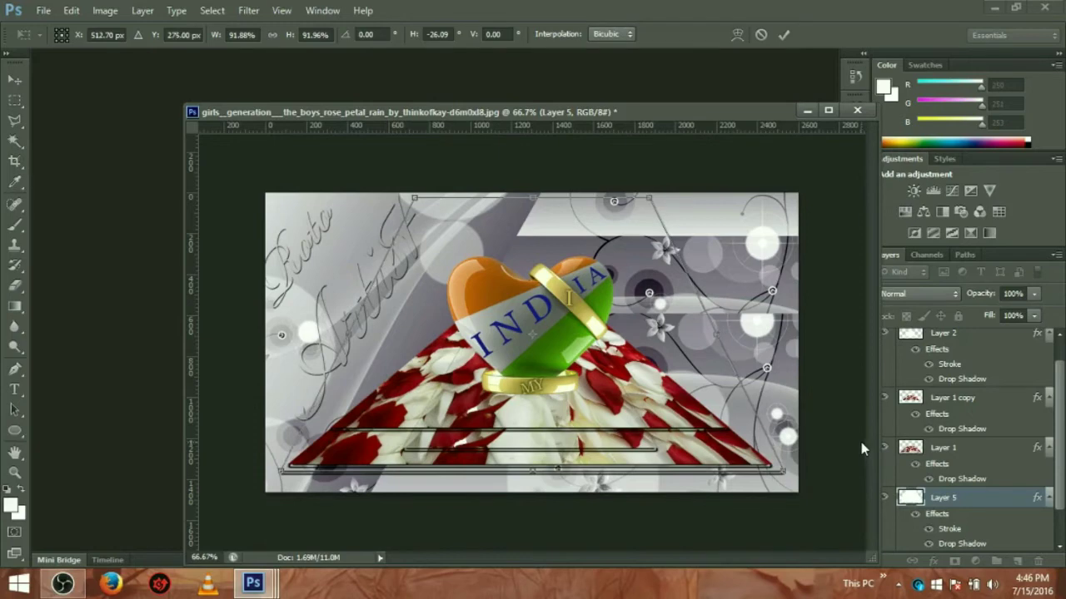
pyautogui.press('Down')
pyautogui.press('Down')
pyautogui.press('Down')
pyautogui.press('Down')
pyautogui.press('Down')
pyautogui.press('Down')
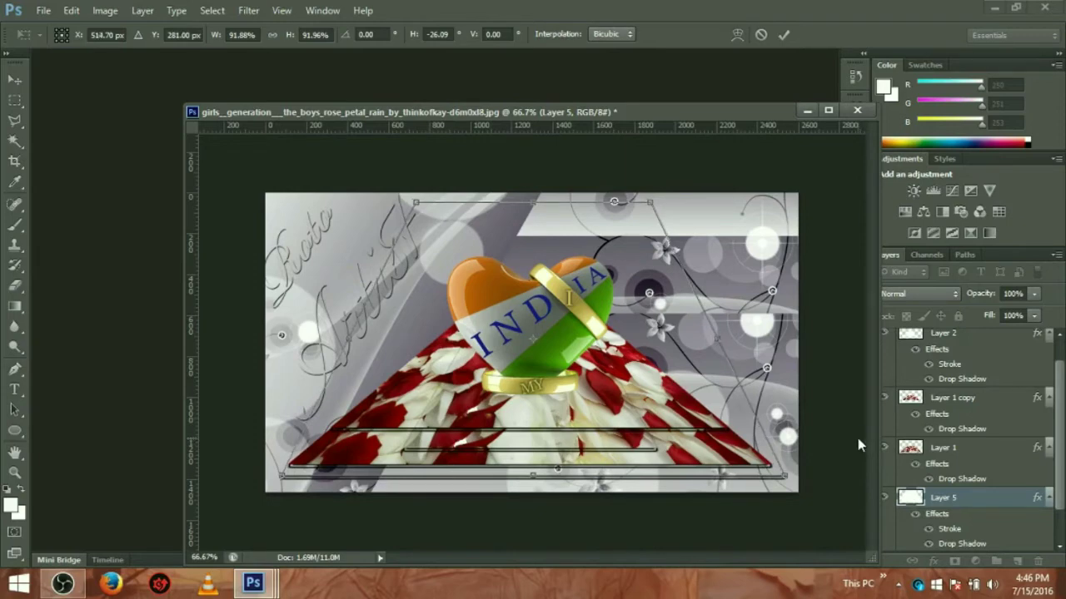
pyautogui.press('Left')
pyautogui.press('Left')
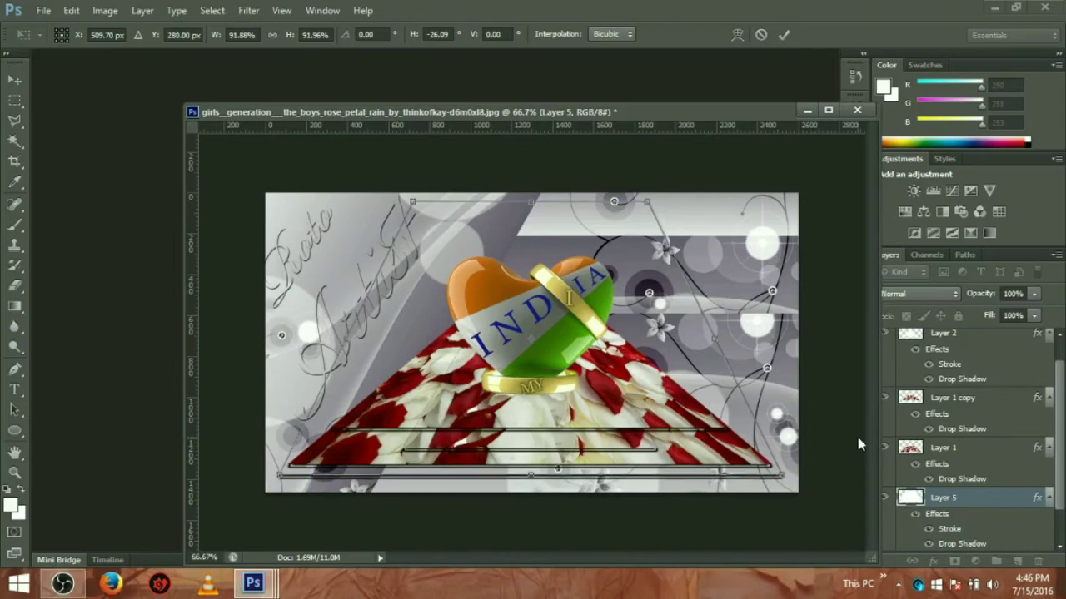
pyautogui.click(17, 93)
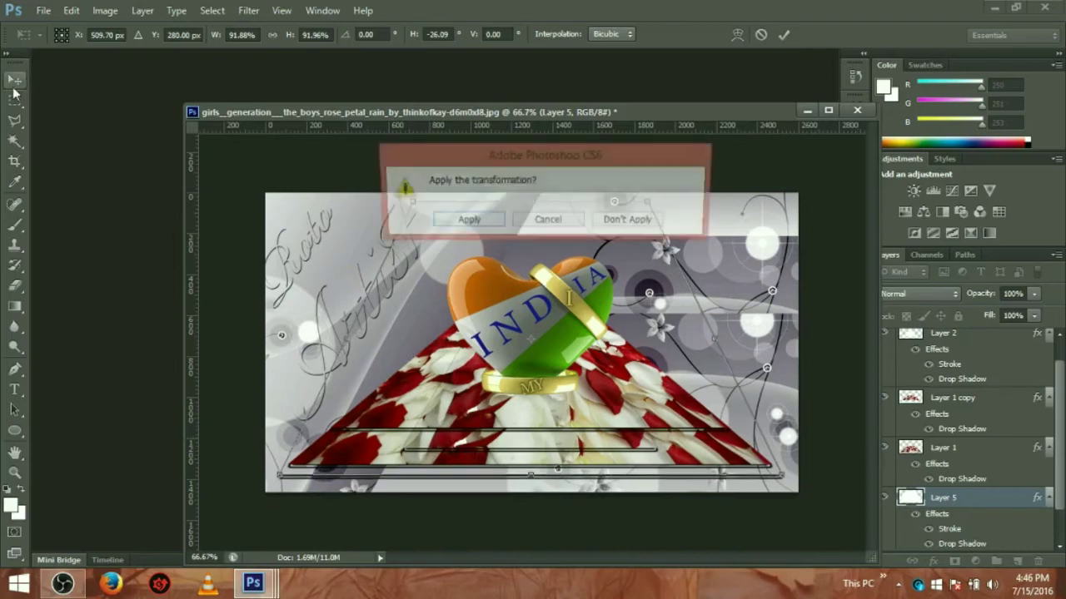
pyautogui.click(447, 223)
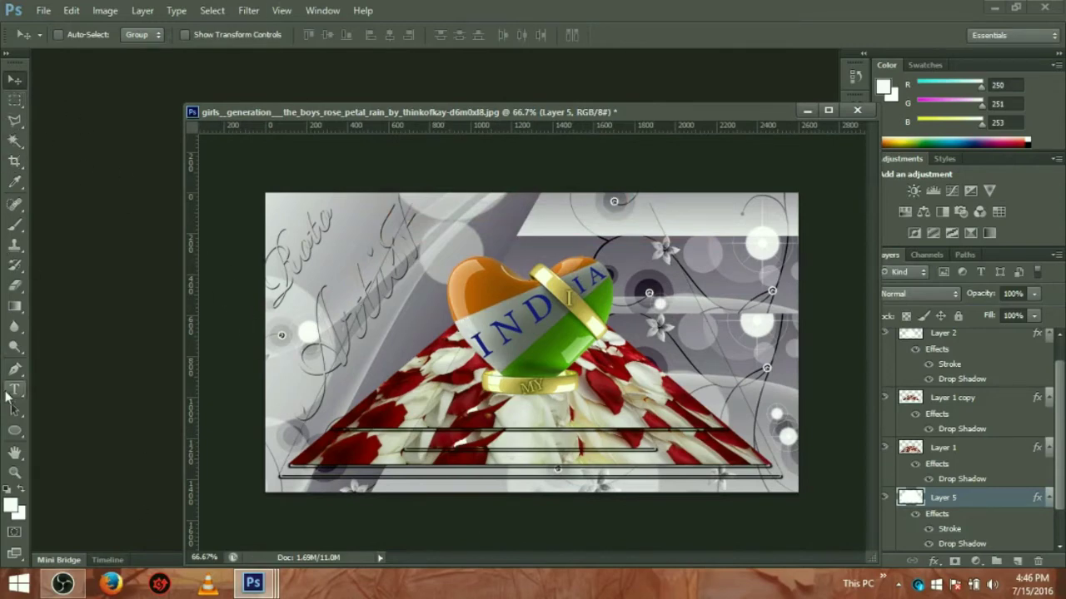
# Step: Create a new 64 pt Bickham Script horizontal text layer above Layer 5
pyautogui.click(18, 396)
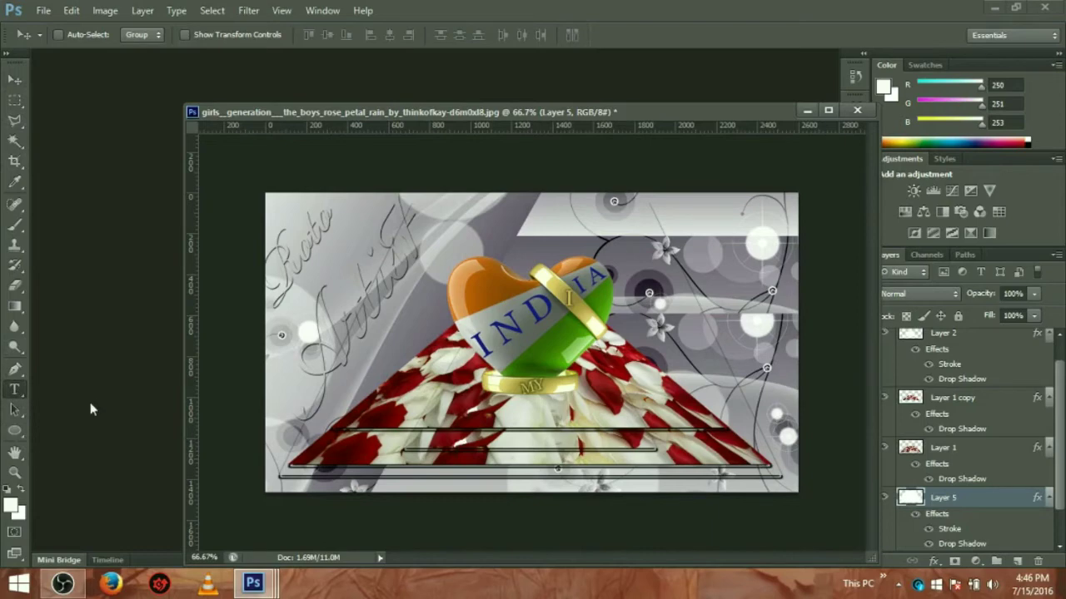
pyautogui.click(13, 396)
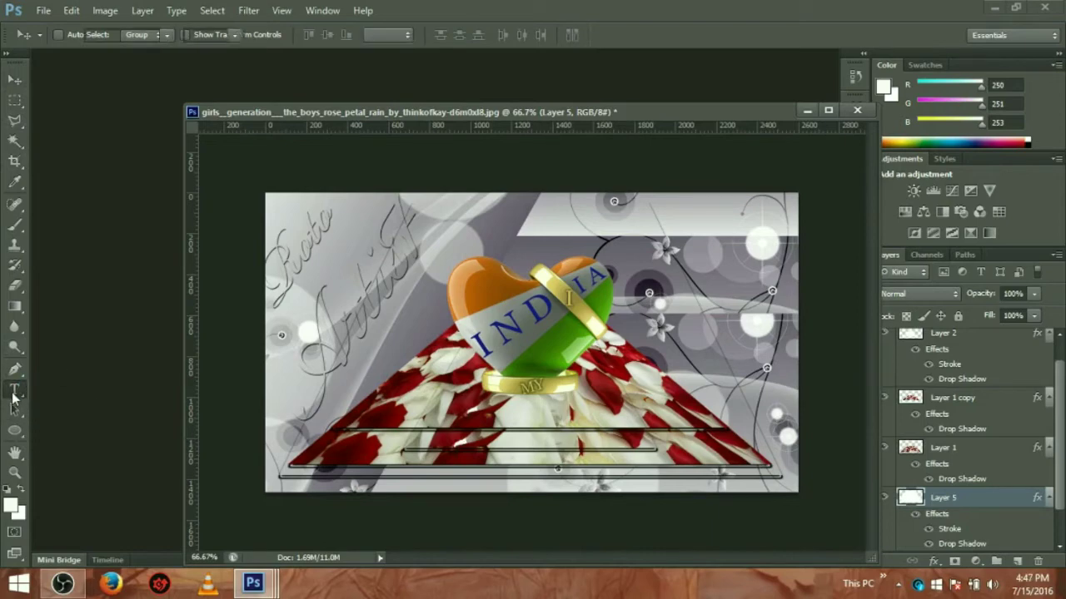
pyautogui.click(13, 398)
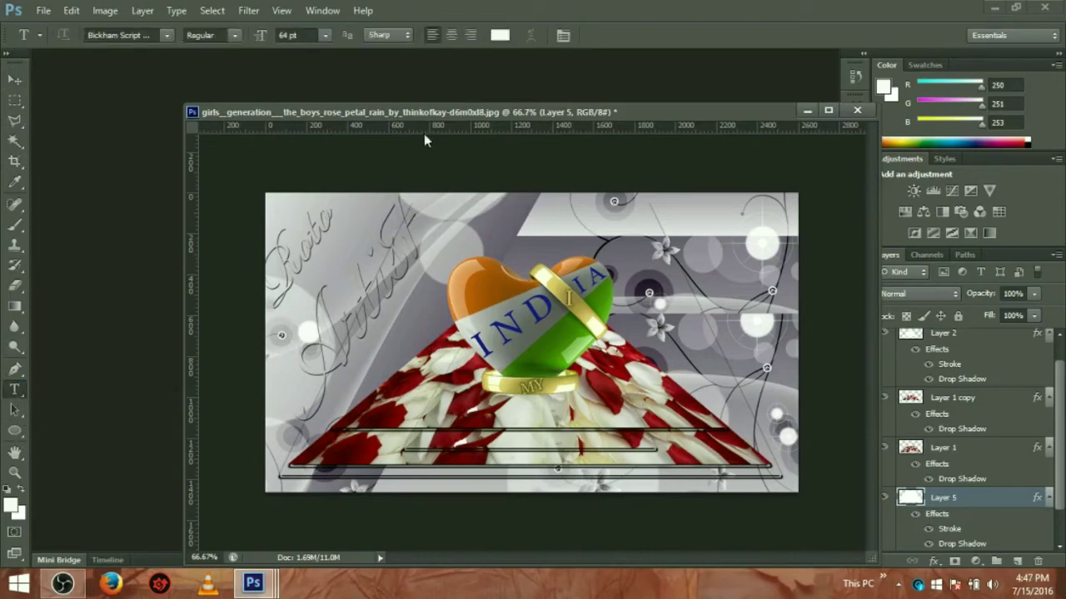
pyautogui.click(428, 237)
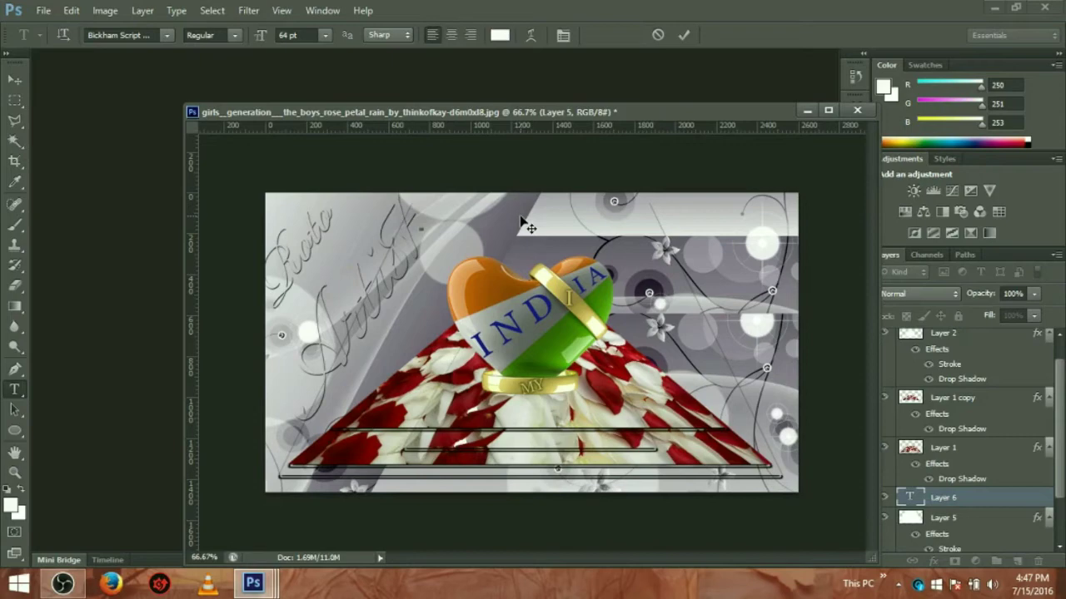
# Step: Nudge the white band down, then merge Layer 1 and Layer 1 copy into one layer
pyautogui.moveTo(520, 218); pyautogui.dragTo(516, 240)
pyautogui.click(17, 82)
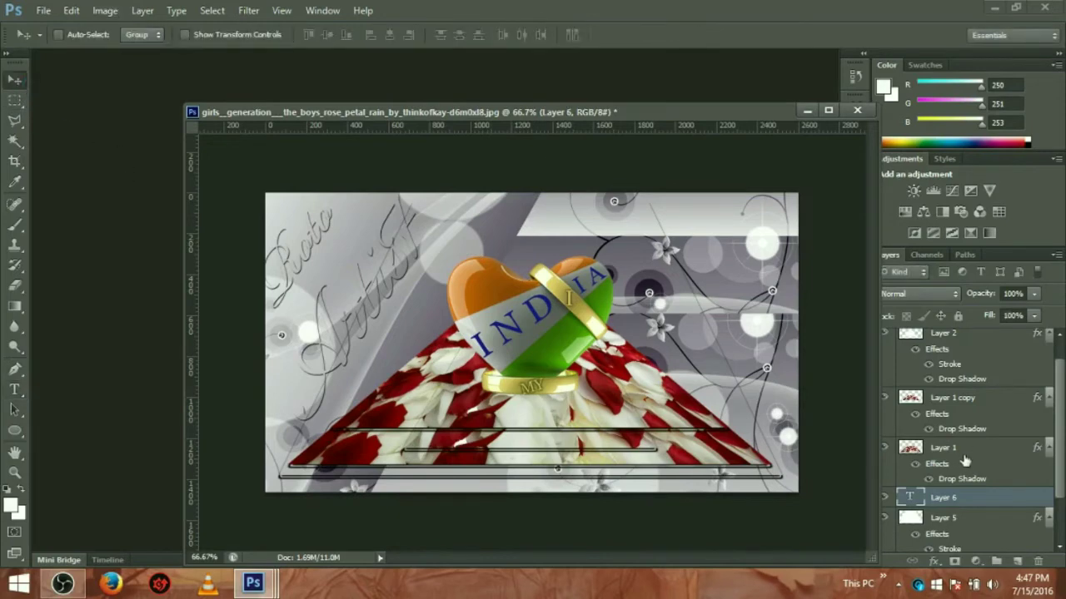
pyautogui.click(962, 456)
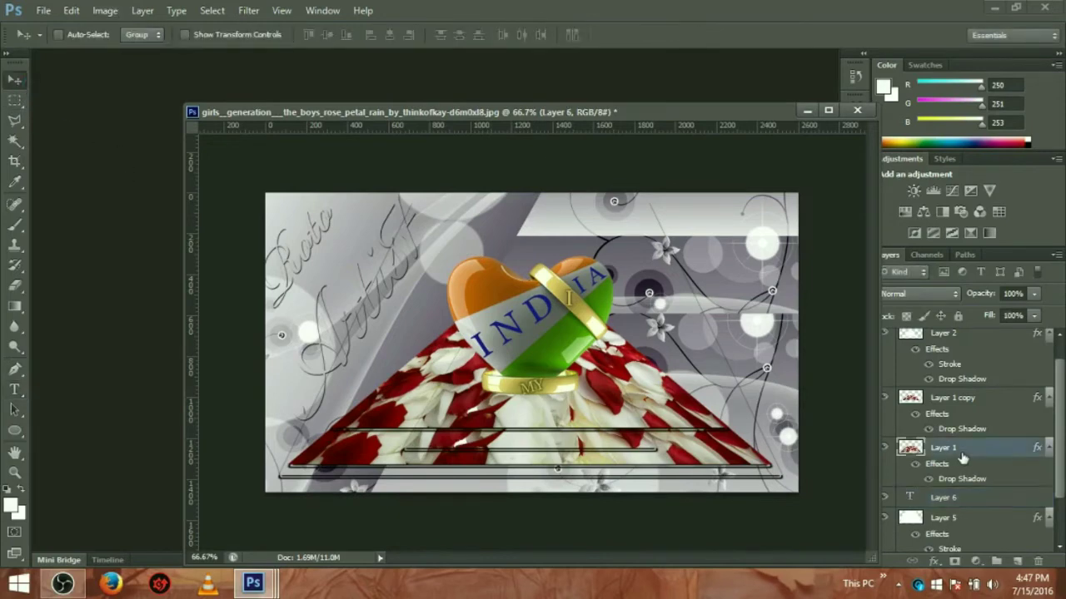
pyautogui.keyDown('ctrl'); pyautogui.click(971, 406); pyautogui.keyUp('ctrl')
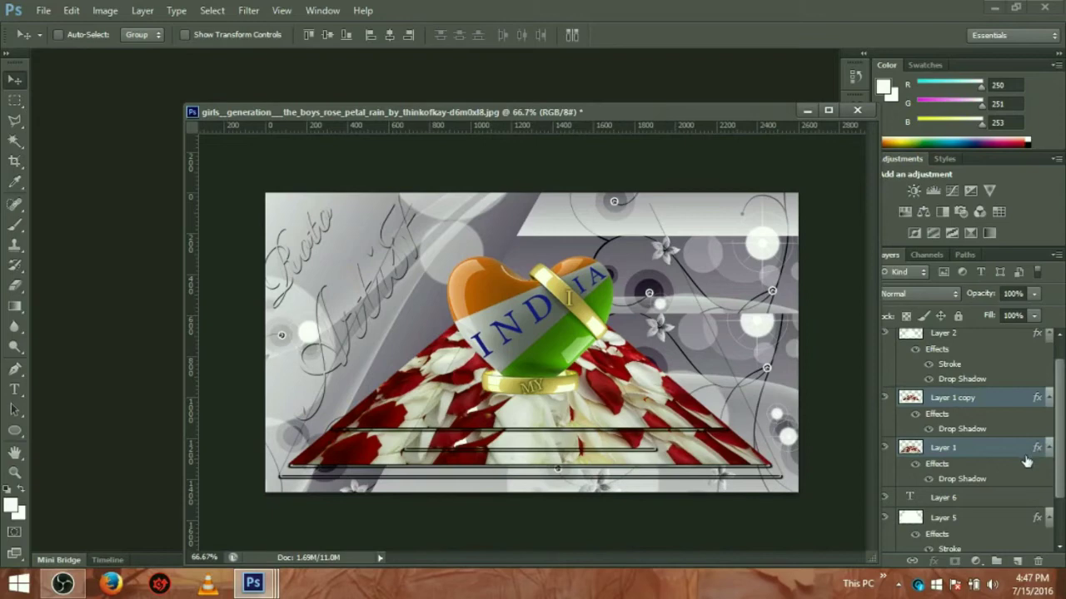
pyautogui.hotkey('ctrl', 'e')
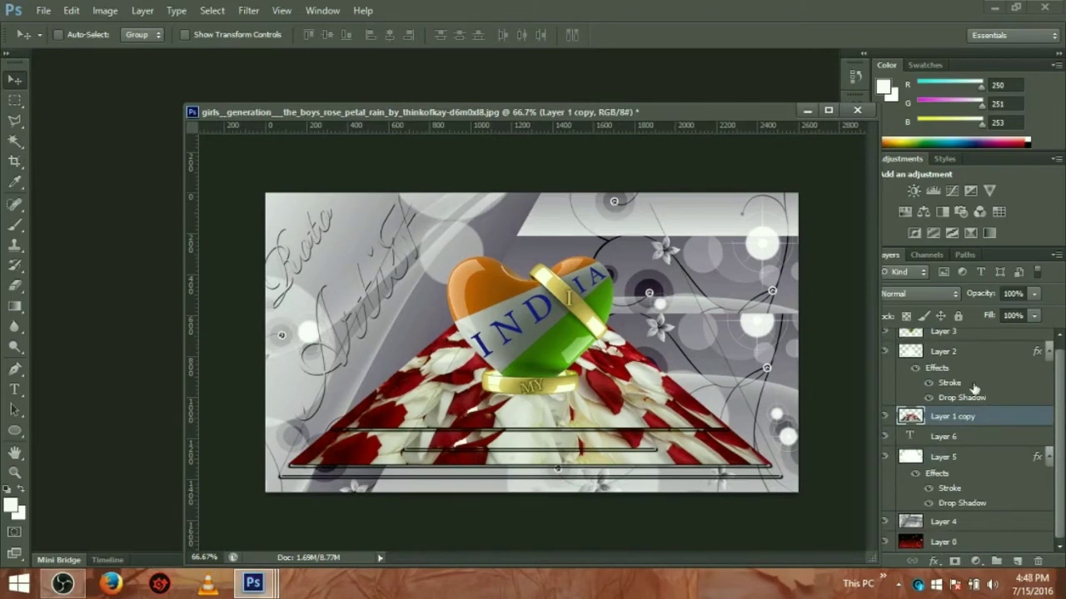
# Step: Merge Layer 1 copy into Layer 2 and move Layer 0 above Layer 4
pyautogui.scroll(1, 1059, 390)
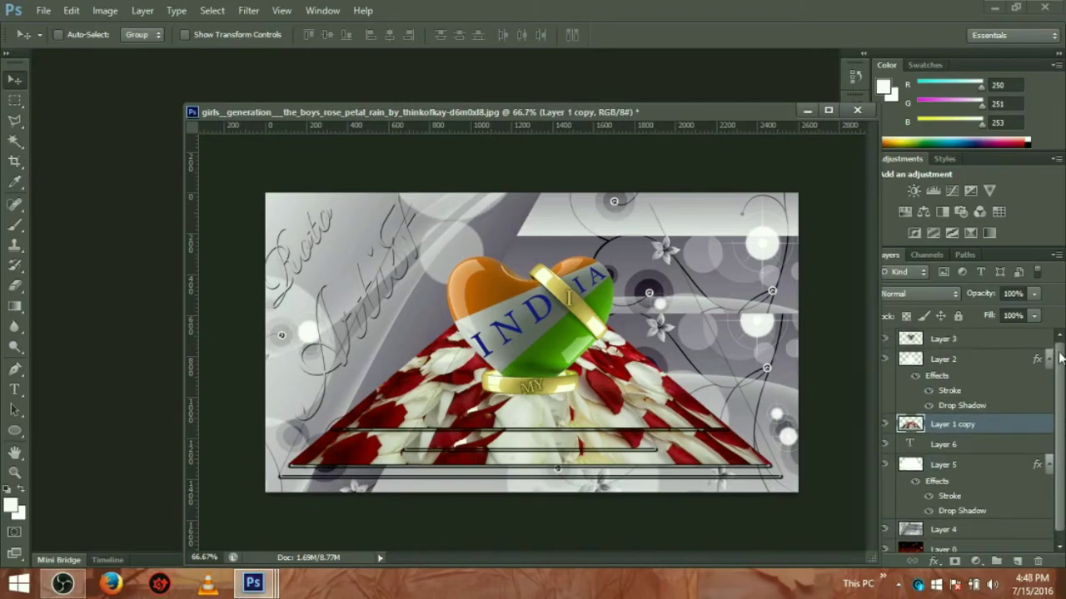
pyautogui.click(967, 342)
pyautogui.click(968, 362)
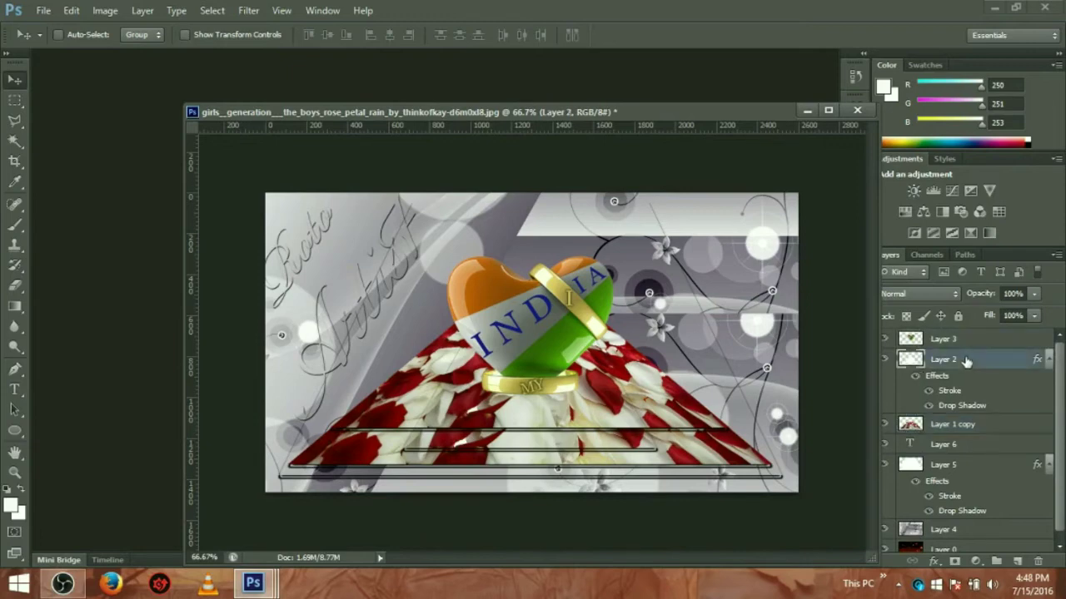
pyautogui.keyDown('ctrl'); pyautogui.click(966, 426); pyautogui.keyUp('ctrl')
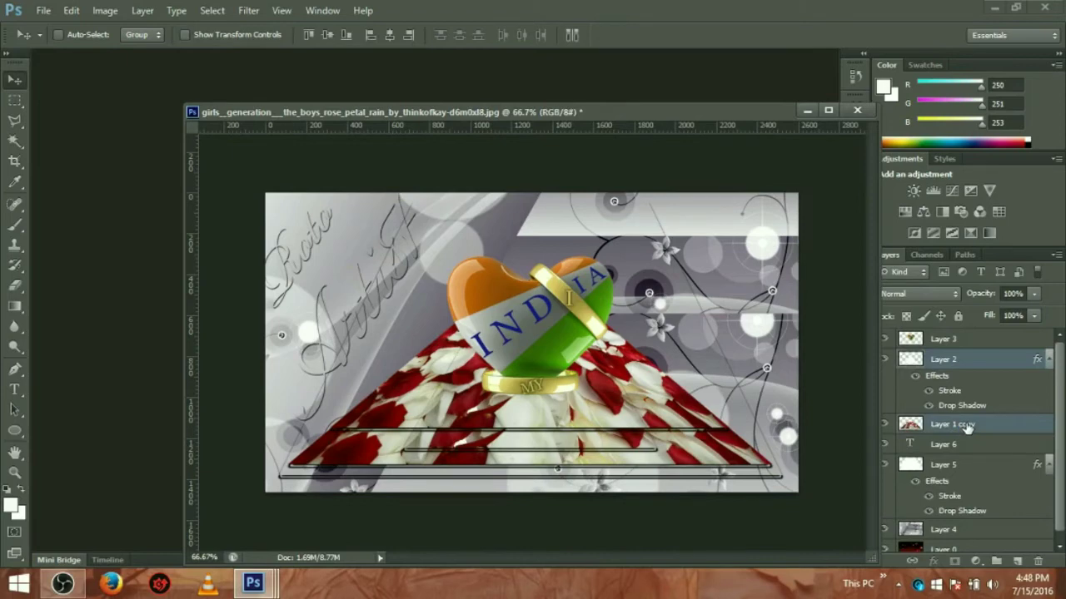
pyautogui.hotkey('ctrl', 'e')
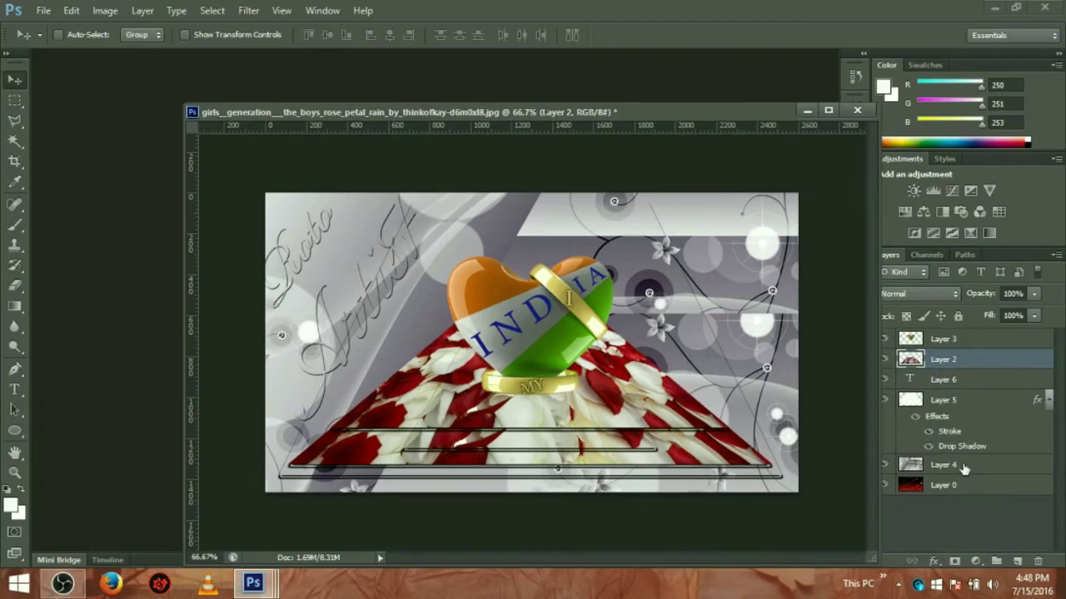
pyautogui.moveTo(954, 490); pyautogui.dragTo(947, 454)
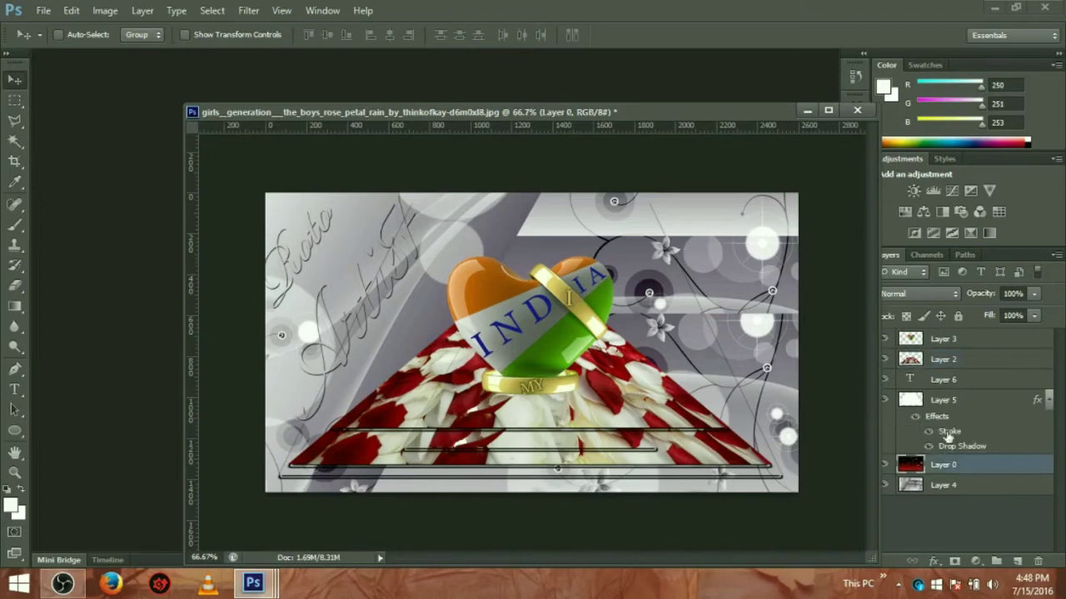
# Step: Adjust the red petal Layer 0's opacity with number keys, settling at 50%
pyautogui.press('1')
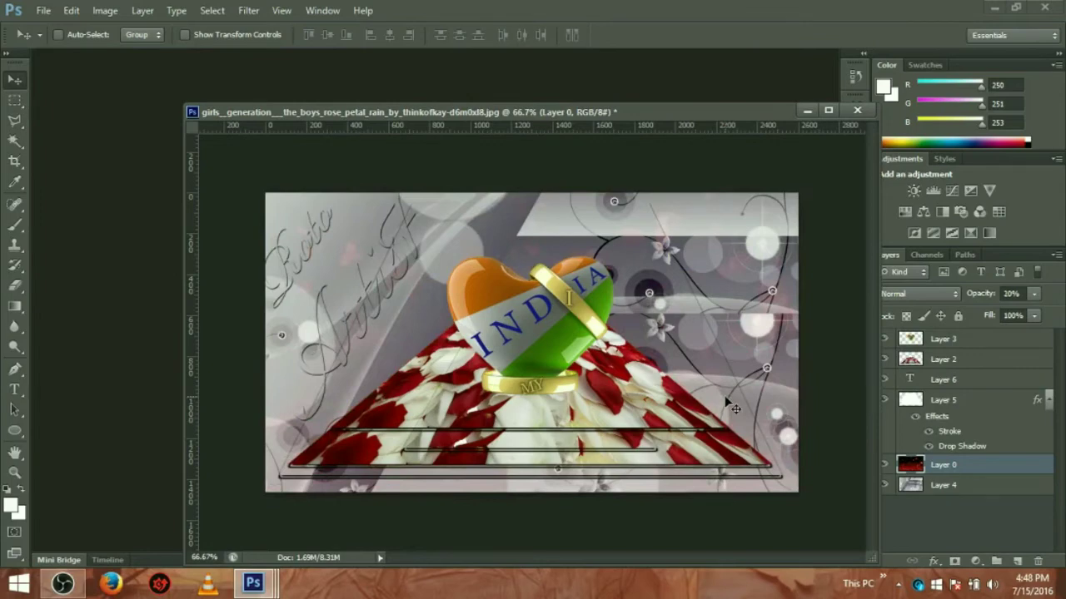
pyautogui.press('2')
pyautogui.press('2')
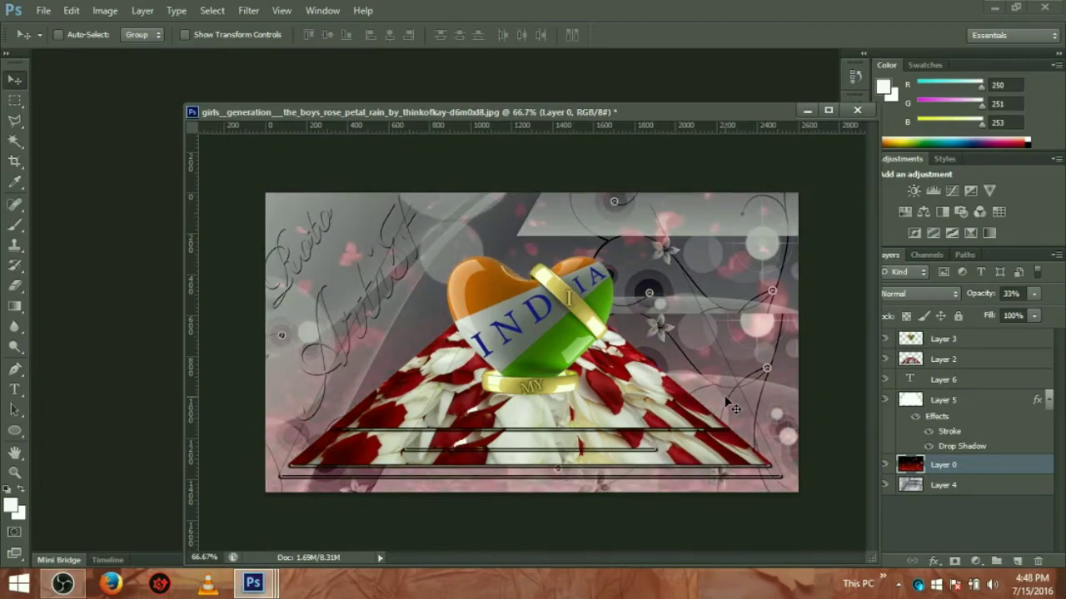
pyautogui.press('4')
pyautogui.press('4')
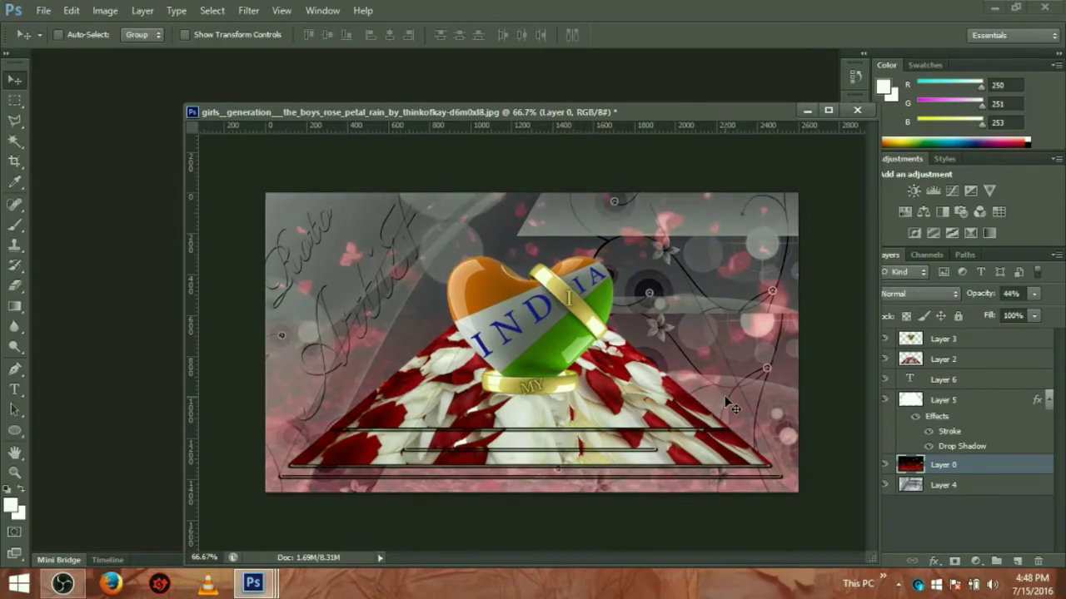
pyautogui.press('4')
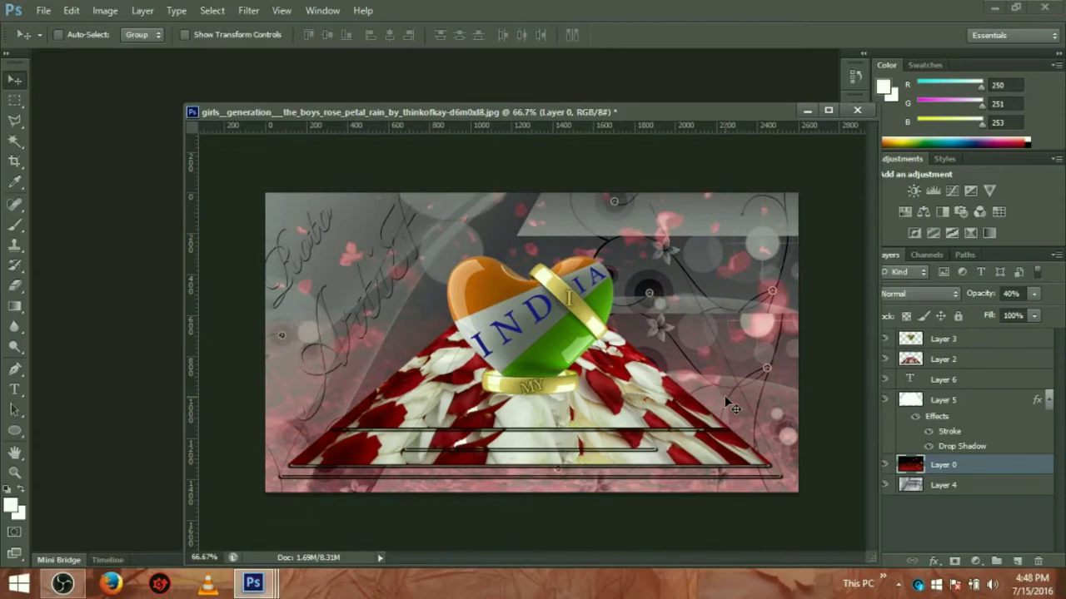
pyautogui.press('6')
pyautogui.press('6')
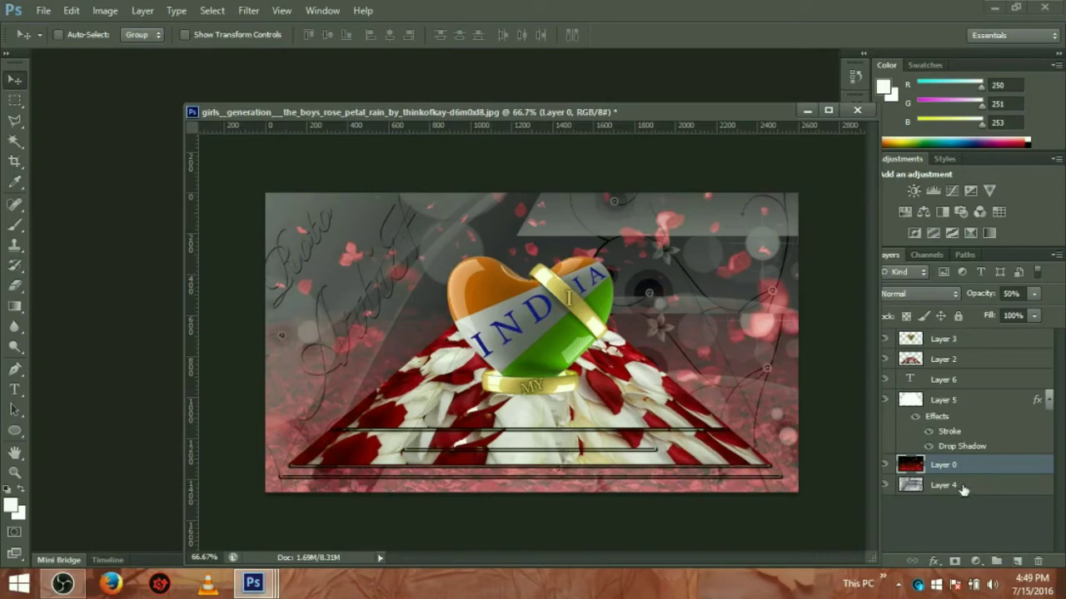
pyautogui.click(987, 403)
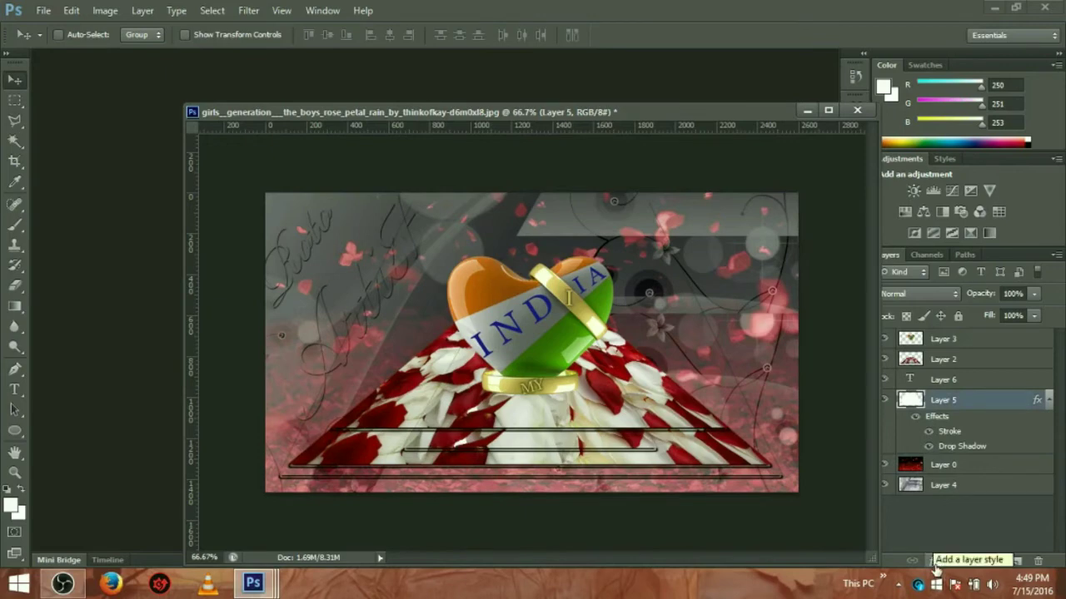
pyautogui.click(934, 565)
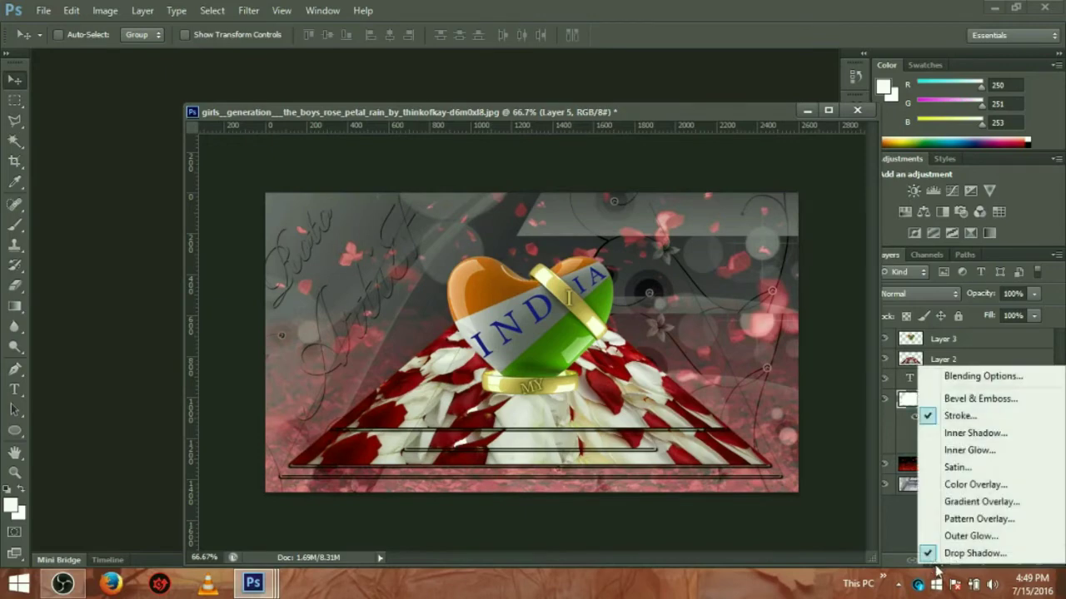
pyautogui.click(995, 570)
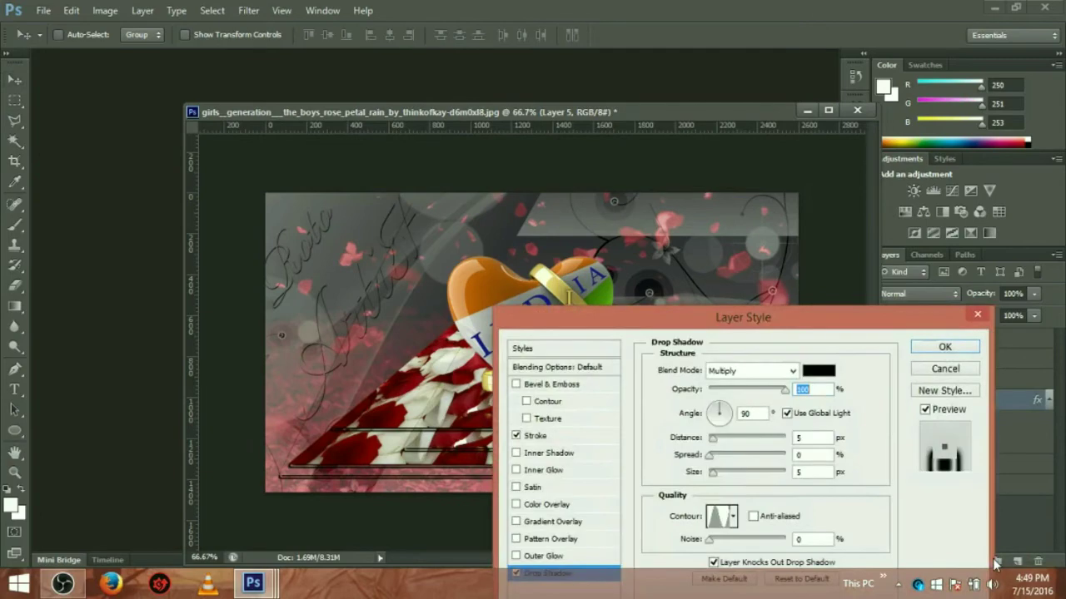
pyautogui.moveTo(803, 325); pyautogui.dragTo(612, 185)
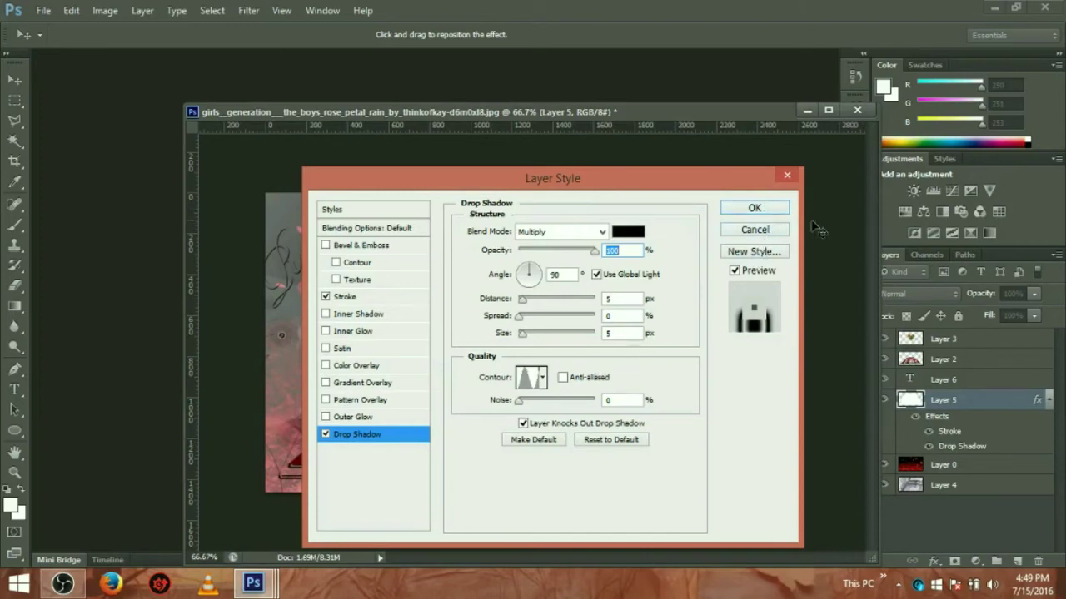
pyautogui.click(754, 209)
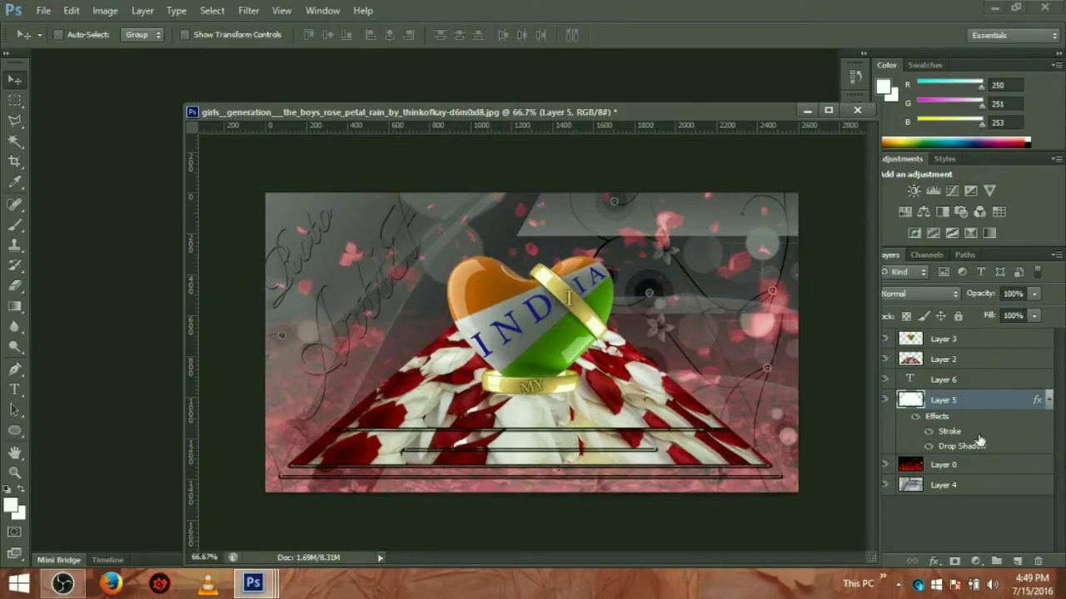
pyautogui.click(961, 341)
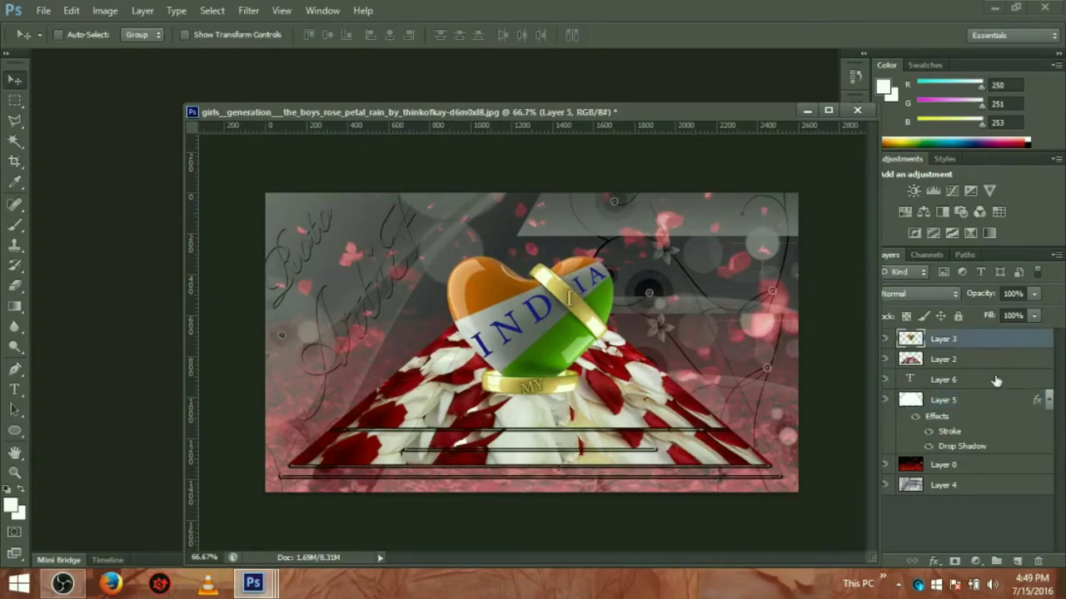
# Step: Merge Layers 3, 2 and 5 into Layer 3 and shift the artwork slightly down
pyautogui.keyDown('ctrl'); pyautogui.click(954, 360); pyautogui.keyUp('ctrl')
pyautogui.keyDown('ctrl'); pyautogui.click(957, 403); pyautogui.keyUp('ctrl')
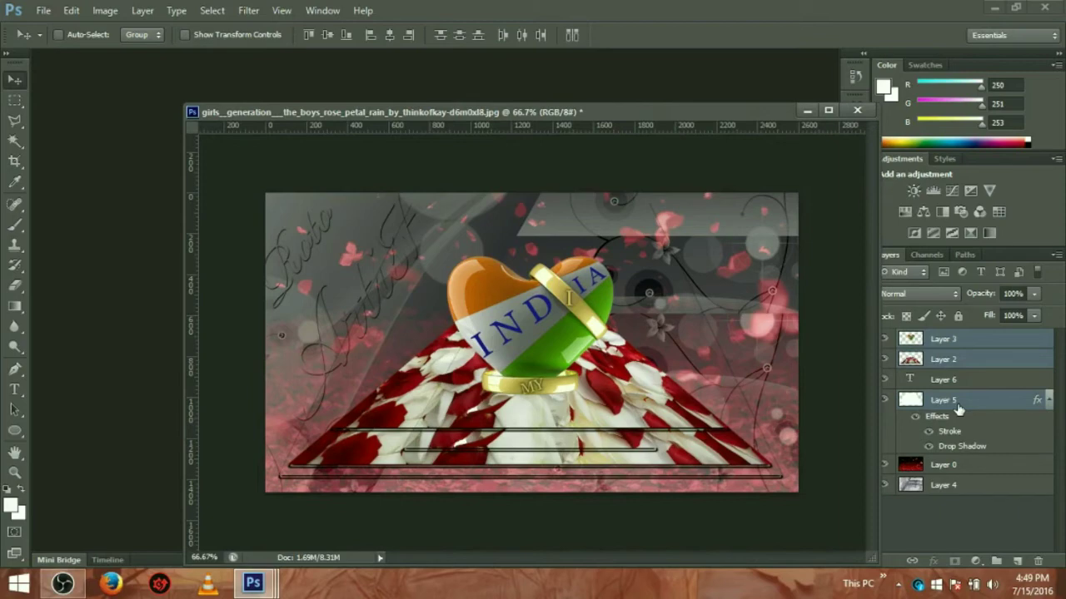
pyautogui.hotkey('ctrl', 'e')
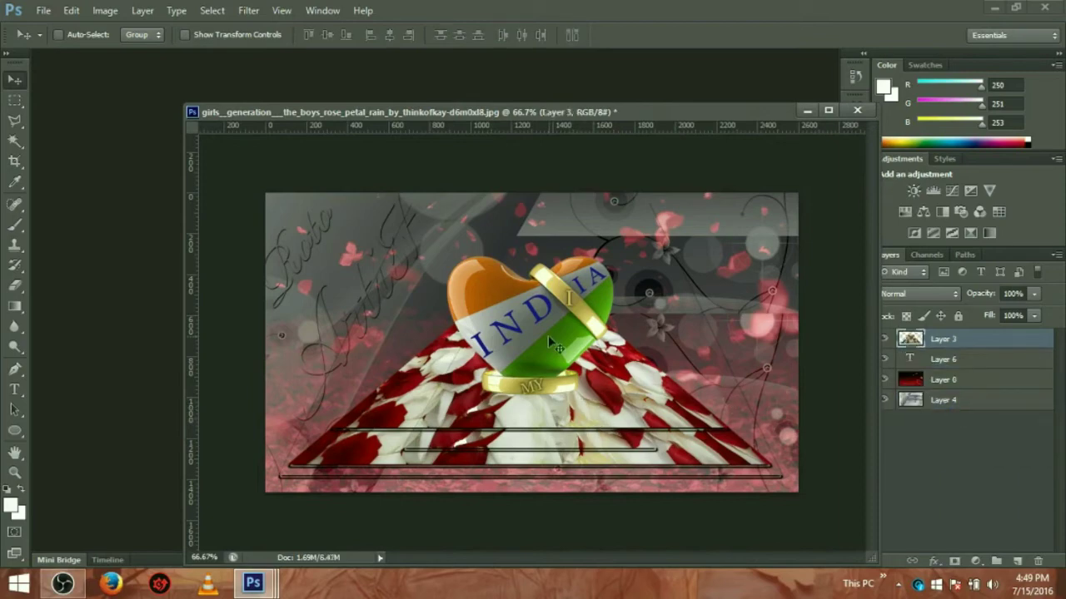
pyautogui.moveTo(544, 330); pyautogui.dragTo(546, 341)
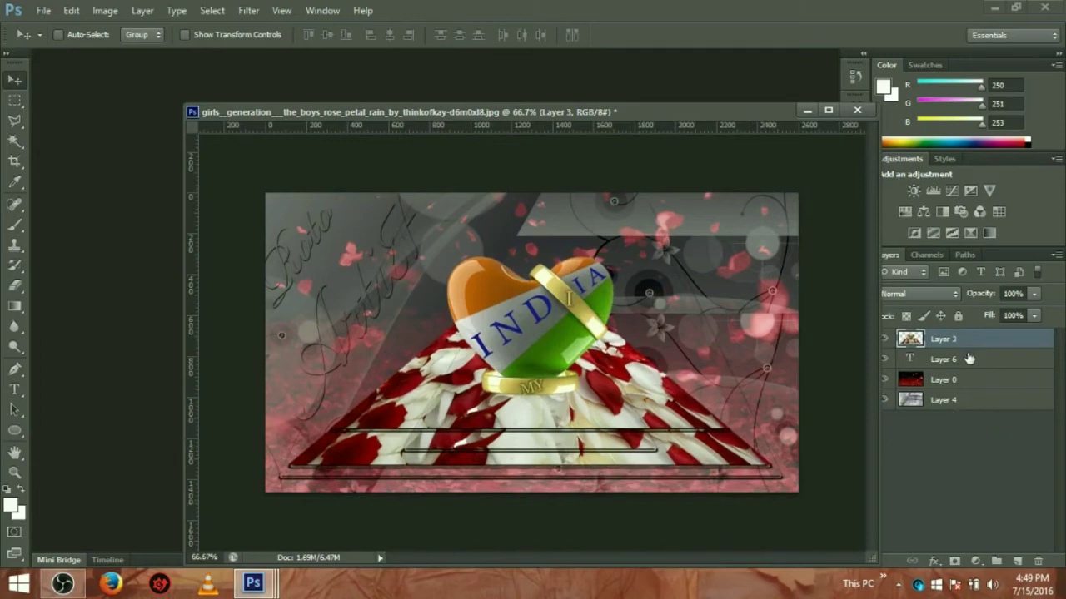
pyautogui.click(933, 562)
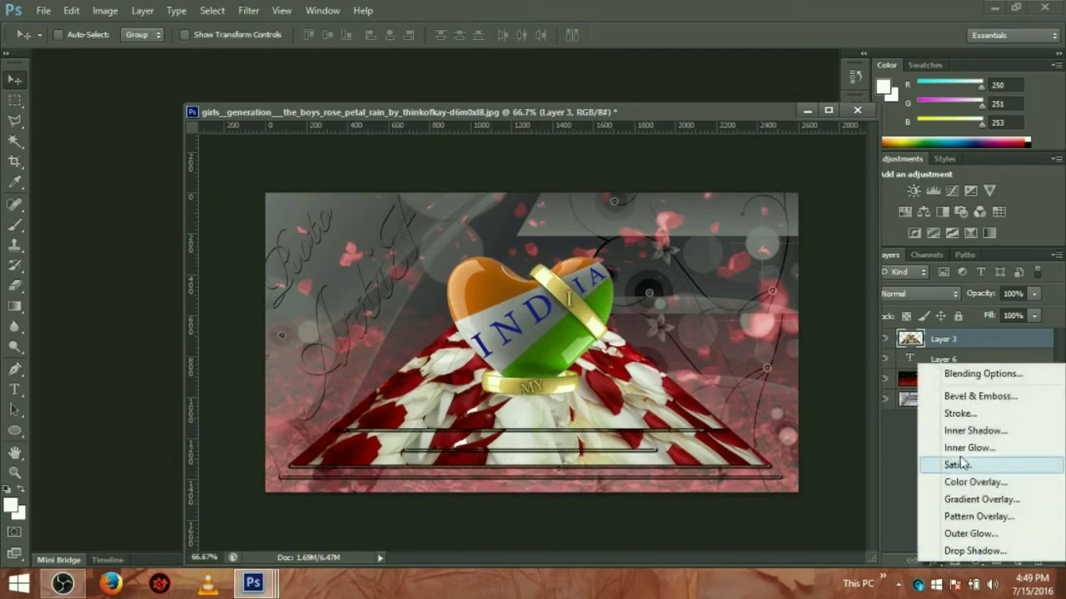
# Step: Add a drop shadow to Layer 3 with 100% opacity and a value of 55
pyautogui.click(974, 551)
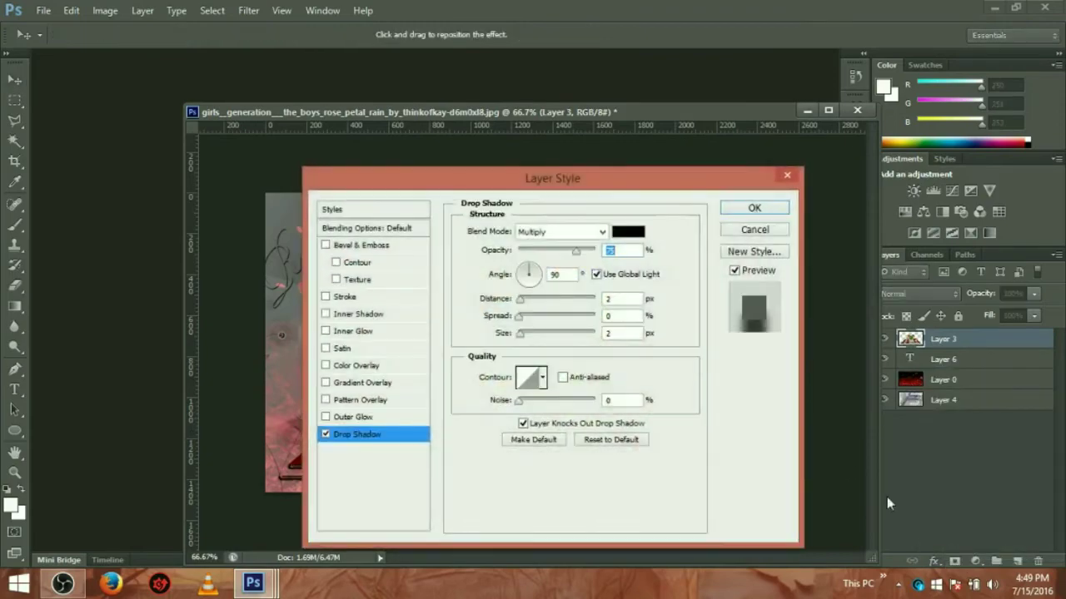
pyautogui.moveTo(621, 173)
pyautogui.mouseDown()
pyautogui.moveTo(961, 548)
pyautogui.moveTo(922, 196)
pyautogui.mouseUp()
pyautogui.moveTo(879, 273); pyautogui.dragTo(912, 273)
pyautogui.click(920, 321)
pyautogui.write('5')
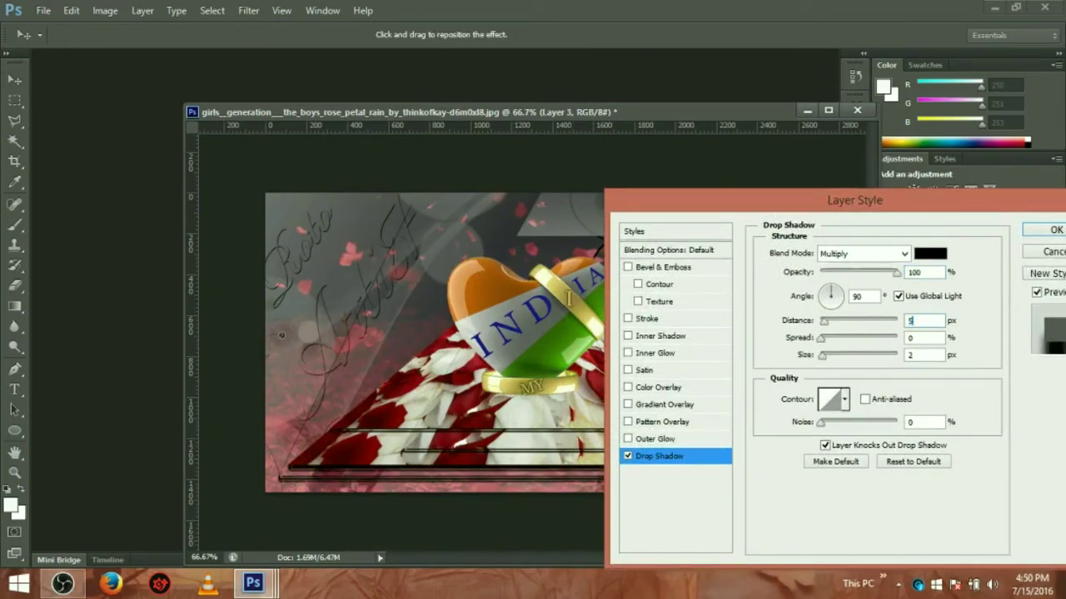
pyautogui.write('5')
# Step: Give the drop shadow a ring-shaped contour and check it on the canvas
pyautogui.click(845, 400)
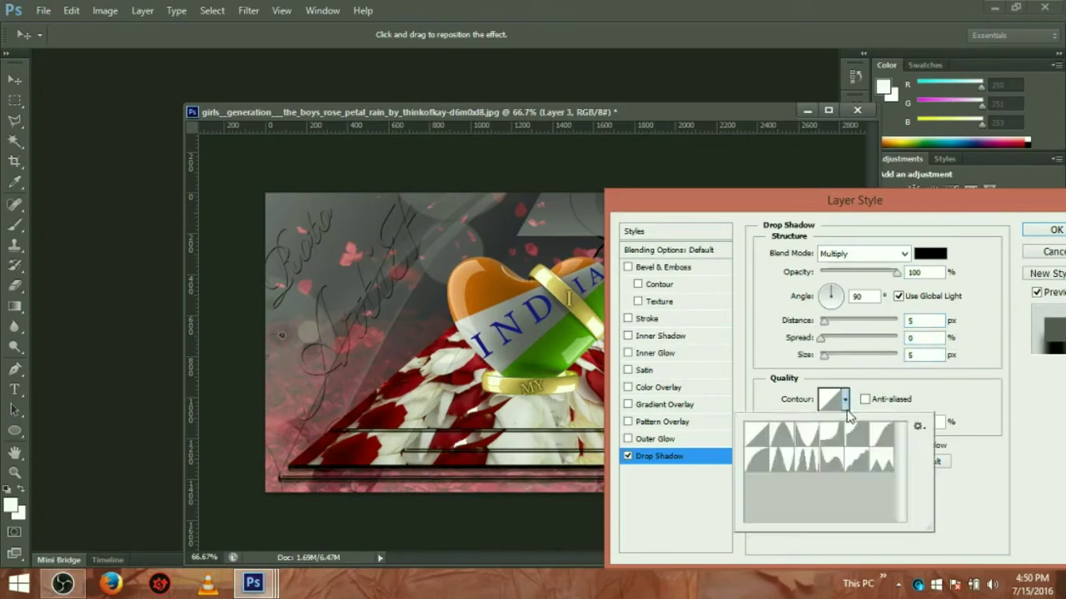
pyautogui.click(782, 468)
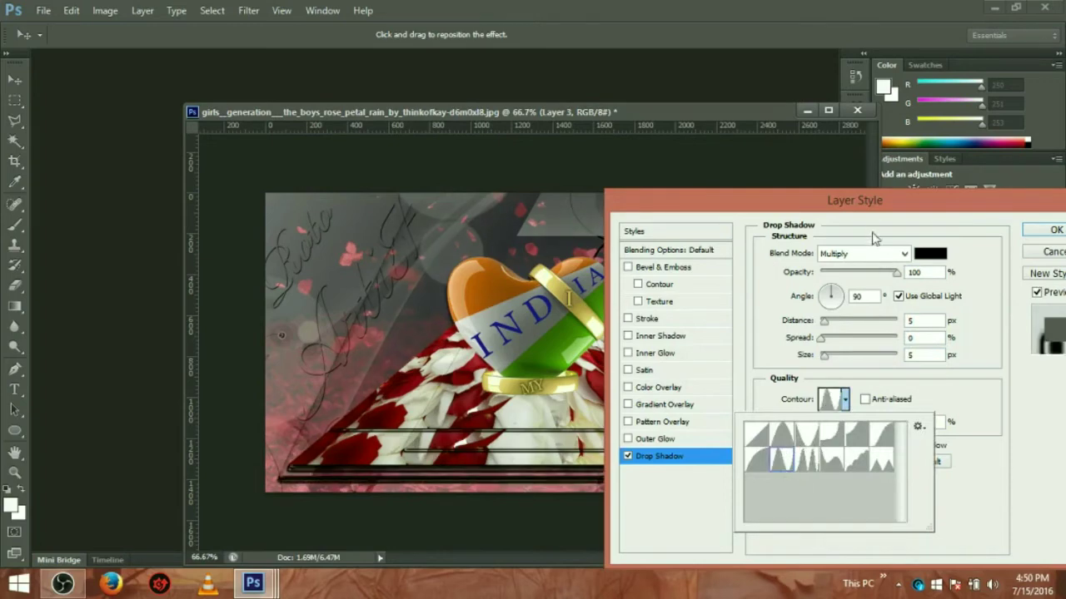
pyautogui.moveTo(883, 203); pyautogui.dragTo(915, 573)
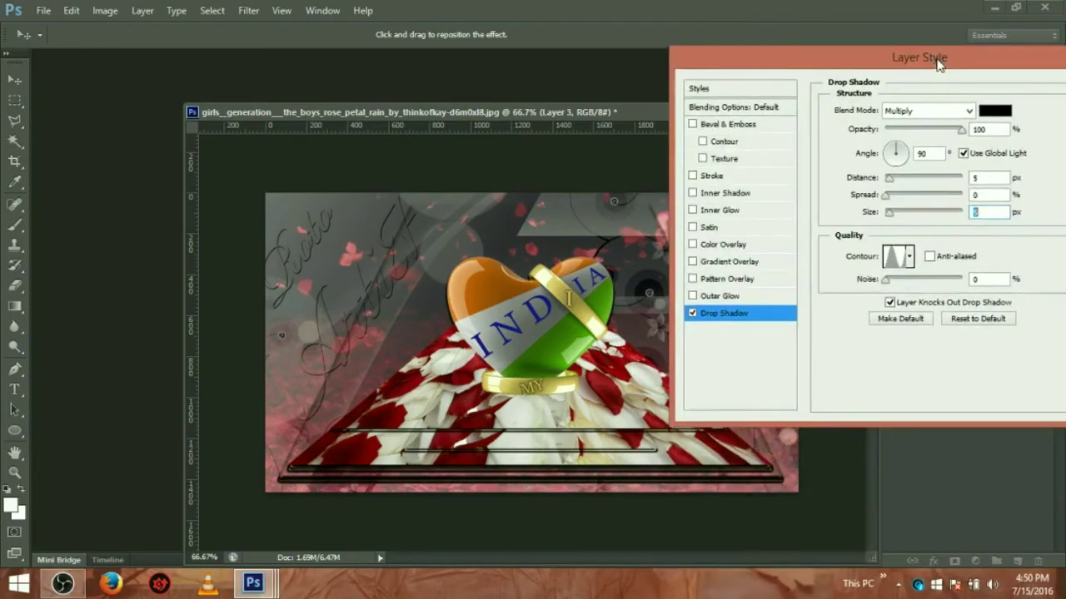
pyautogui.moveTo(916, 573); pyautogui.dragTo(949, 187)
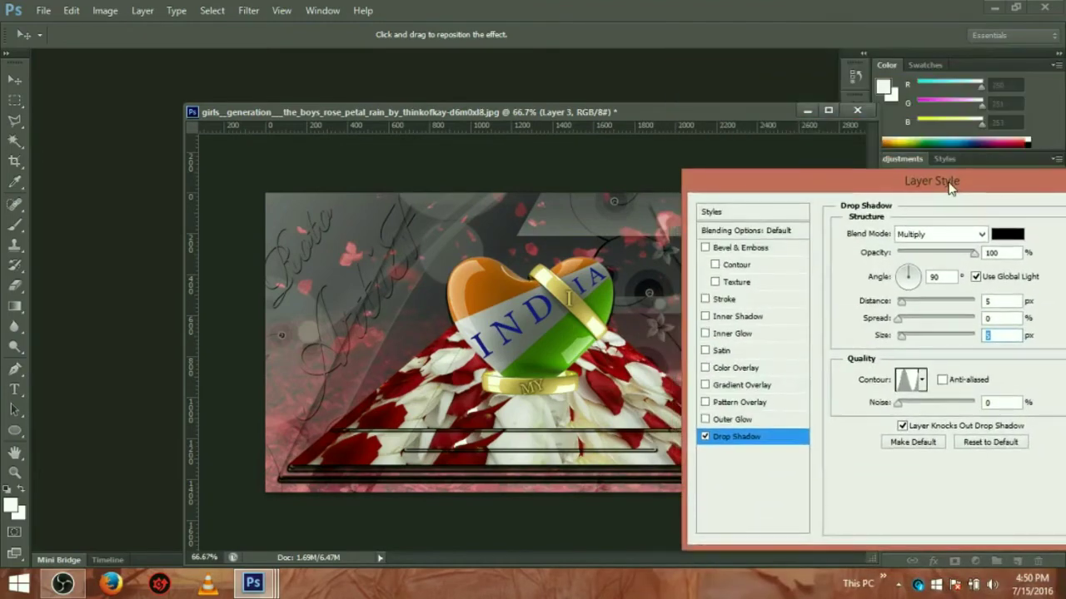
# Step: Preview several other shadow contour presets, ending on the plain Linear contour
pyautogui.click(921, 380)
pyautogui.click(858, 425)
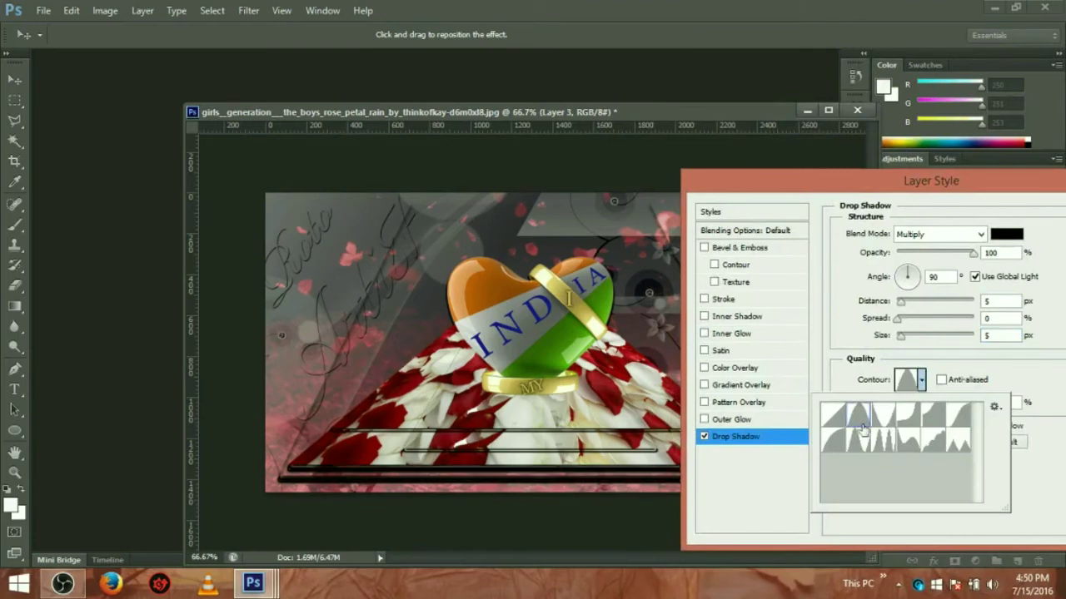
pyautogui.click(878, 424)
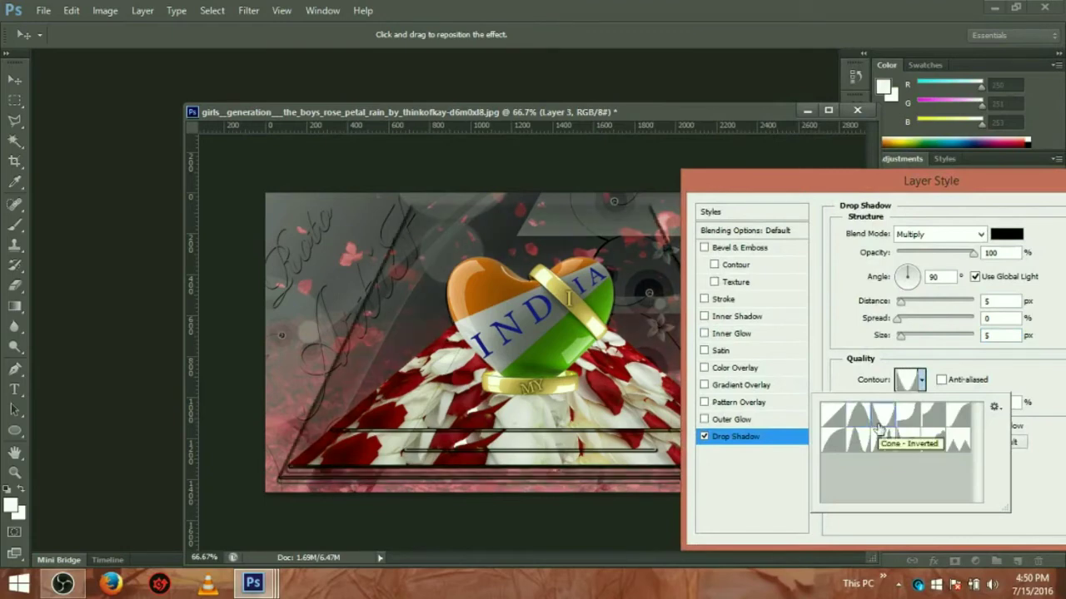
pyautogui.click(907, 426)
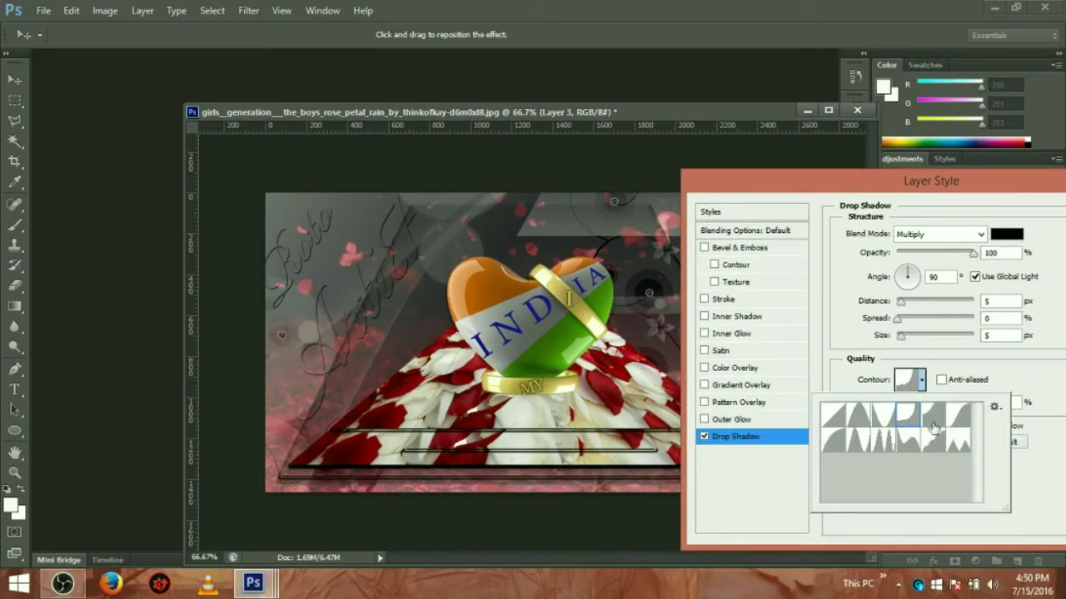
pyautogui.click(933, 424)
pyautogui.click(958, 414)
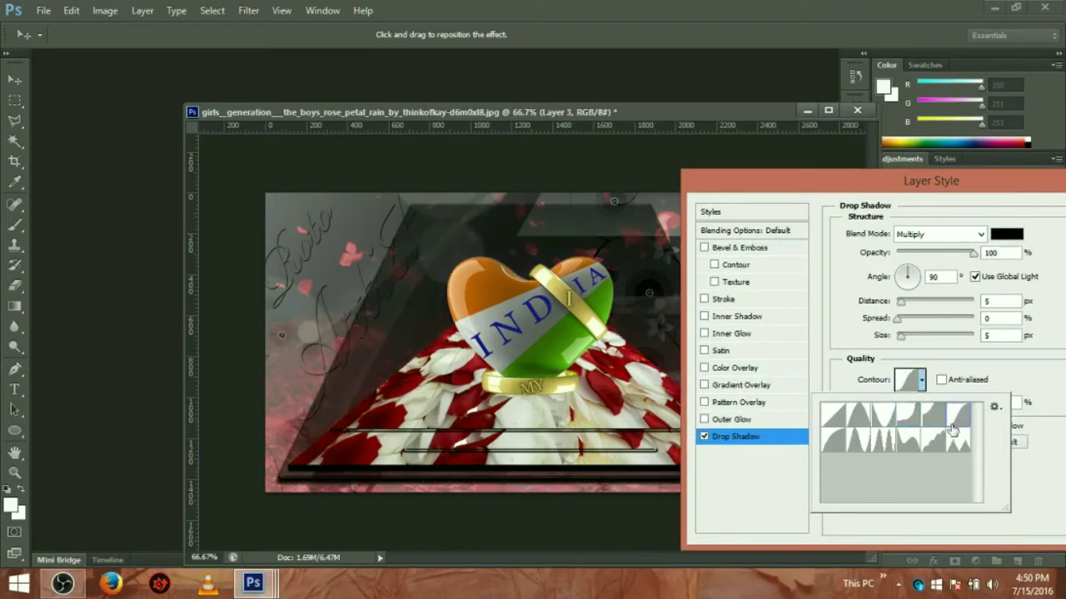
pyautogui.click(833, 439)
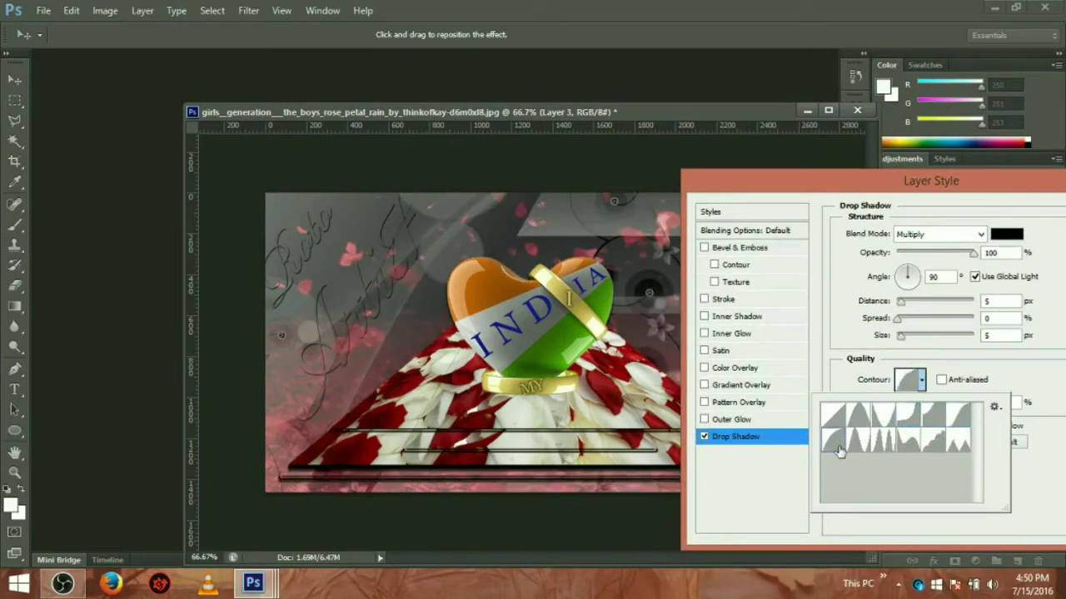
pyautogui.click(882, 445)
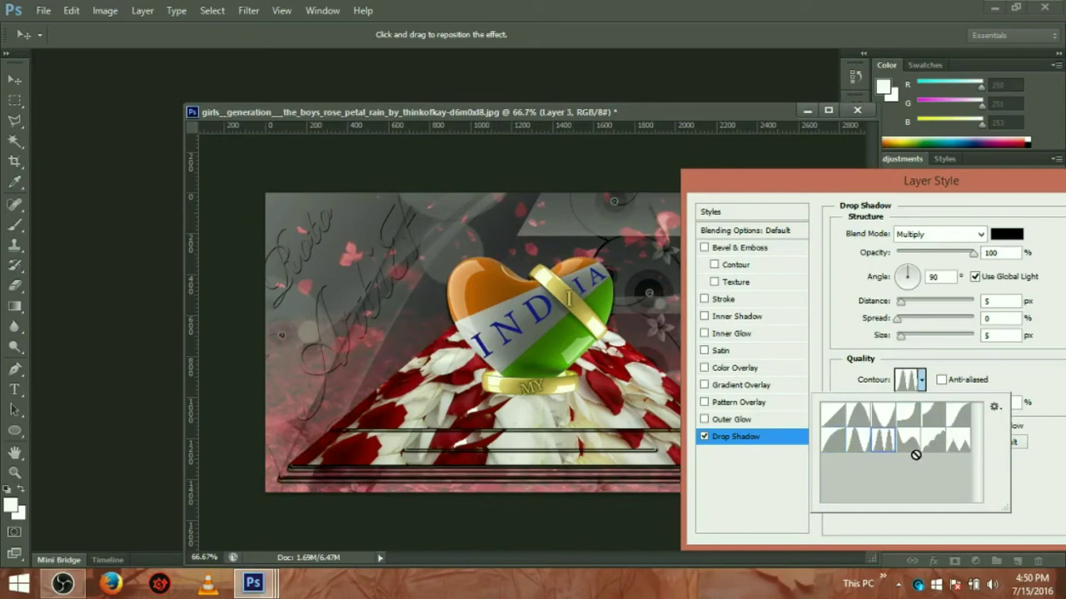
pyautogui.click(837, 423)
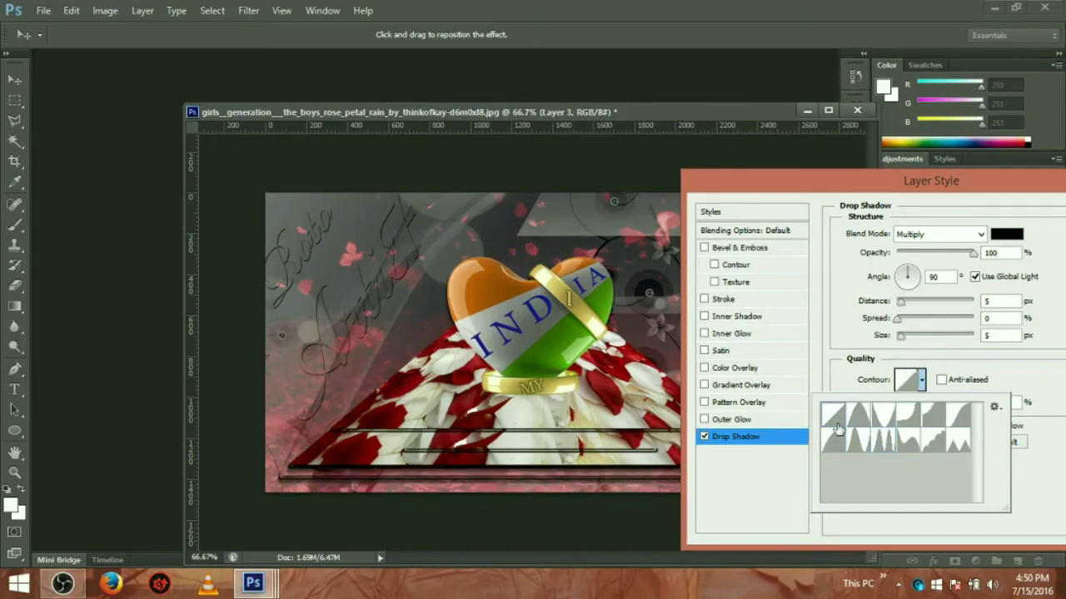
# Step: Lower the shadow opacity to about 83%, then cancel the Layer Style dialog
pyautogui.click(975, 260)
pyautogui.moveTo(971, 254); pyautogui.dragTo(939, 263)
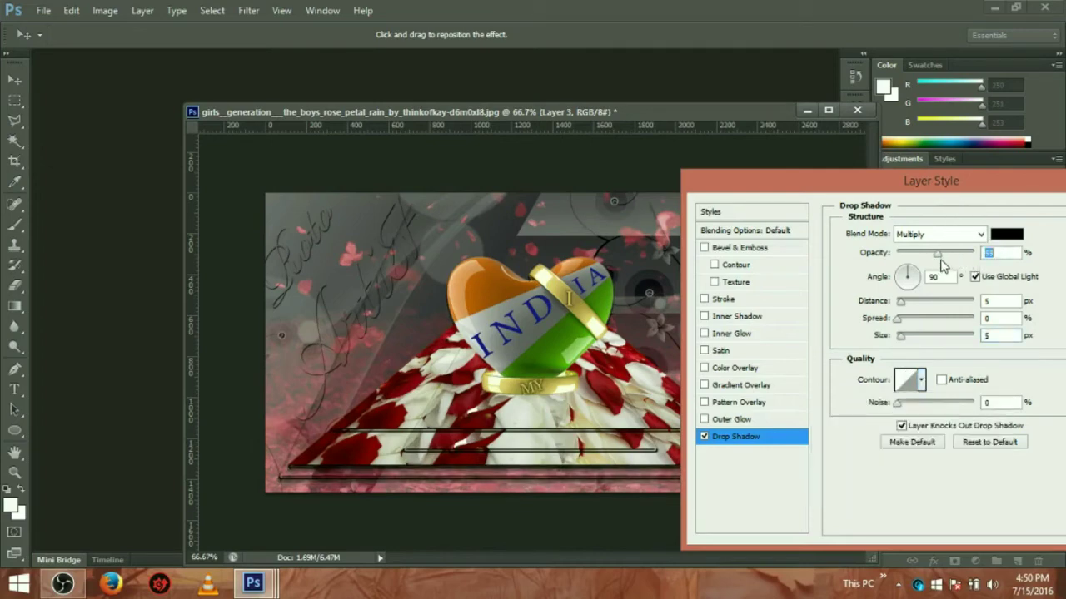
pyautogui.moveTo(1002, 190)
pyautogui.mouseDown()
pyautogui.moveTo(882, 541)
pyautogui.moveTo(765, 191)
pyautogui.moveTo(682, 191)
pyautogui.mouseUp()
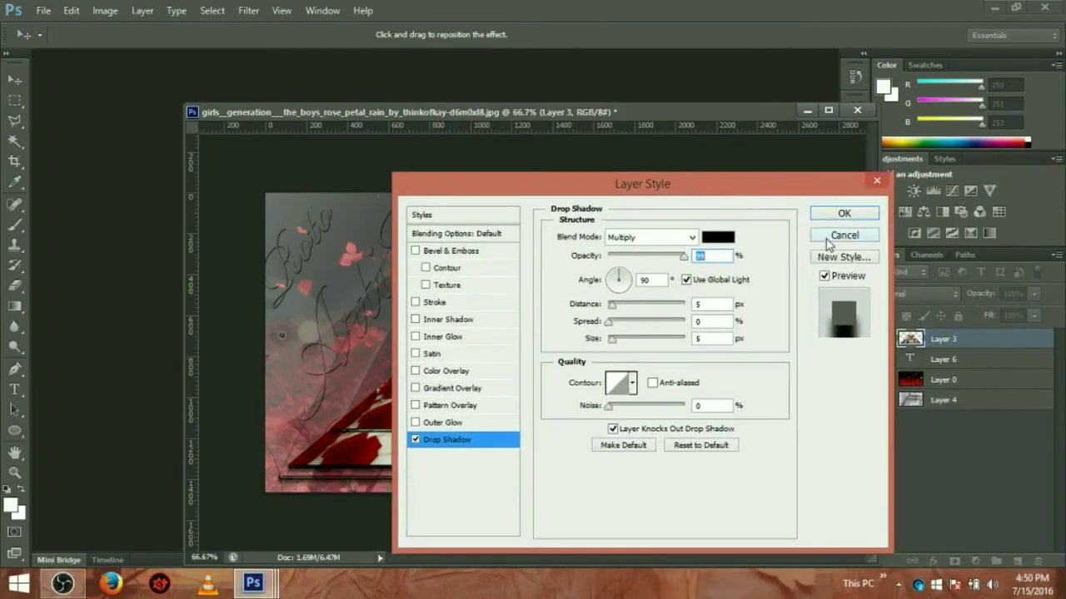
pyautogui.click(826, 238)
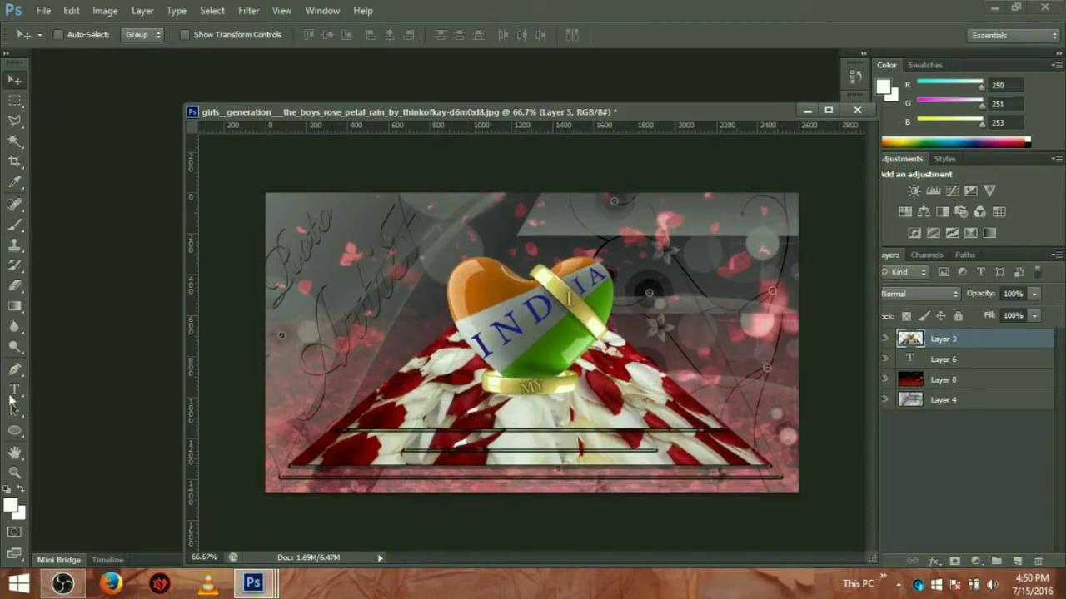
# Step: Create two new text layers on the canvas with the Horizontal Type tool
pyautogui.click(13, 389)
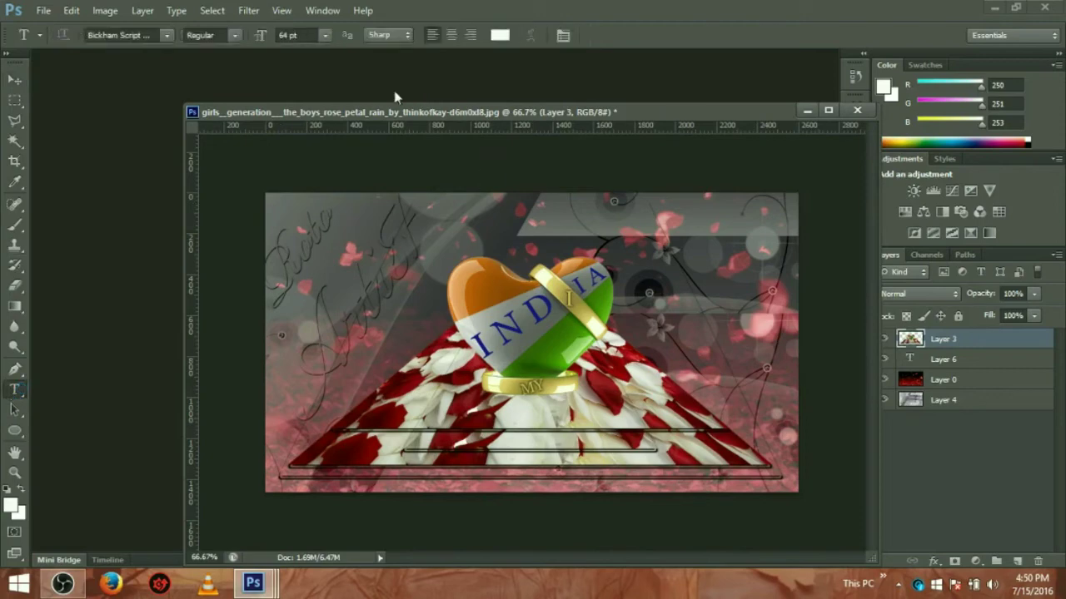
pyautogui.click(430, 234)
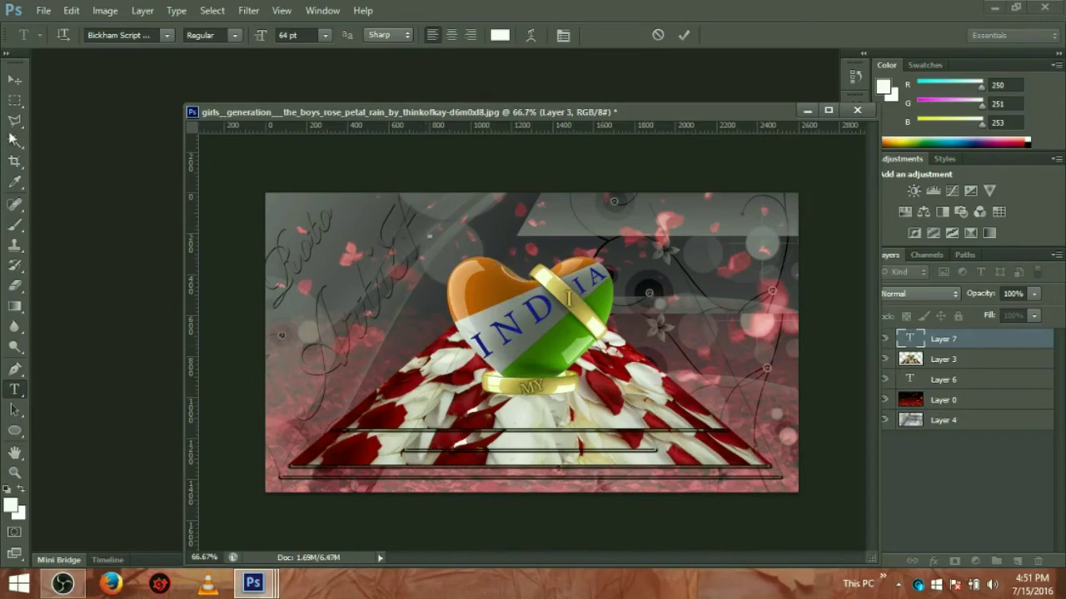
pyautogui.click(15, 83)
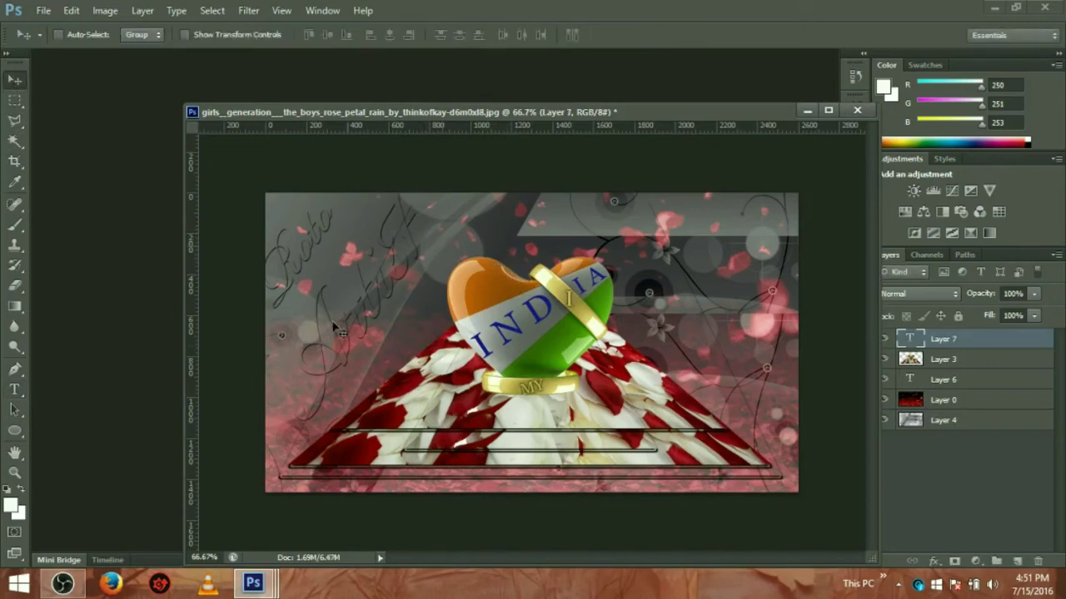
pyautogui.click(15, 389)
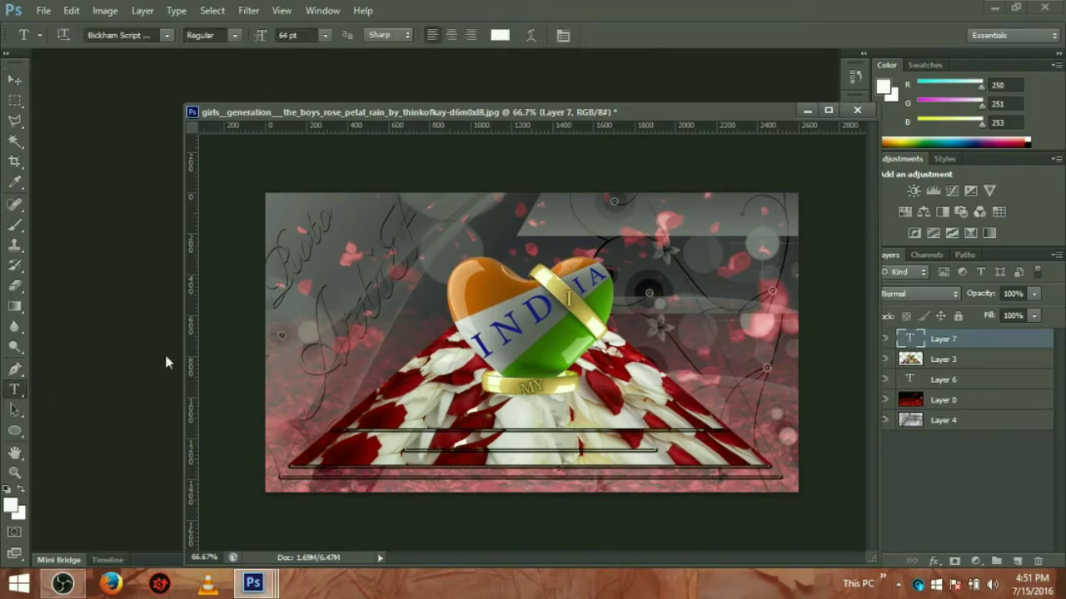
pyautogui.click(281, 334)
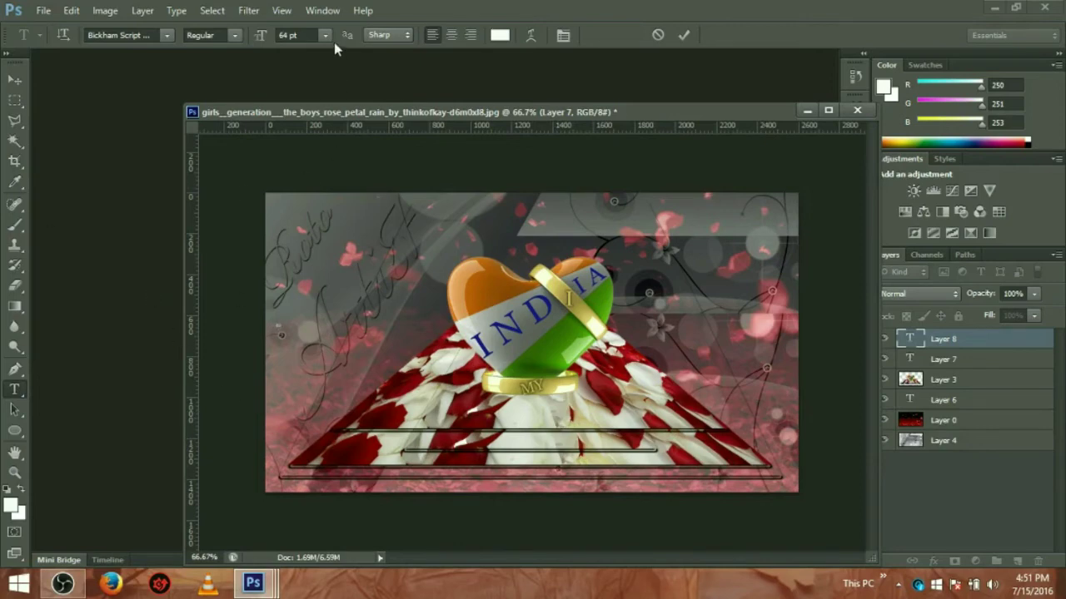
pyautogui.click(14, 79)
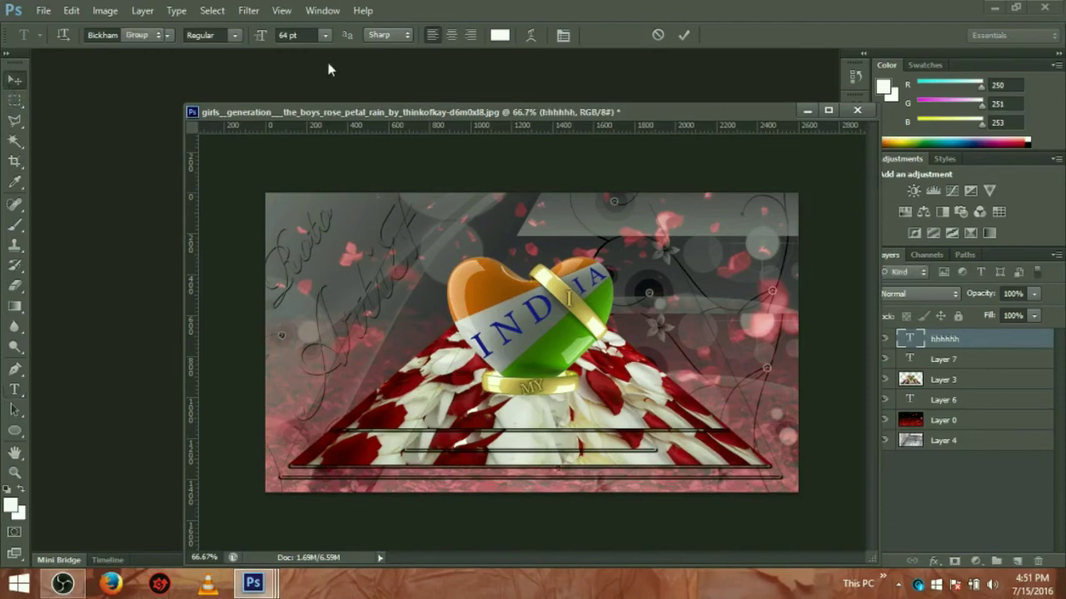
# Step: Place another text layer at 72 pt, raise its size to 130 pt, and commit
pyautogui.click(14, 388)
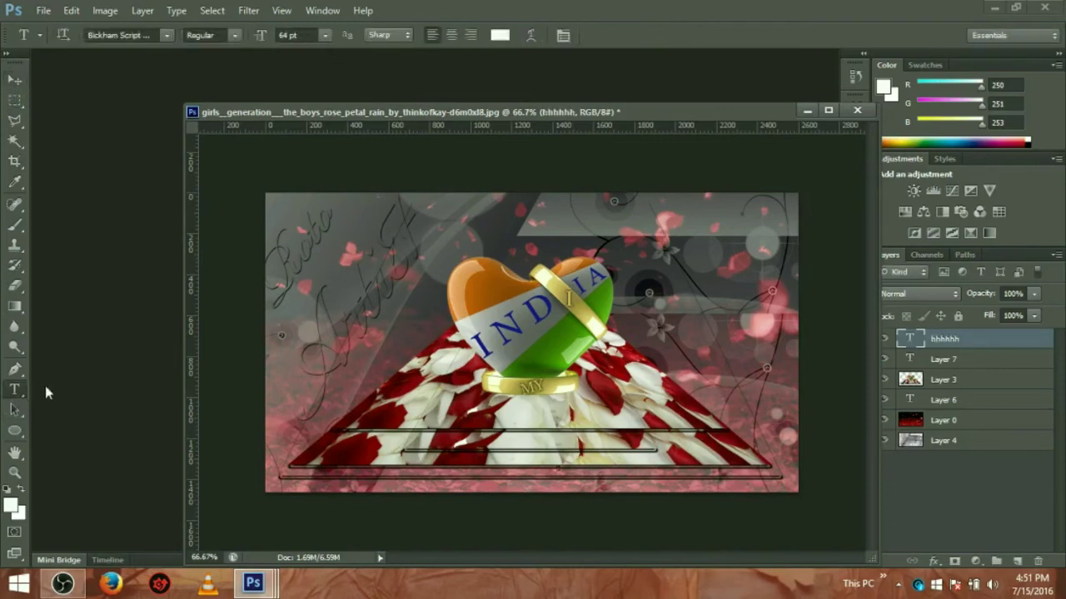
pyautogui.click(323, 35)
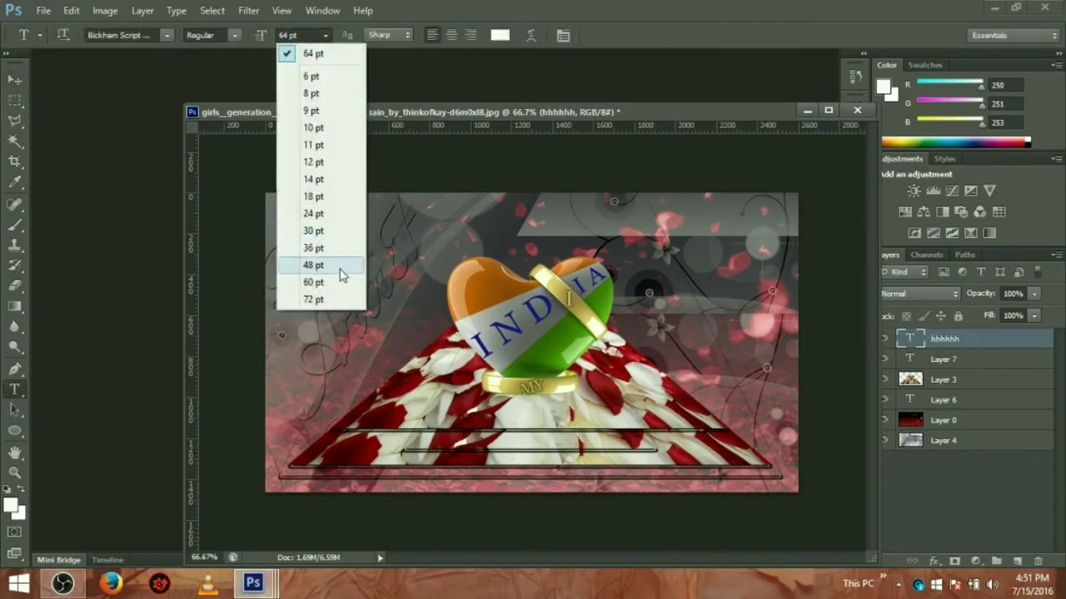
pyautogui.click(314, 300)
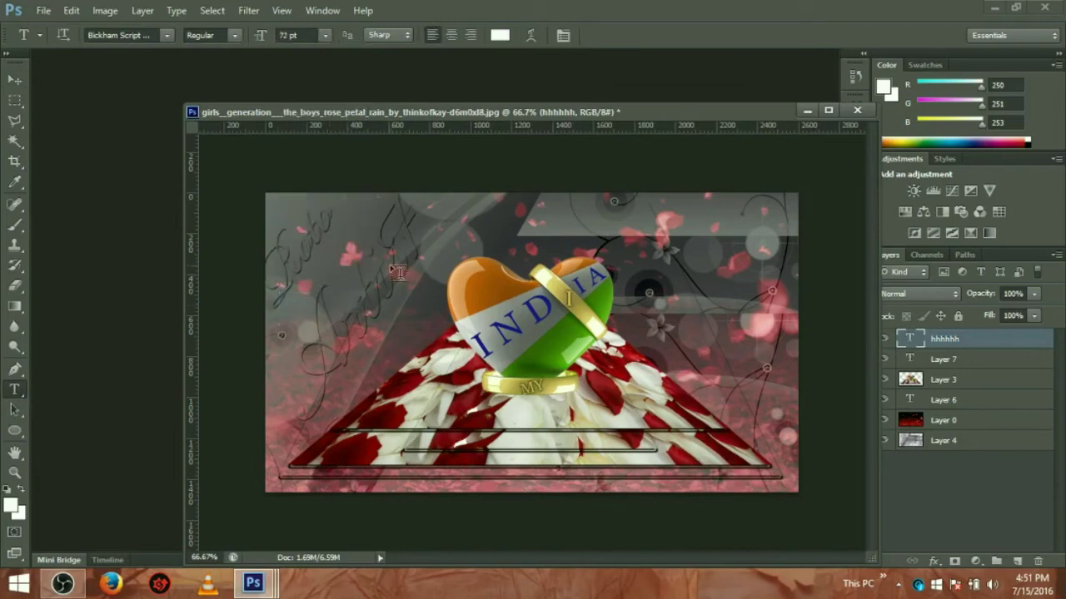
pyautogui.click(450, 250)
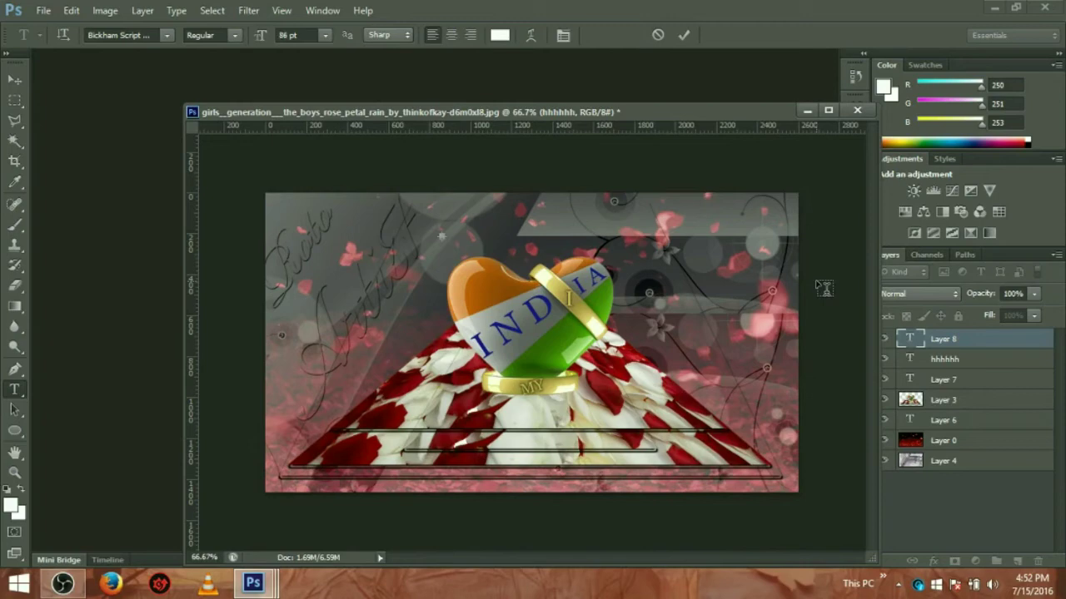
pyautogui.hotkey('ctrl', 'alt', 'shift', '.')
pyautogui.click(14, 80)
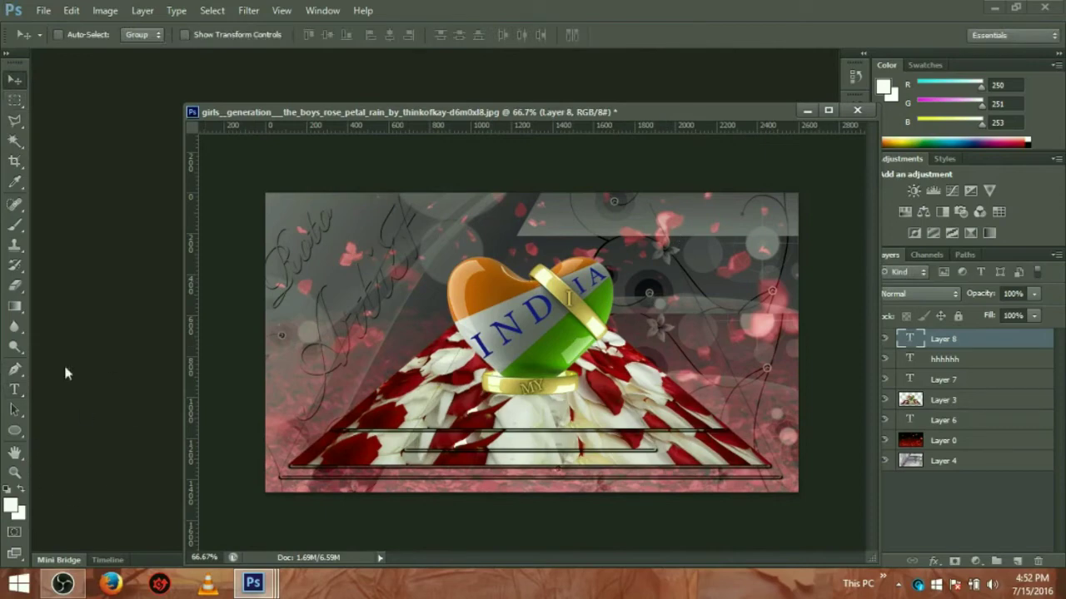
# Step: Delete the 'hhhhhh' text layer and confirm the deletion
pyautogui.click(999, 363)
pyautogui.rightClick(999, 361)
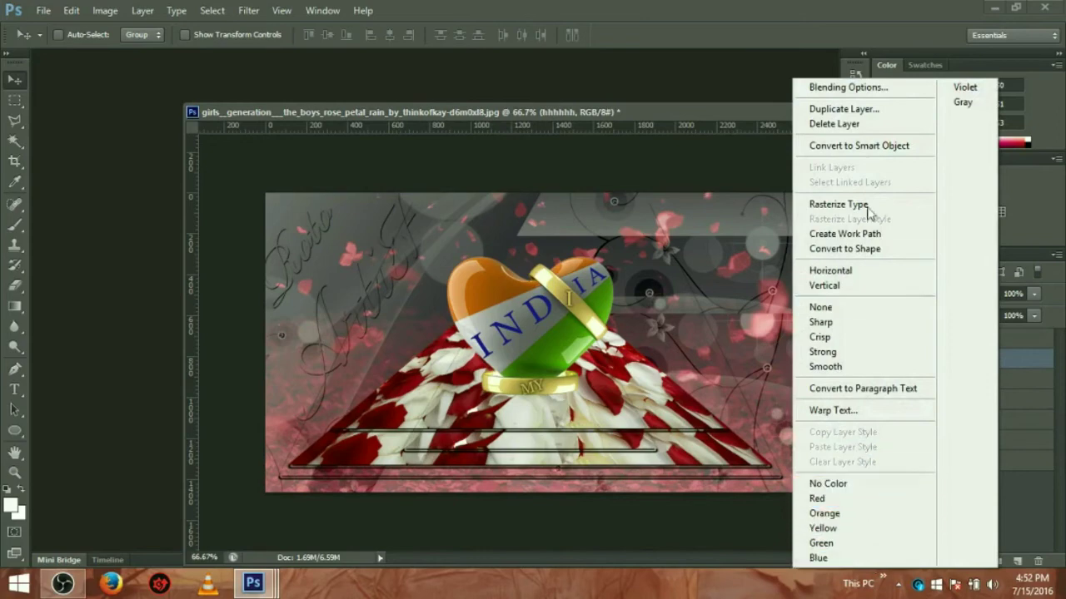
pyautogui.click(859, 124)
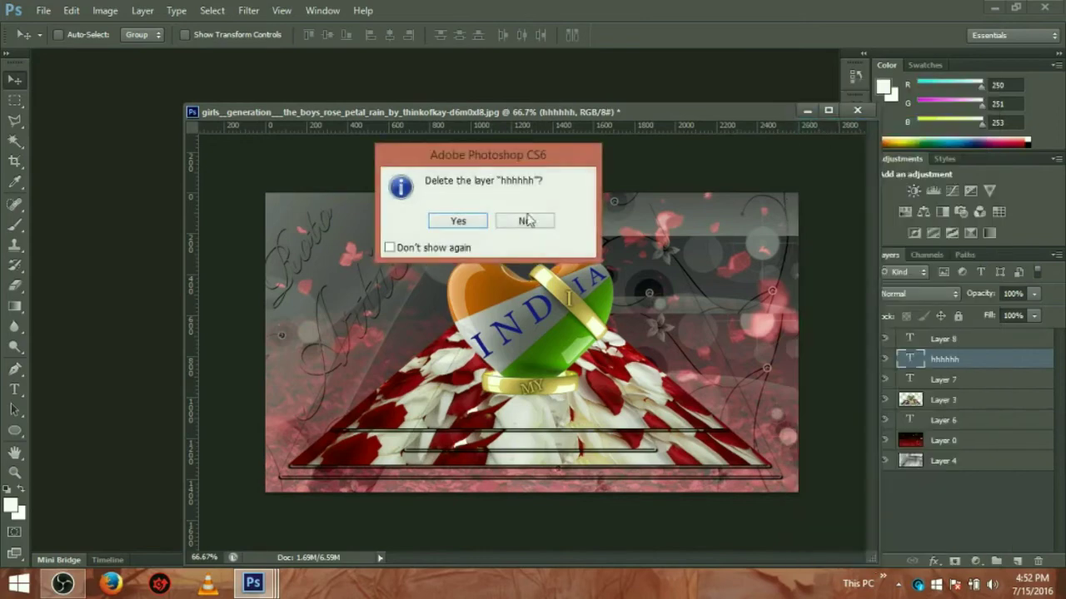
pyautogui.click(455, 222)
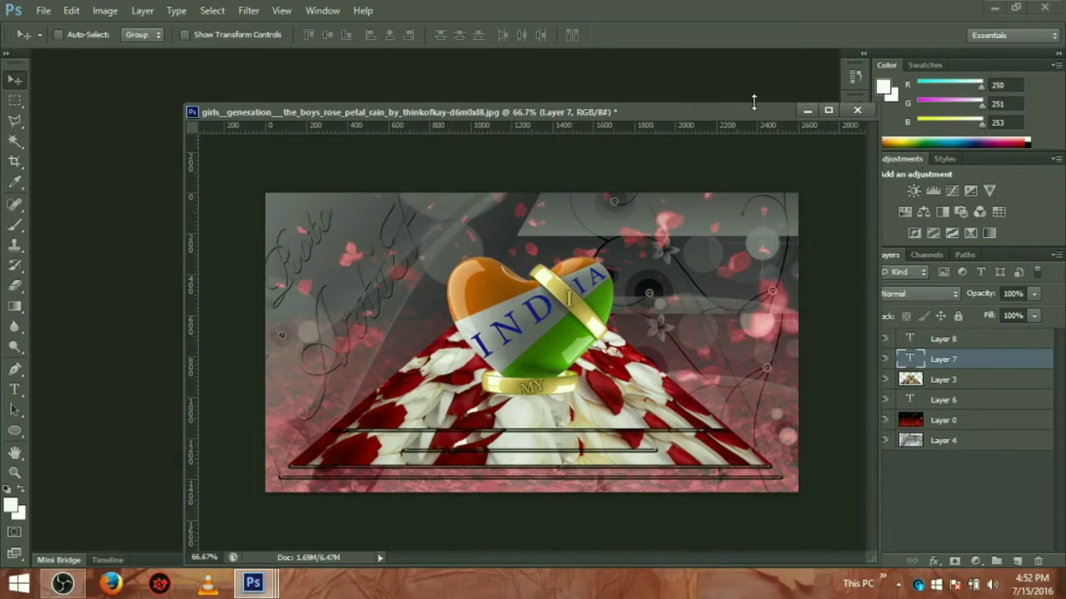
# Step: Resize the document into a smaller floating window placed higher in the workspace
pyautogui.moveTo(754, 142); pyautogui.dragTo(737, 248)
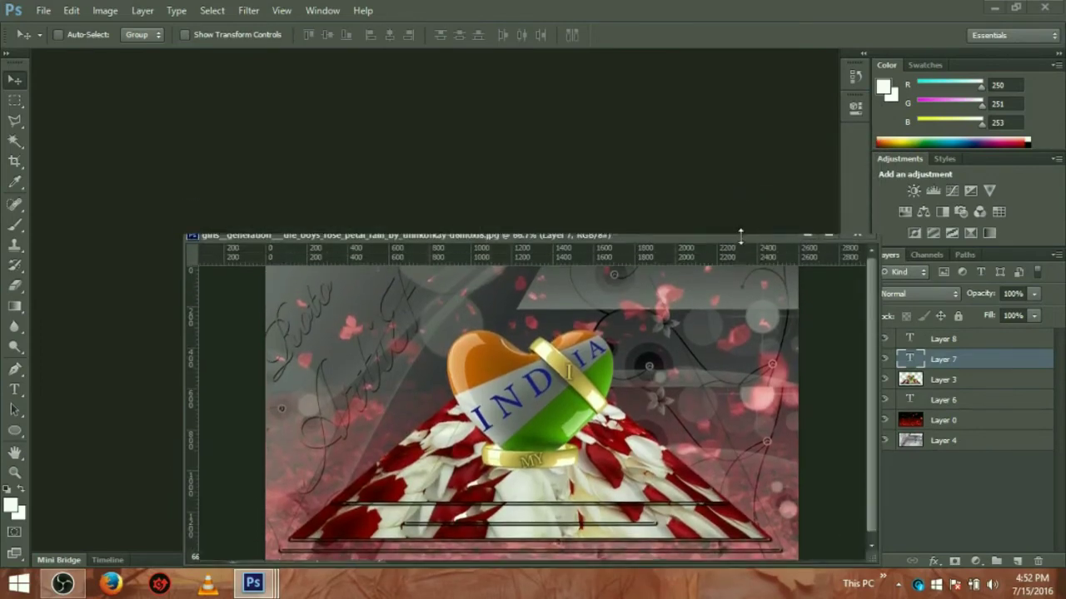
pyautogui.moveTo(880, 377); pyautogui.dragTo(750, 378)
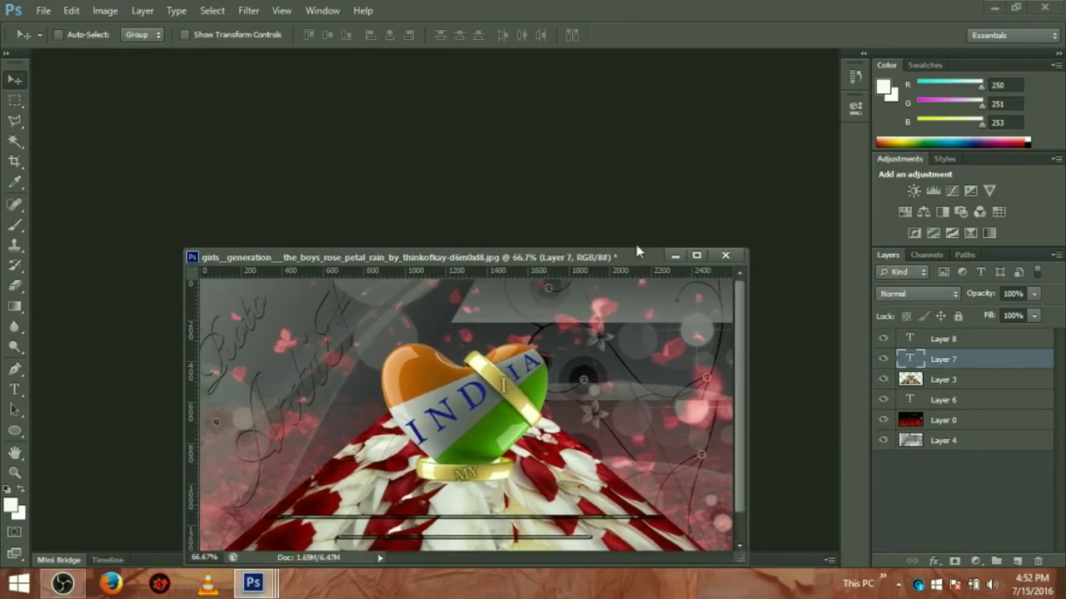
pyautogui.moveTo(633, 256); pyautogui.dragTo(628, 91)
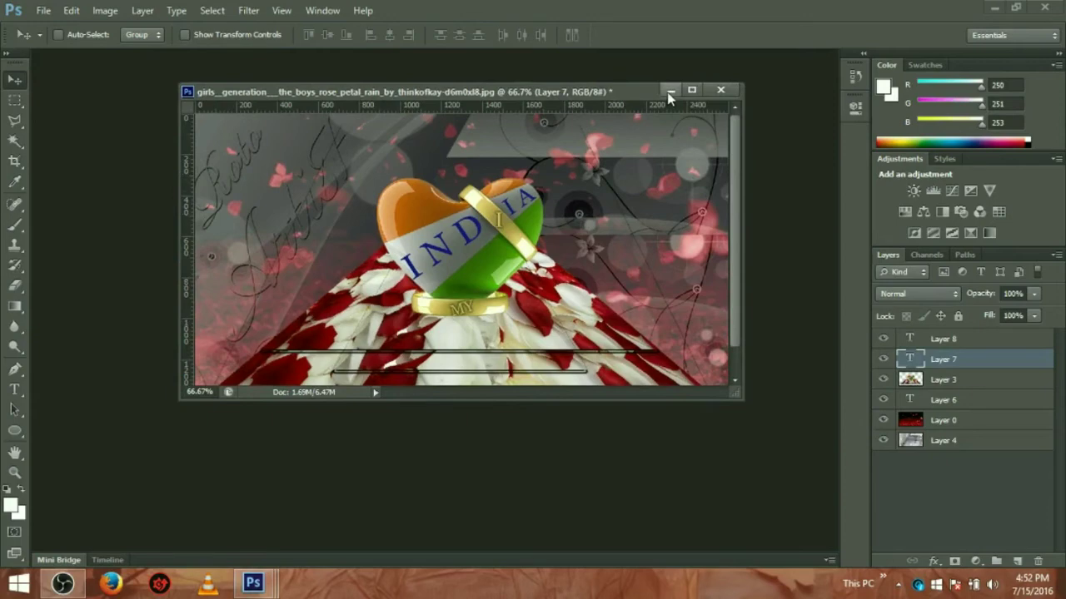
pyautogui.click(691, 90)
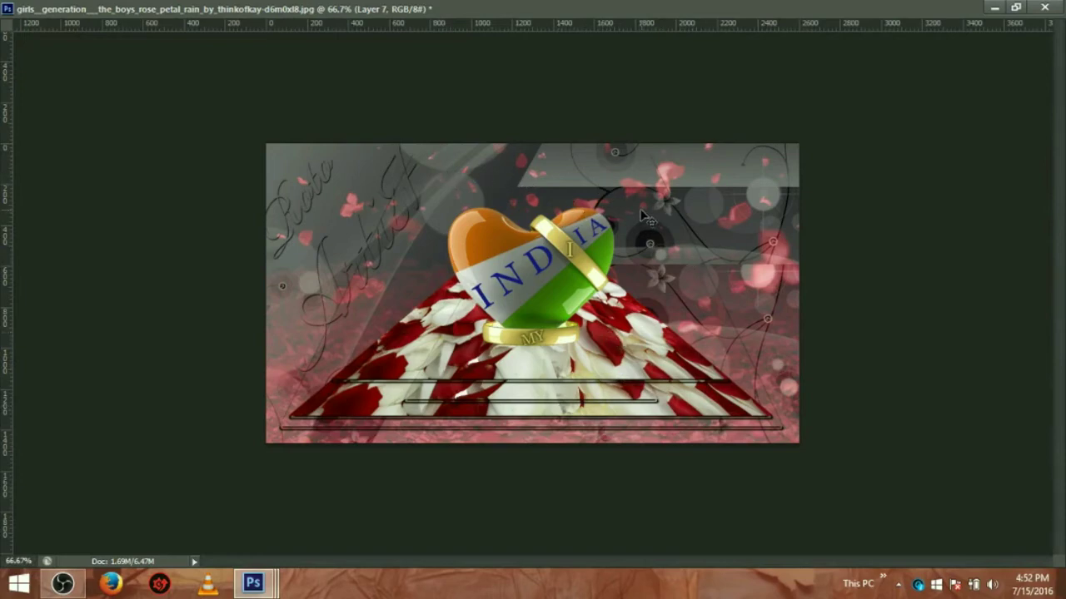
pyautogui.click(1016, 7)
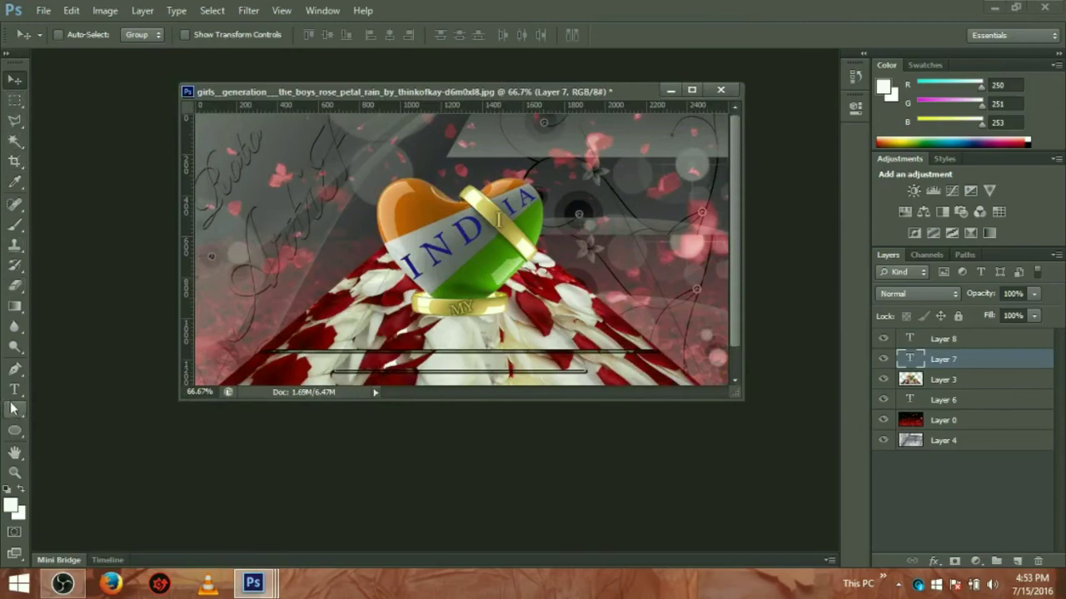
pyautogui.click(14, 391)
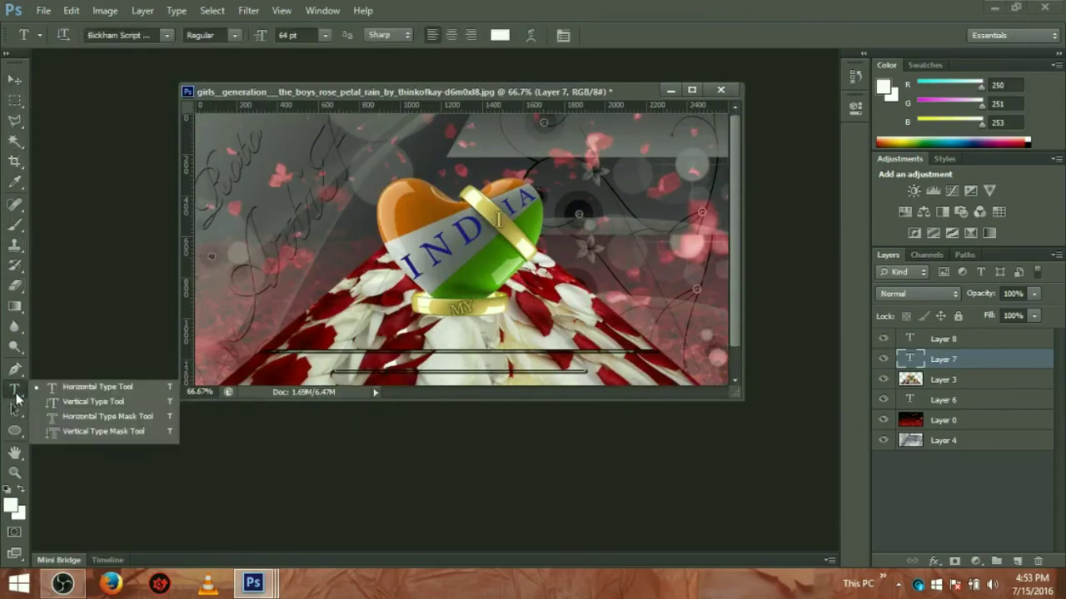
# Step: Start a new 72 pt text layer, Layer 9, then increase its font size
pyautogui.click(82, 387)
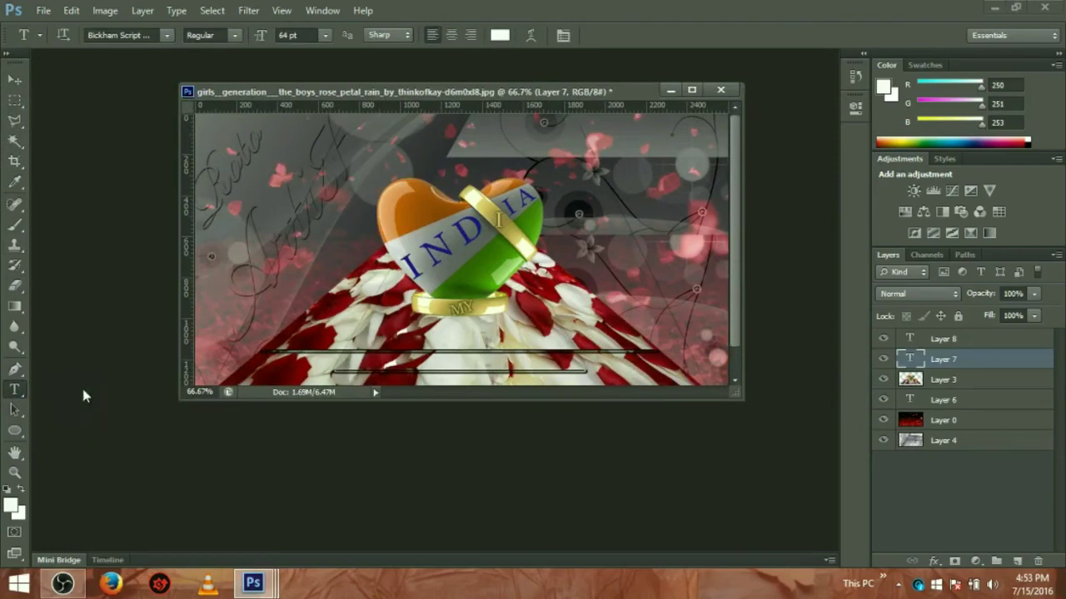
pyautogui.click(318, 35)
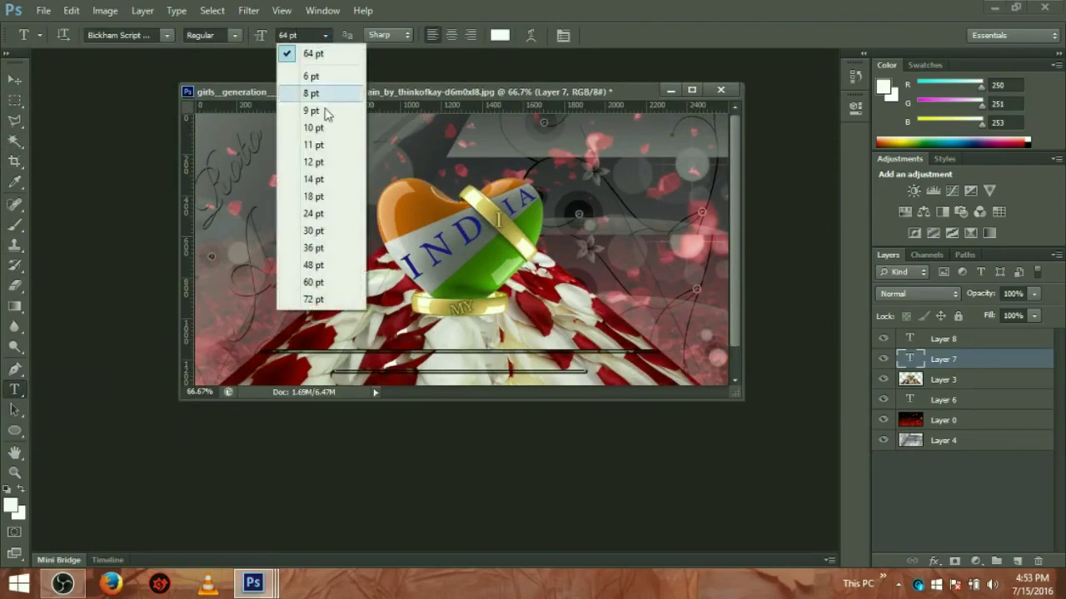
pyautogui.click(314, 299)
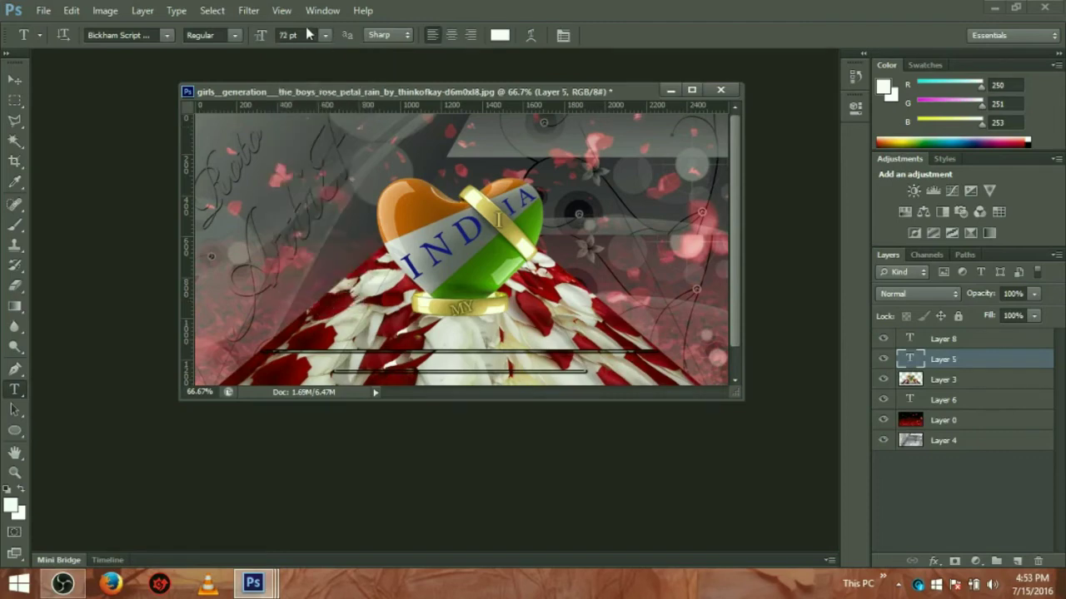
pyautogui.click(396, 155)
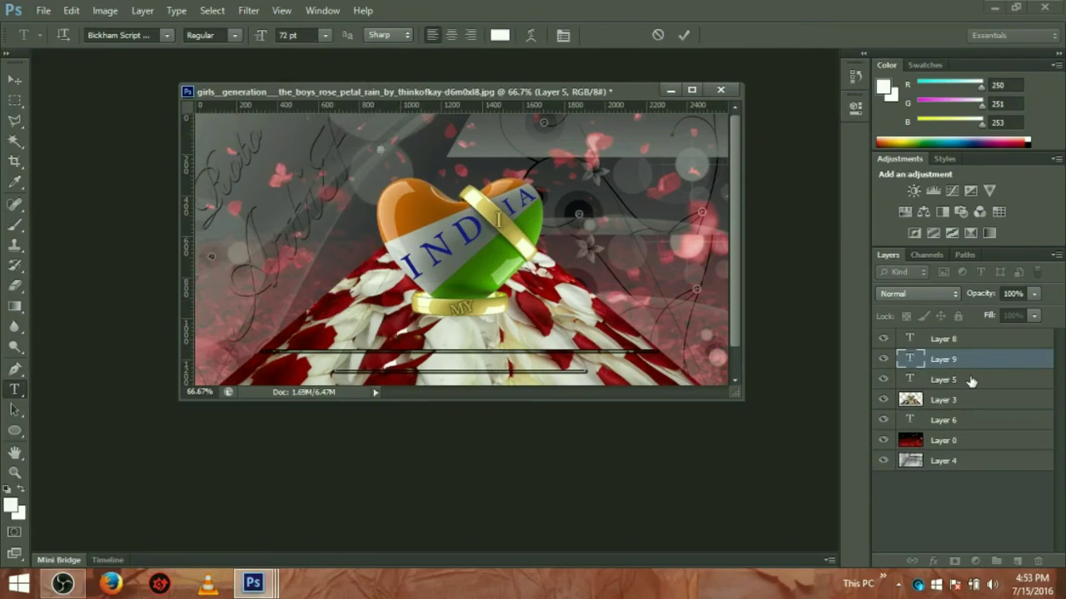
pyautogui.hotkey('ctrl', 'shift', '.')
pyautogui.hotkey('ctrl', 'shift', '.')
pyautogui.hotkey('ctrl', 'shift', '.')
pyautogui.click(15, 80)
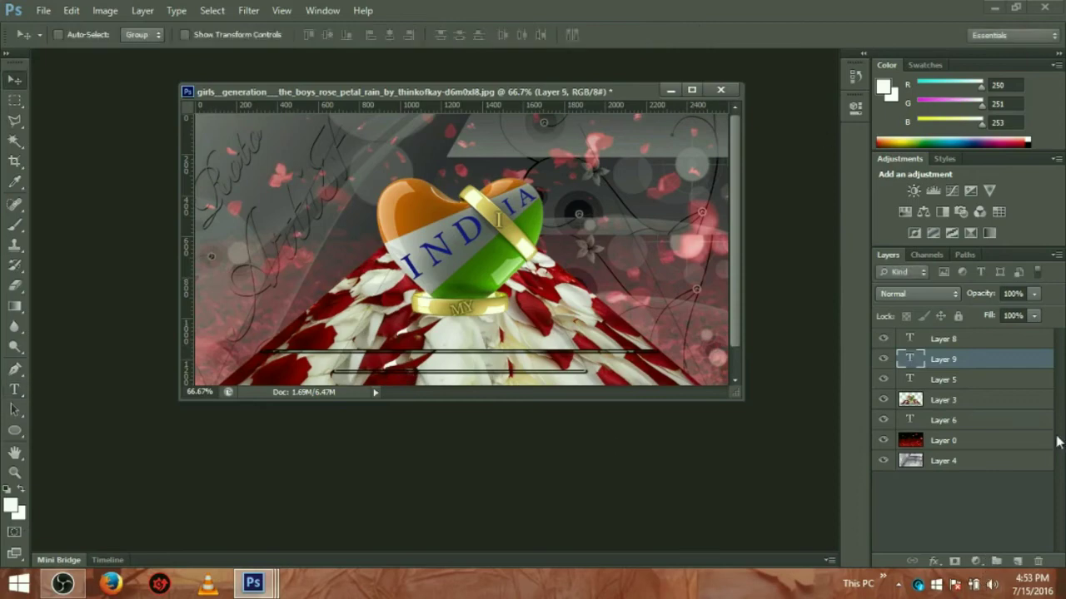
# Step: Delete Layer 9, Layer 5 and Layer 8, confirming each deletion
pyautogui.click(1038, 562)
pyautogui.click(457, 221)
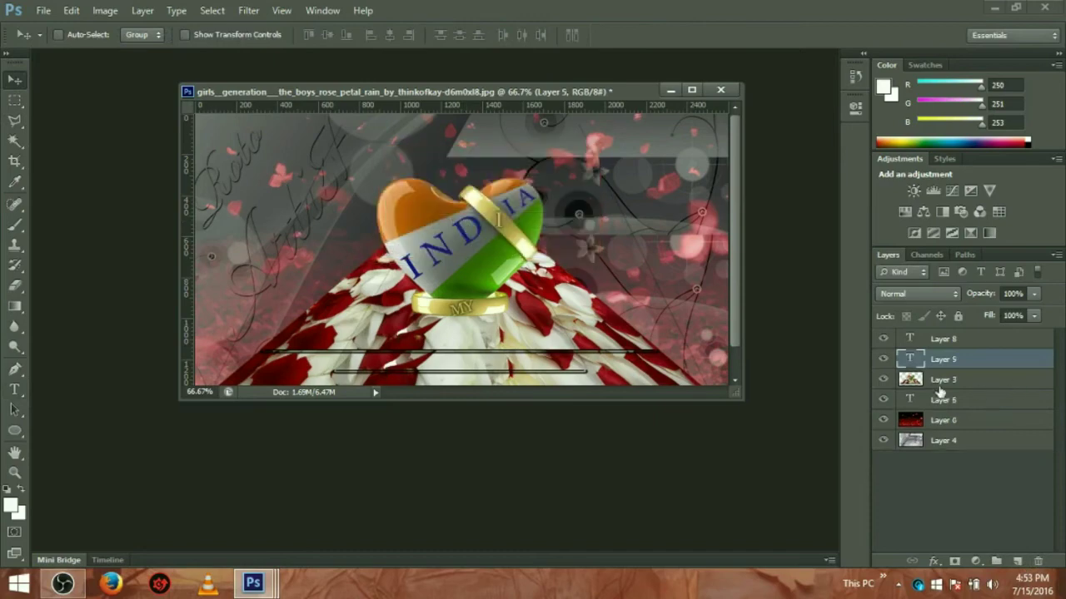
pyautogui.click(1037, 563)
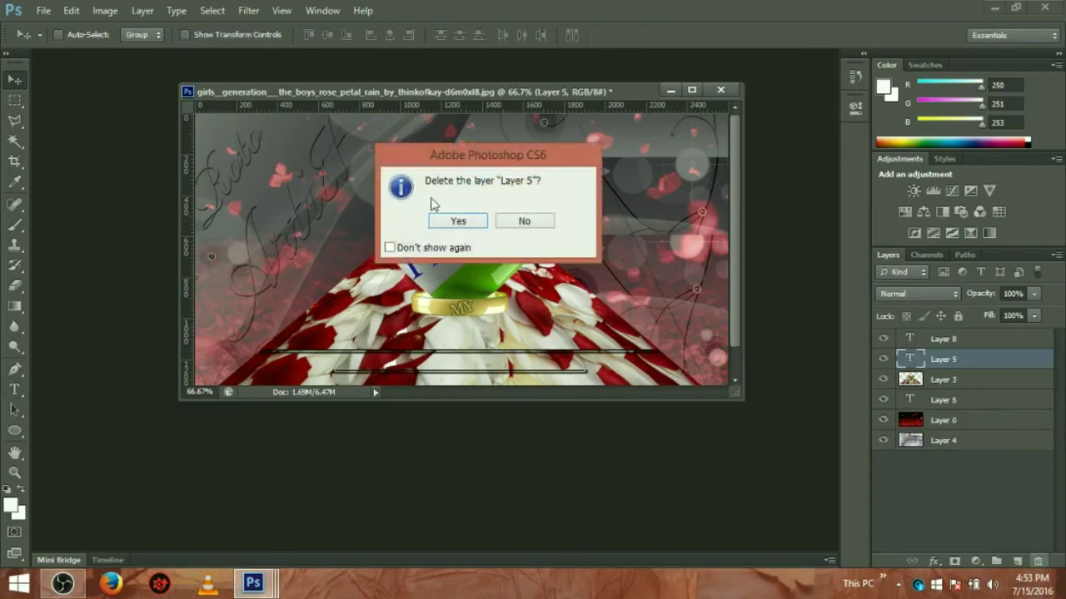
pyautogui.click(457, 220)
pyautogui.click(1005, 340)
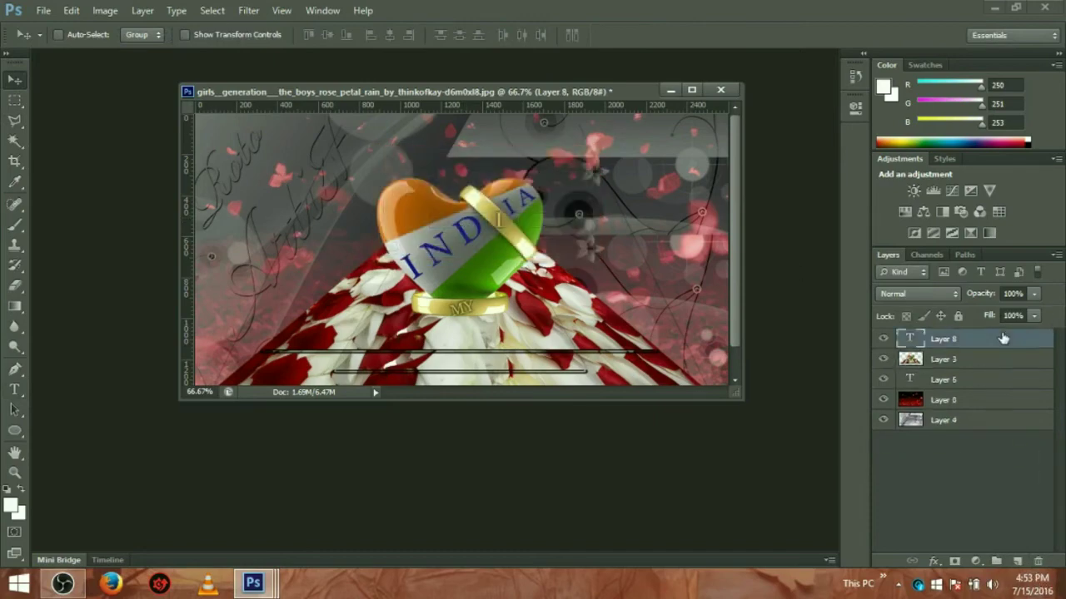
pyautogui.click(1037, 562)
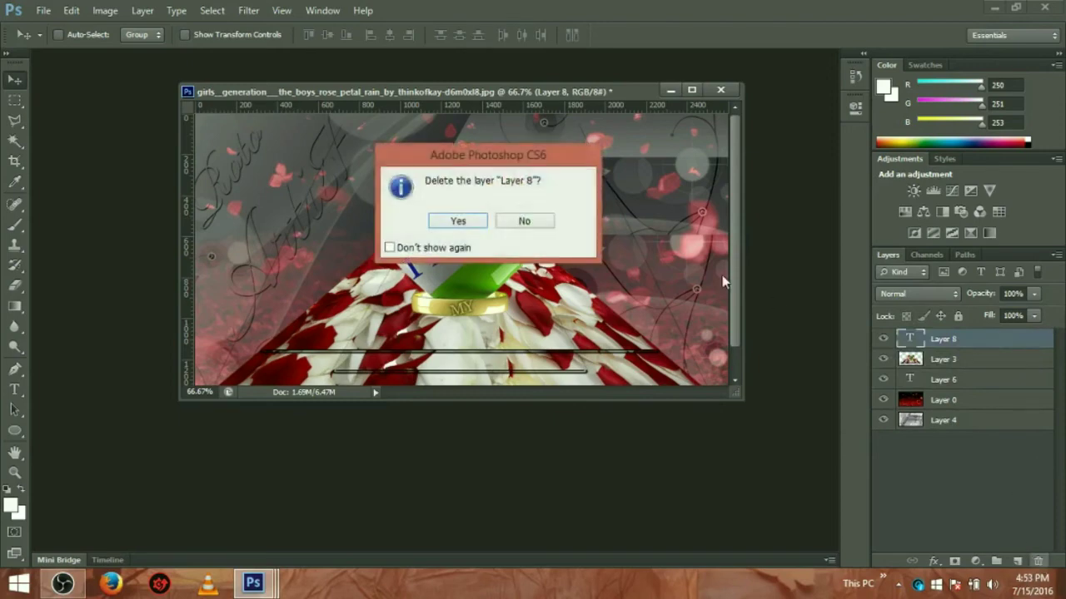
pyautogui.click(458, 222)
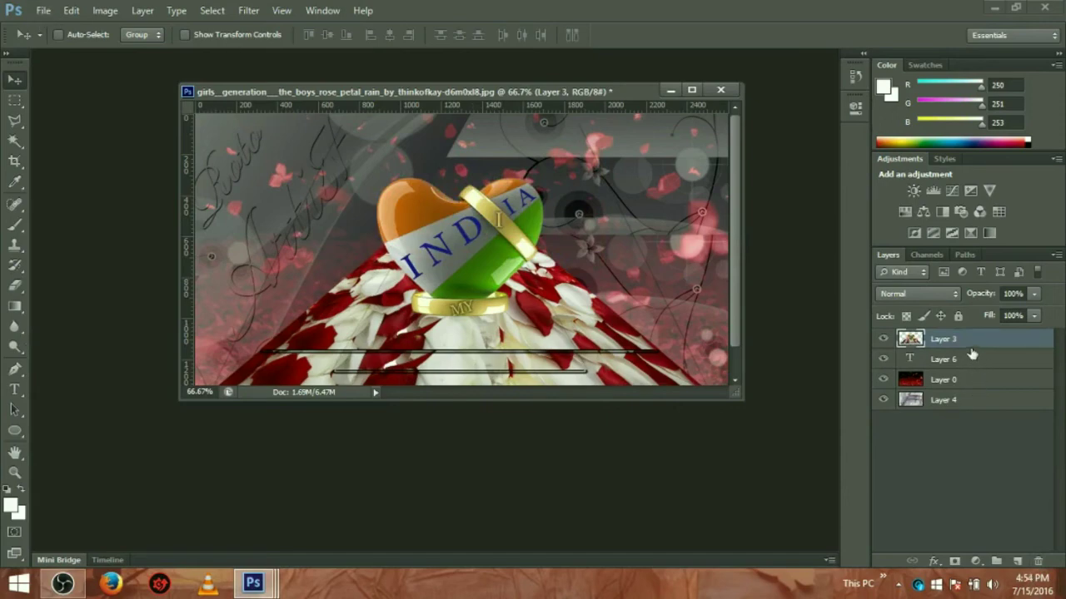
# Step: Shift the heart's hue on Layer 3 to a small negative Hue/Saturation value
pyautogui.click(106, 11)
pyautogui.moveTo(129, 50)
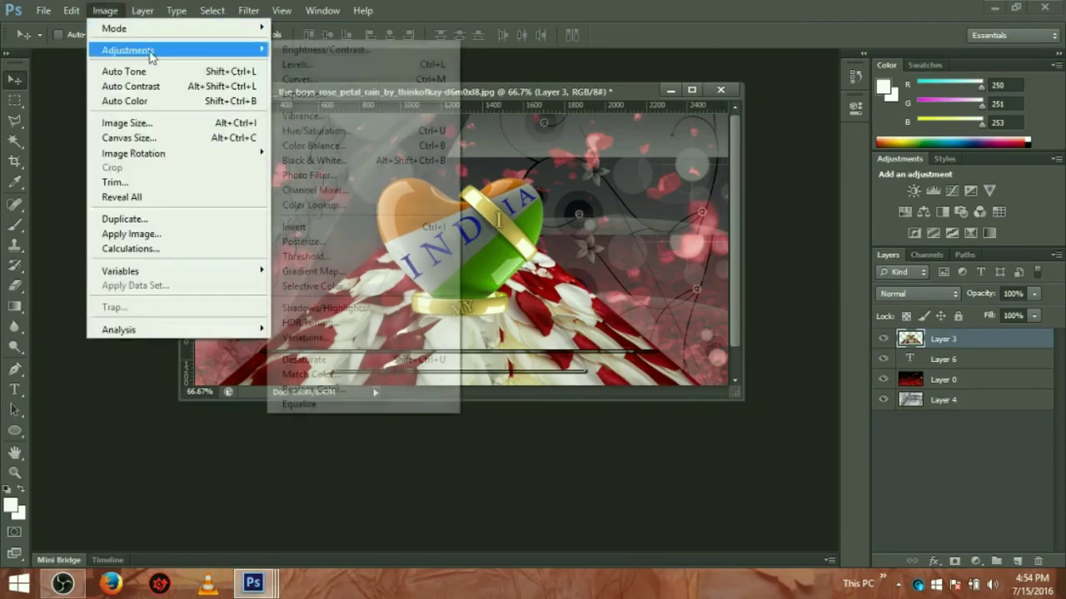
pyautogui.click(384, 131)
pyautogui.moveTo(816, 196)
pyautogui.mouseDown()
pyautogui.moveTo(888, 215)
pyautogui.moveTo(817, 221)
pyautogui.mouseUp()
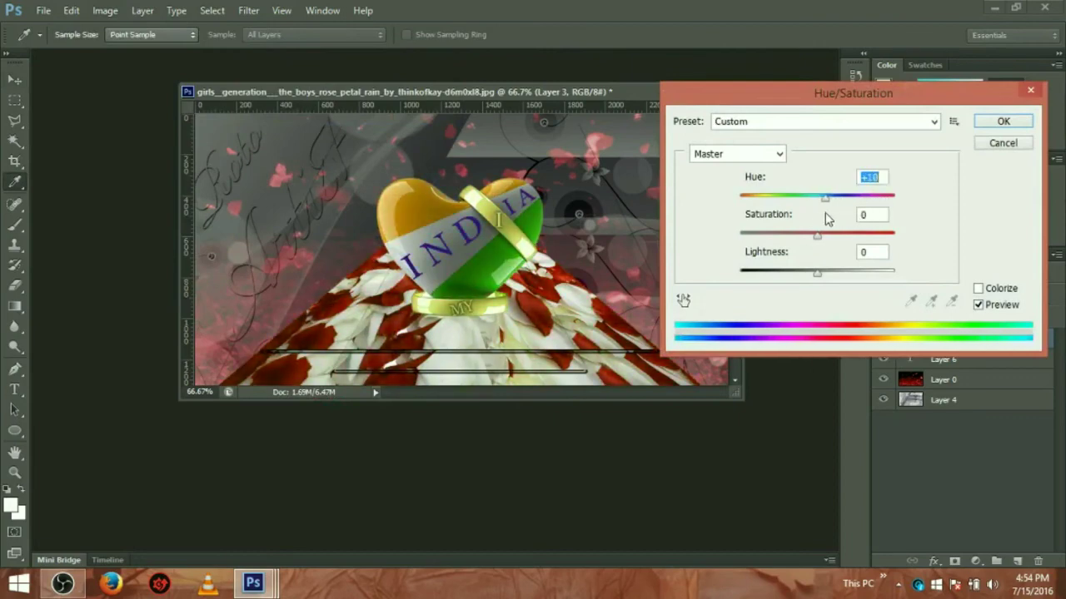
pyautogui.press('Down')
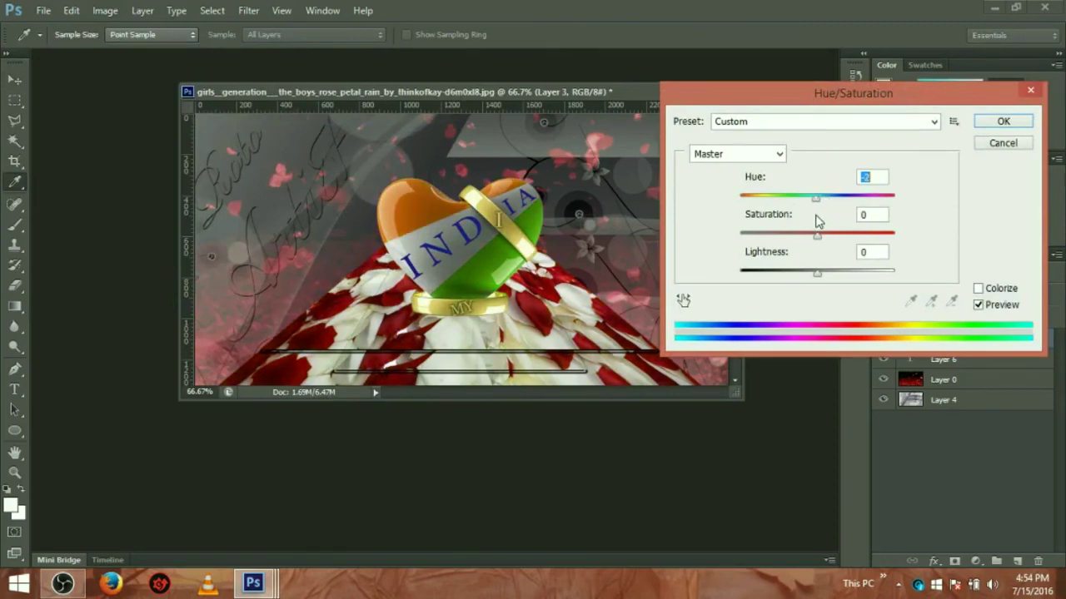
pyautogui.moveTo(816, 220); pyautogui.dragTo(808, 221)
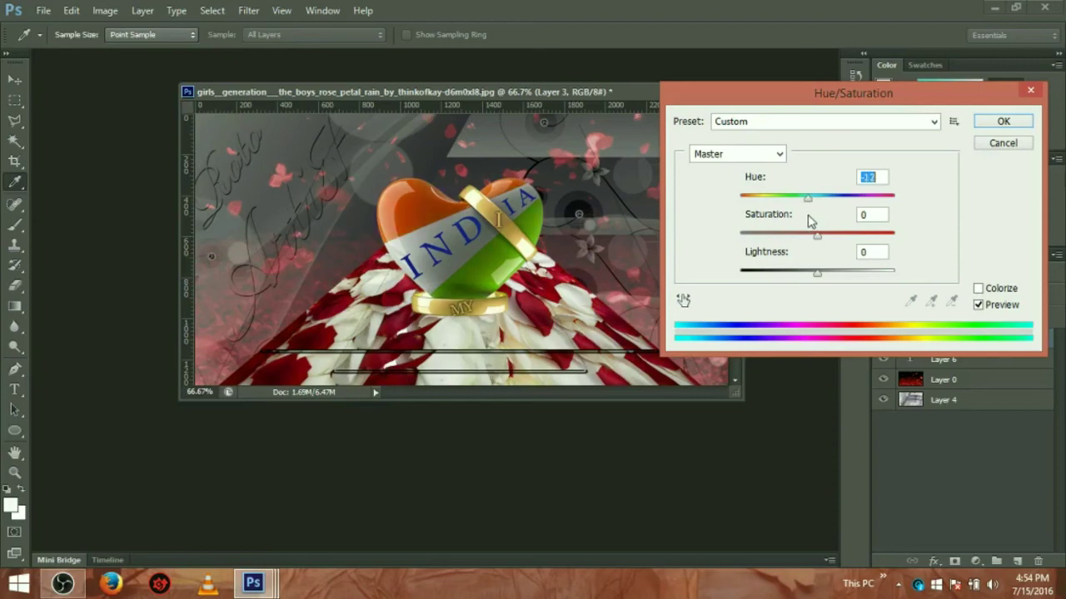
pyautogui.moveTo(809, 219); pyautogui.dragTo(814, 220)
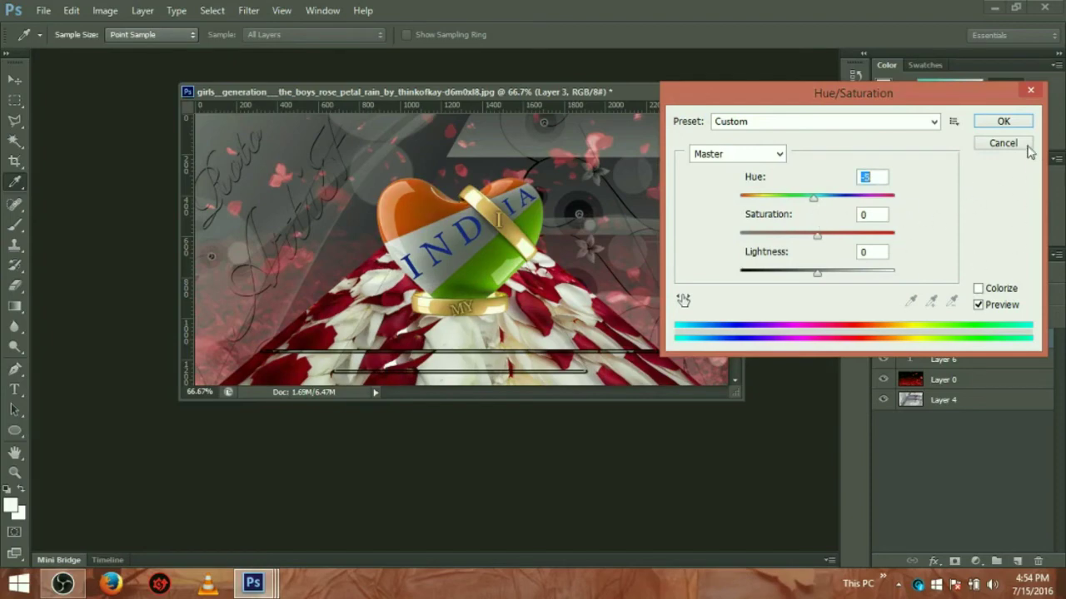
pyautogui.click(1005, 122)
pyautogui.press('v')
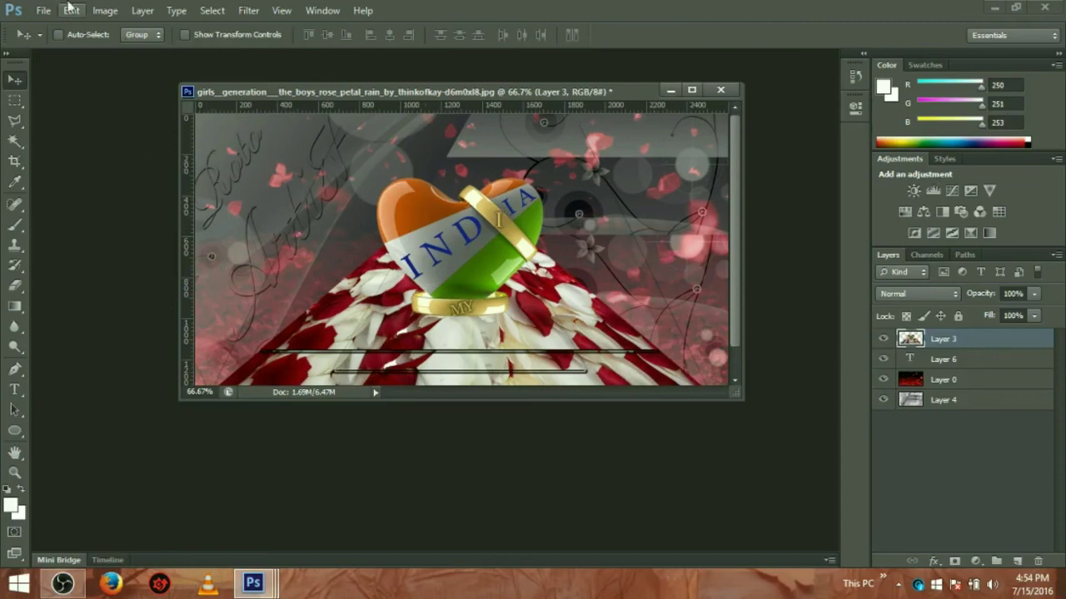
pyautogui.click(40, 10)
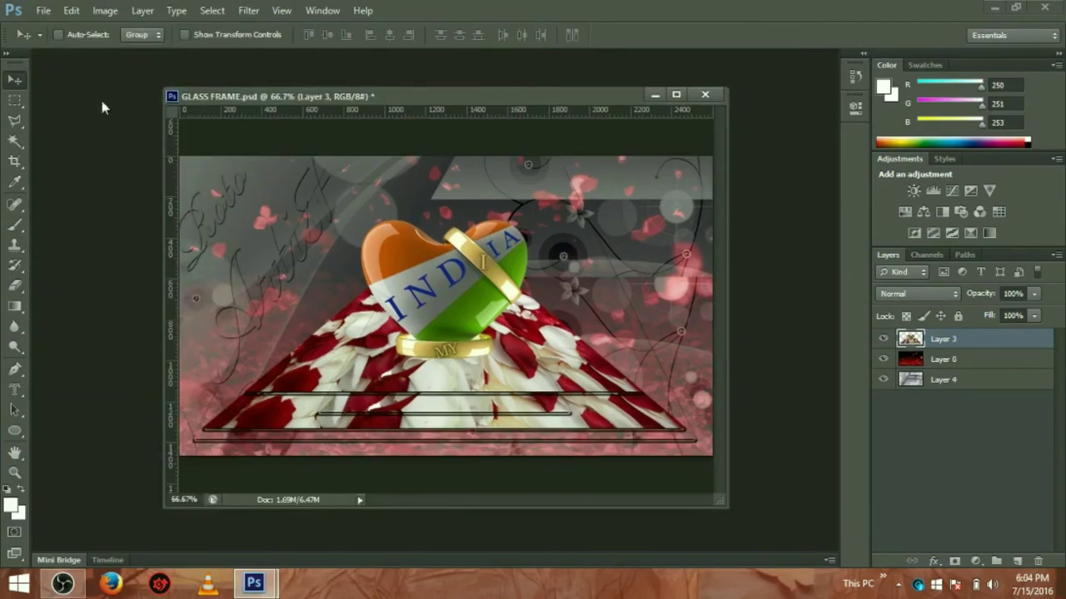
# Step: Type 'PROUD TO BE AN INDIAN' in a text box and move it above the heart
pyautogui.click(11, 393)
pyautogui.click(52, 392)
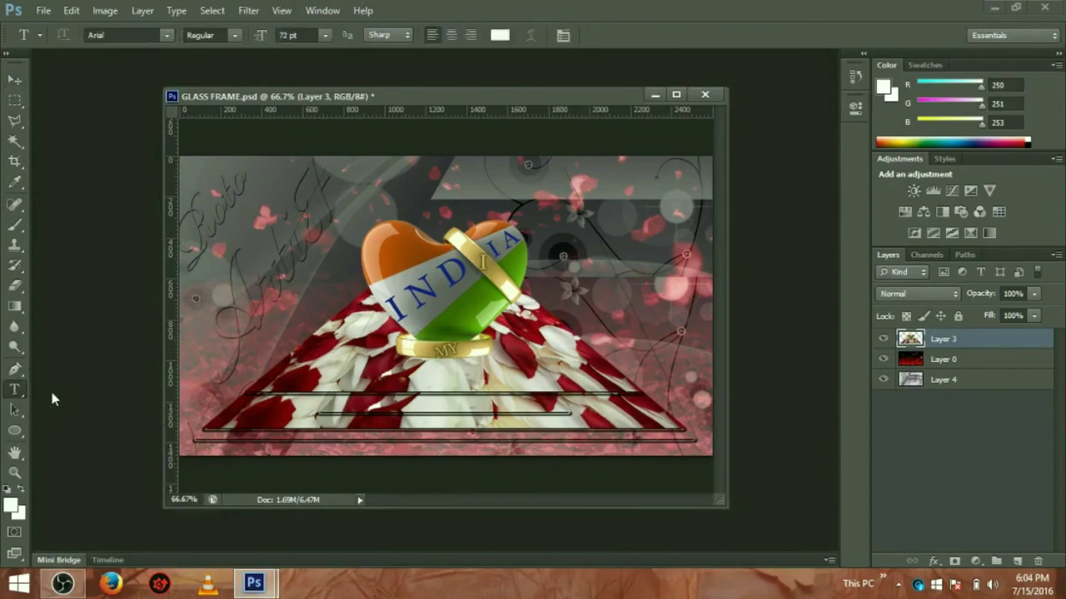
pyautogui.click(355, 205)
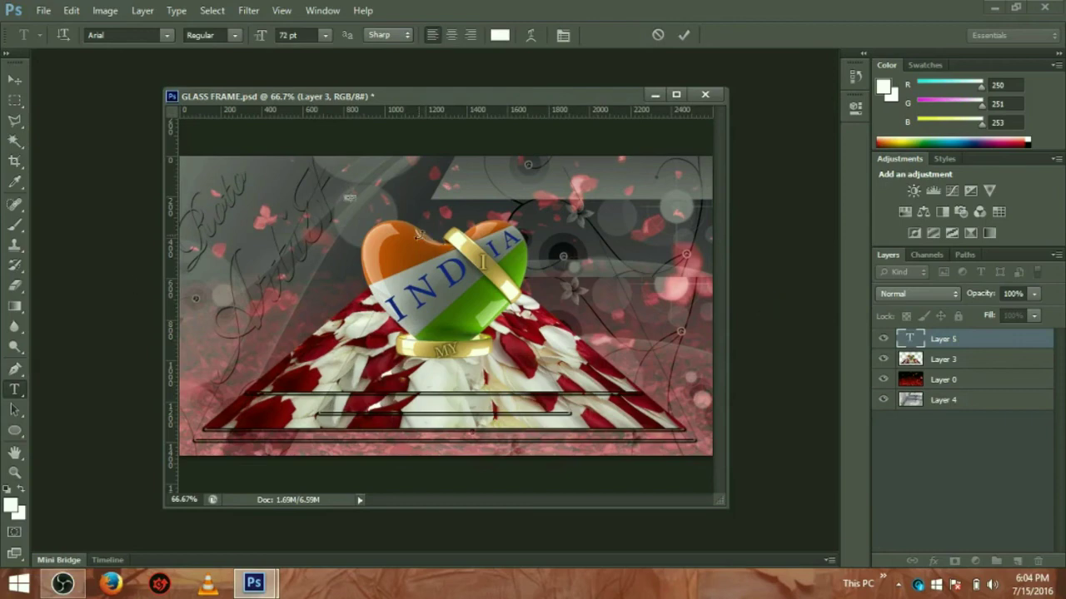
pyautogui.hotkey('ctrl', 't')
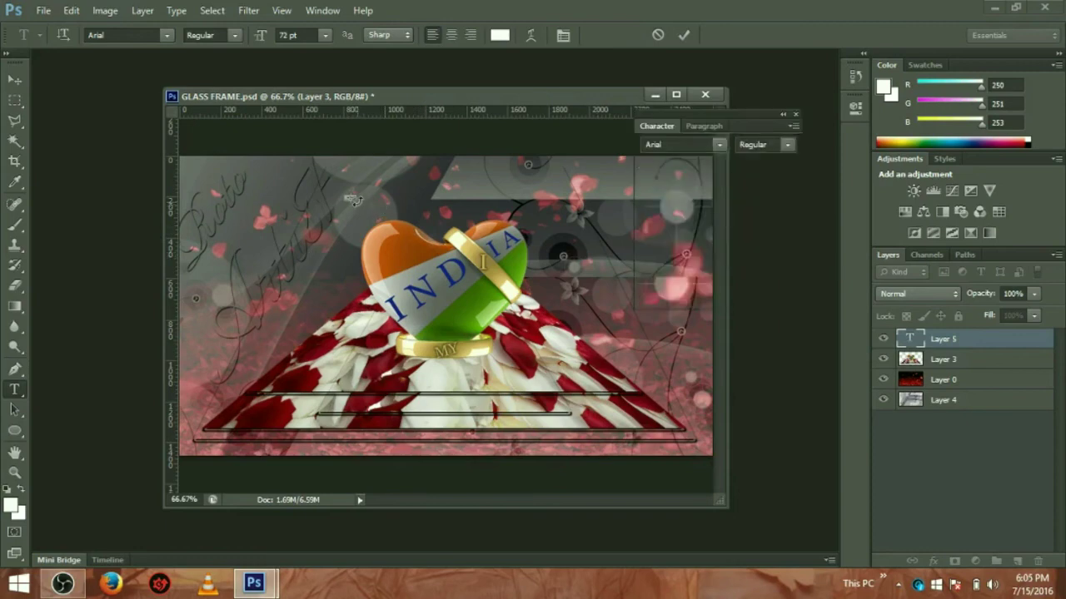
pyautogui.moveTo(351, 198); pyautogui.dragTo(629, 276)
pyautogui.write('PROUD TO BE AN INDIAN')
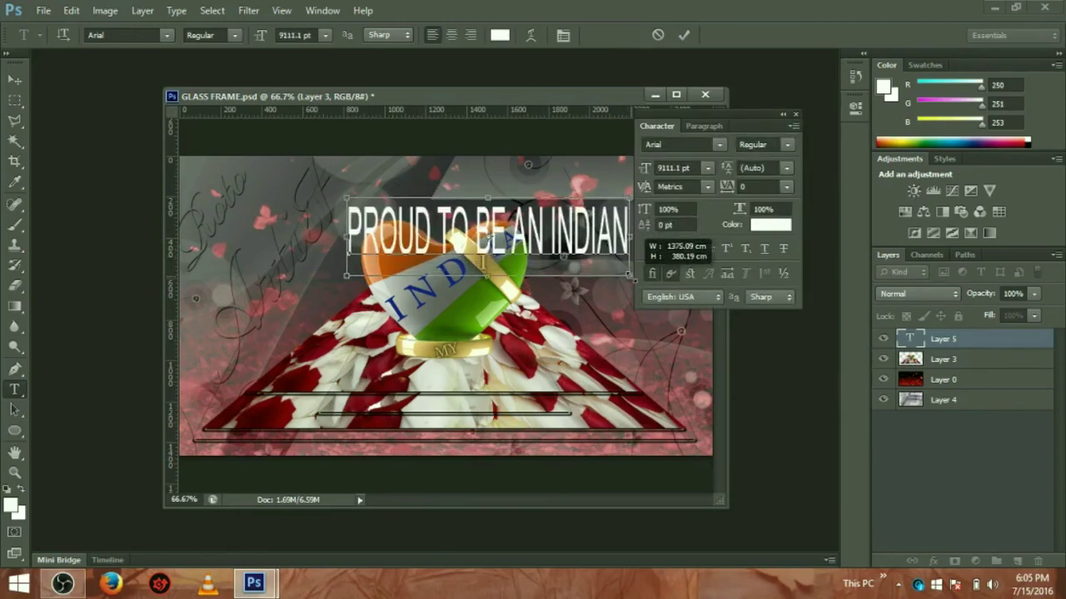
pyautogui.click(15, 81)
pyautogui.moveTo(484, 243); pyautogui.dragTo(448, 215)
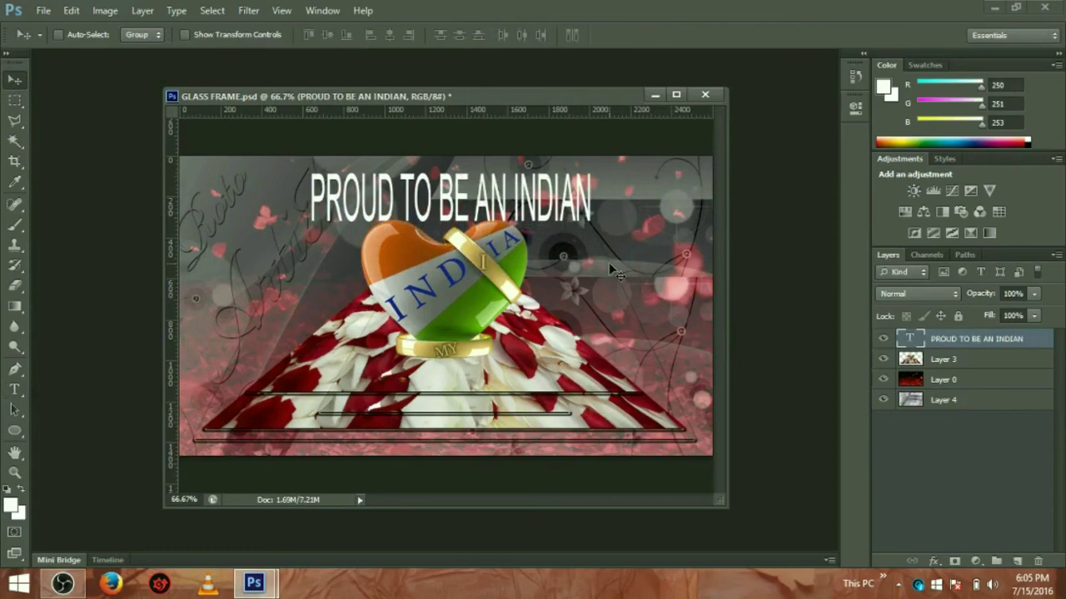
# Step: Scale the title down to about 82%, nudge it up-left, and apply the transform
pyautogui.hotkey('ctrl', 't')
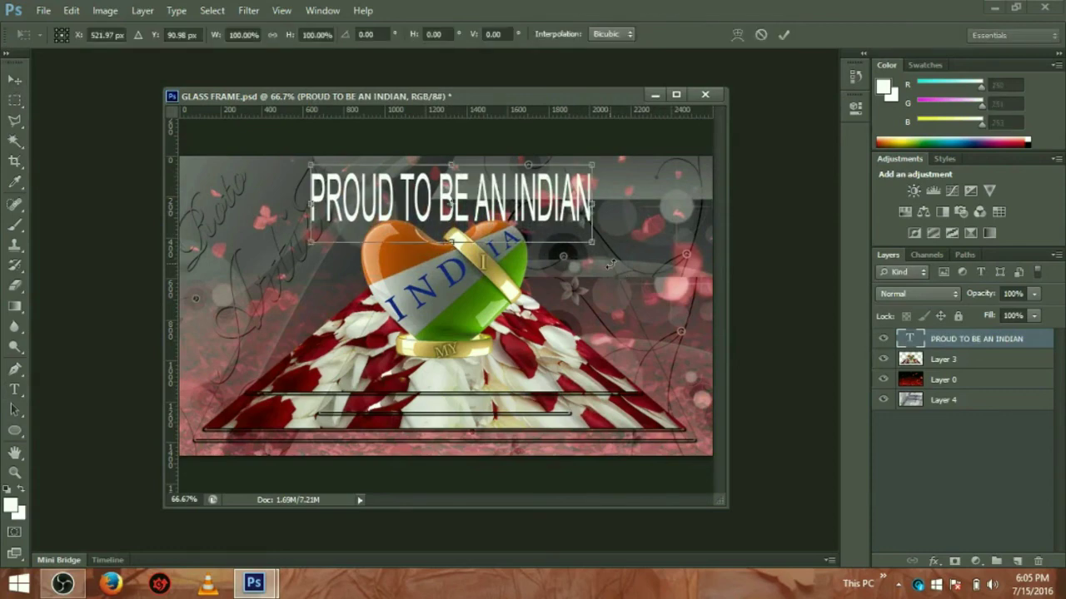
pyautogui.moveTo(590, 243); pyautogui.dragTo(566, 233)
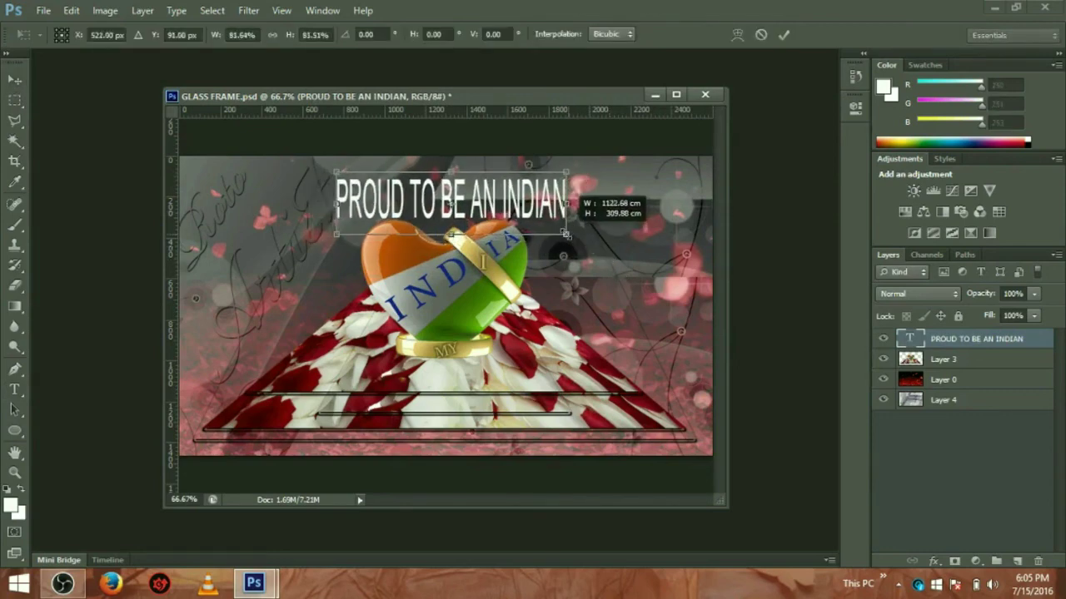
pyautogui.moveTo(498, 209); pyautogui.dragTo(492, 202)
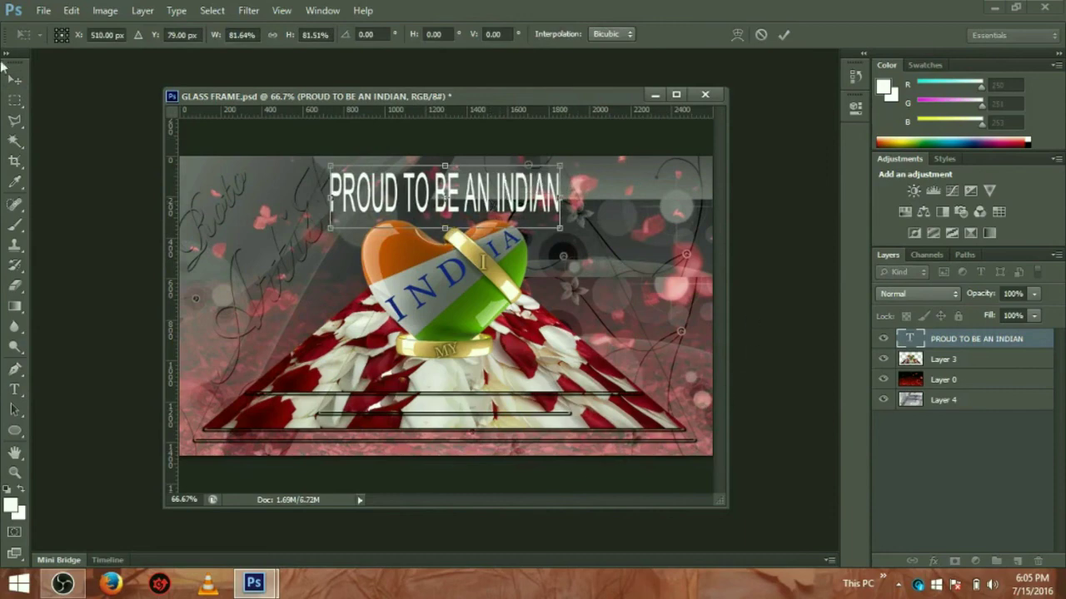
pyautogui.click(15, 79)
pyautogui.click(466, 221)
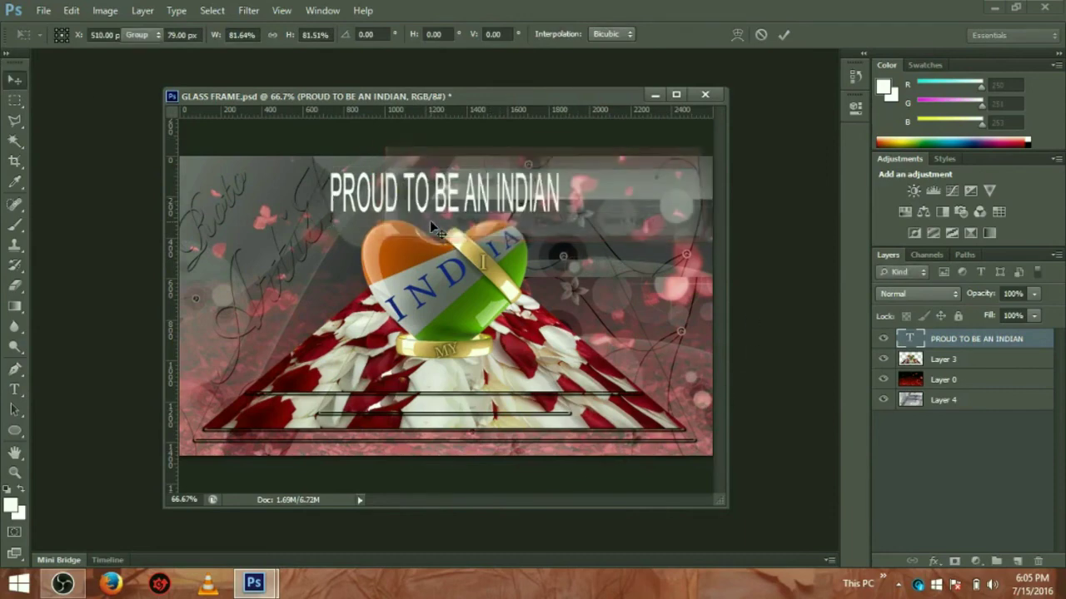
pyautogui.click(939, 563)
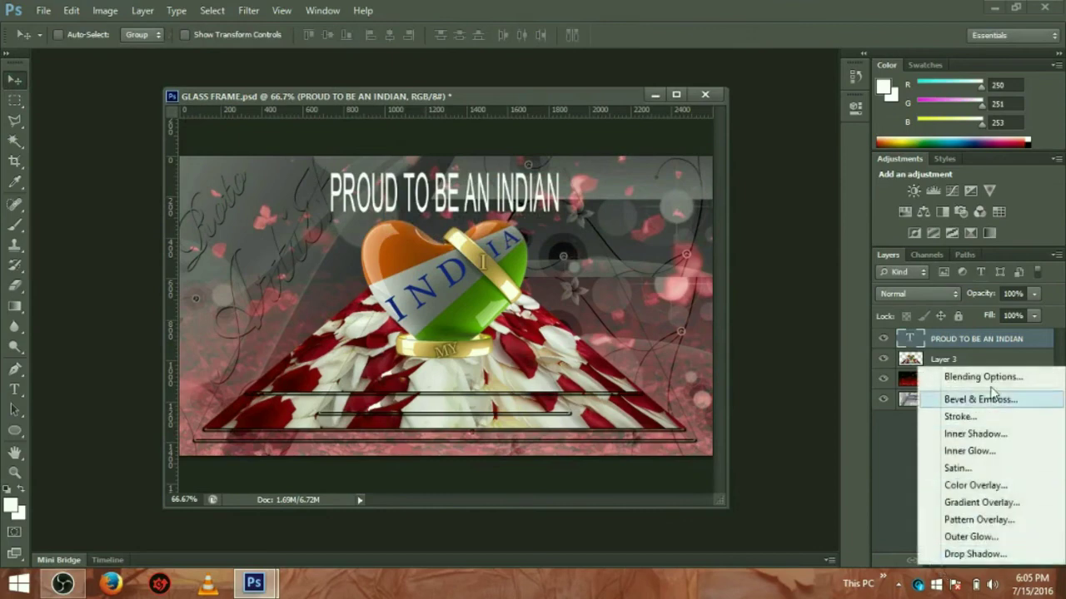
pyautogui.click(979, 420)
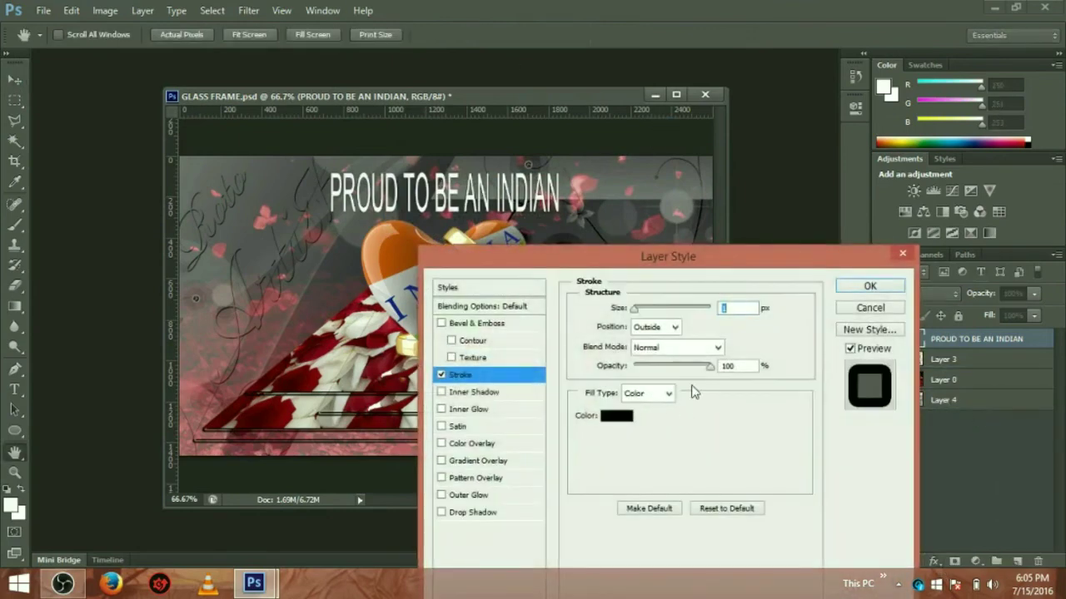
# Step: Set the title's Stroke to Inside position, 250 px size and 2% opacity
pyautogui.click(674, 327)
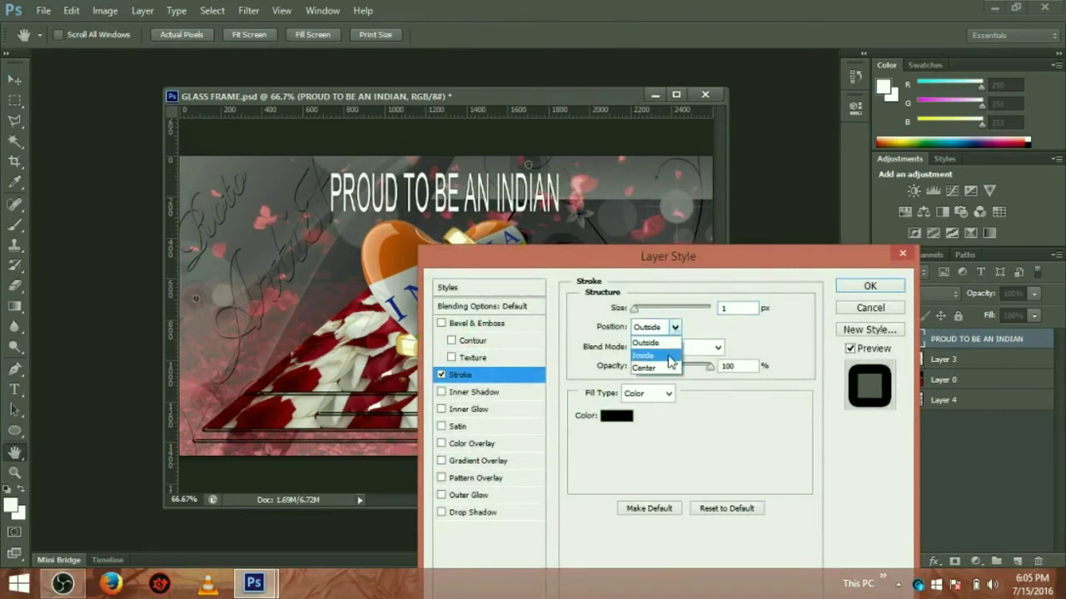
pyautogui.click(642, 355)
pyautogui.moveTo(635, 308); pyautogui.dragTo(733, 309)
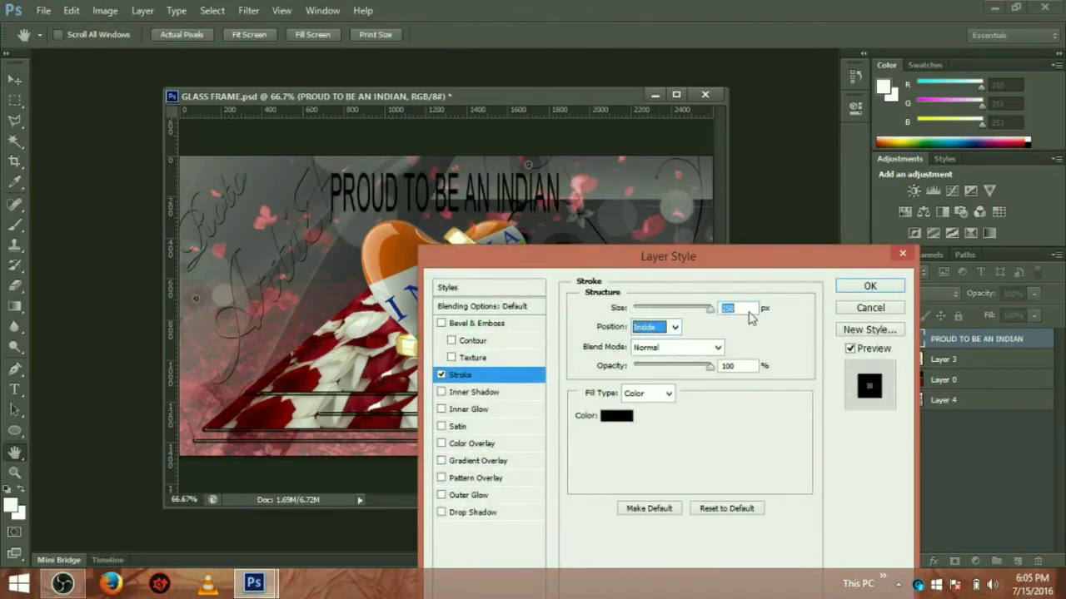
pyautogui.press('Tab')
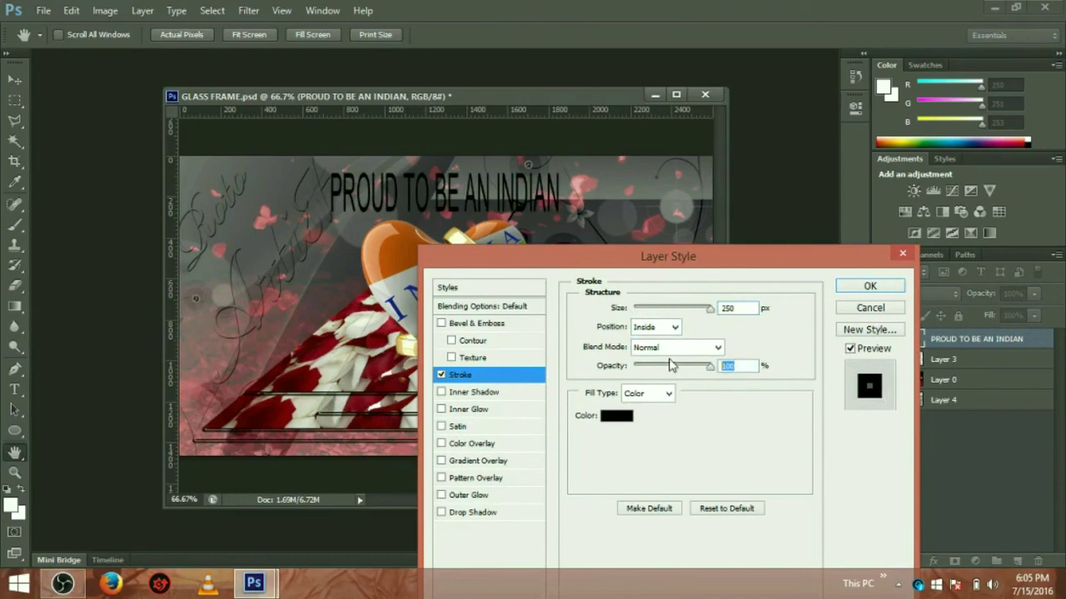
pyautogui.write('2')
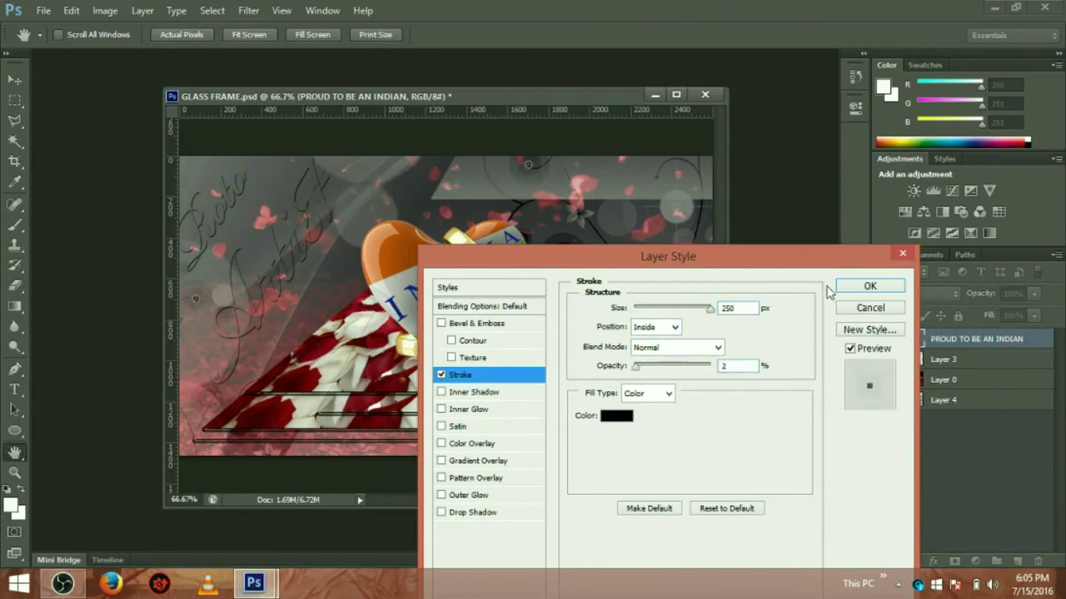
pyautogui.click(858, 290)
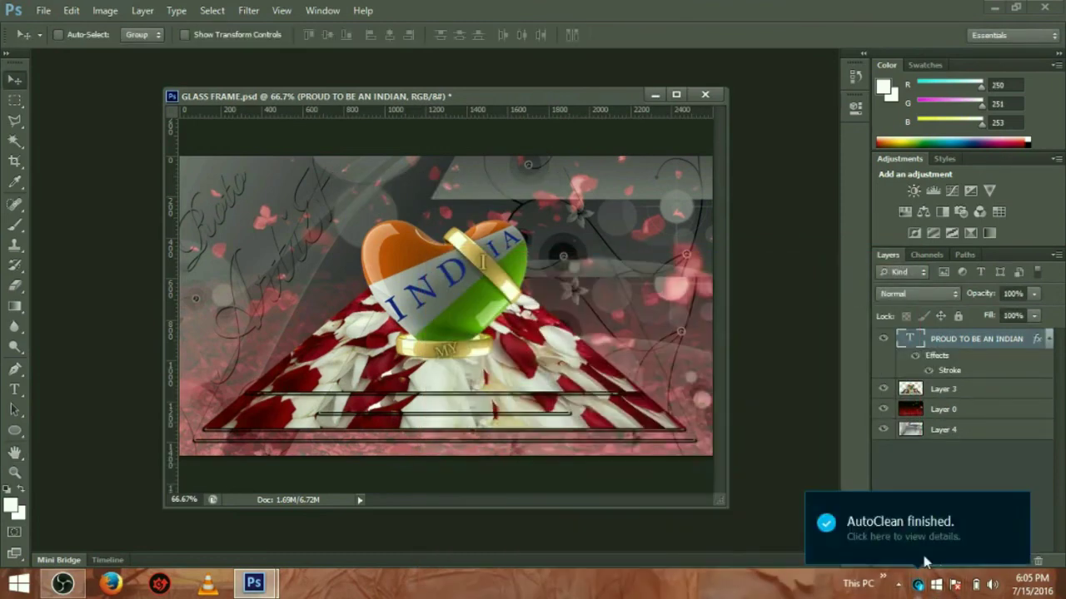
pyautogui.click(935, 562)
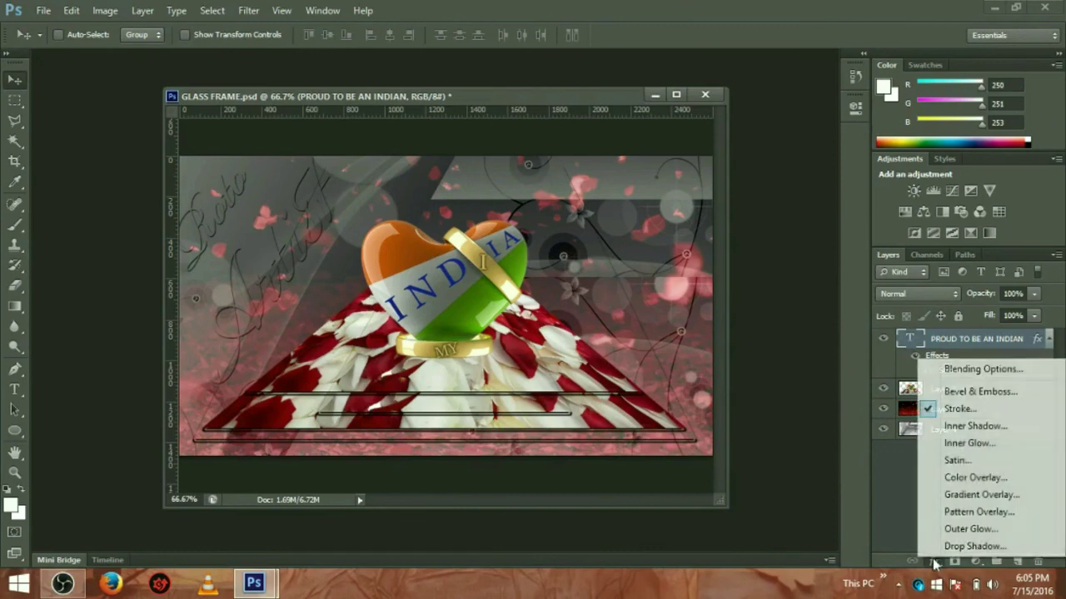
# Step: Add a title drop shadow with 100% opacity, 5 px distance and 6 px size
pyautogui.click(974, 548)
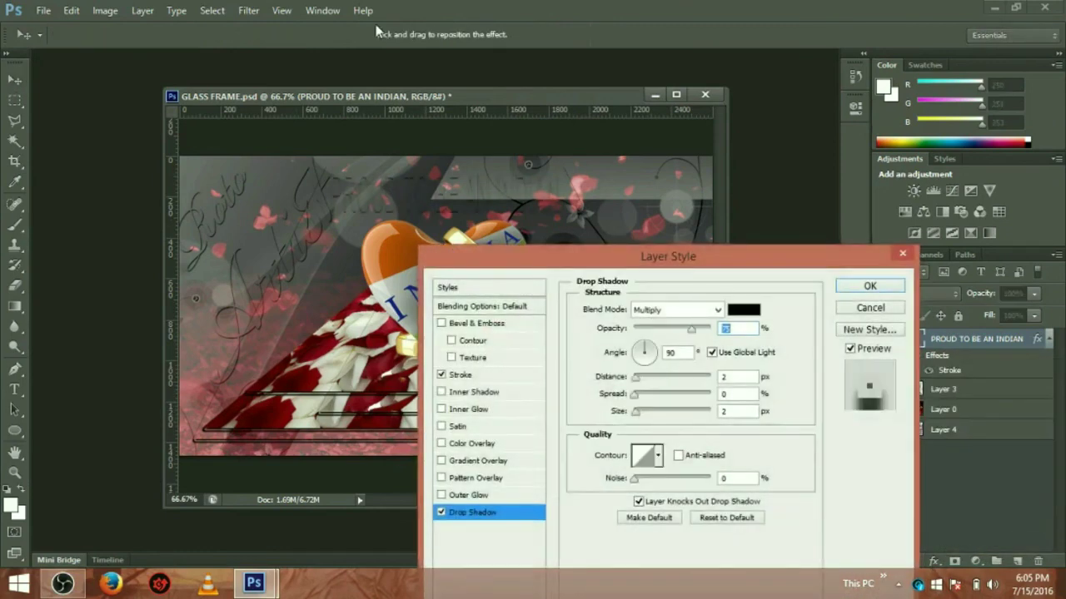
pyautogui.press('Up')
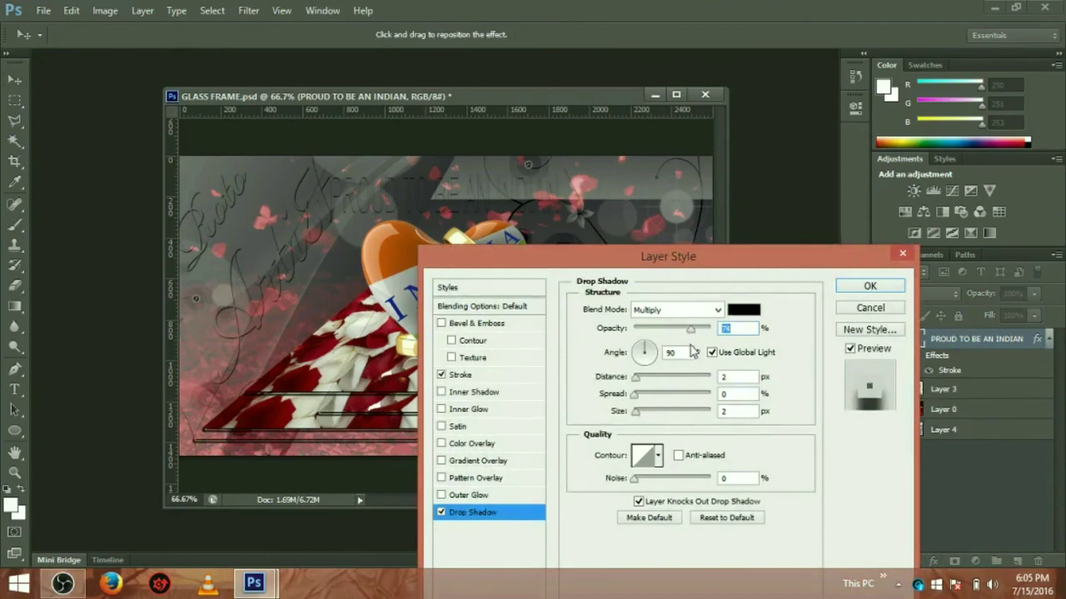
pyautogui.moveTo(691, 330); pyautogui.dragTo(821, 338)
pyautogui.click(723, 377)
pyautogui.write('6')
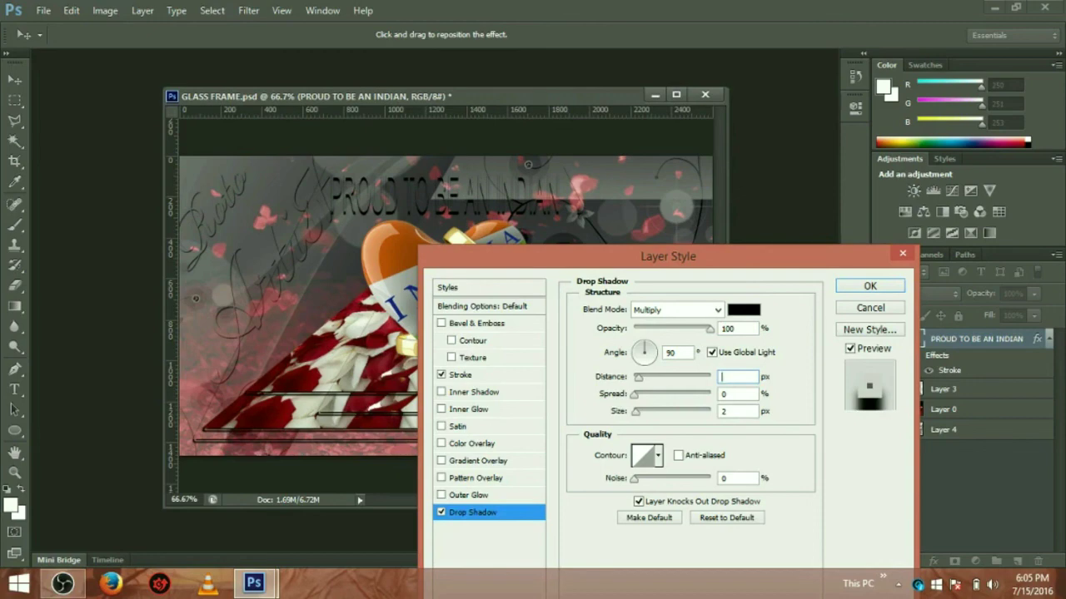
pyautogui.click(735, 411)
pyautogui.moveTo(734, 412); pyautogui.dragTo(664, 421)
pyautogui.write('5')
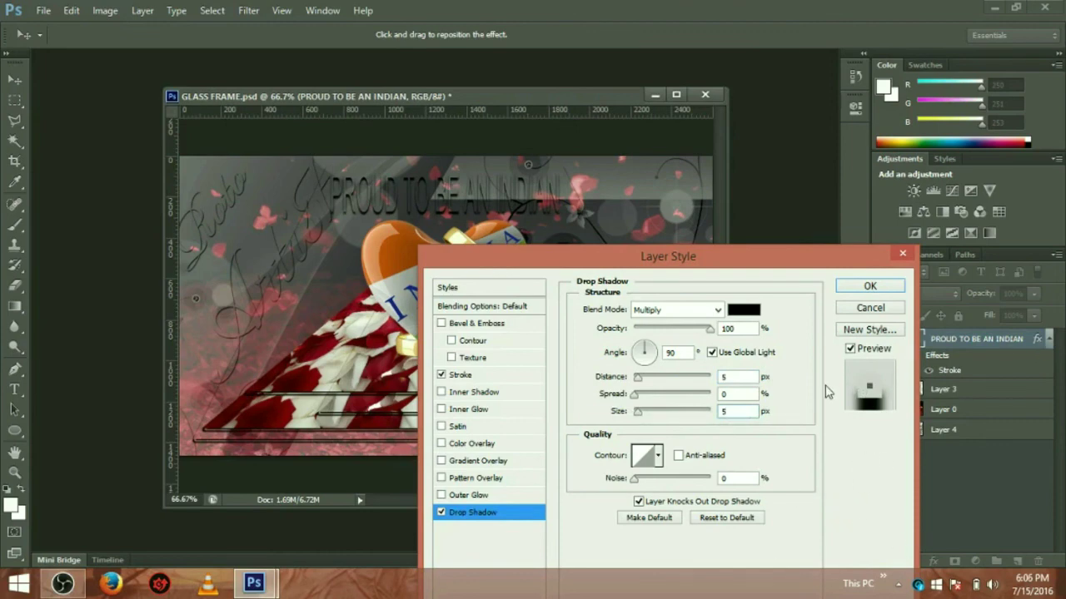
pyautogui.moveTo(745, 412); pyautogui.dragTo(693, 412)
pyautogui.write('6')
pyautogui.click(660, 462)
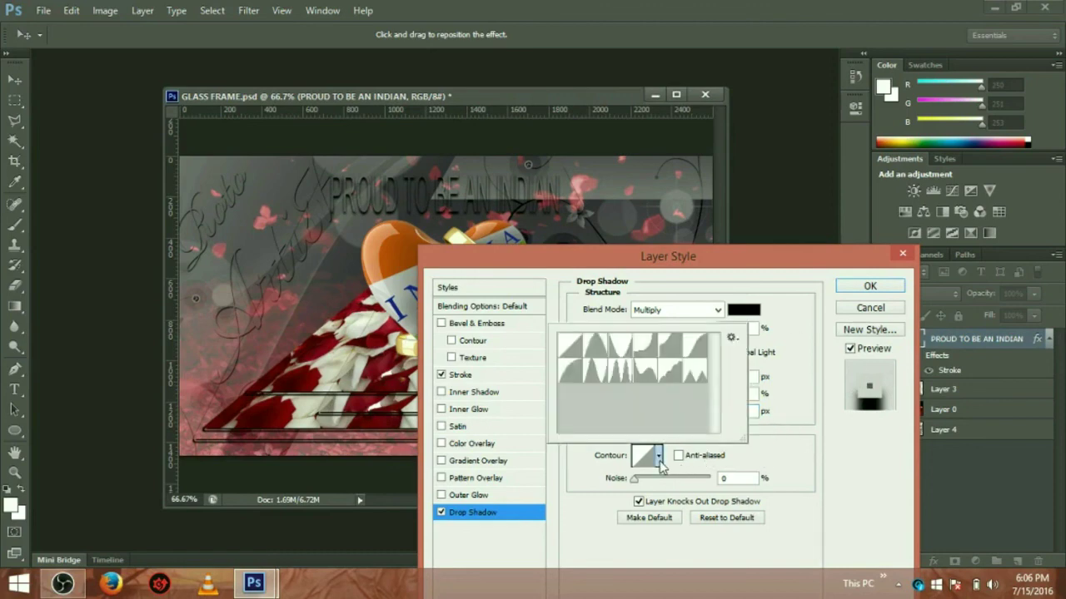
# Step: Preview Cone, Gaussian and other contour presets, then commit the shadow with Linear
pyautogui.click(596, 380)
pyautogui.click(573, 353)
pyautogui.click(593, 348)
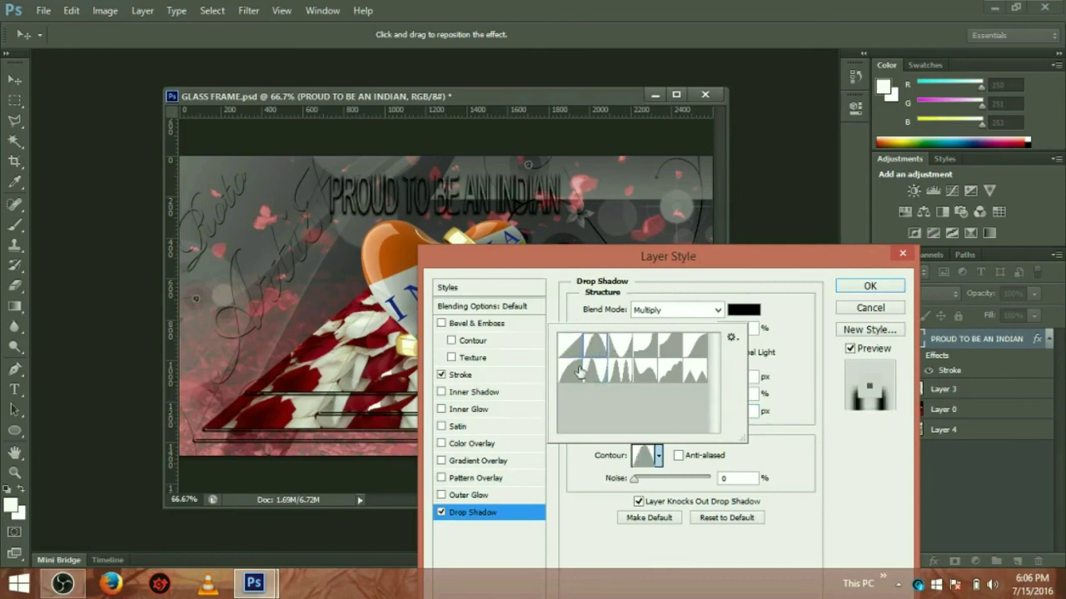
pyautogui.click(574, 370)
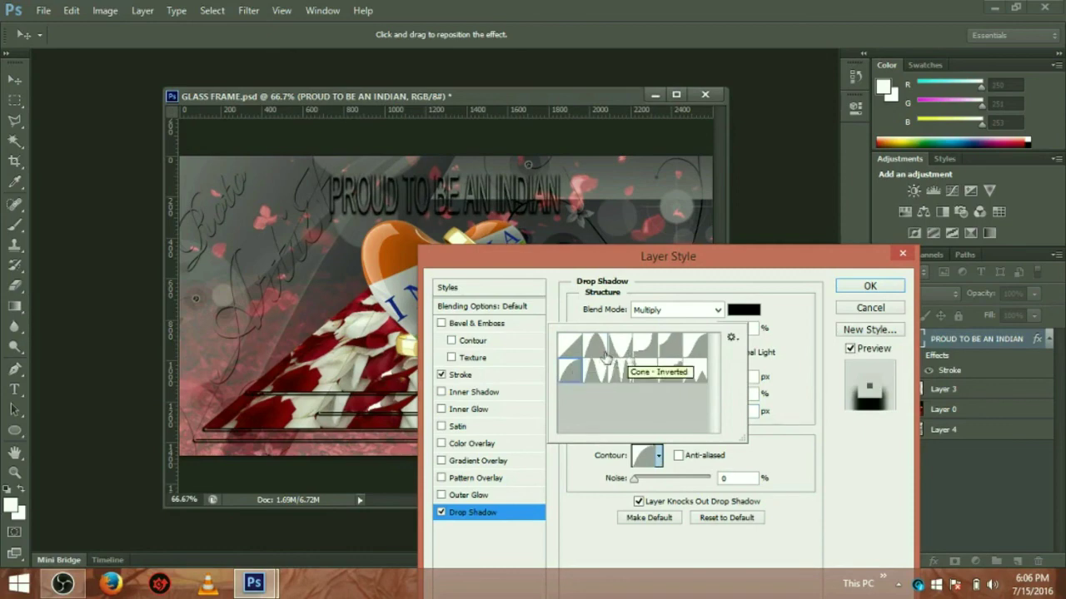
pyautogui.click(591, 358)
pyautogui.click(620, 348)
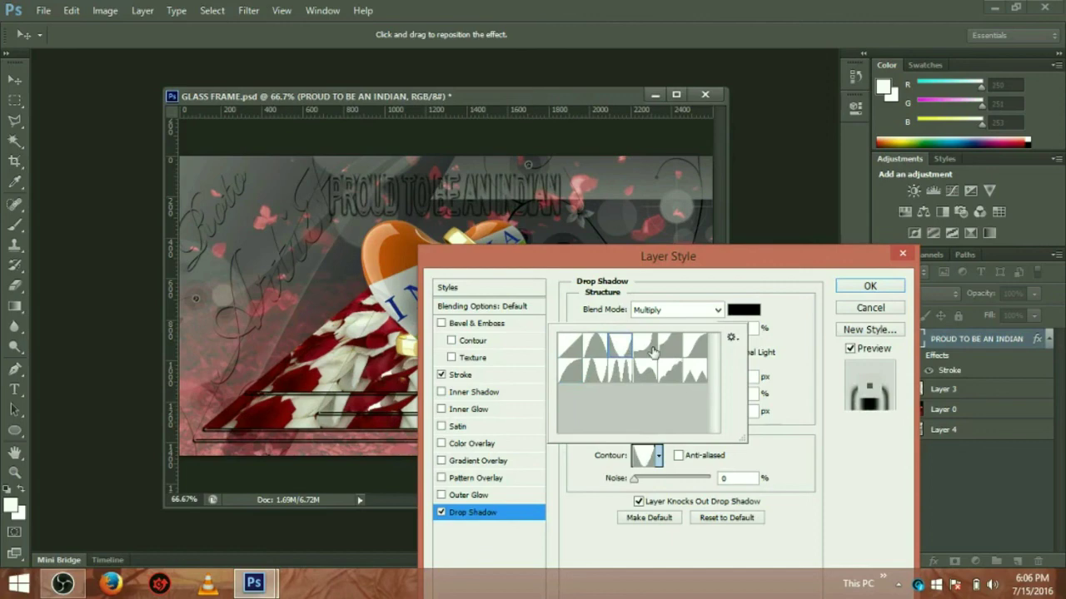
pyautogui.click(670, 350)
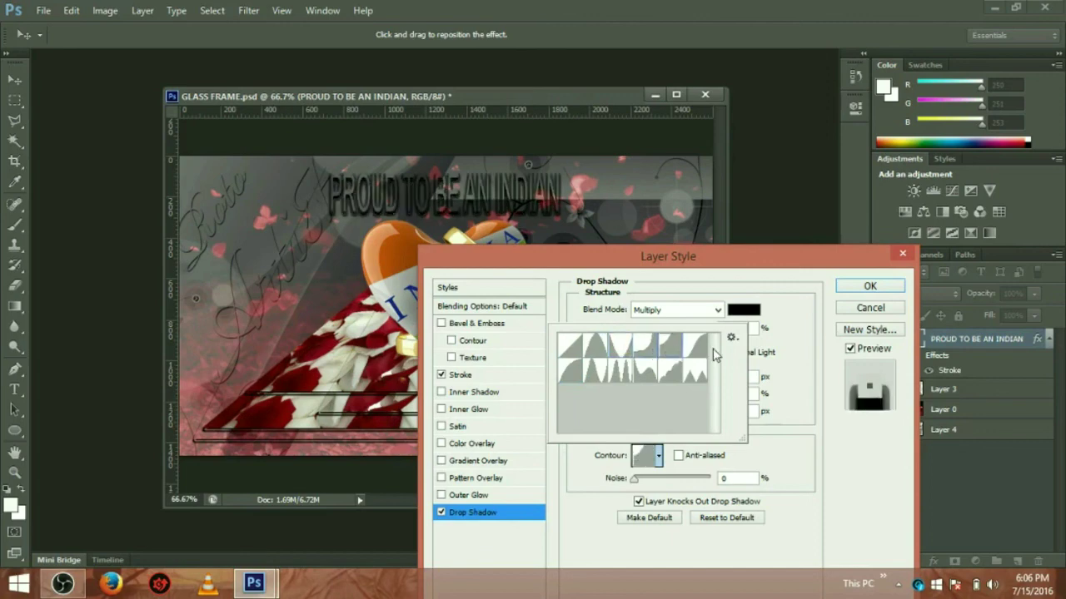
pyautogui.click(696, 348)
pyautogui.click(696, 377)
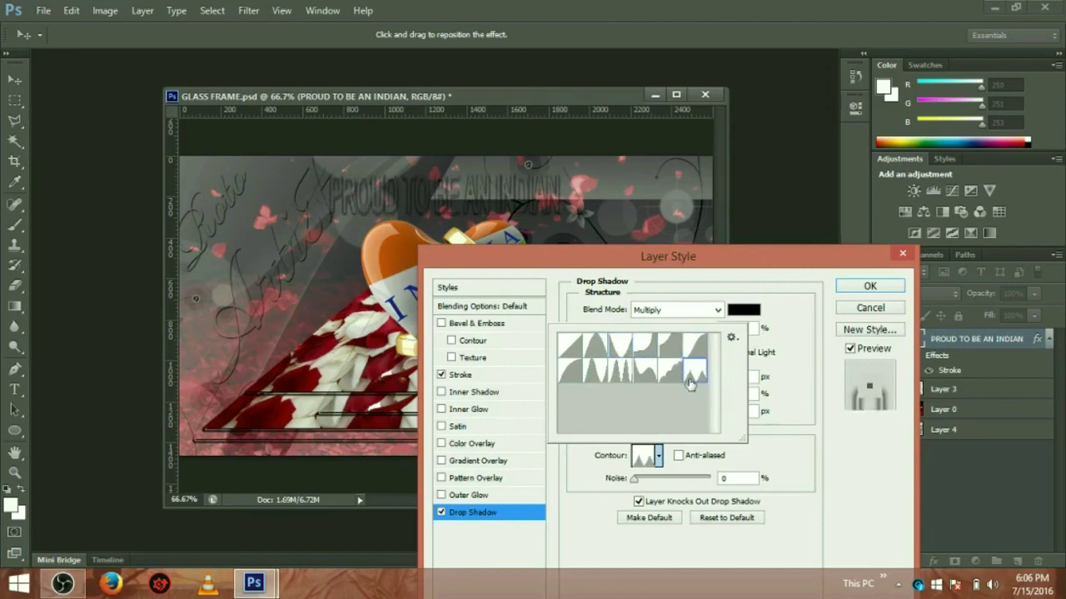
pyautogui.click(696, 353)
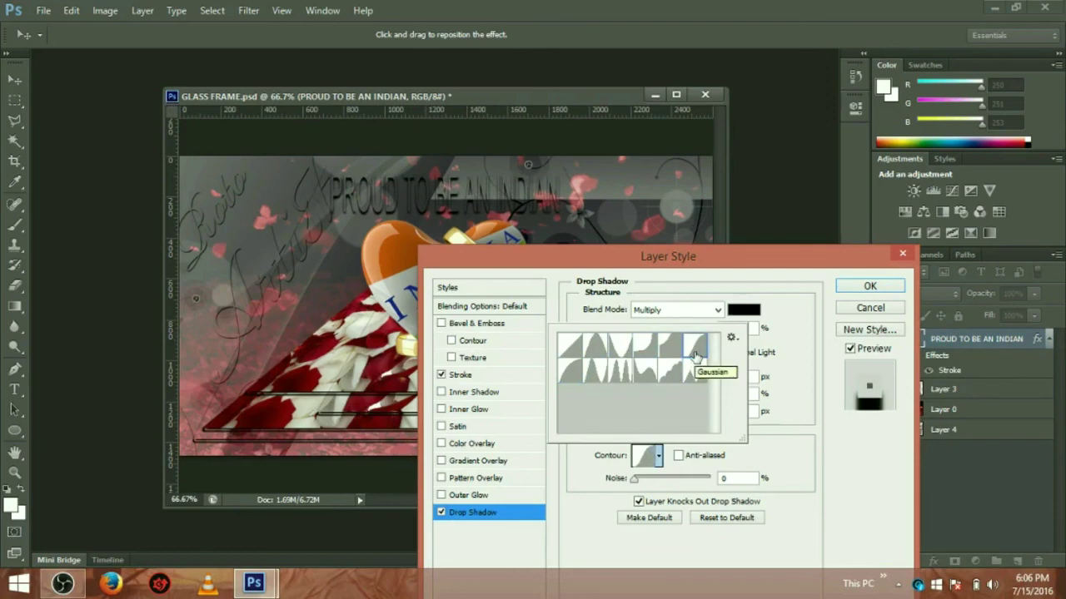
pyautogui.click(572, 374)
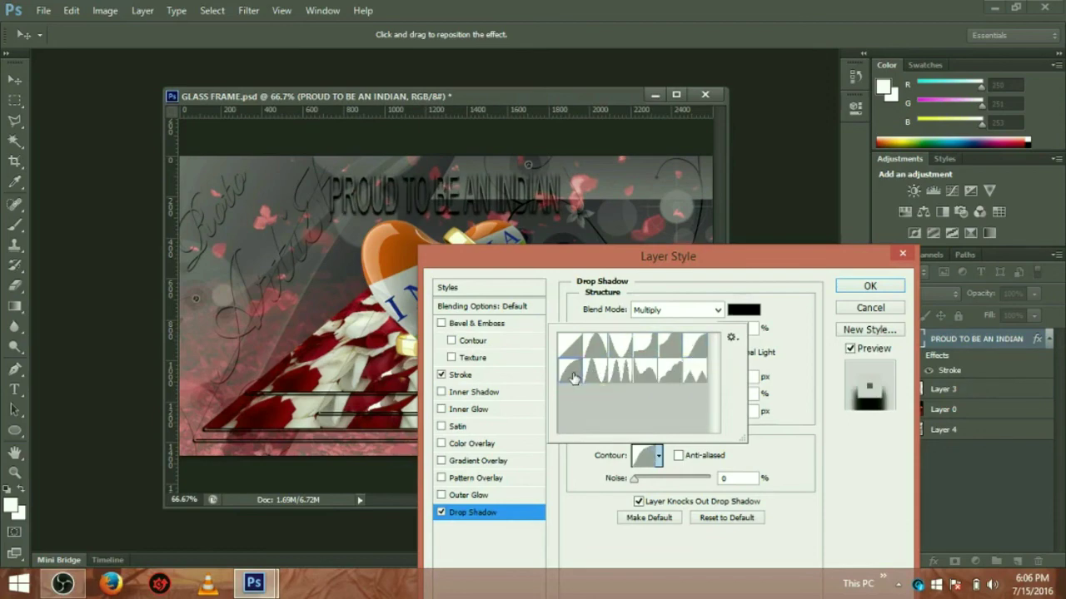
pyautogui.click(571, 346)
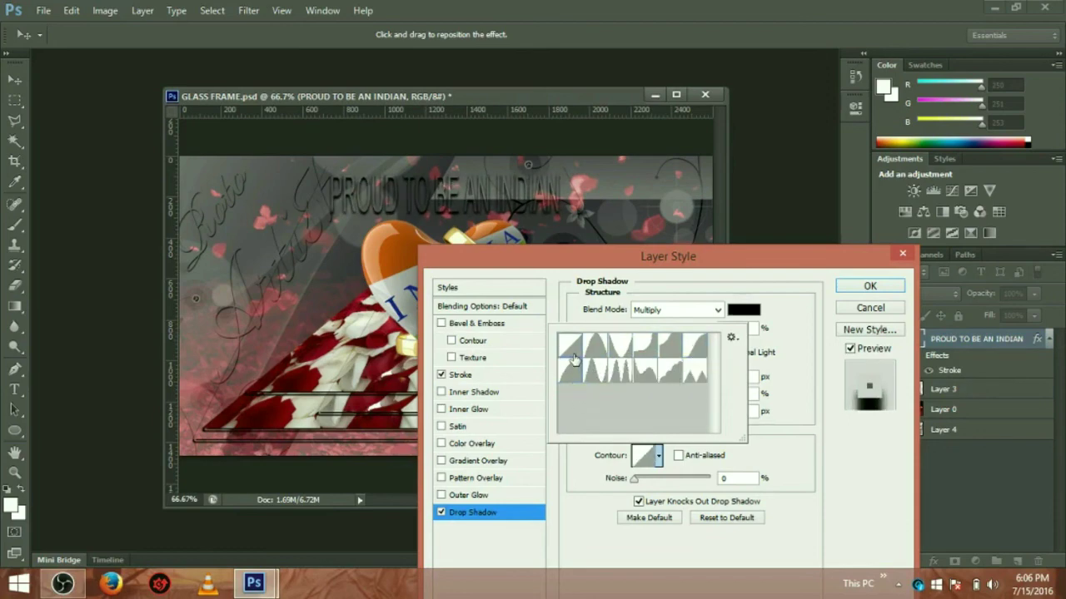
pyautogui.click(694, 352)
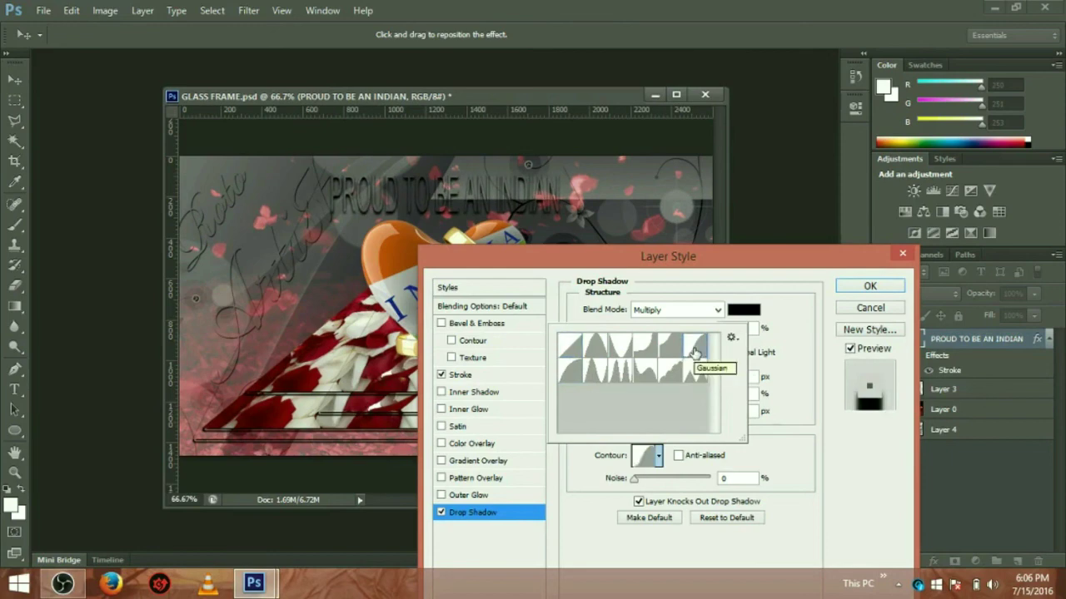
pyautogui.click(571, 354)
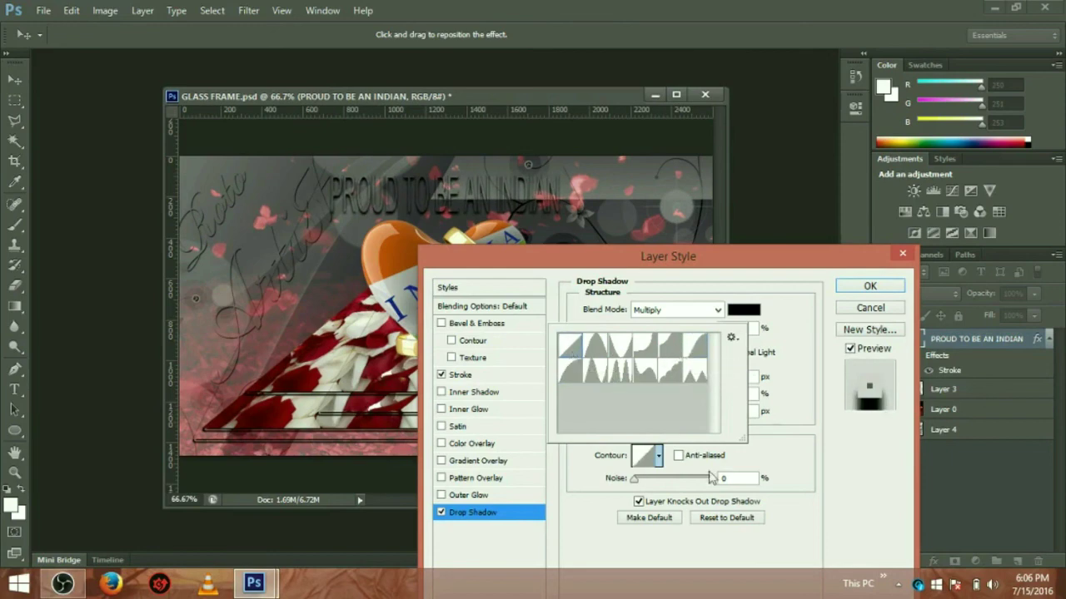
pyautogui.click(866, 287)
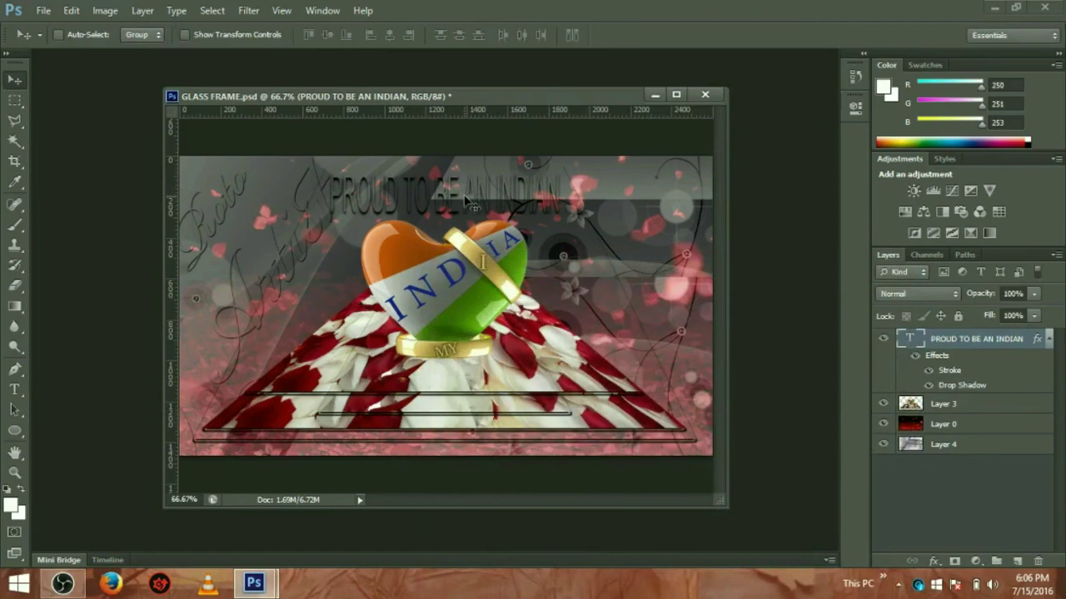
# Step: Open the layer effects list and dismiss it without adding an effect
pyautogui.moveTo(466, 200); pyautogui.dragTo(465, 200)
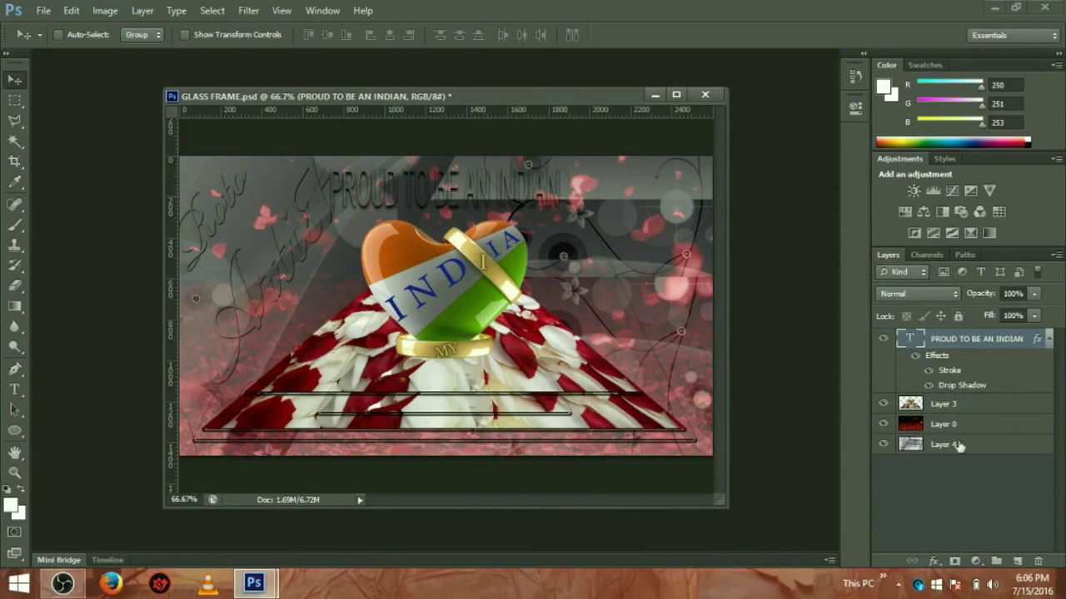
pyautogui.click(934, 563)
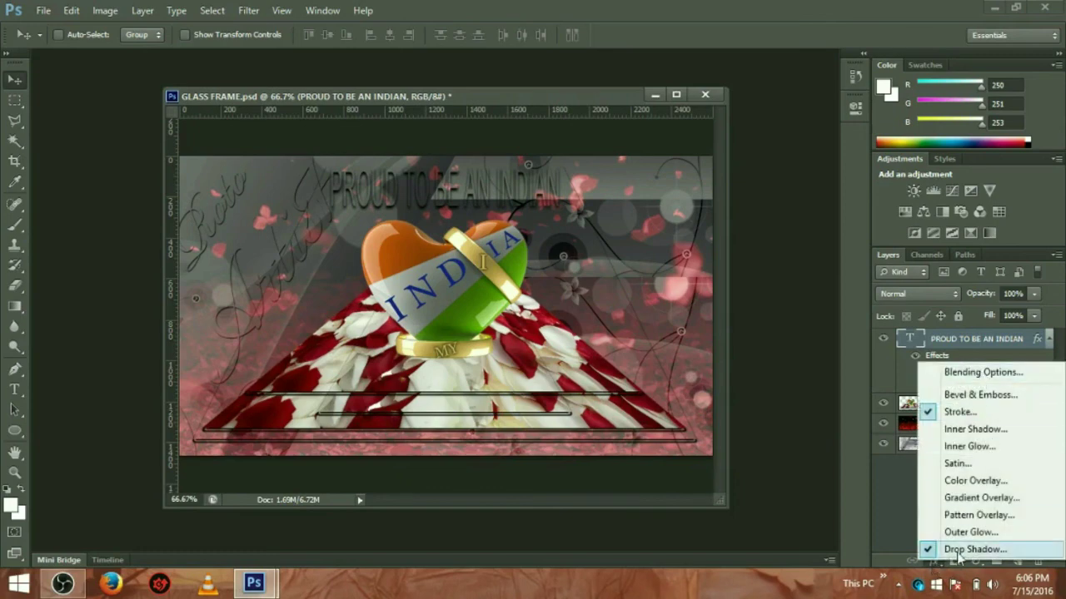
pyautogui.click(958, 549)
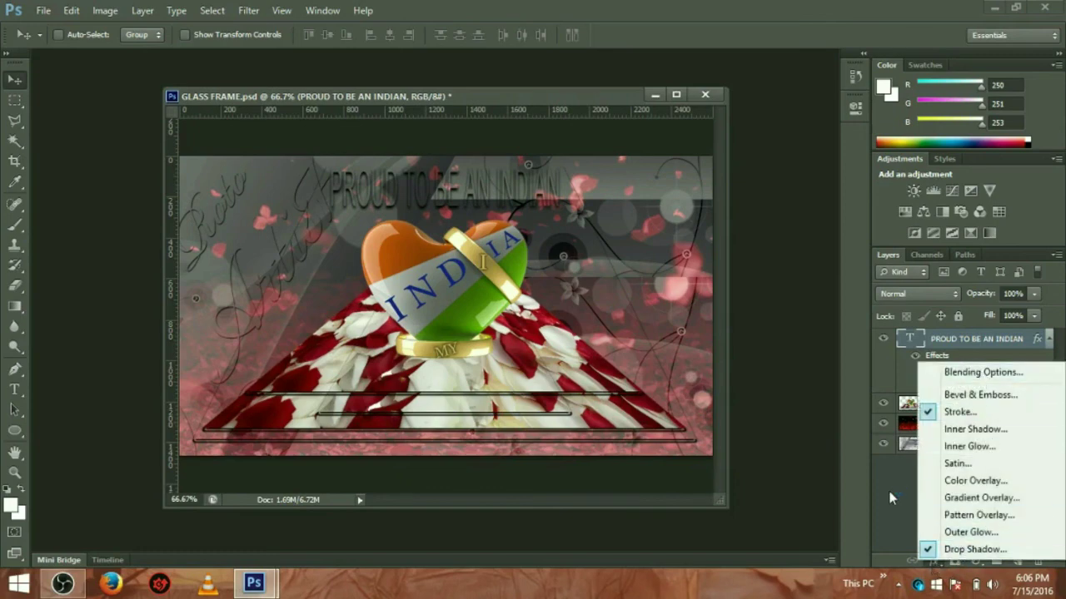
pyautogui.click(891, 497)
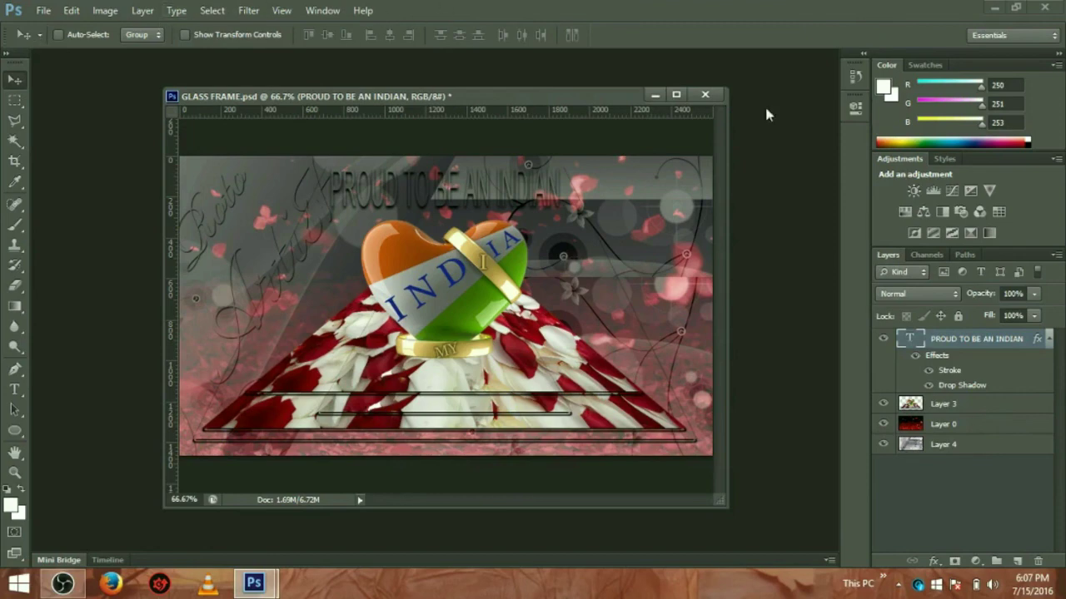
# Step: Maximize, restore, and shrink the GLASS FRAME.psd window to a smaller floating size
pyautogui.click(677, 94)
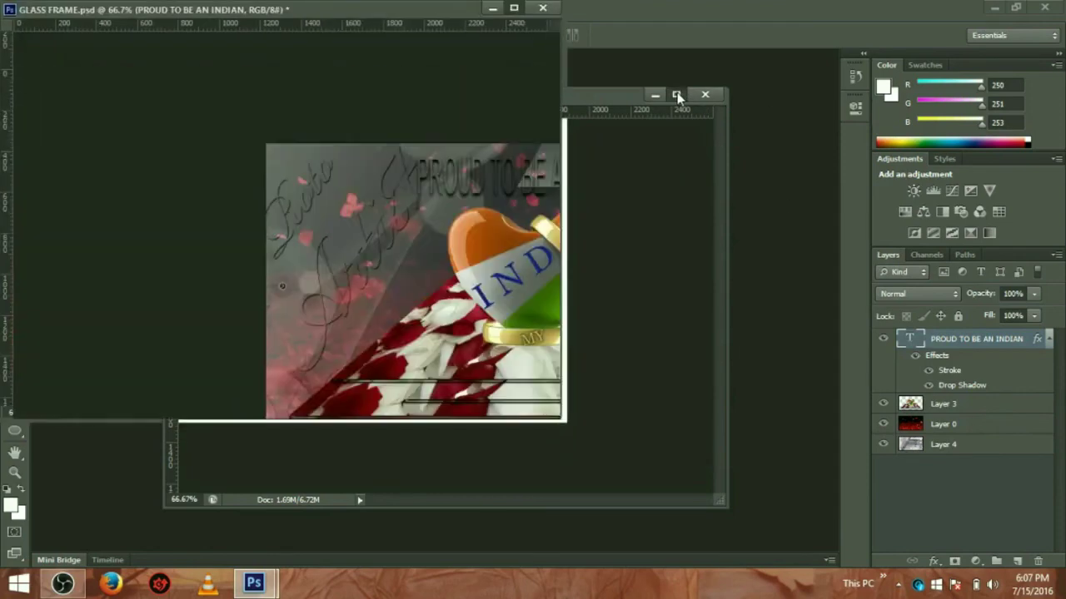
pyautogui.click(1016, 8)
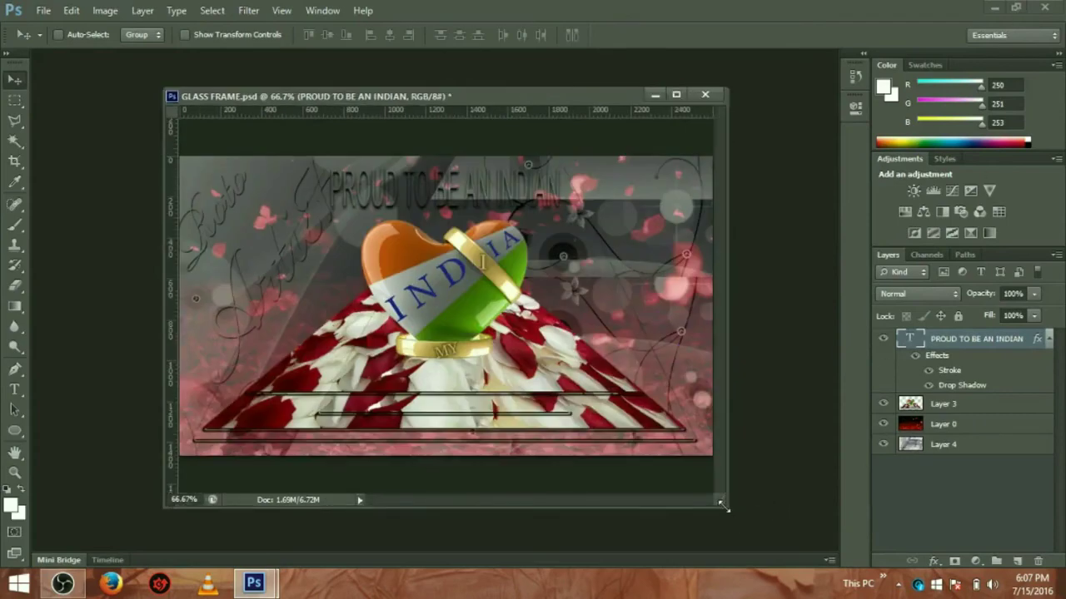
pyautogui.moveTo(721, 504); pyautogui.dragTo(702, 427)
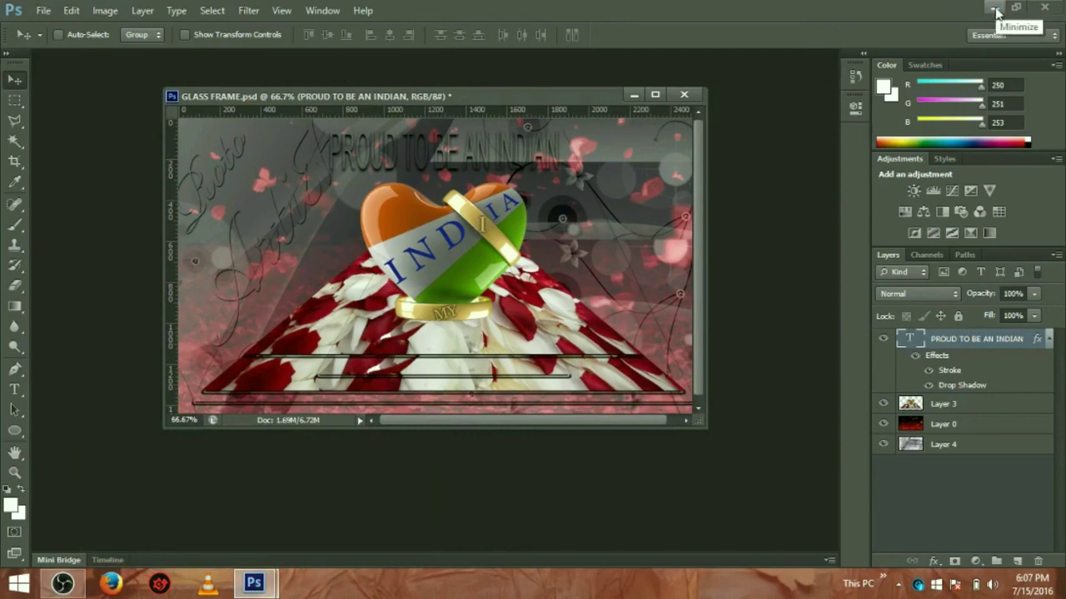
pyautogui.click(933, 561)
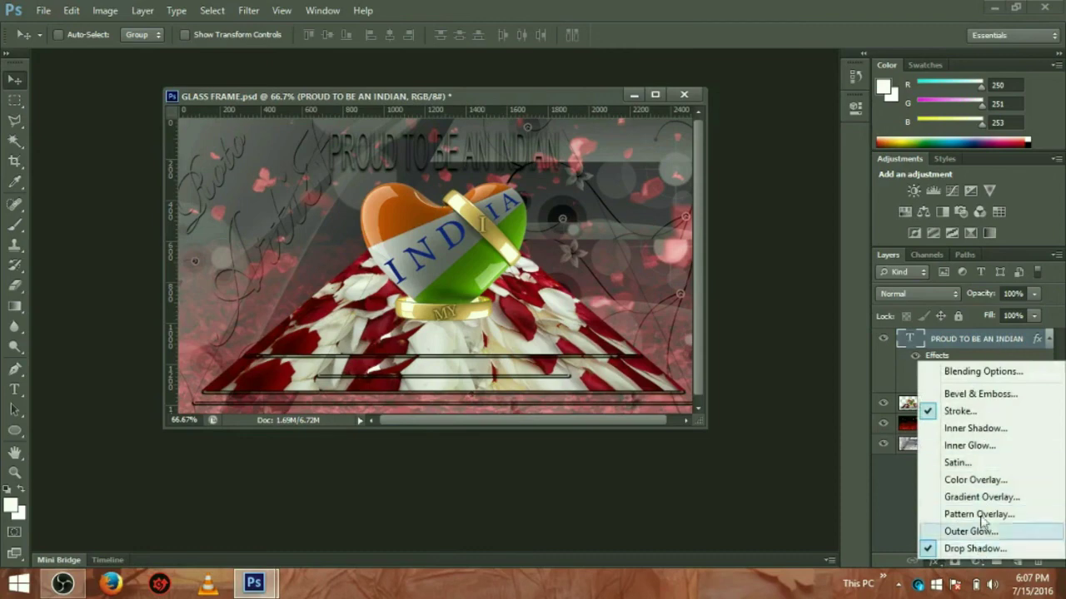
pyautogui.click(893, 480)
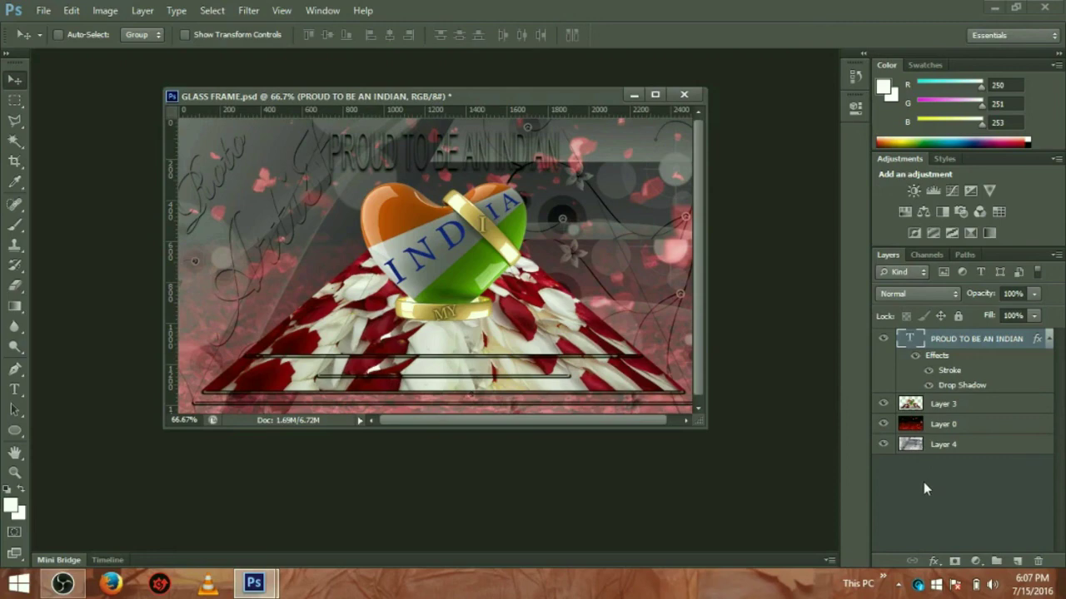
pyautogui.click(963, 407)
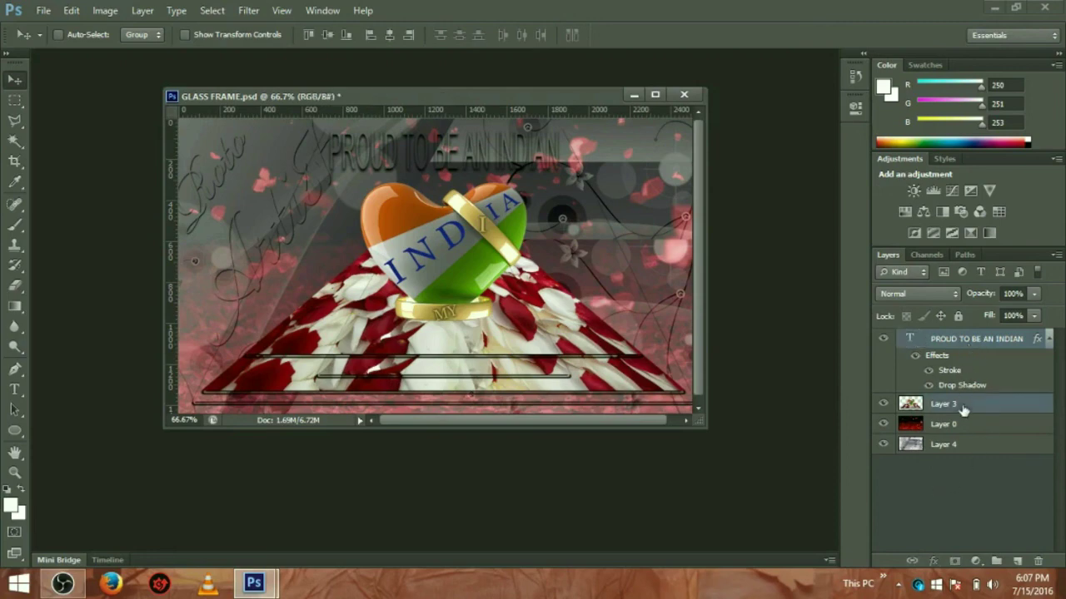
# Step: Merge Layer 3 with the title (Ctrl+E) and add a ~93% opacity Cone-contour drop shadow
pyautogui.hotkey('ctrl', 'e')
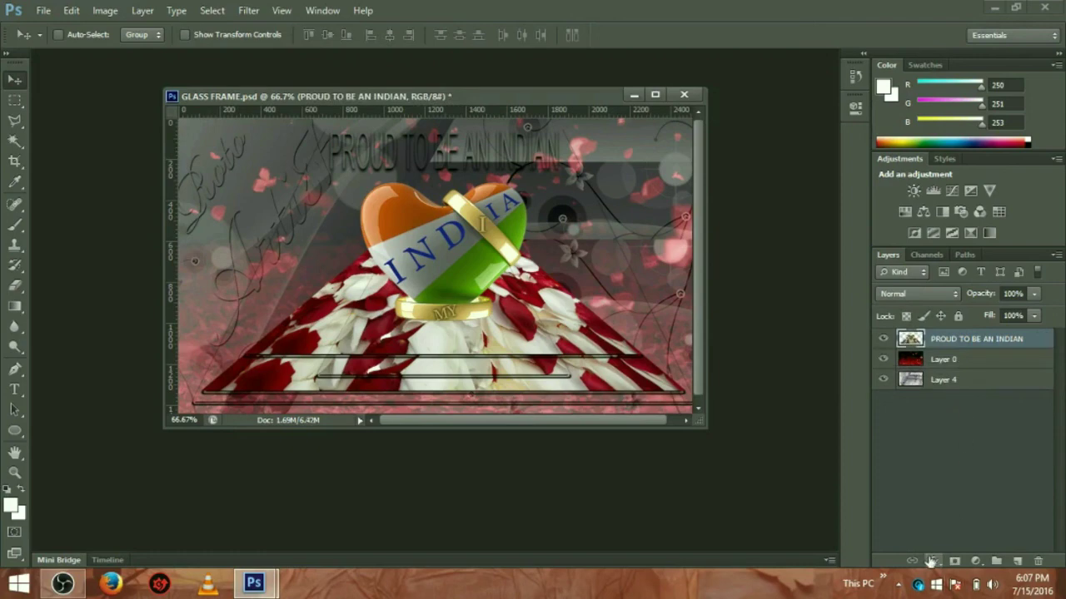
pyautogui.click(929, 559)
pyautogui.click(976, 556)
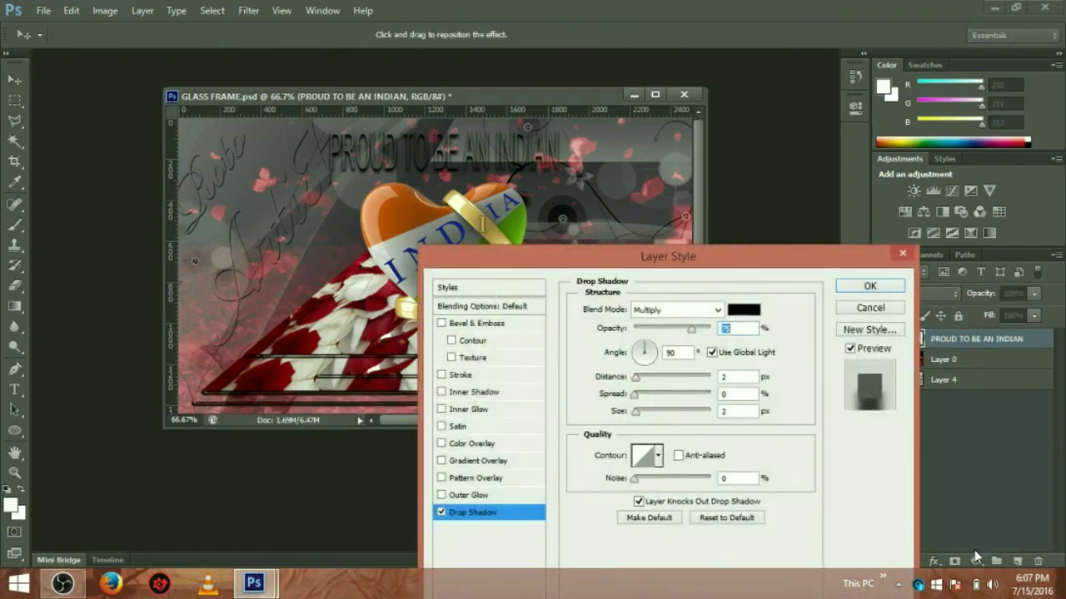
pyautogui.moveTo(705, 275); pyautogui.dragTo(905, 251)
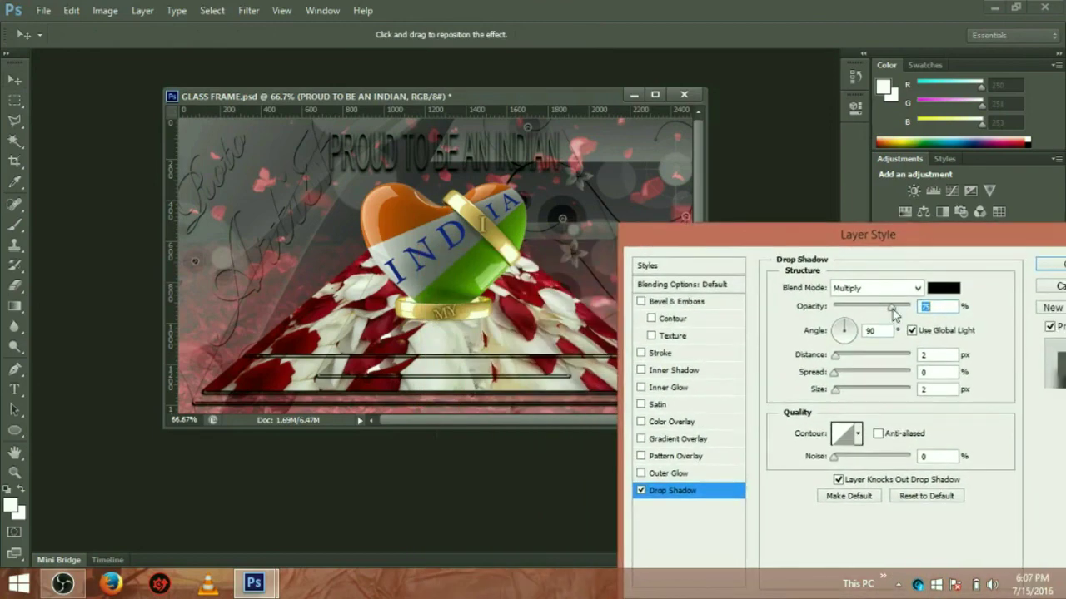
pyautogui.click(859, 434)
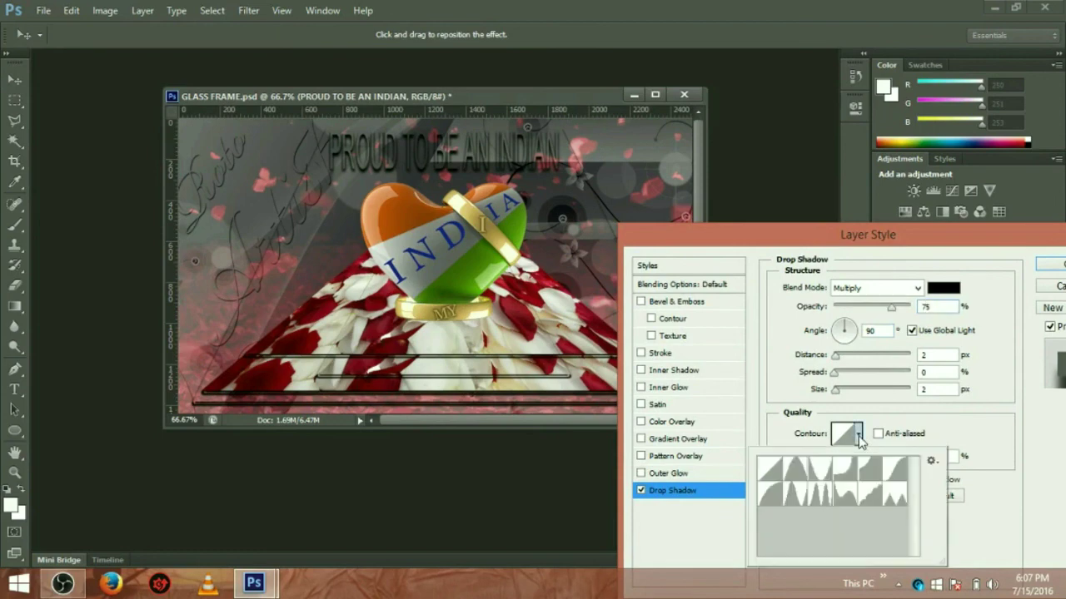
pyautogui.click(793, 479)
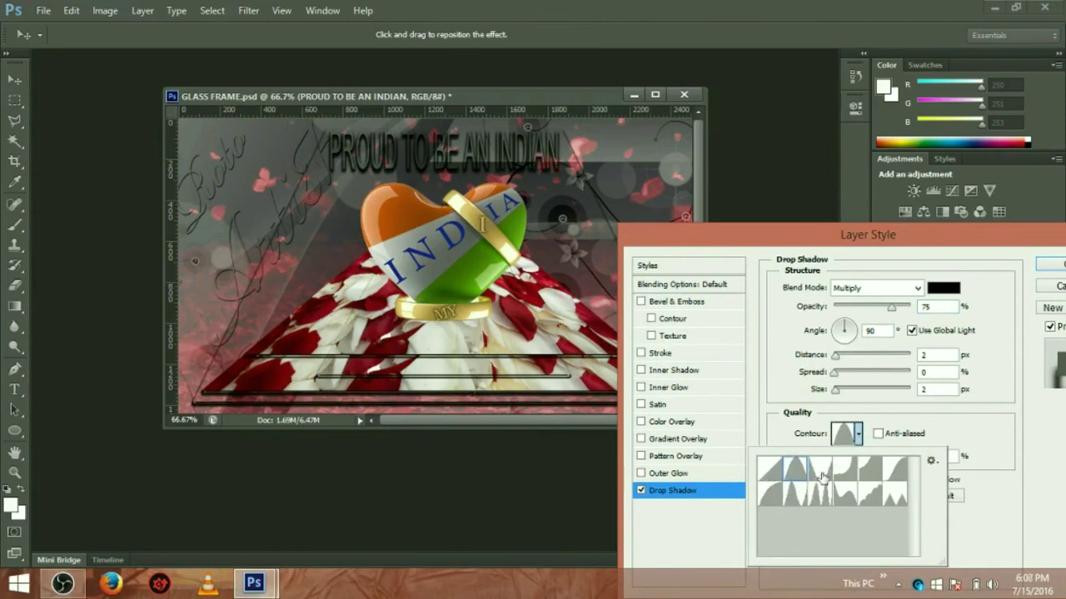
pyautogui.moveTo(893, 307)
pyautogui.mouseDown()
pyautogui.moveTo(906, 307)
pyautogui.moveTo(875, 321)
pyautogui.moveTo(898, 327)
pyautogui.mouseUp()
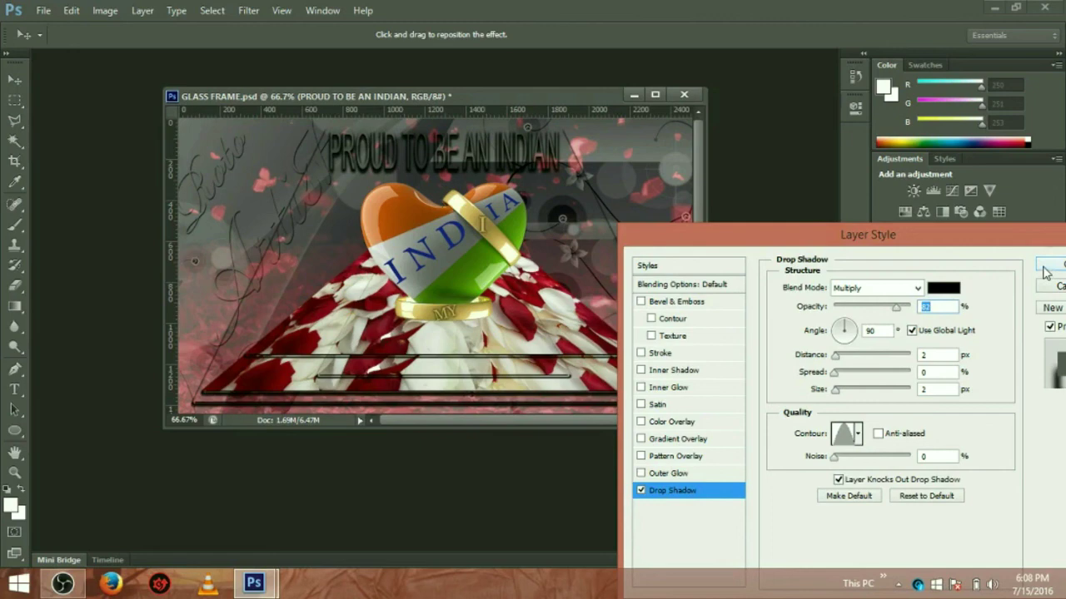
pyautogui.click(1046, 271)
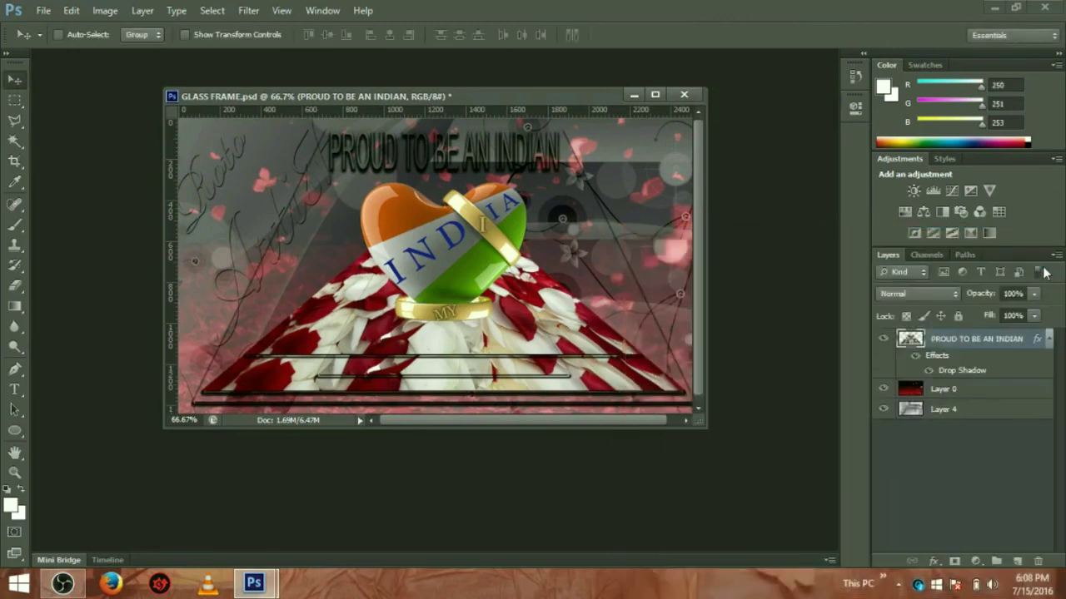